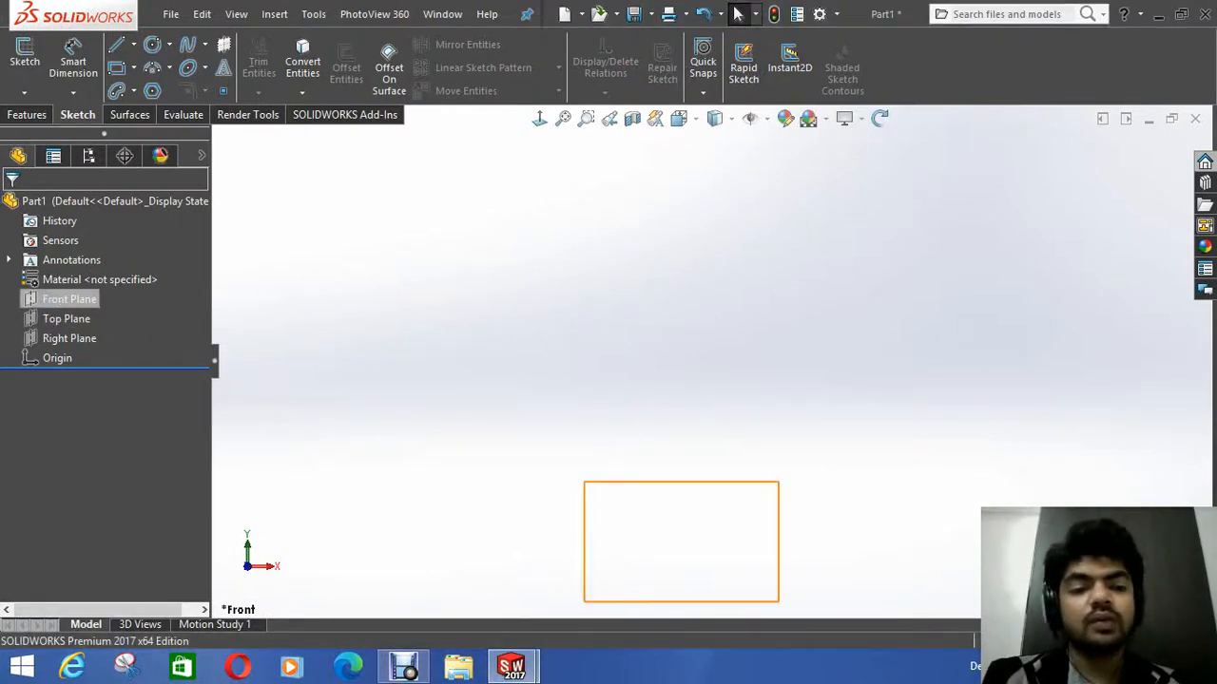
Step: On the Front Plane, sketch a three-sided polygon with an inscribed circle, centred on the origin, about 90.5 mm from centre to corner
left_click(69, 299)
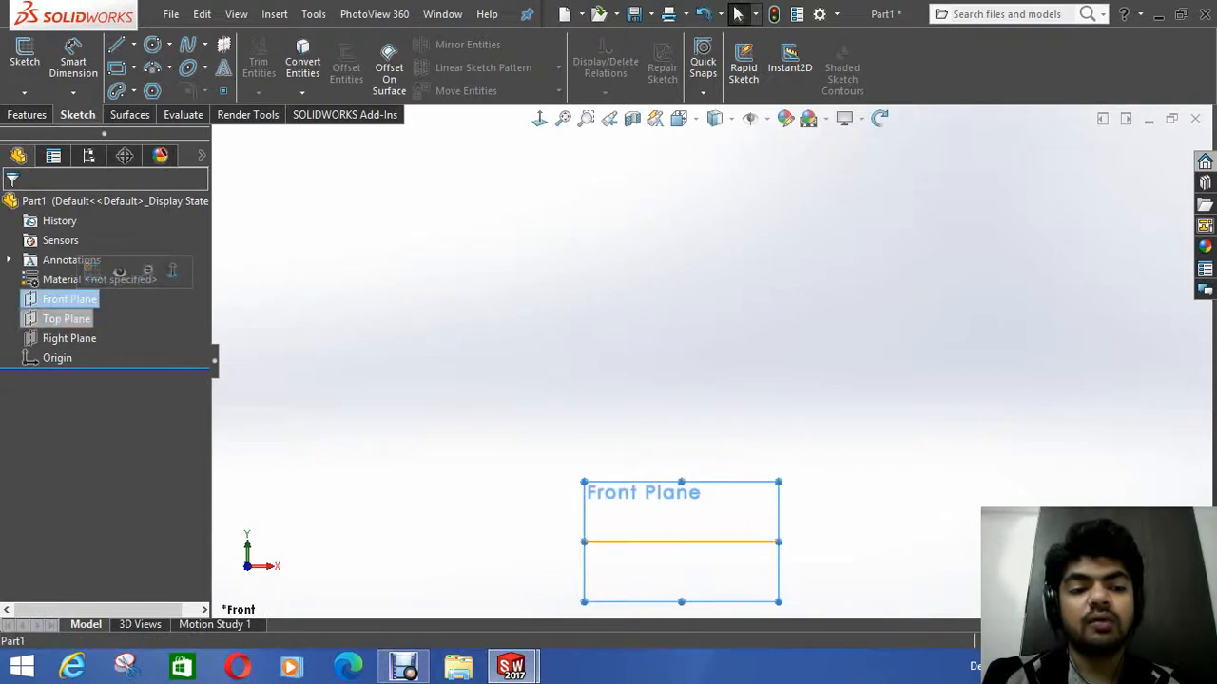
left_click(92, 271)
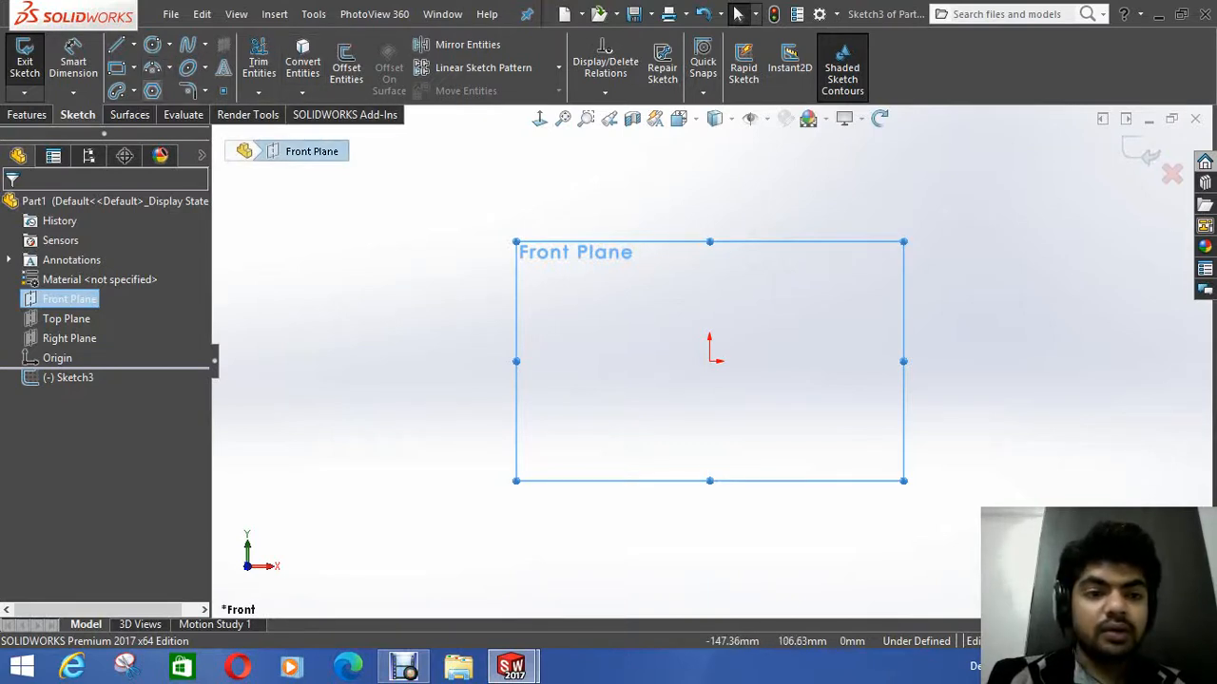
left_click(152, 92)
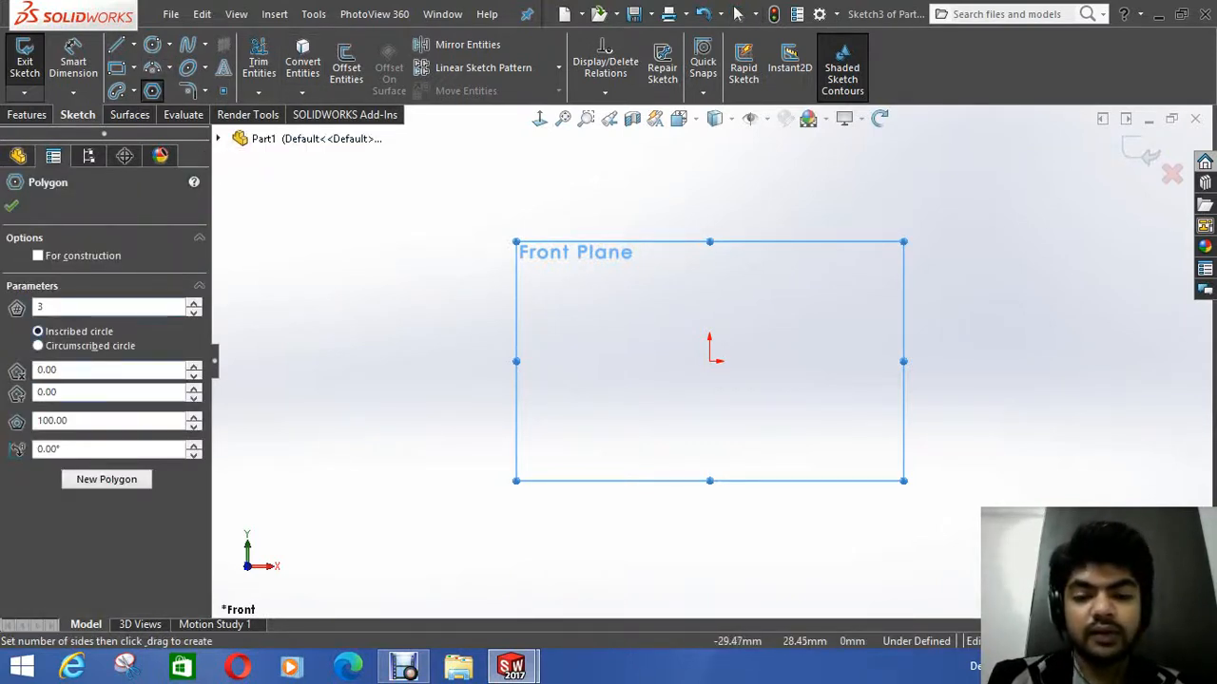
left_click(711, 361)
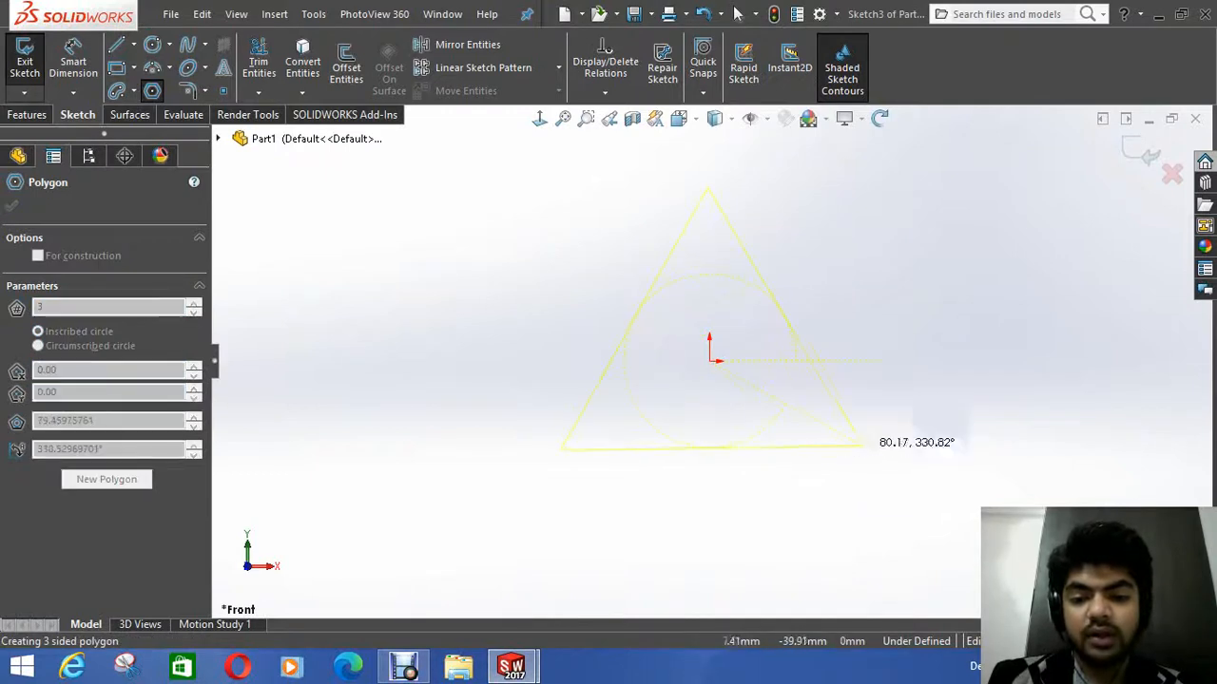
left_click(880, 460)
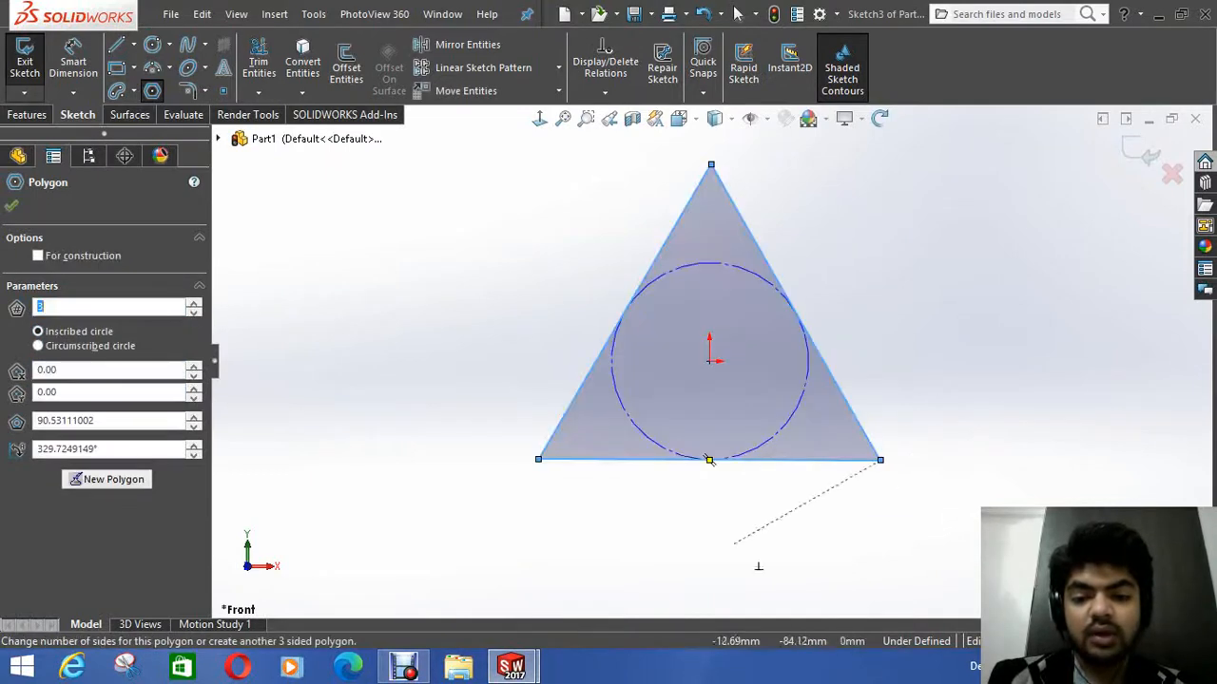
key("Escape")
Step: Add a horizontal relation to the triangle's base line
left_click(708, 460)
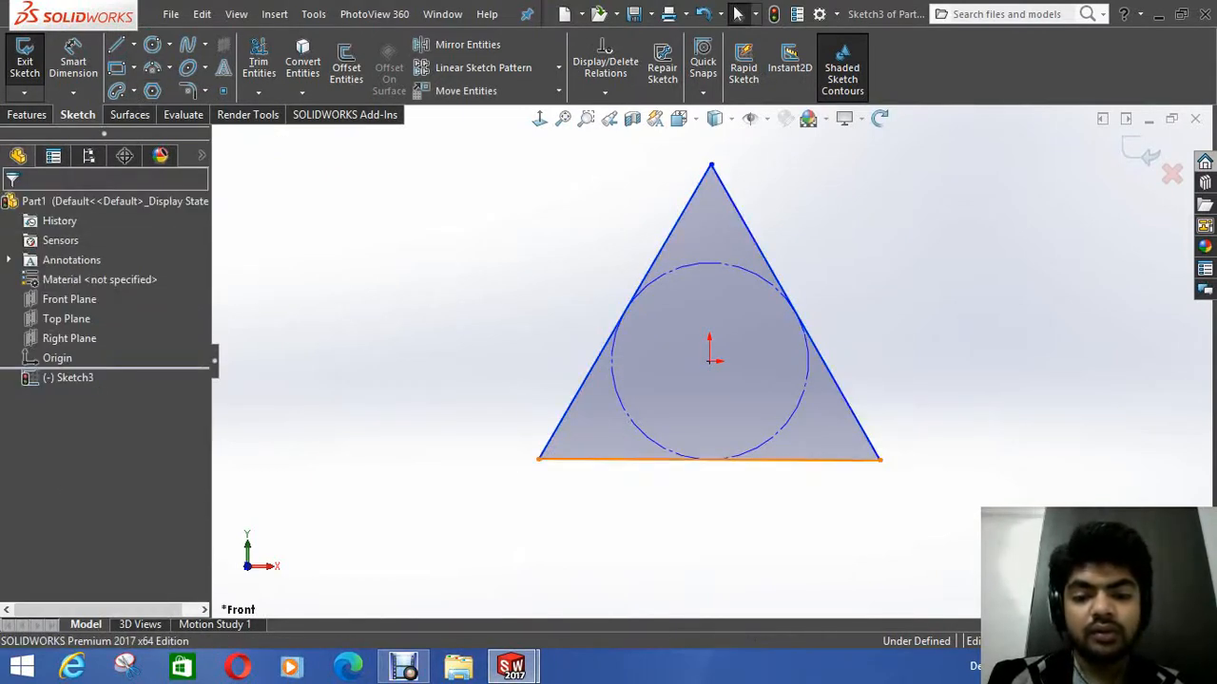
left_click(57, 394)
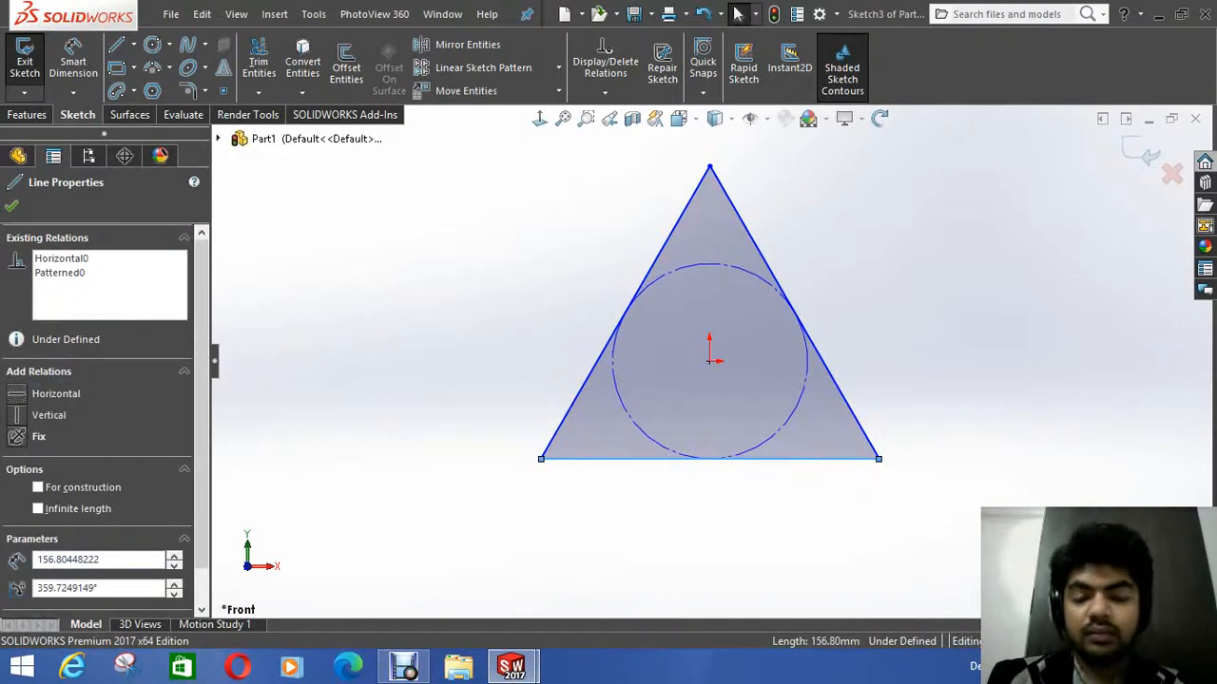
key("Escape")
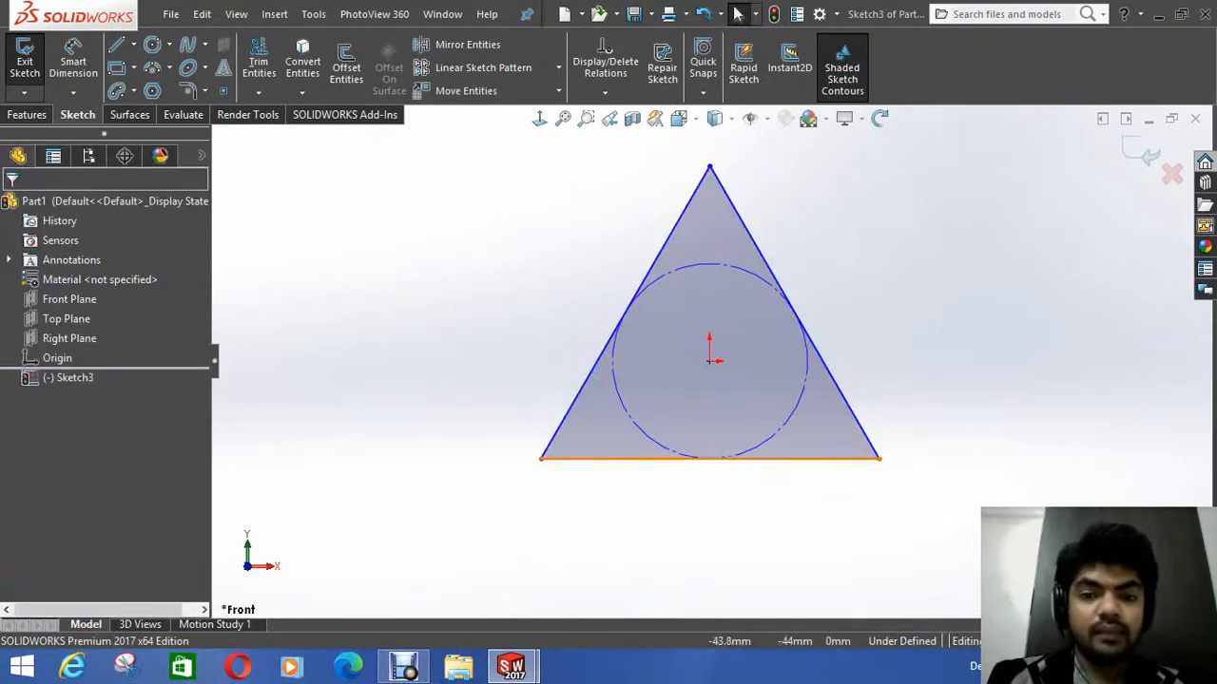
Step: Fillet all three corners of the triangle with a 15 mm radius
left_click(188, 90)
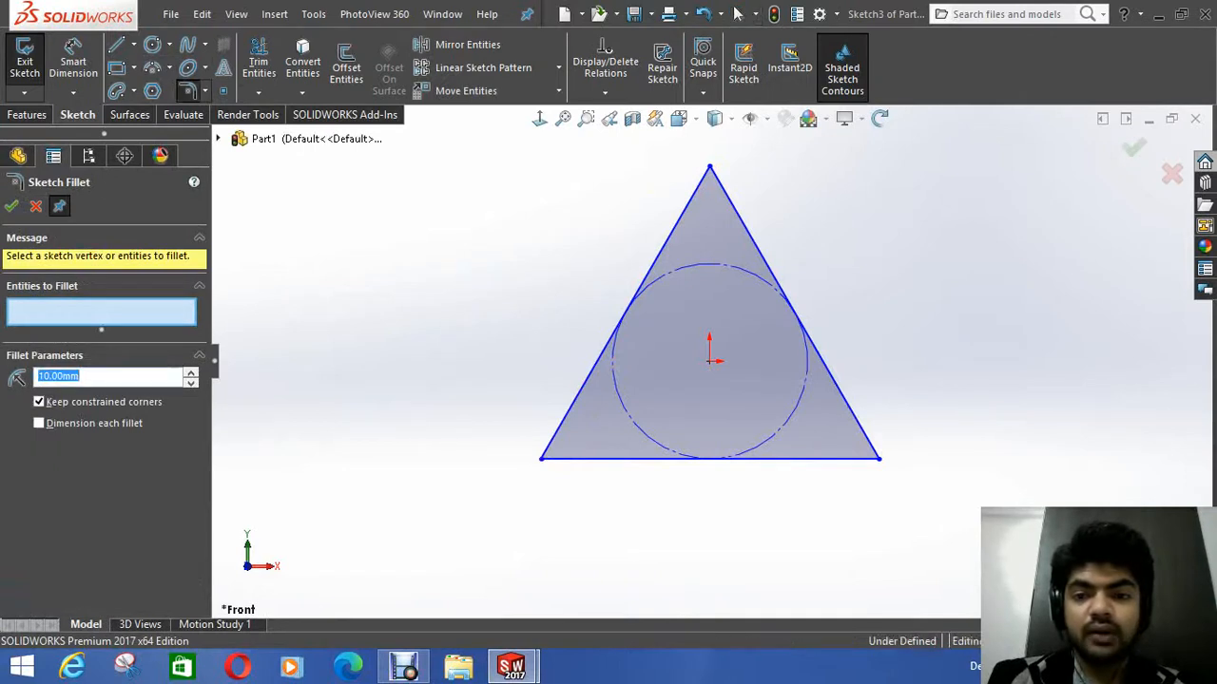
left_click(709, 169)
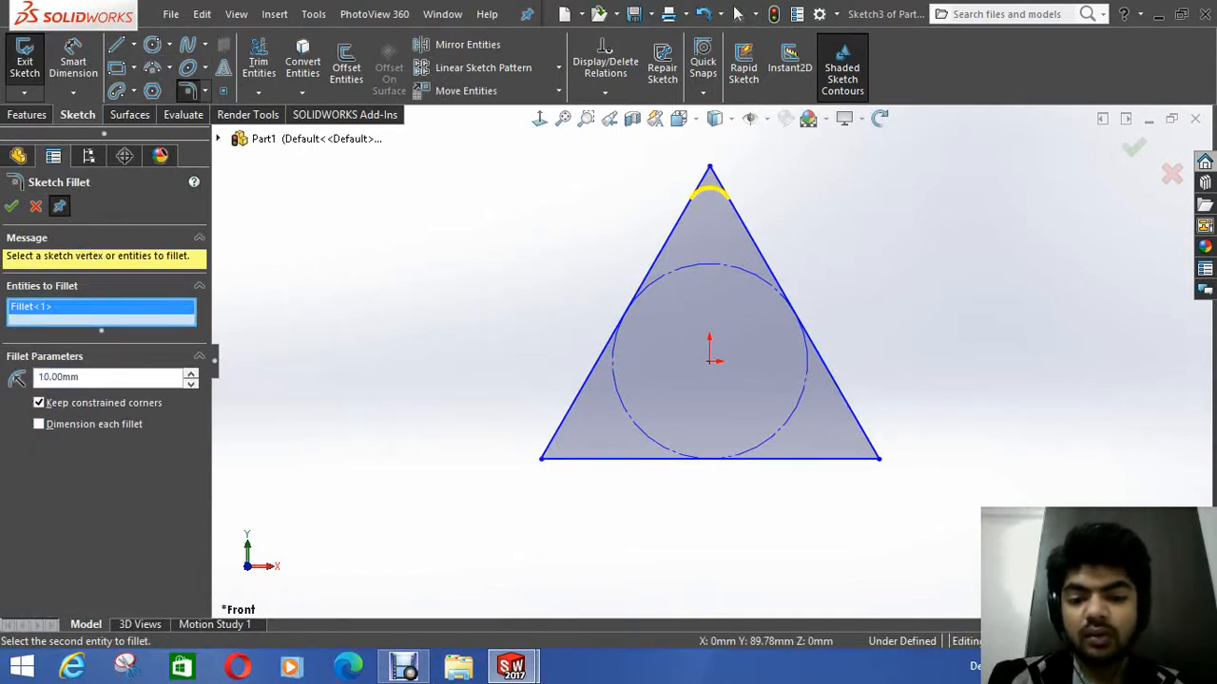
left_click(542, 459)
left_click(878, 458)
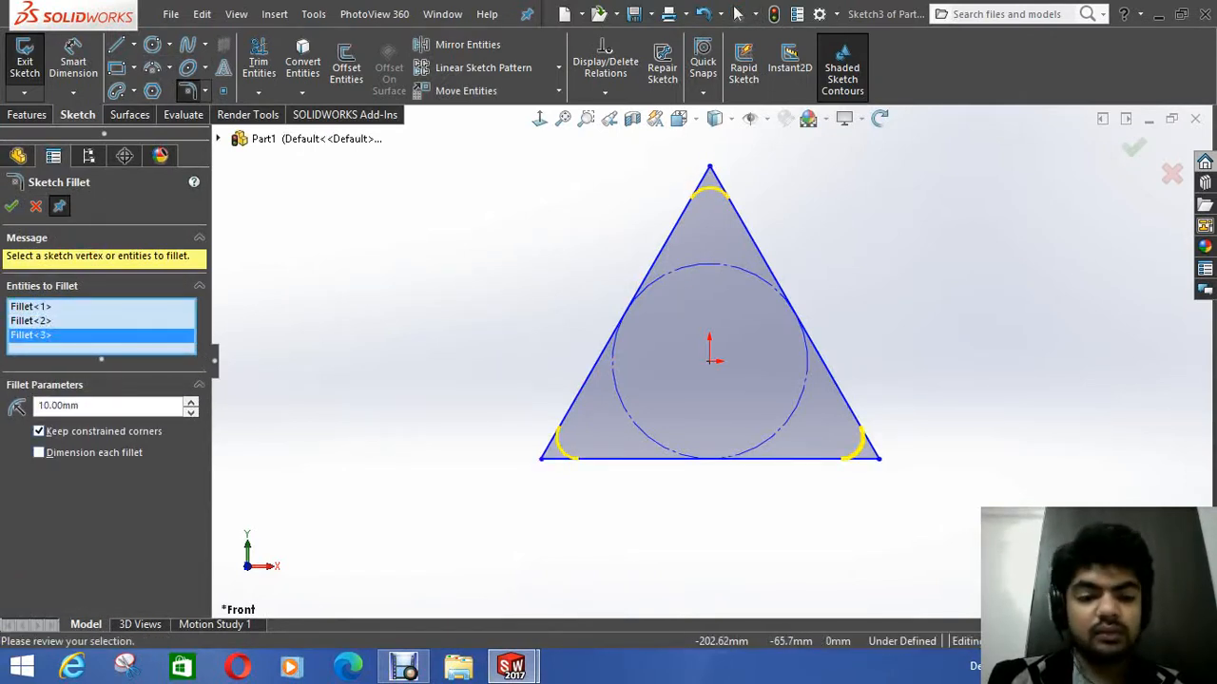
double_click(59, 406)
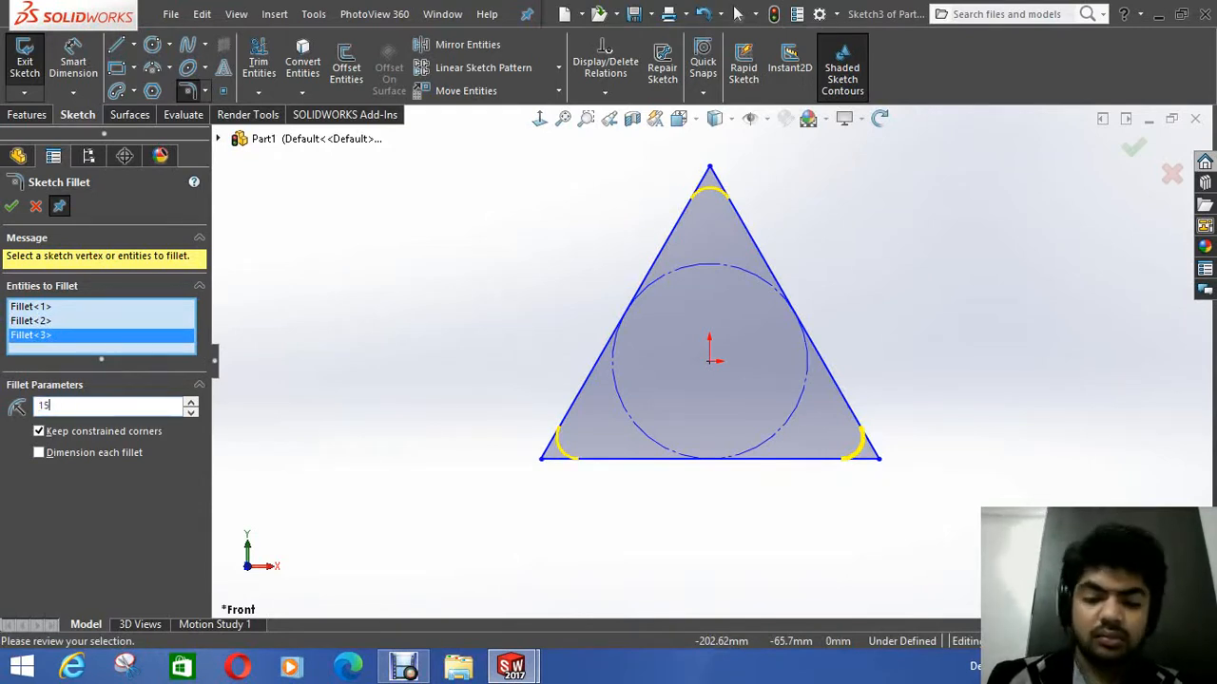
type("15")
key("Return")
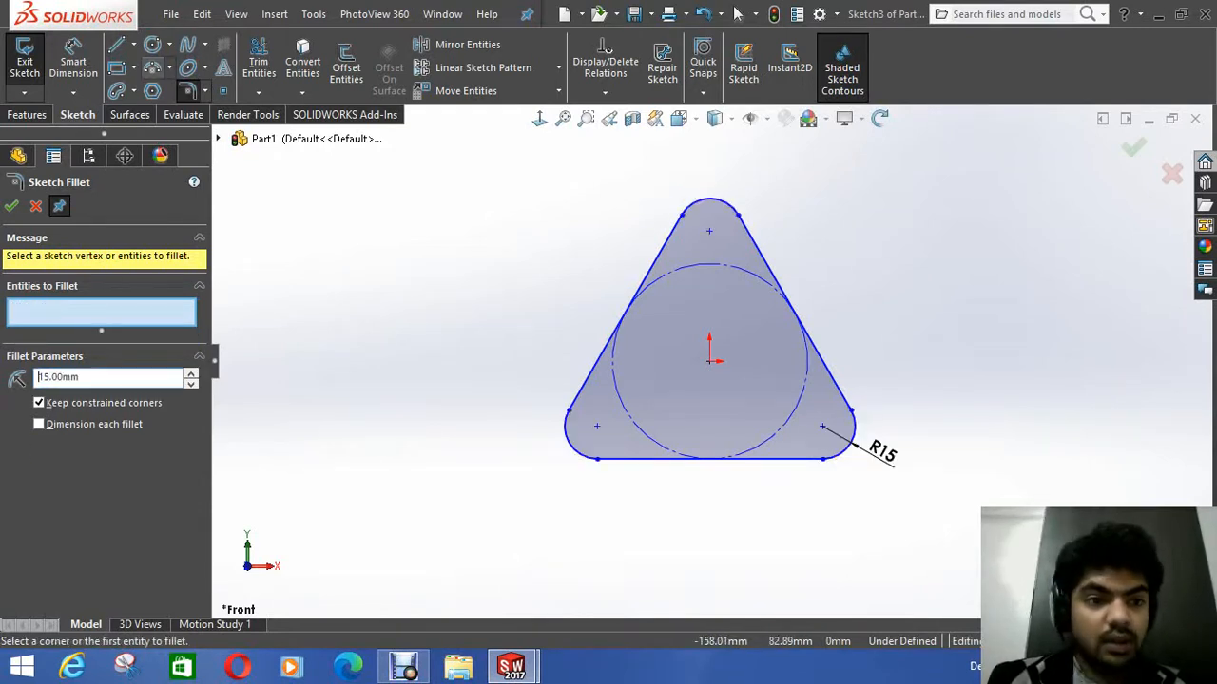
Step: Sketch a circle about 52 mm in diameter centred on the origin inside the triangle
left_click(152, 44)
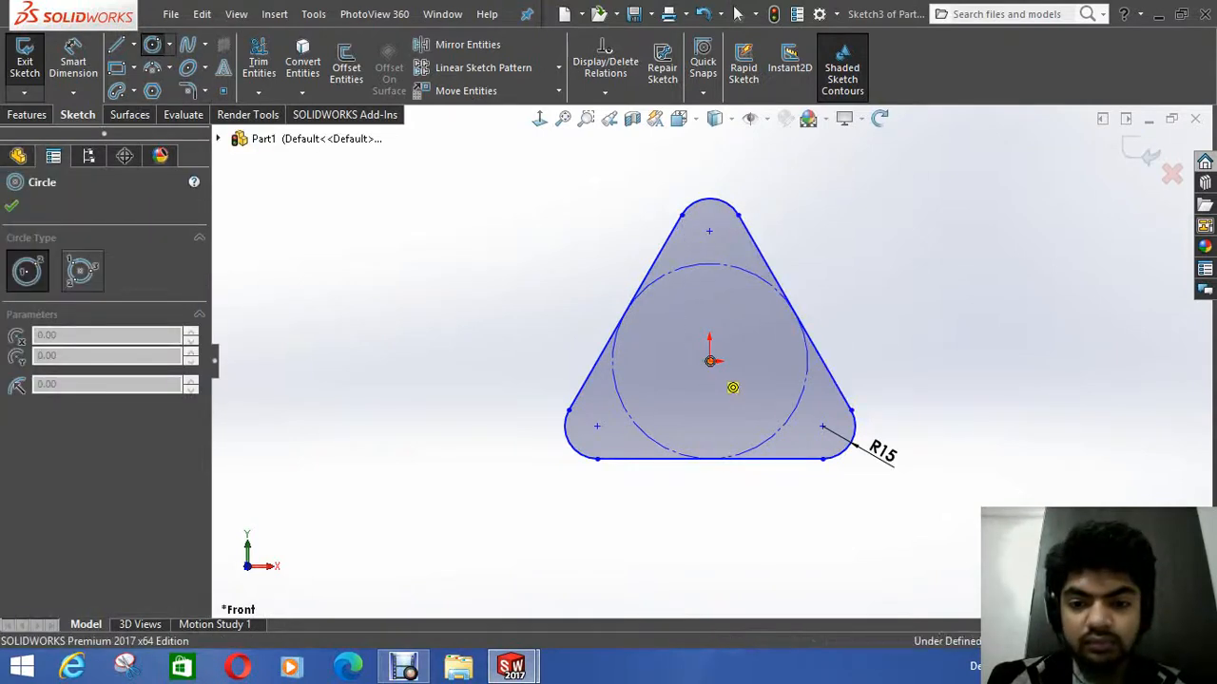
left_click(709, 359)
left_click(770, 428)
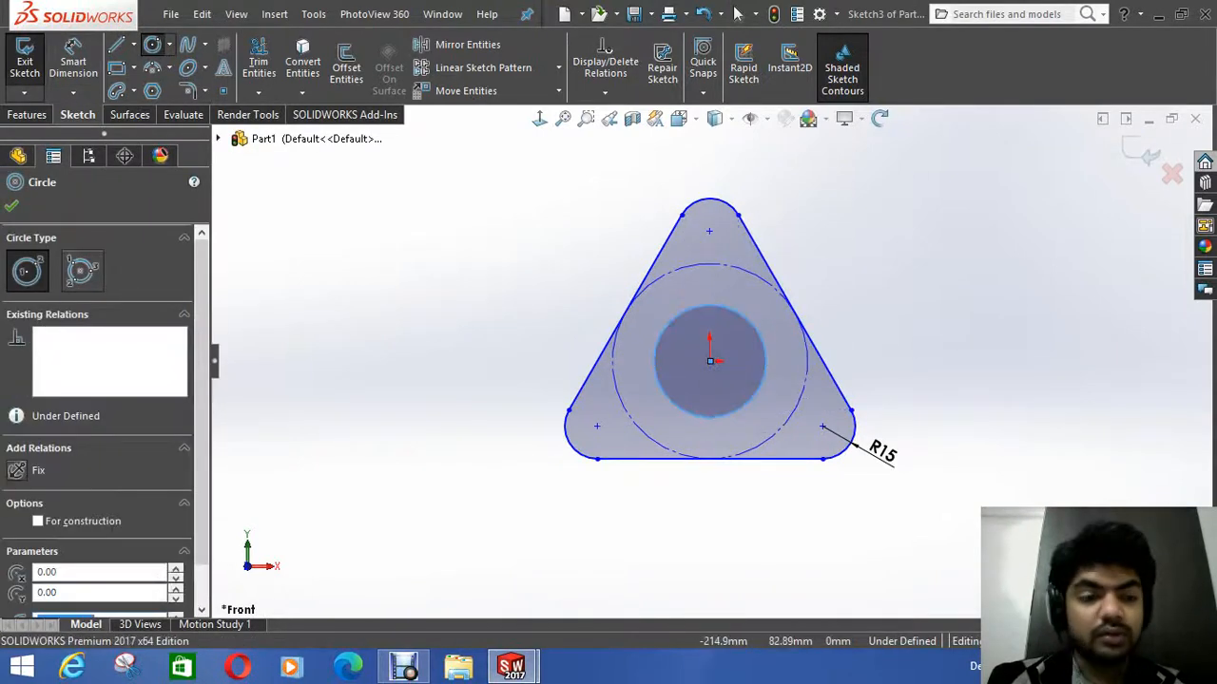
key("Escape")
Step: Dimension the central circle's diameter to 68 mm
left_click(654, 362)
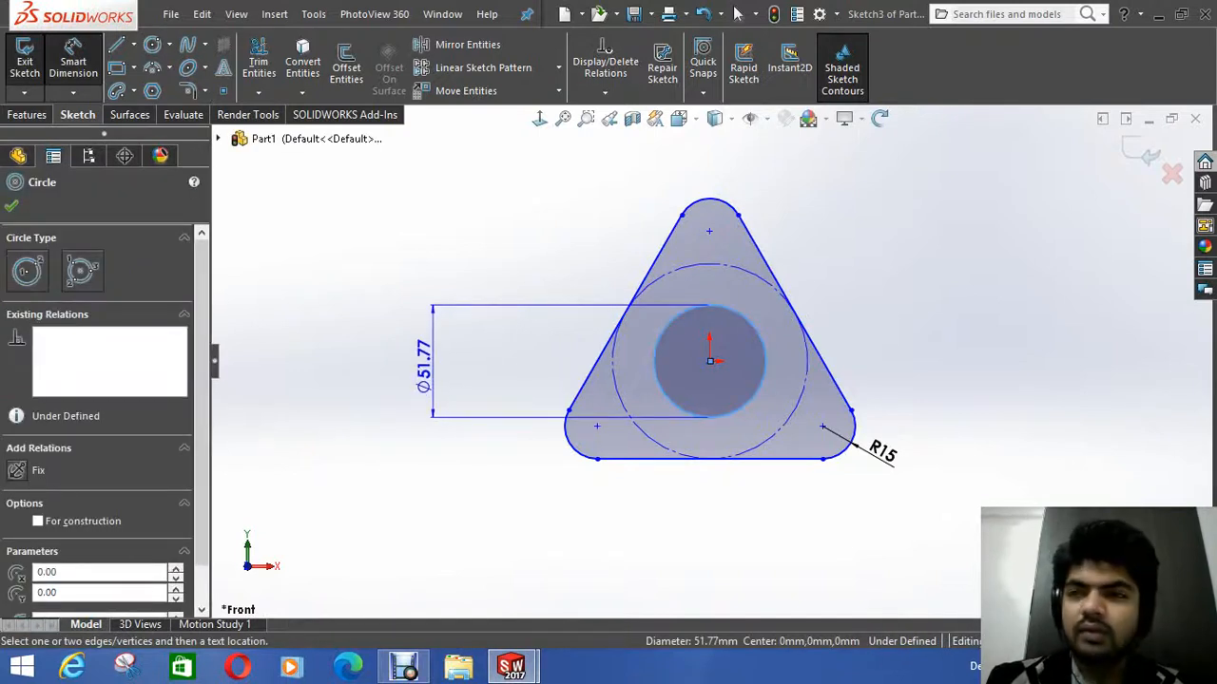
left_click(424, 361)
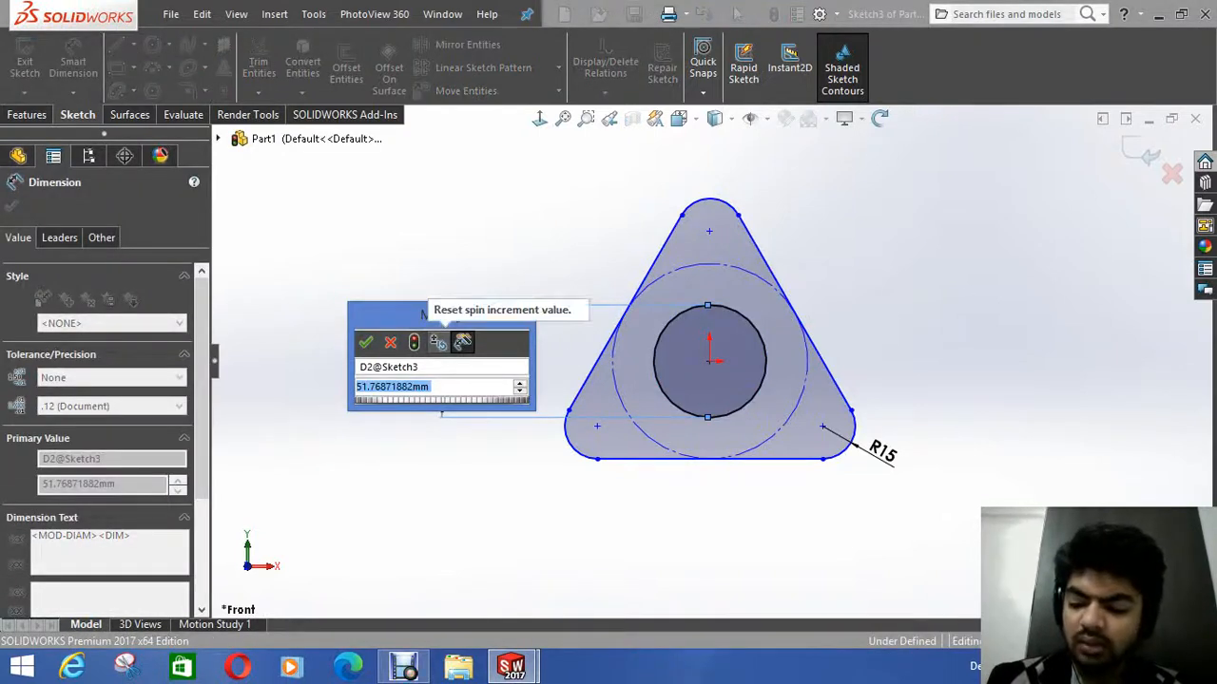
type("68")
key("Return")
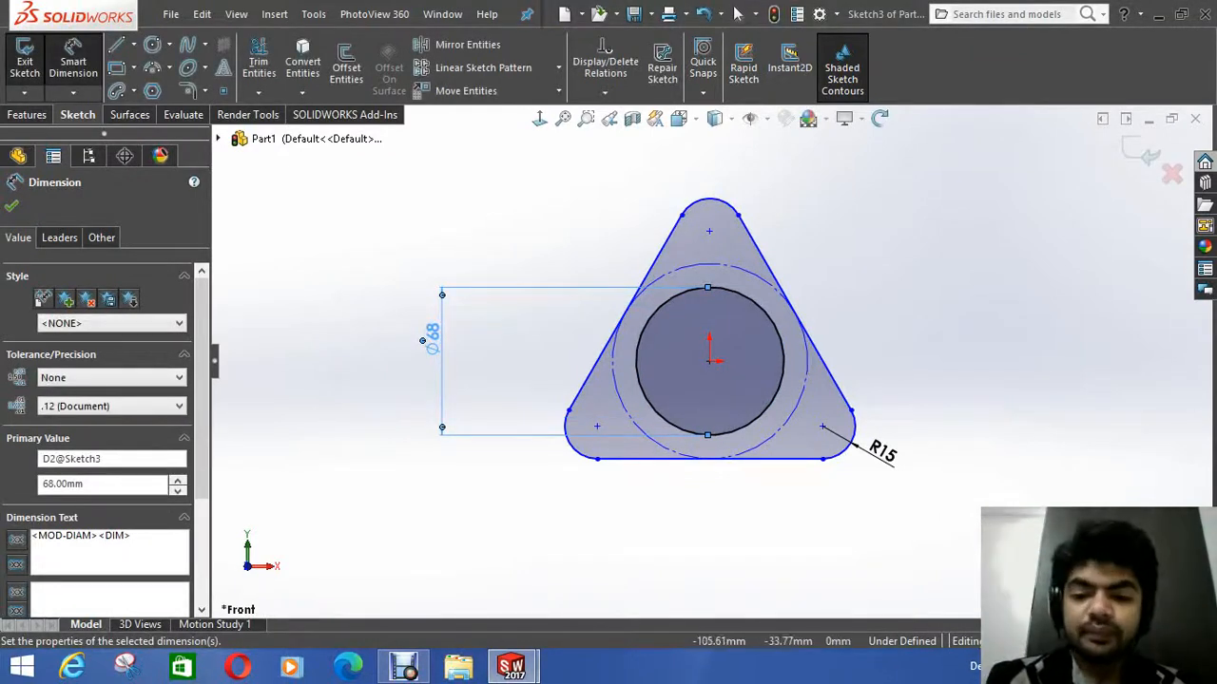
key("Escape")
Step: Delete the triangle's construction circle and the coincident relation tying the 68 mm circle's centre to the origin
left_click(619, 398)
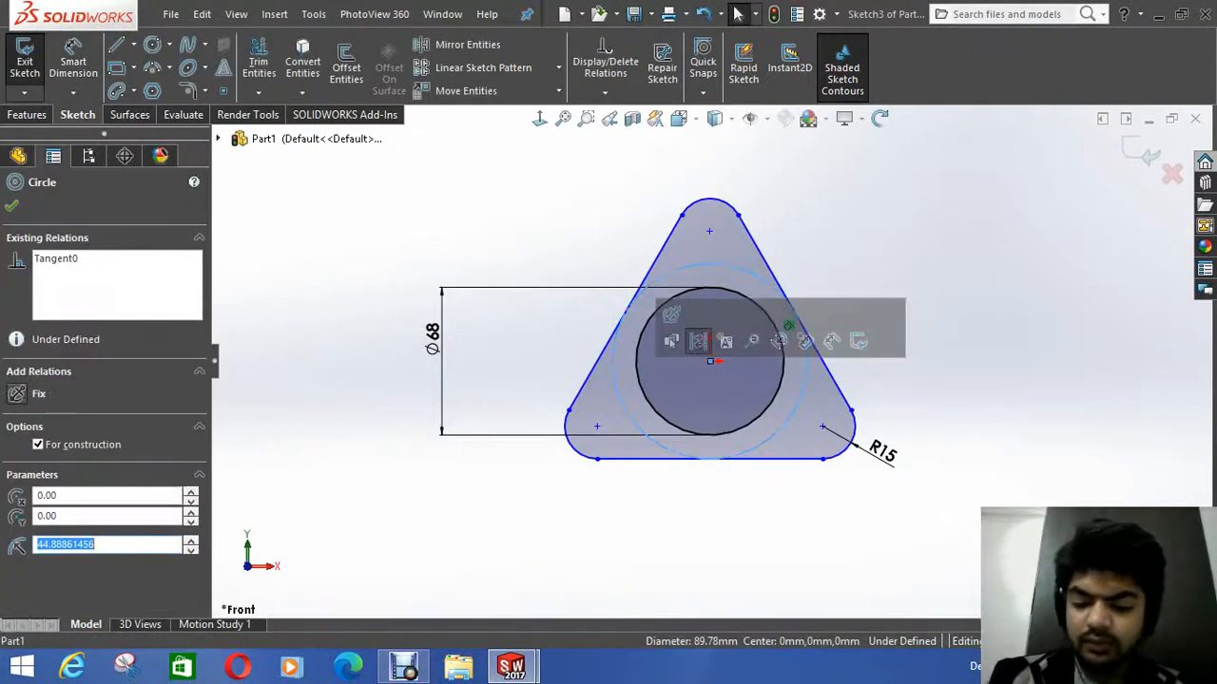
key("Delete")
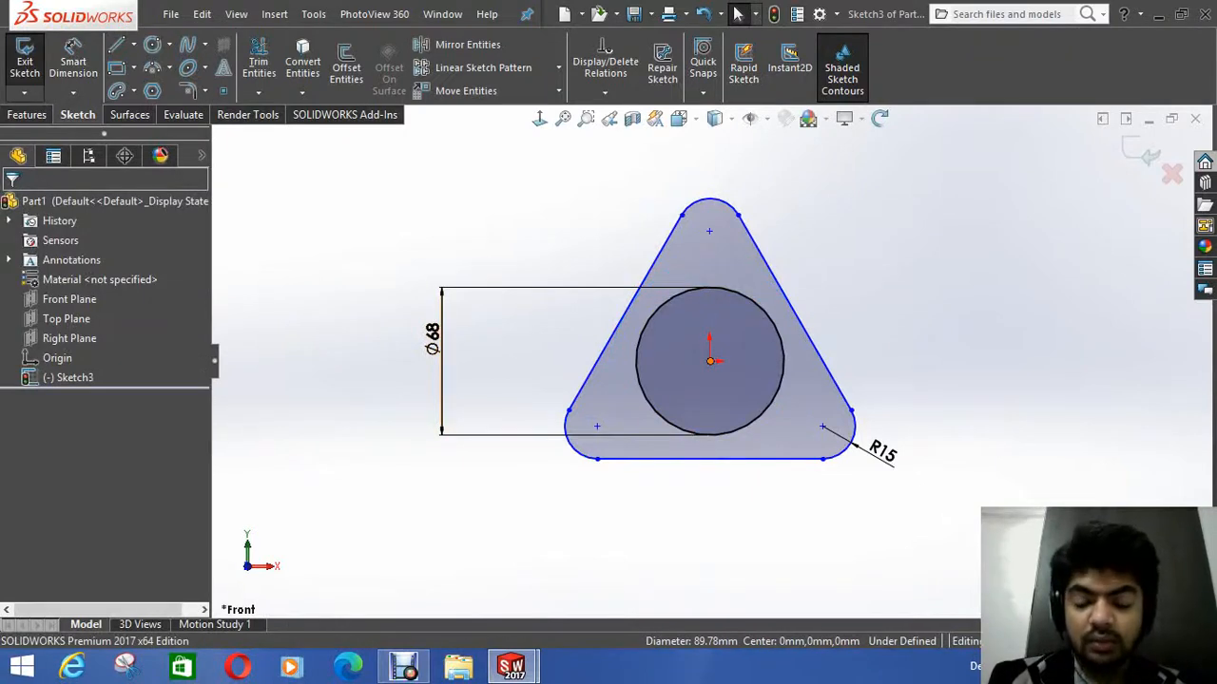
left_click(710, 362)
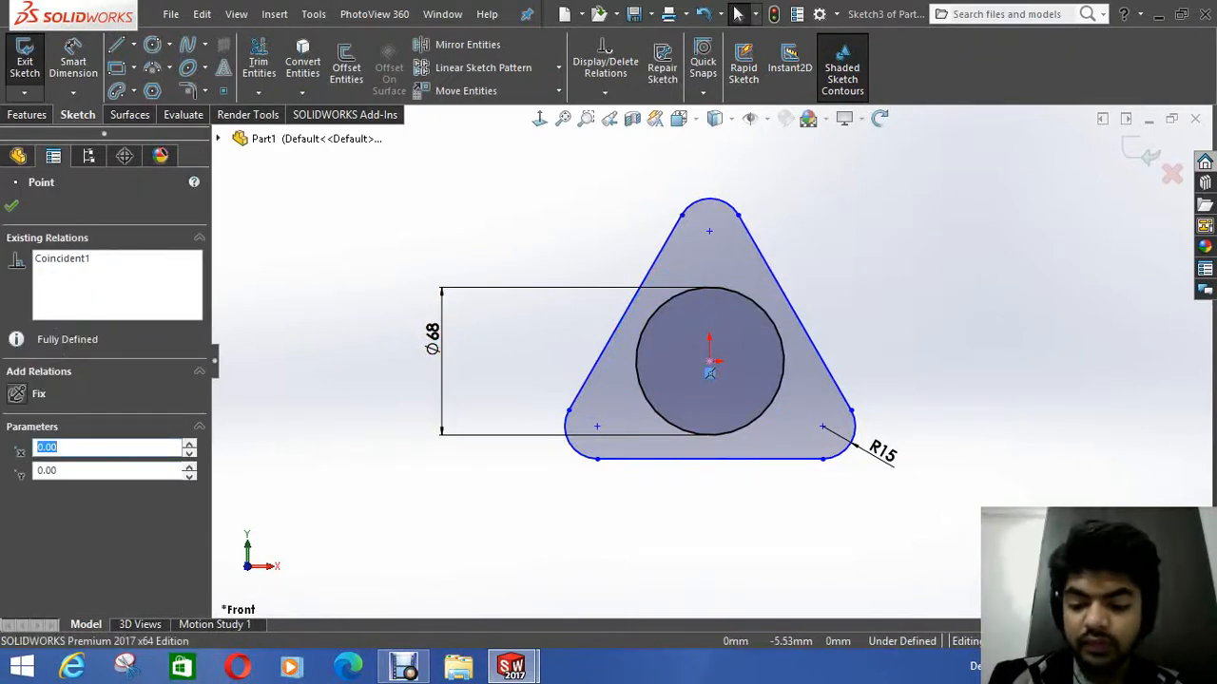
key("Delete")
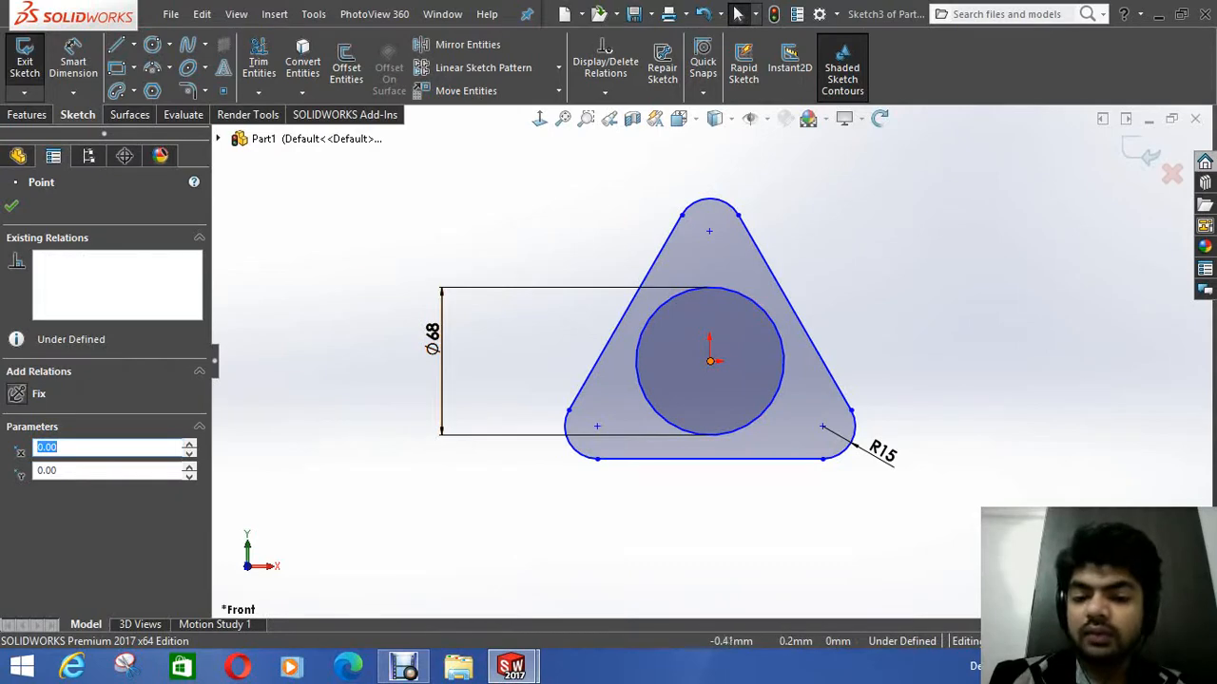
Step: Move the 68 mm circle straight up so its centre lies about 20 mm above the origin
mouse_move(710, 362)
left_mouse_down()
mouse_move(731, 295)
mouse_move(732, 342)
mouse_move(730, 329)
left_mouse_up()
scroll(710, 358, "up", 3)
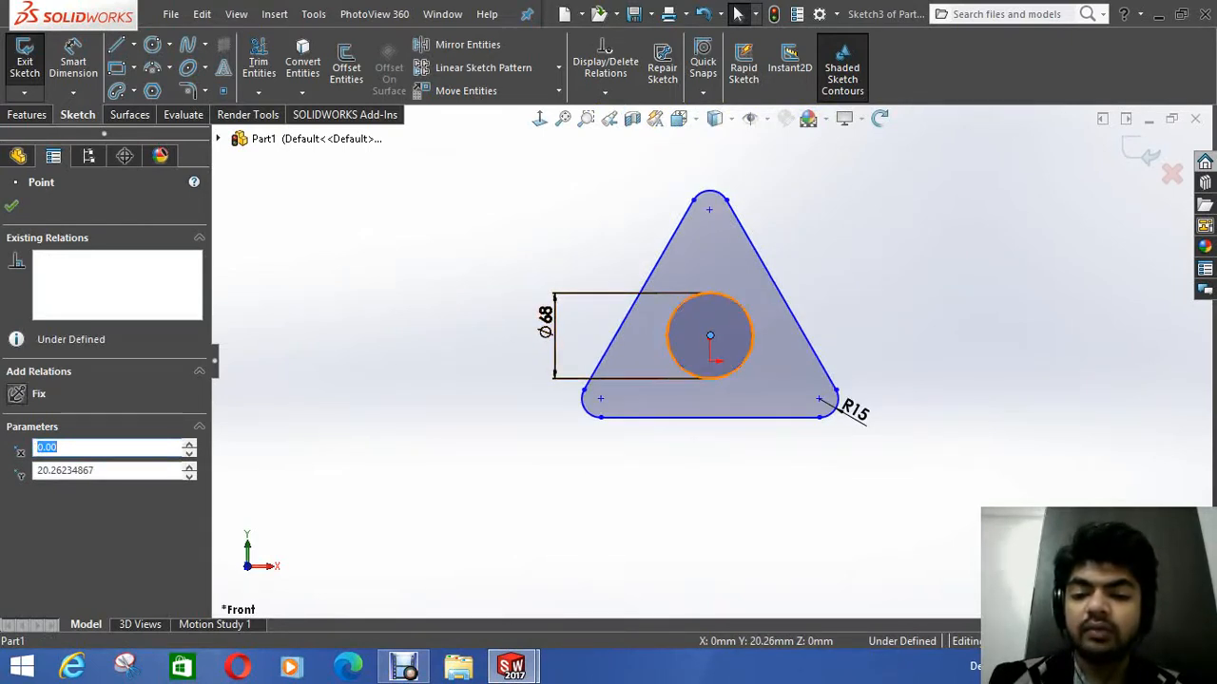
key("Escape")
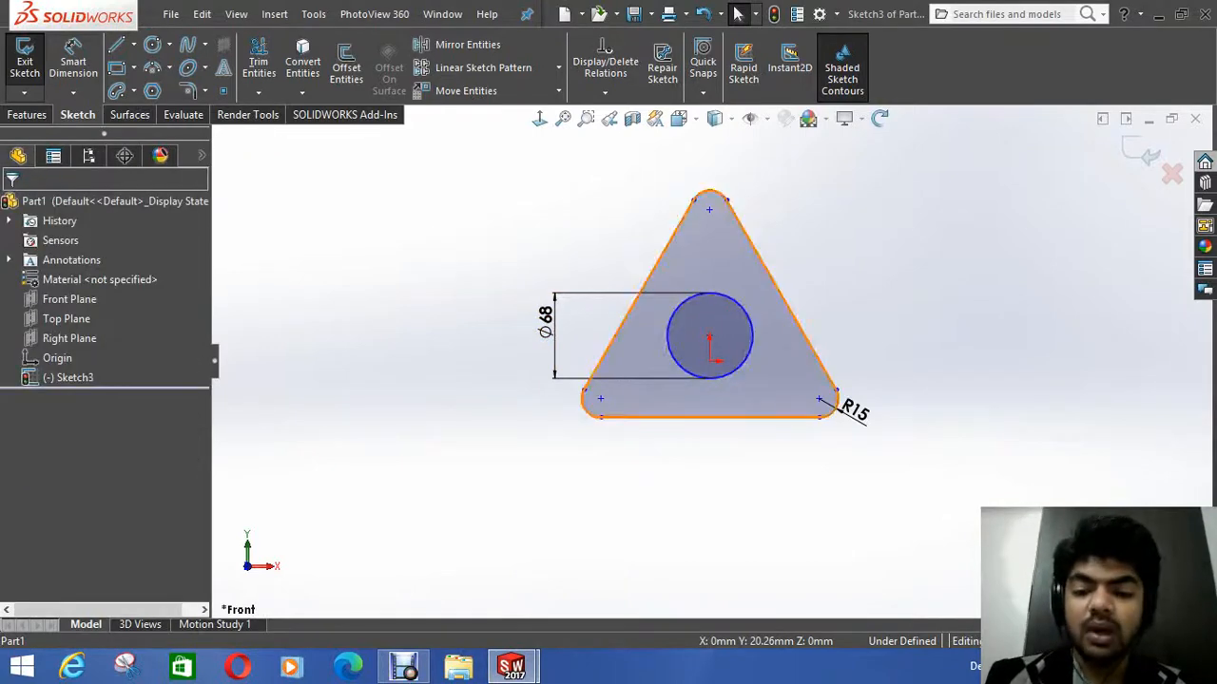
left_click_drag(709, 416, 709, 340)
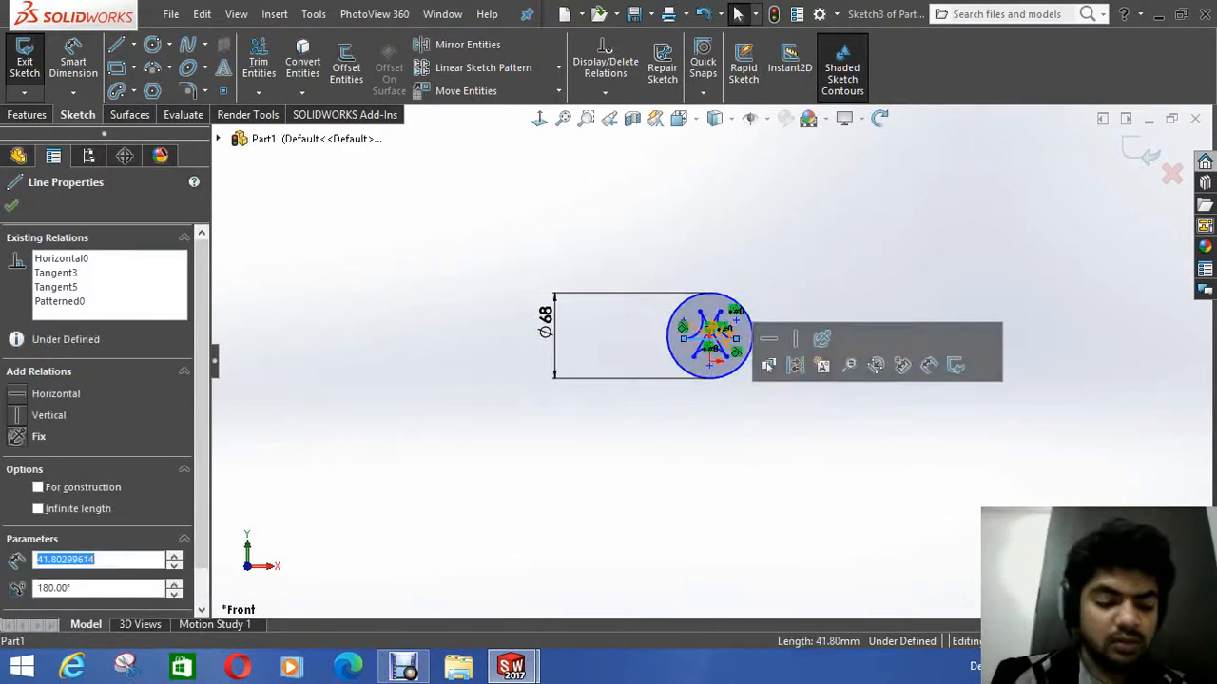
key("ctrl+z")
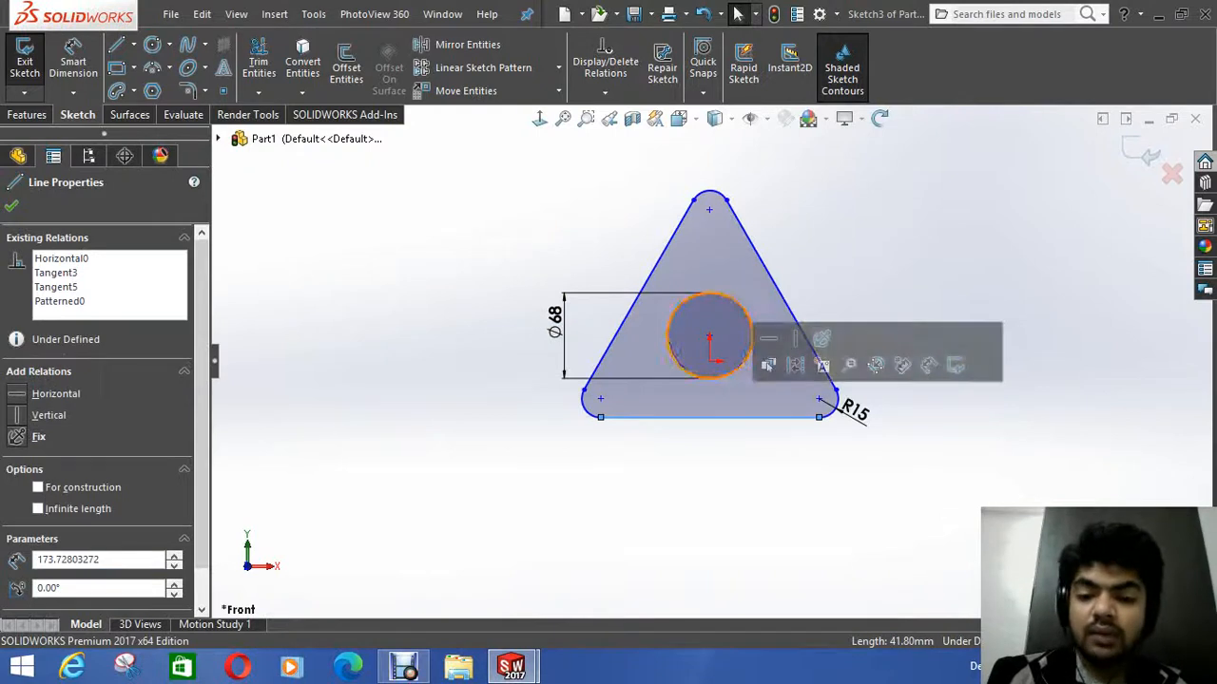
key("Escape")
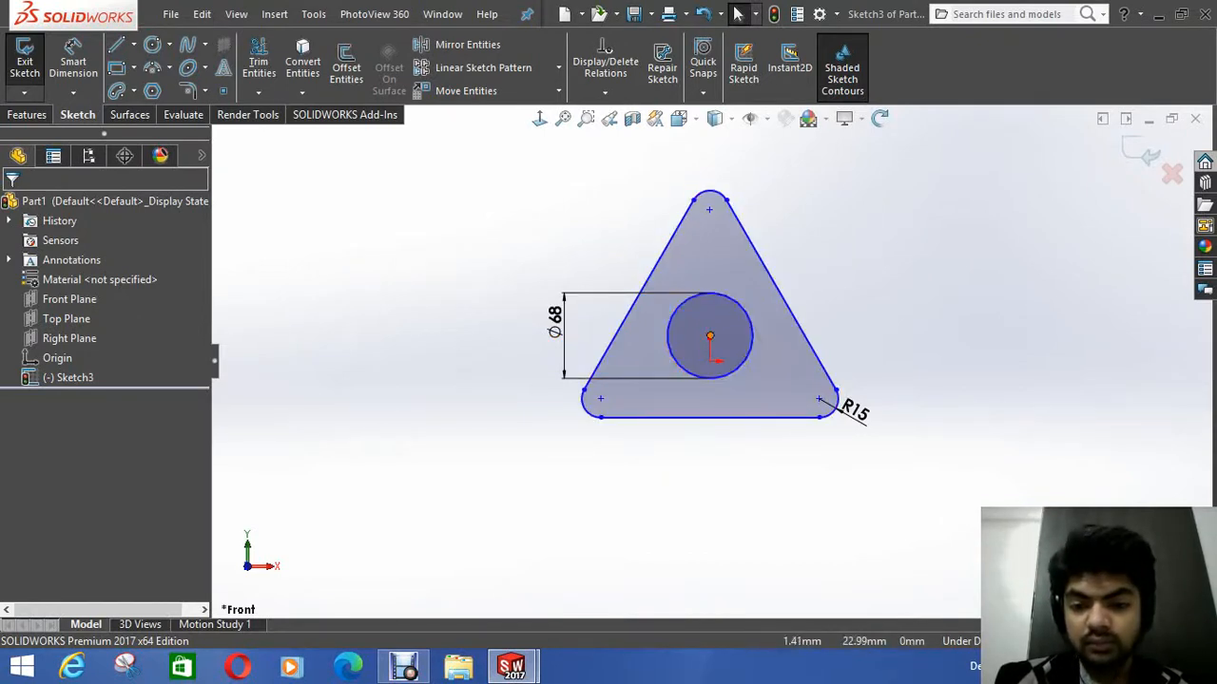
Step: Move the circle and the triangle's base line further up until the base lies about 24 mm above the origin
mouse_move(710, 359)
left_mouse_down()
mouse_move(745, 393)
mouse_move(738, 345)
mouse_move(781, 372)
mouse_move(782, 320)
mouse_move(768, 321)
left_mouse_up()
left_click_drag(741, 418, 741, 376)
left_click_drag(735, 301, 703, 263)
left_click_drag(786, 376, 786, 330)
left_click_drag(703, 263, 710, 219)
key("Escape")
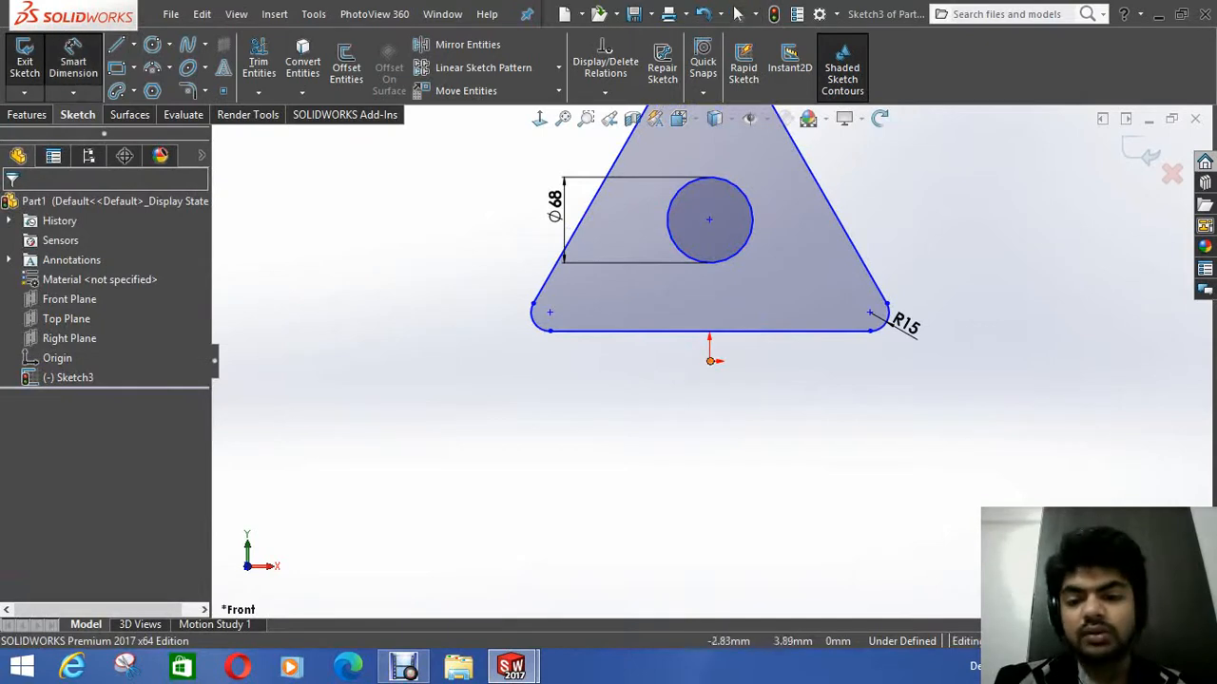
Step: Dimension the vertical distance between the origin and the triangle's base line to 120 mm
left_click(73, 62)
left_click(789, 331)
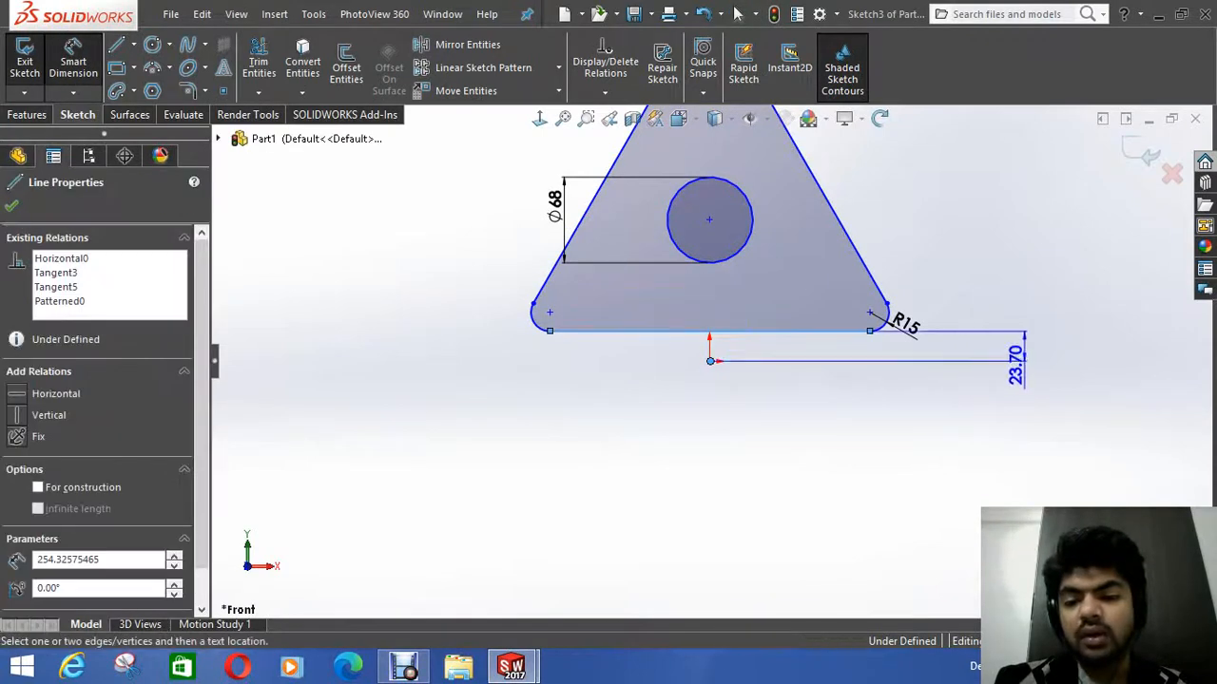
left_click(1017, 359)
type("120")
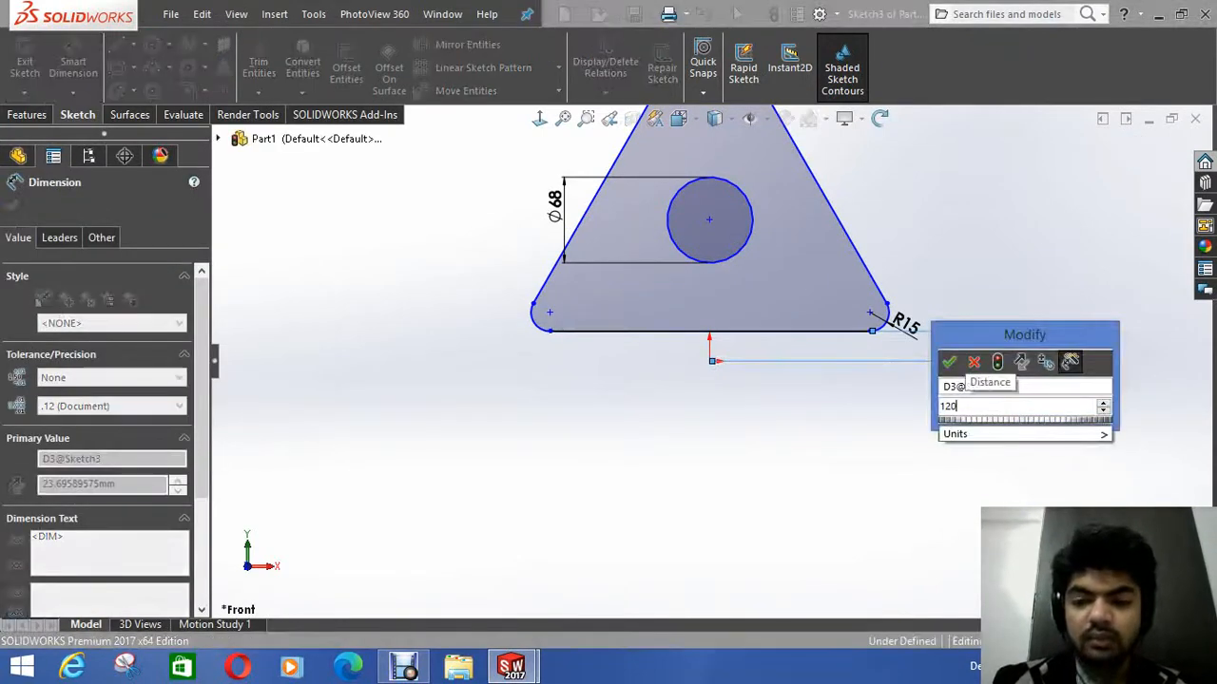
key("Return")
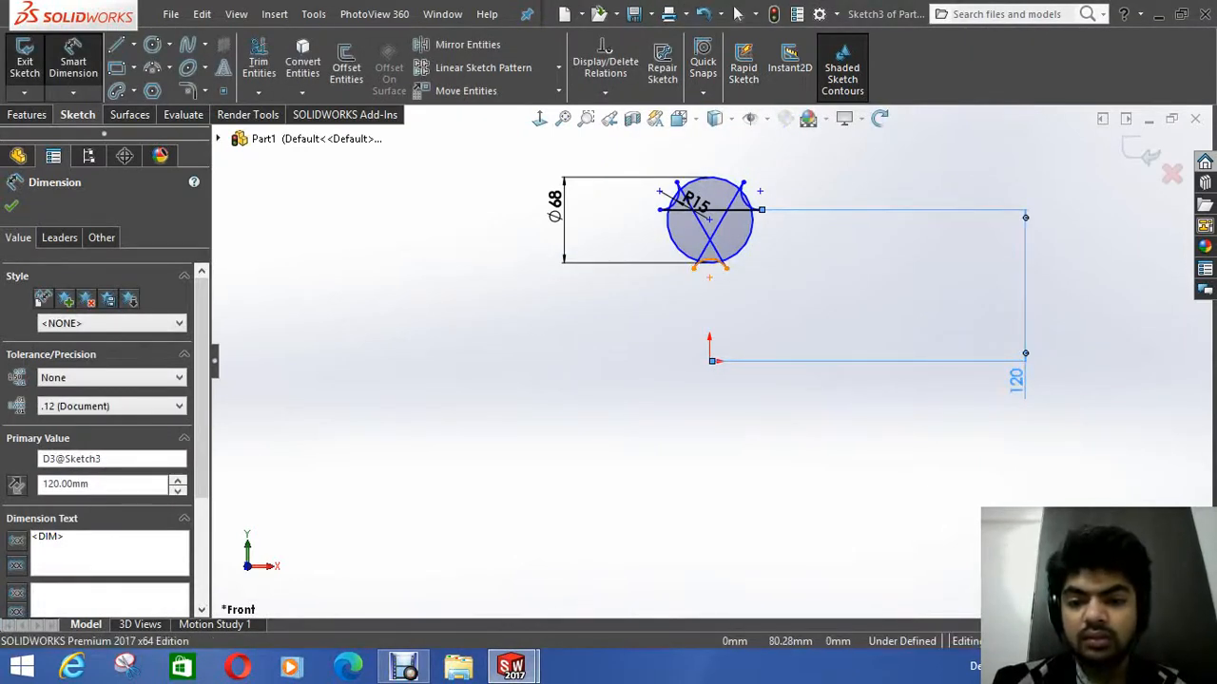
left_click(709, 266)
left_click(738, 13)
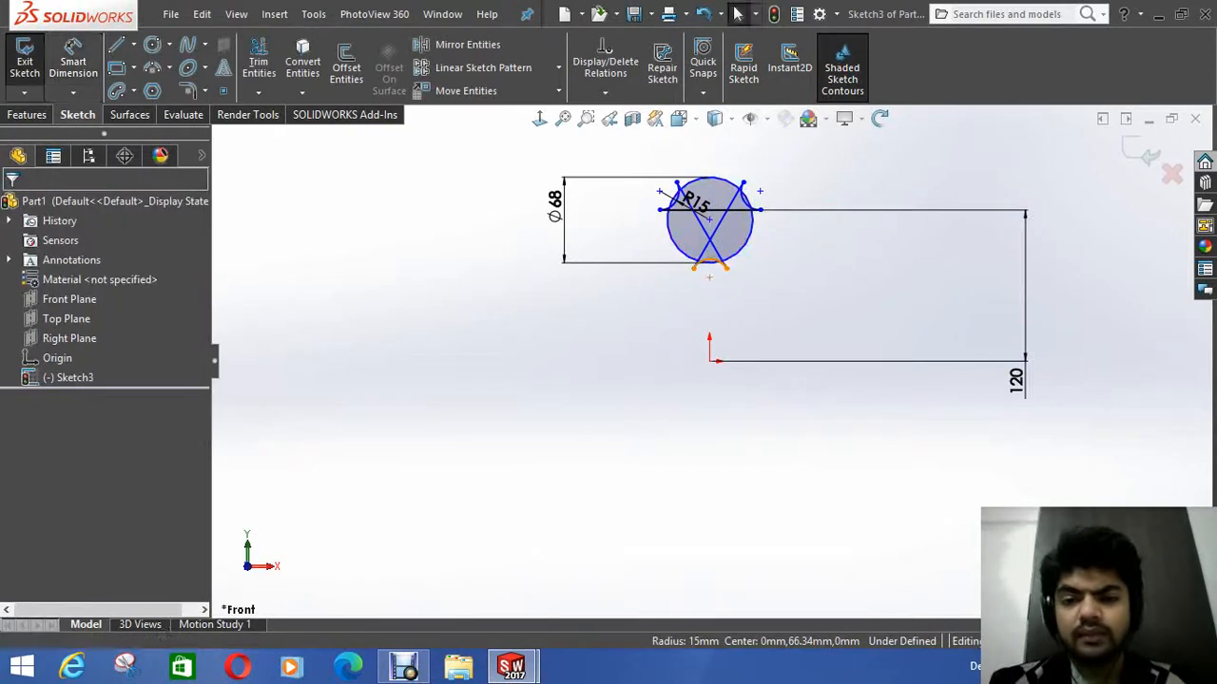
key("Escape")
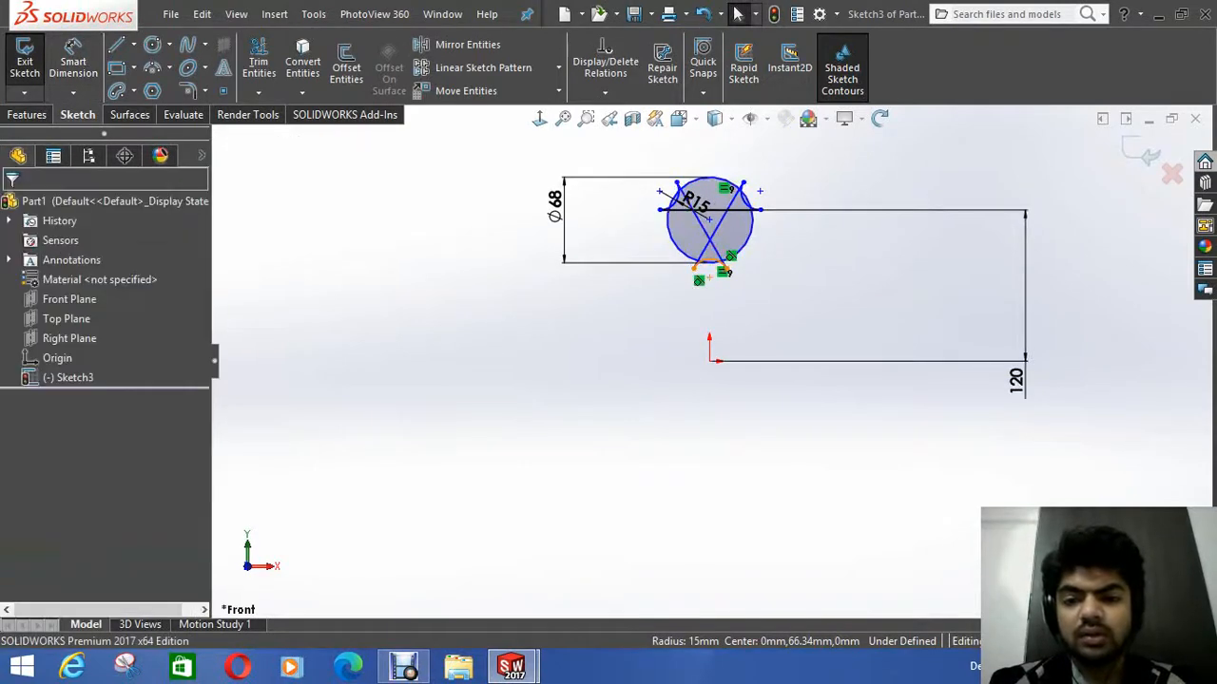
Step: Move the 68 mm circle up until its centre lies about 172 mm above the origin, opening the rounded triangle upward from its base line
left_click(709, 260)
scroll(697, 203, "up", 4)
scroll(697, 203, "down", 3)
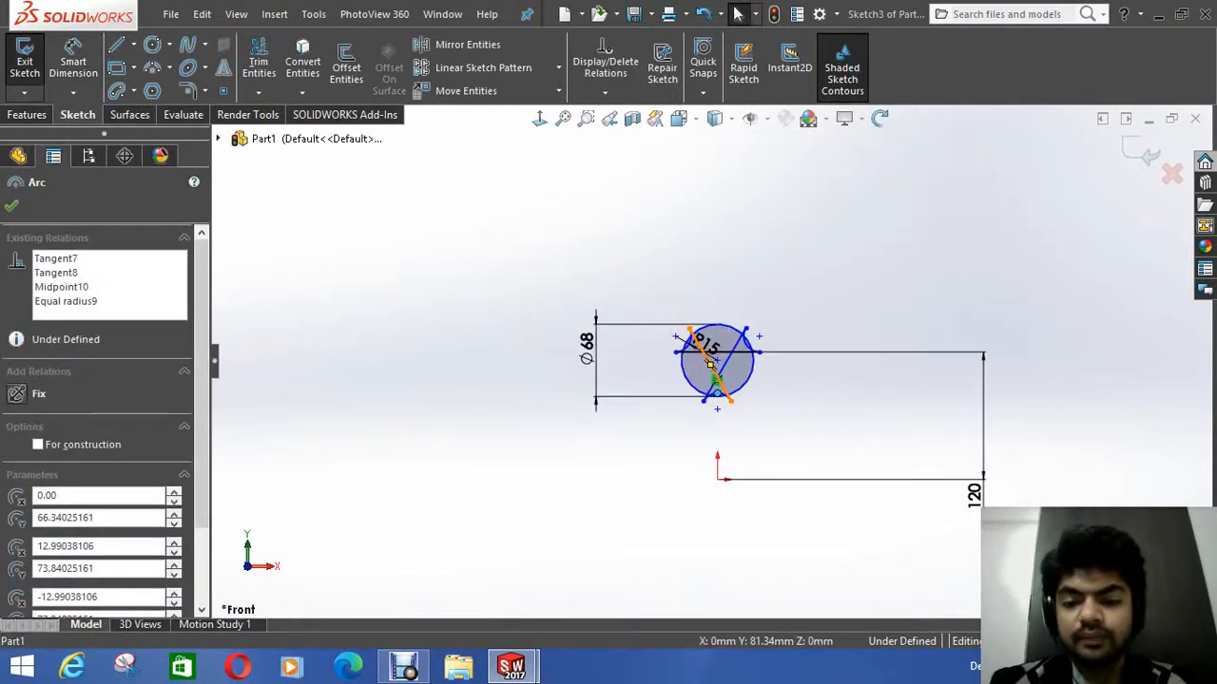
scroll(720, 404, "down", 7)
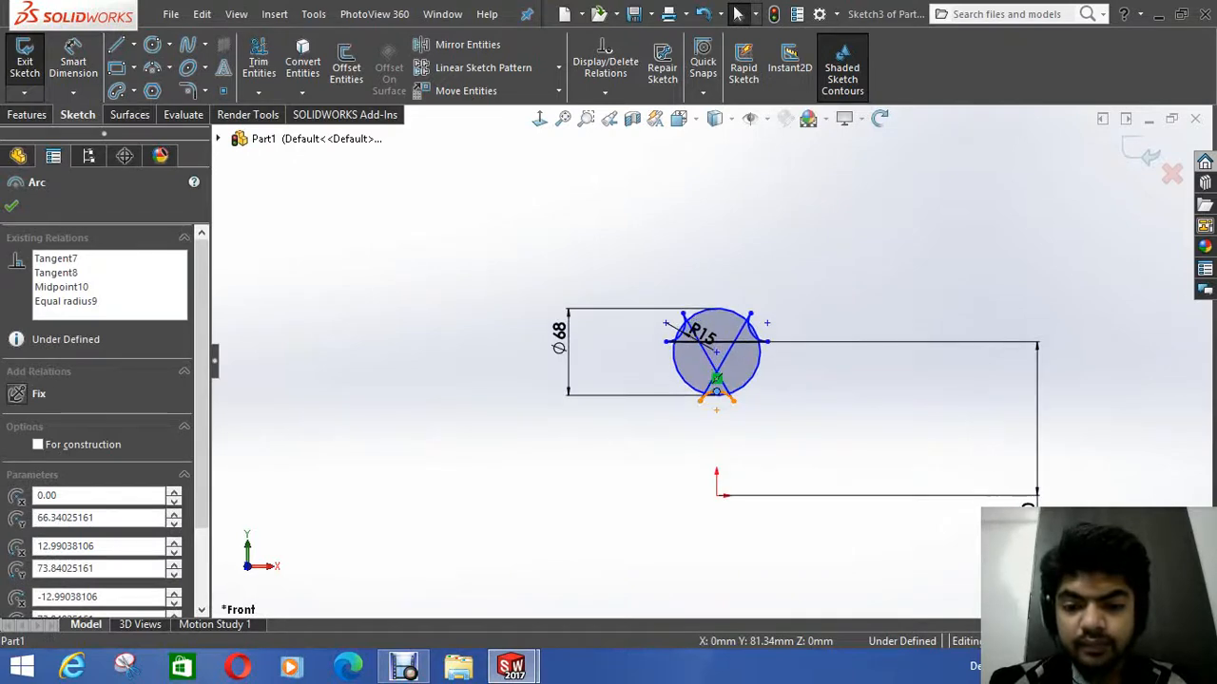
mouse_move(704, 245)
left_mouse_down()
mouse_move(655, 306)
mouse_move(728, 150)
mouse_move(712, 150)
left_mouse_up()
scroll(711, 190, "up", 5)
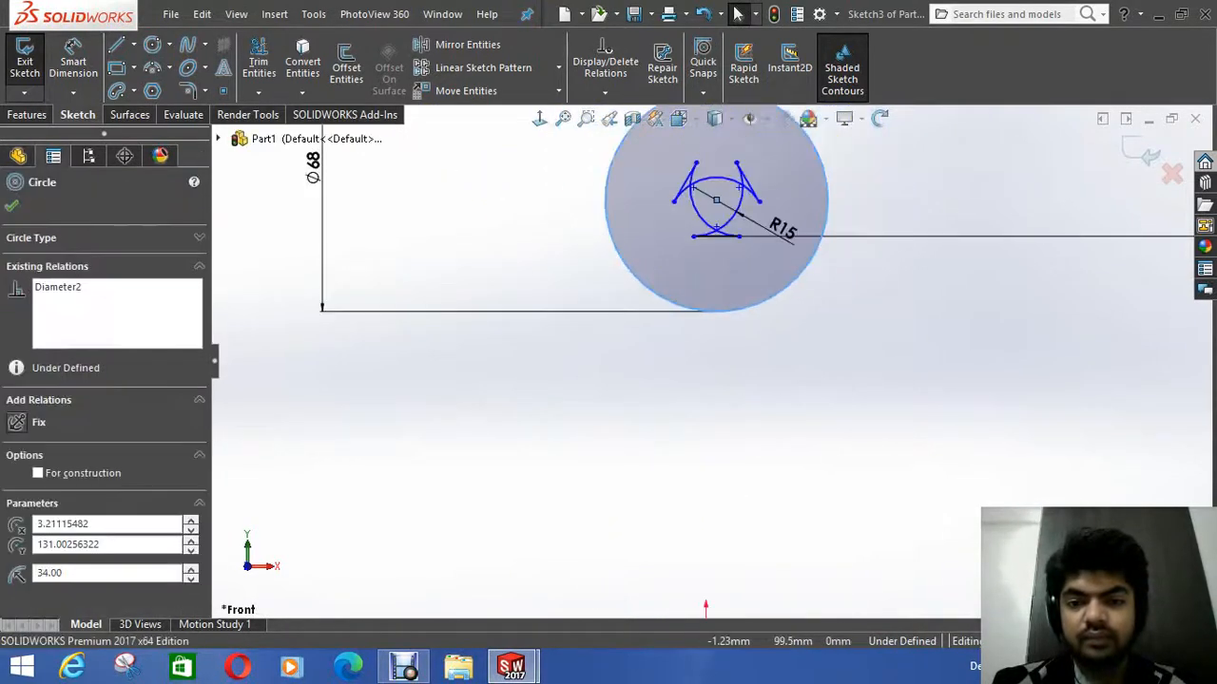
left_click_drag(714, 267, 717, 190)
scroll(666, 285, "up", 4)
scroll(666, 285, "down", 2)
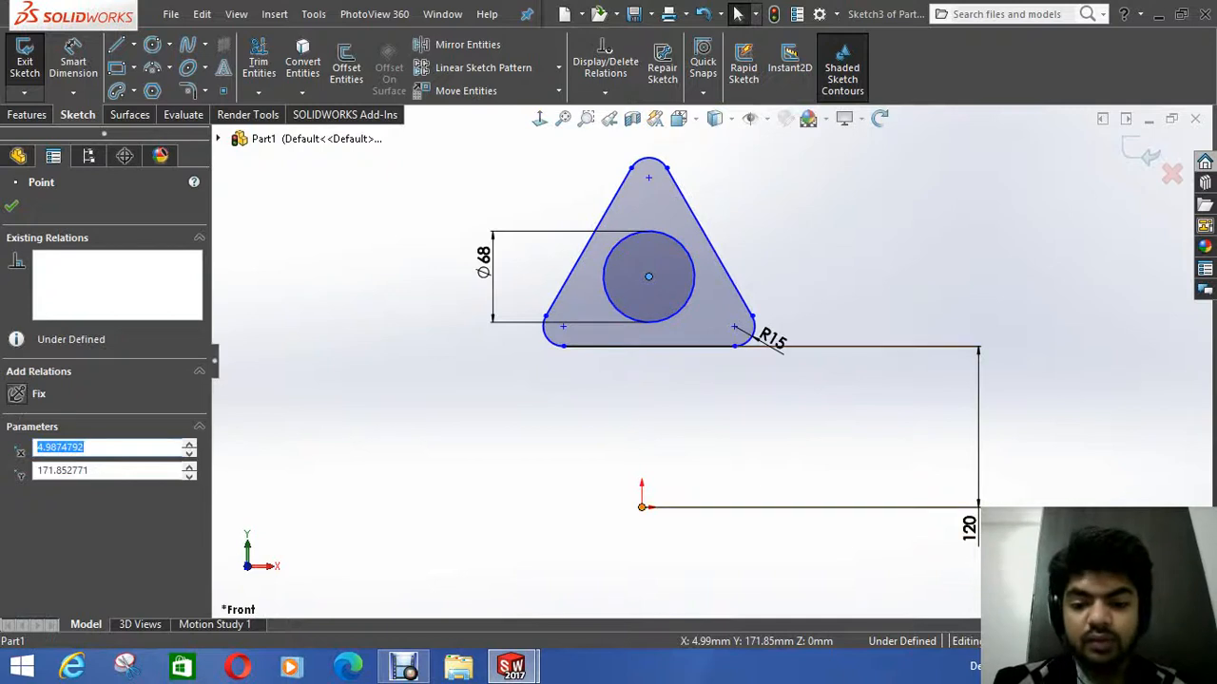
Step: Align the 68 mm circle's centre with the origin using a Vertical relation
left_click(641, 506, "ctrl")
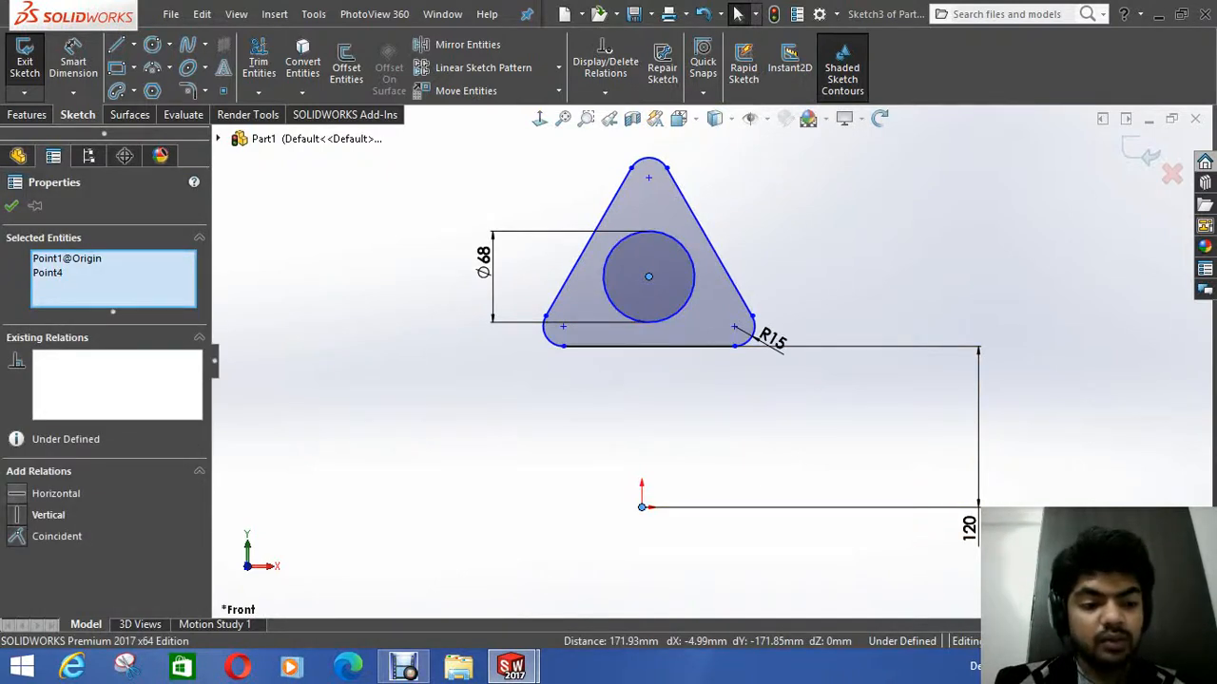
left_click(47, 514)
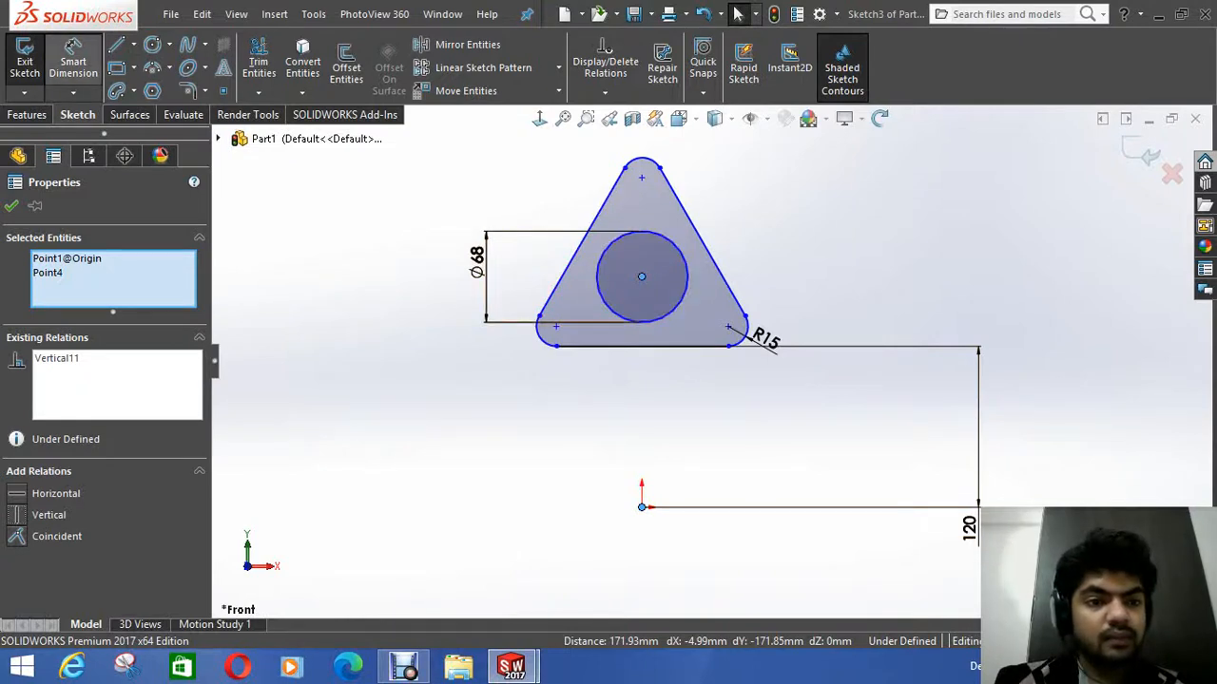
left_click(74, 59)
key("Escape")
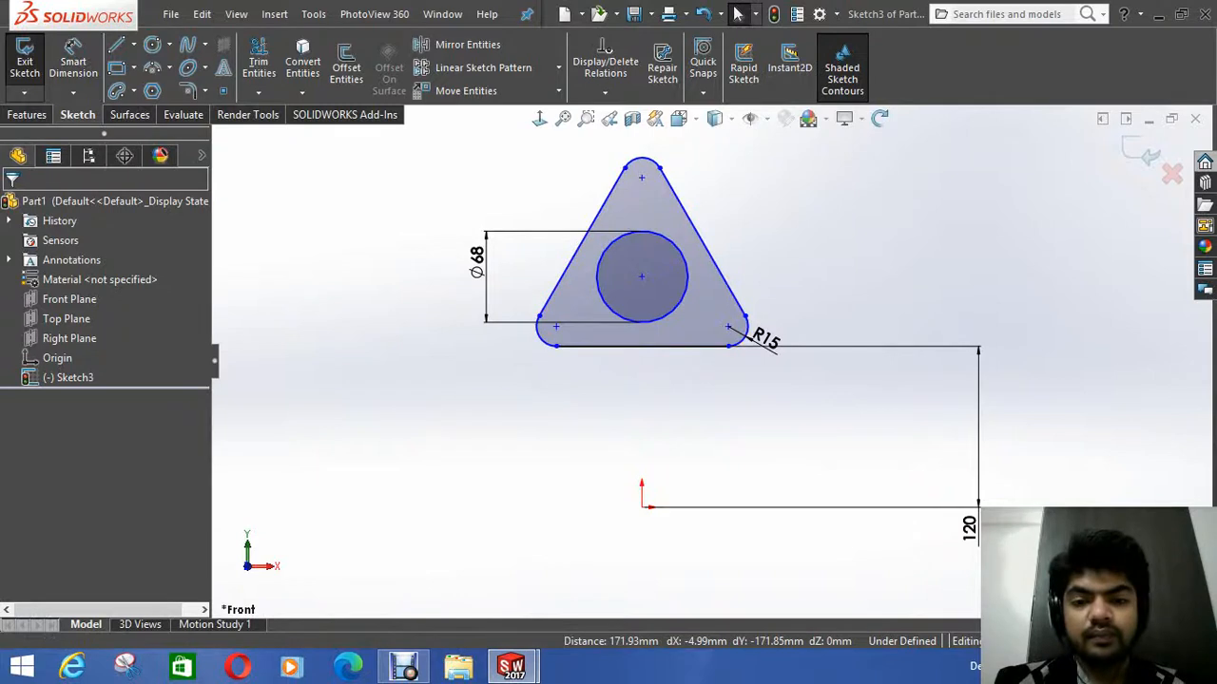
Step: Dimension the vertical distance between the triangle's top and lower-left corner arc centres to 150 mm
left_click(73, 59)
left_click(641, 177)
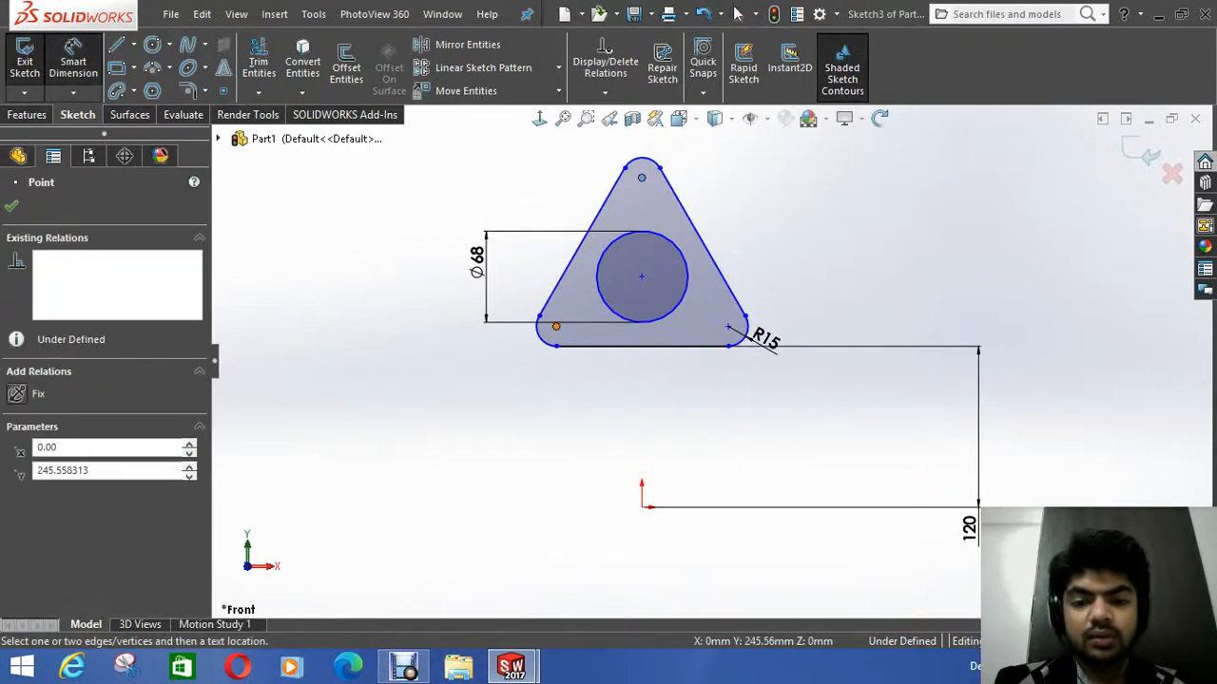
left_click(556, 326)
left_click(261, 266)
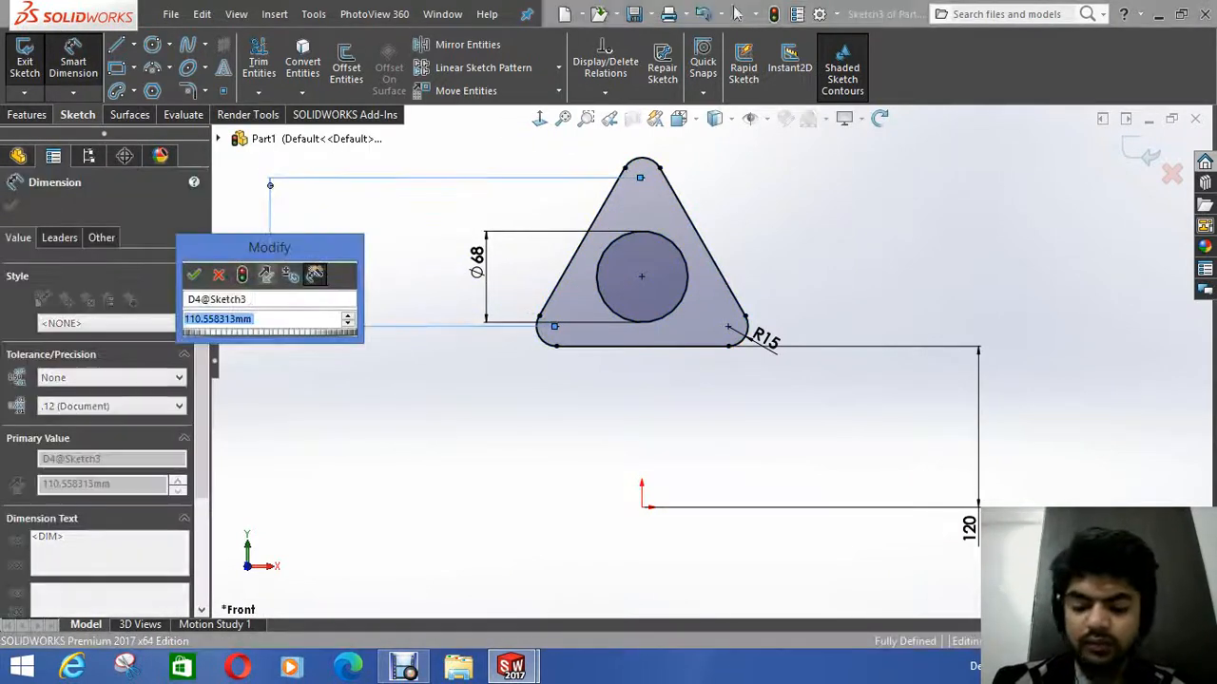
type("150")
key("Return")
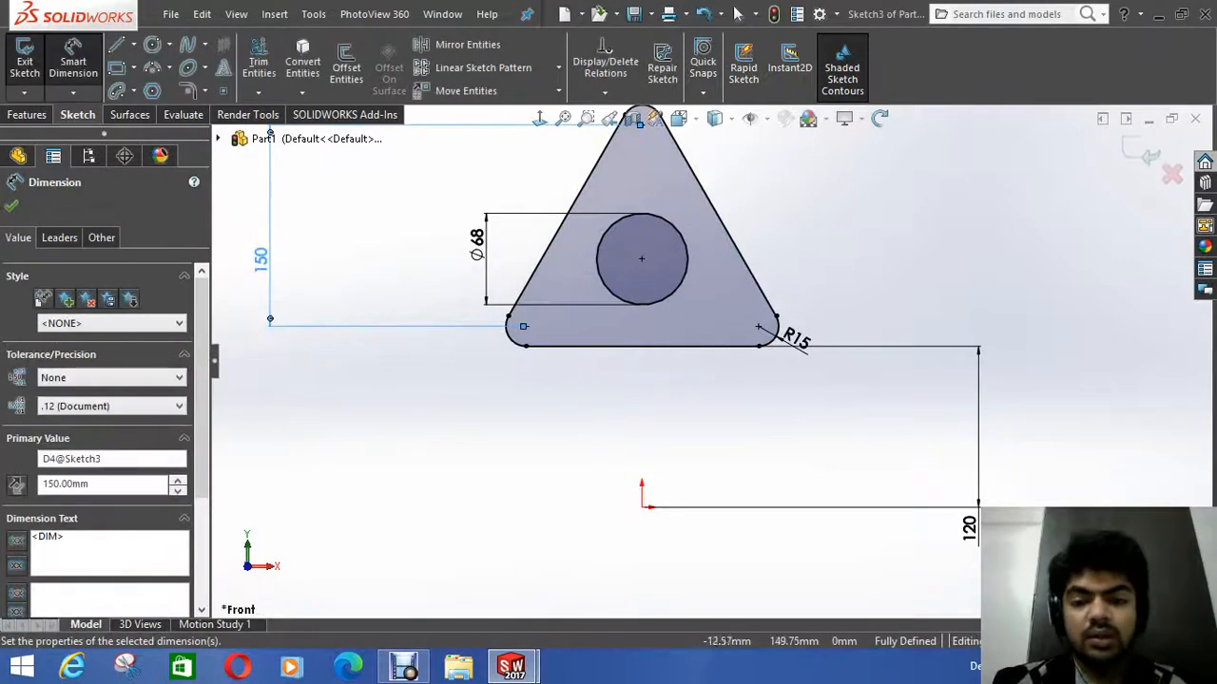
Step: Try to dimension the horizontal distance between the centres of the triangle's two lower corner arcs
scroll(641, 276, "down", 3)
scroll(683, 299, "up", 3)
scroll(664, 248, "down", 2)
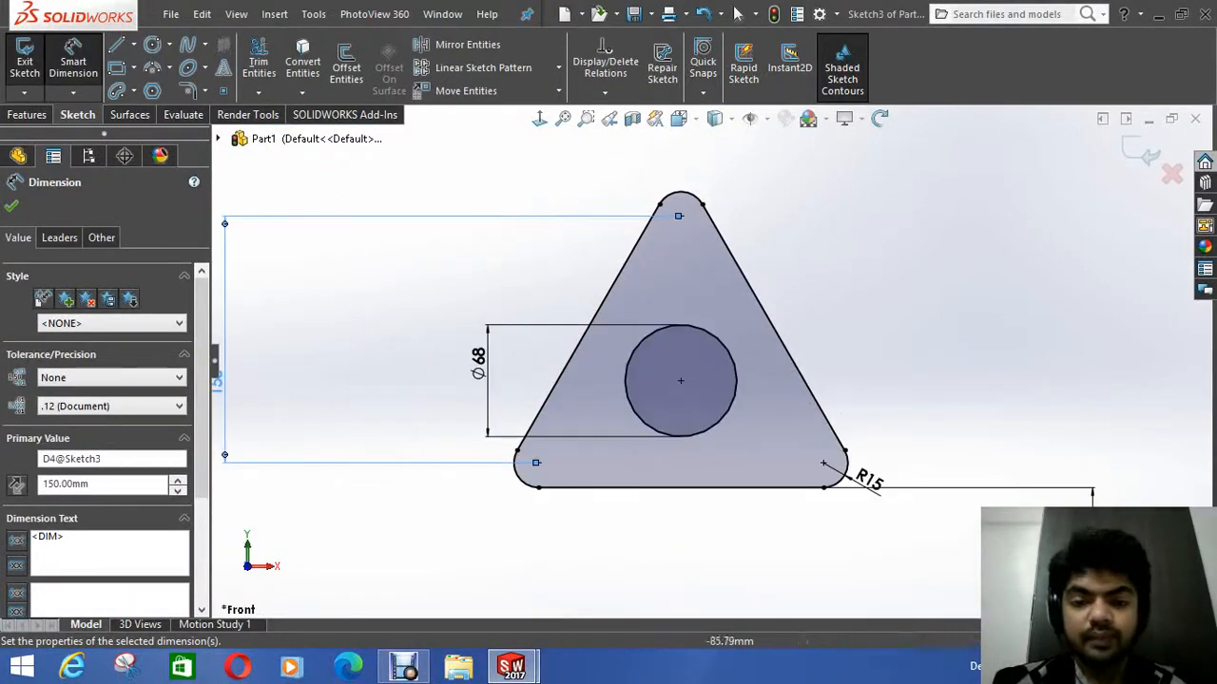
scroll(664, 248, "down", 2)
scroll(709, 360, "up", 3)
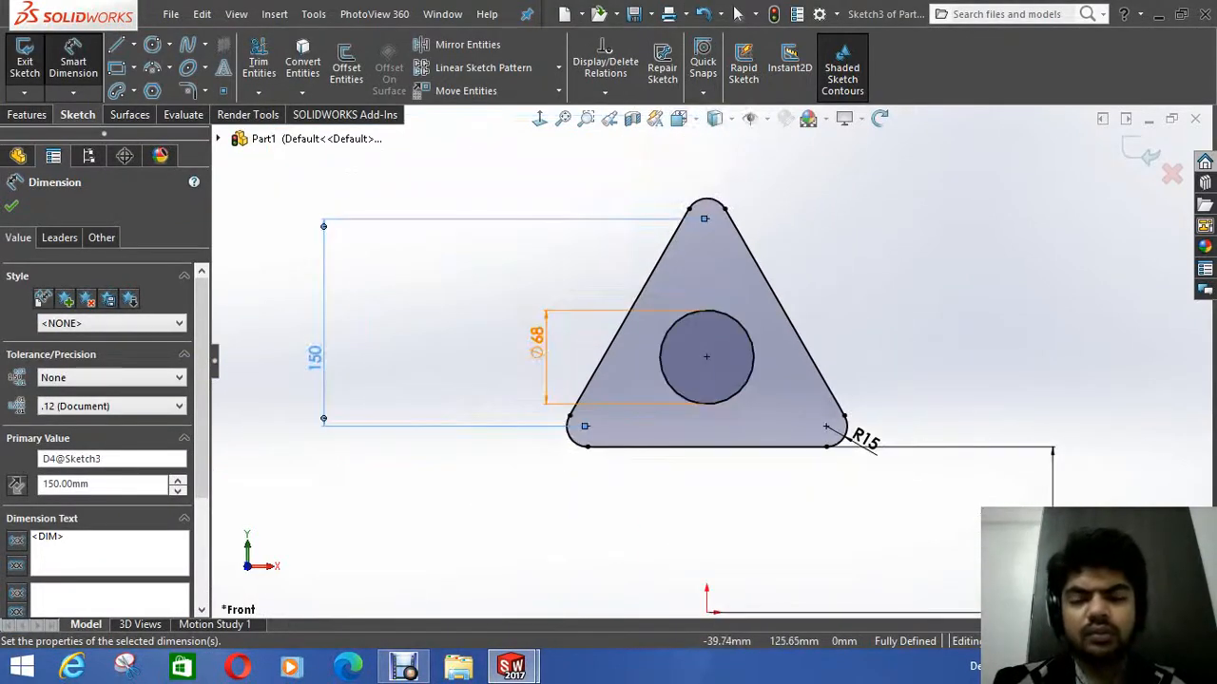
left_click(586, 426)
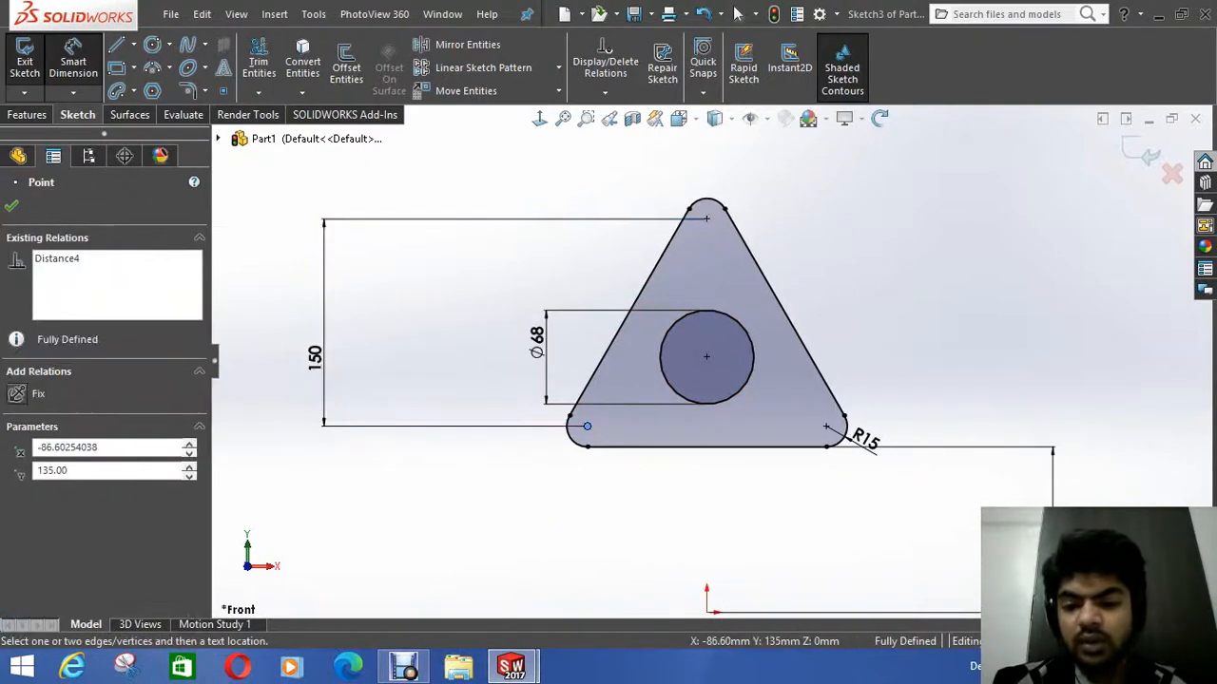
left_click(826, 427)
left_click(497, 507)
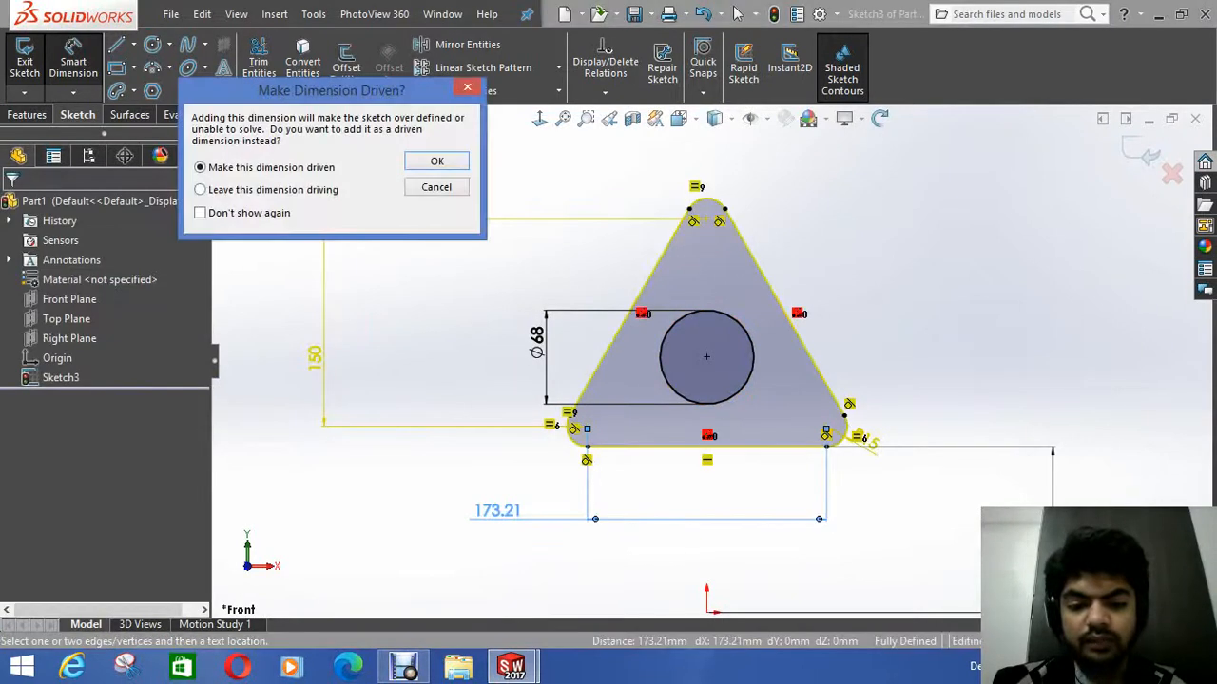
key("Escape")
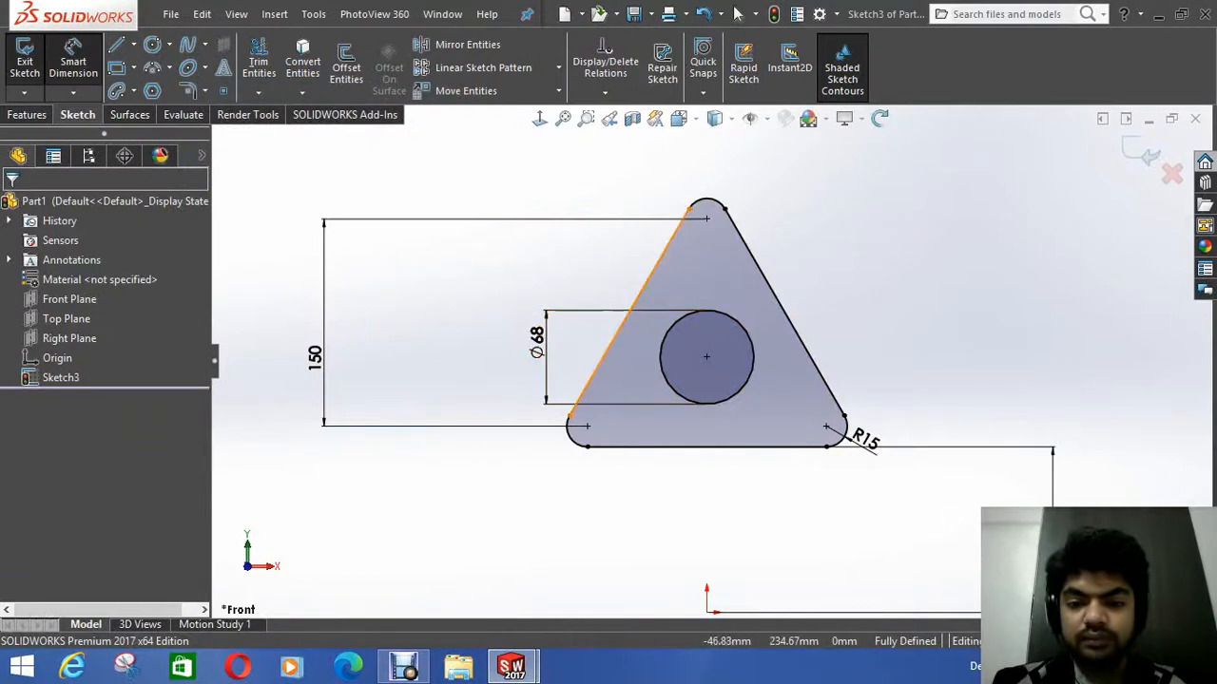
key("Escape")
right_click(895, 272)
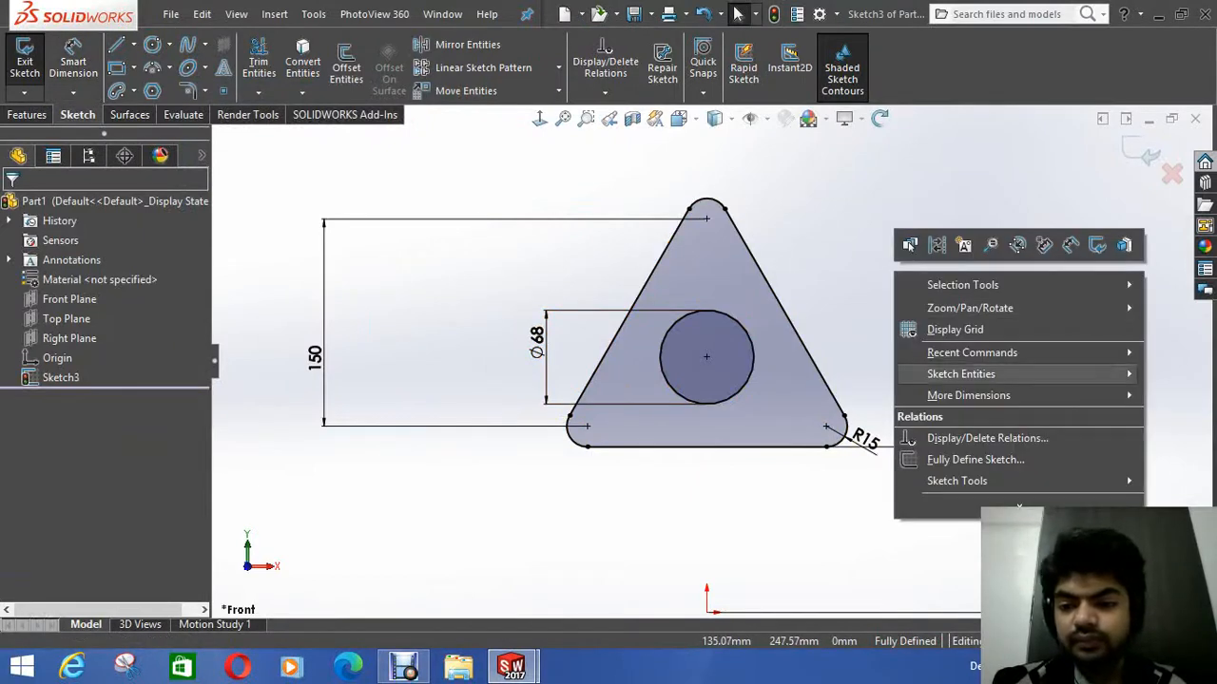
key("Escape")
Step: Draw a closed triangle of three lines connecting the centres of the three corner arcs
left_click(116, 45)
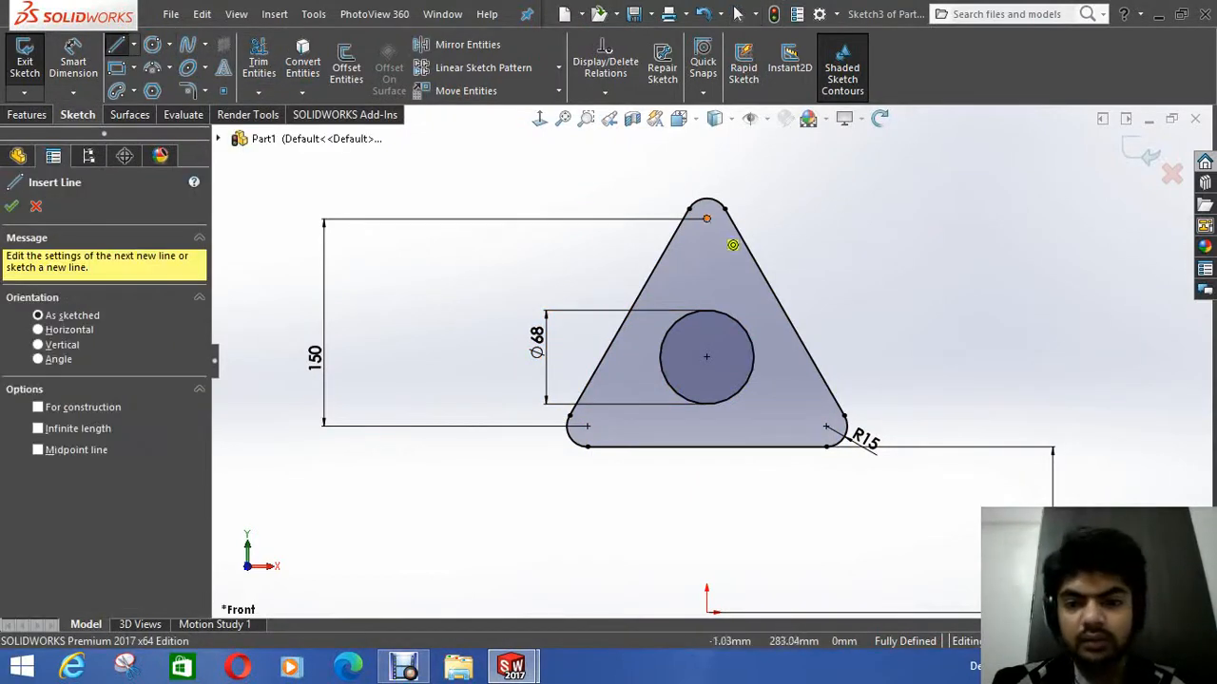
left_click(705, 219)
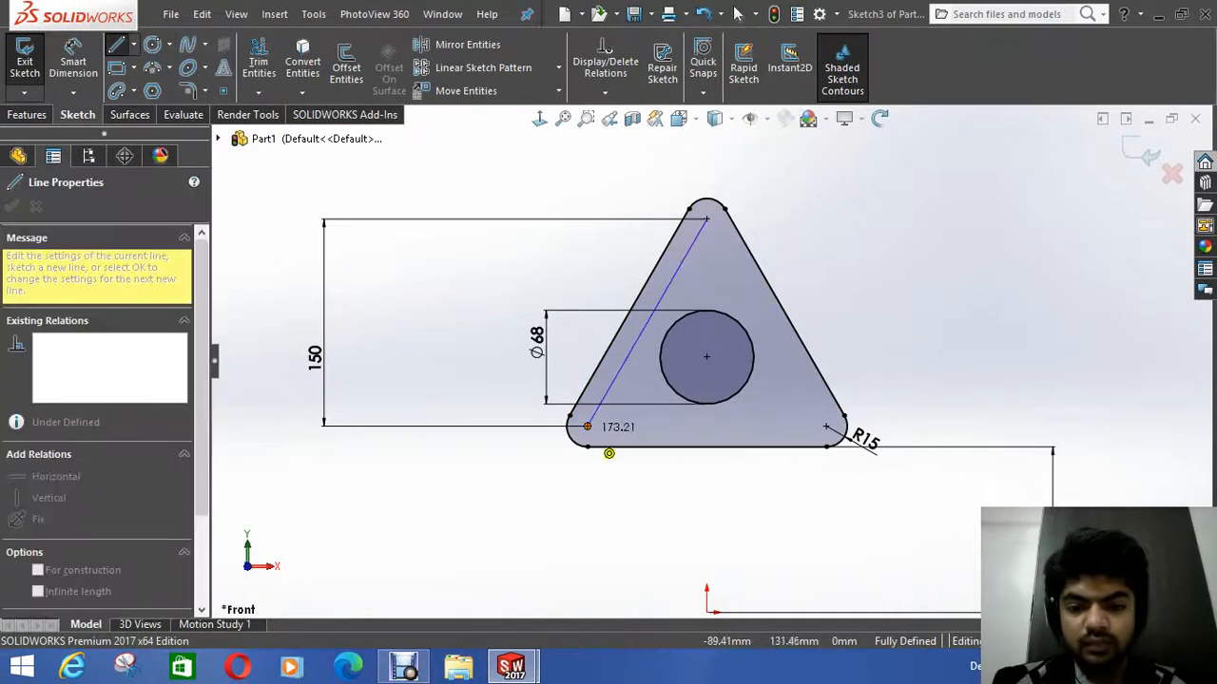
left_click(586, 425)
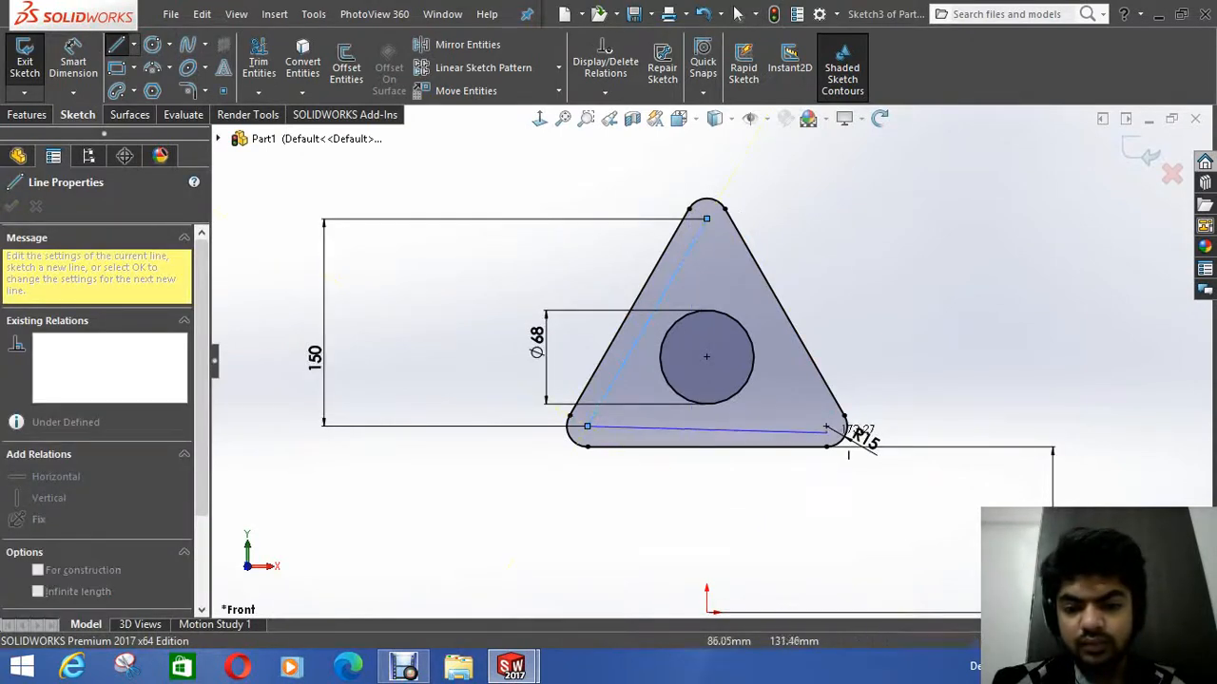
left_click(826, 426)
left_click(705, 218)
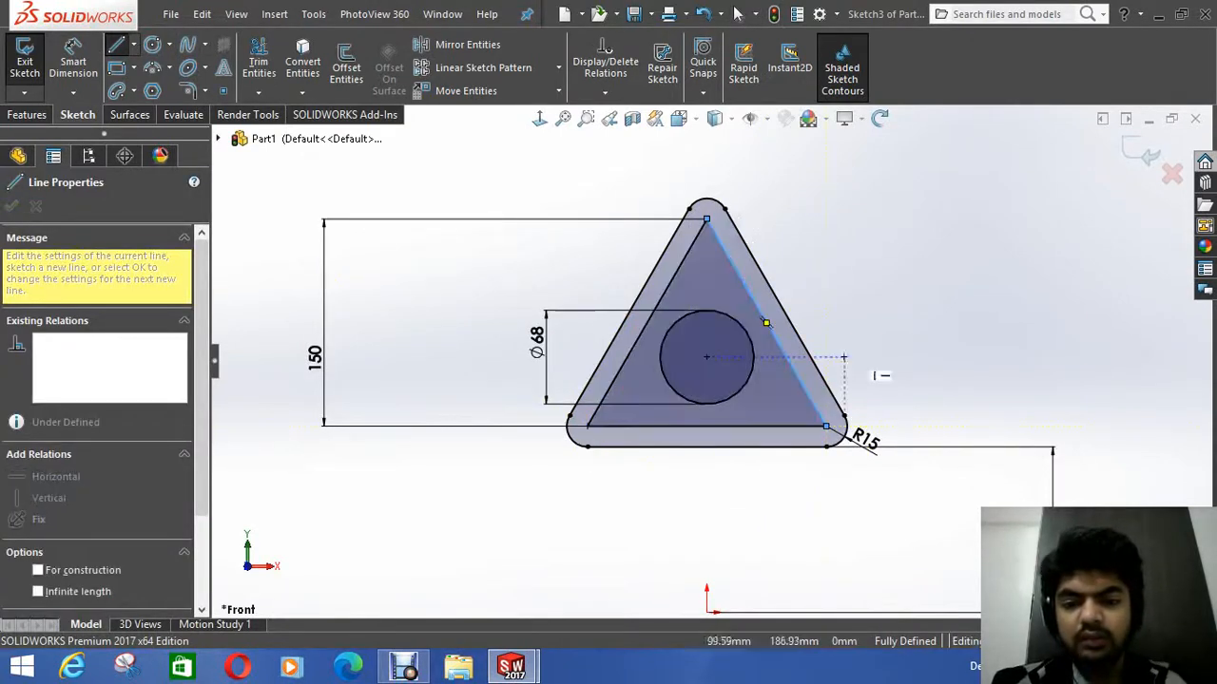
left_click(738, 13)
Step: Convert all three lines of the inner triangle to construction geometry
left_click(804, 388)
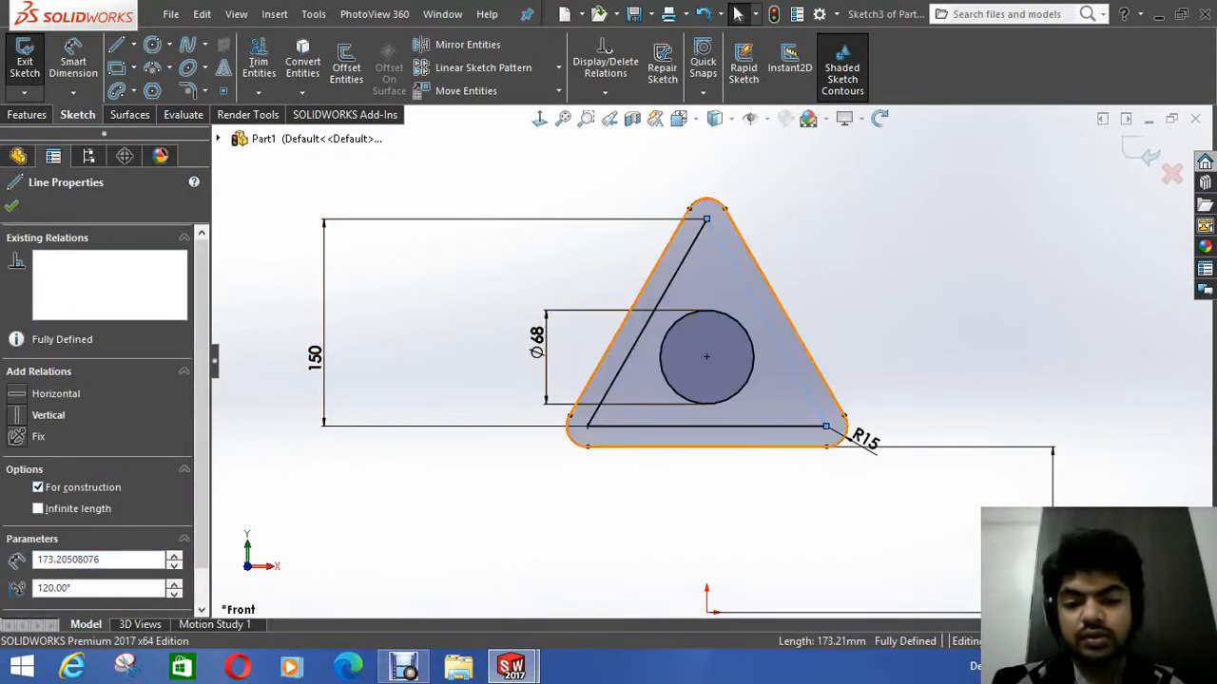
left_click(706, 426)
left_click(38, 487)
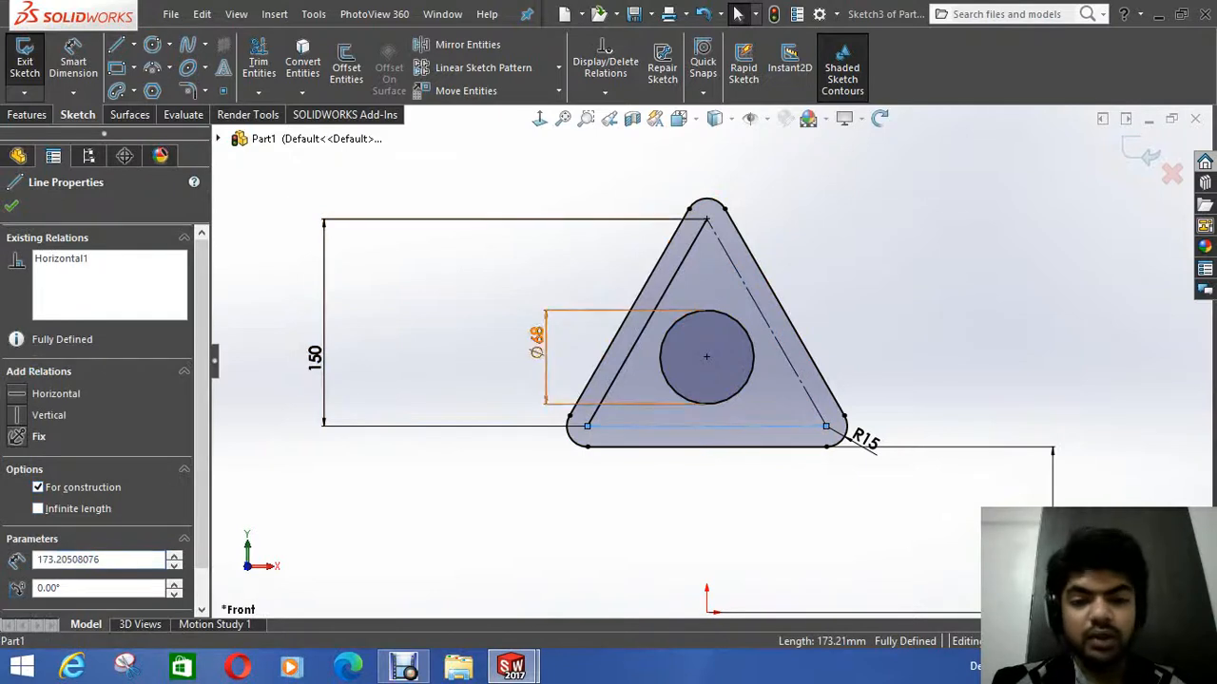
left_click(646, 322)
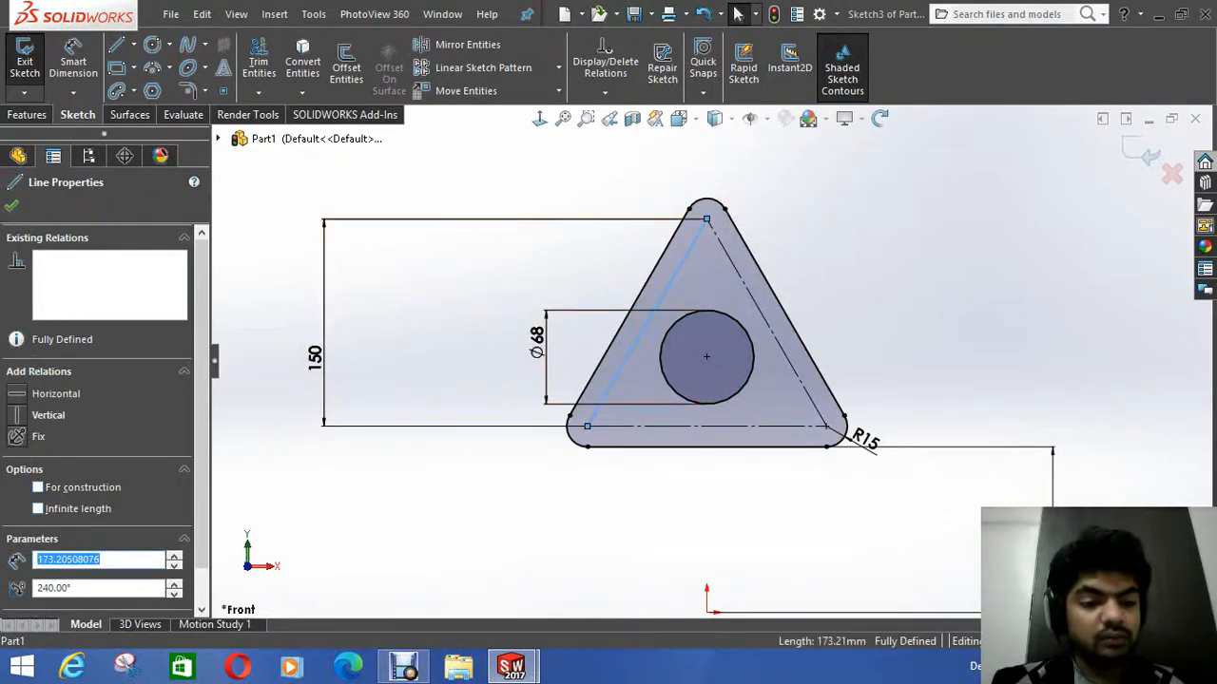
left_click(38, 486)
key("Escape")
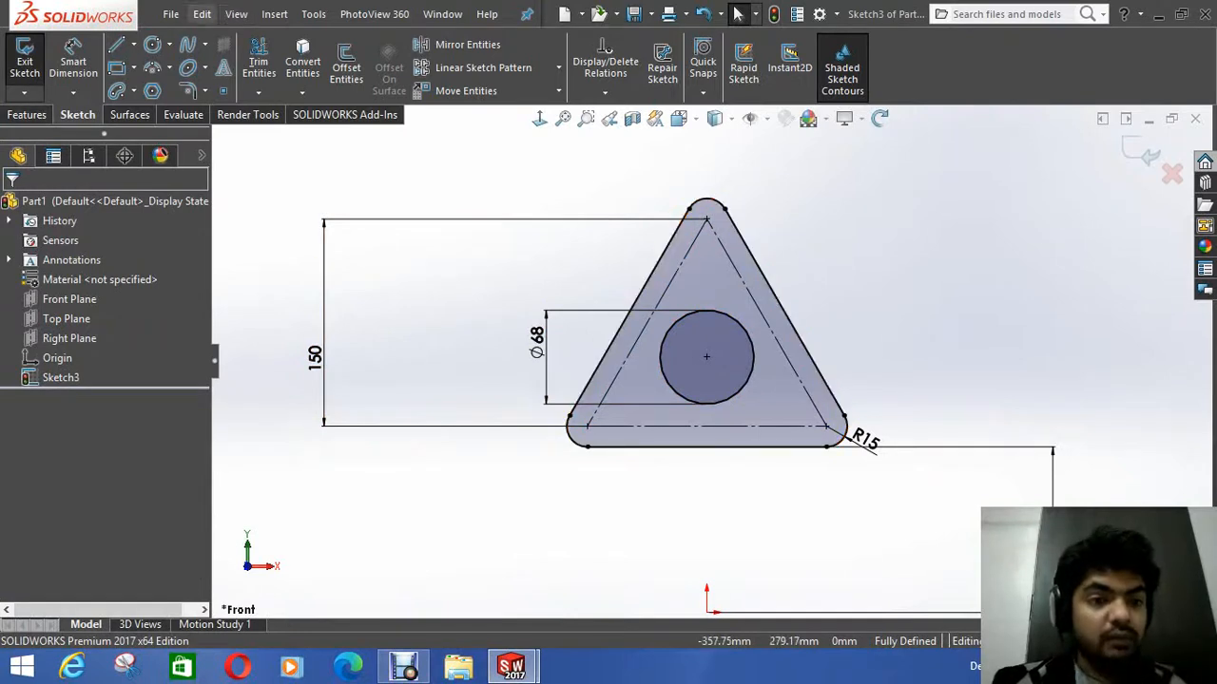
Step: Draw three circles about 20 mm in diameter, one centred on each corner of the construction triangle
left_click(152, 45)
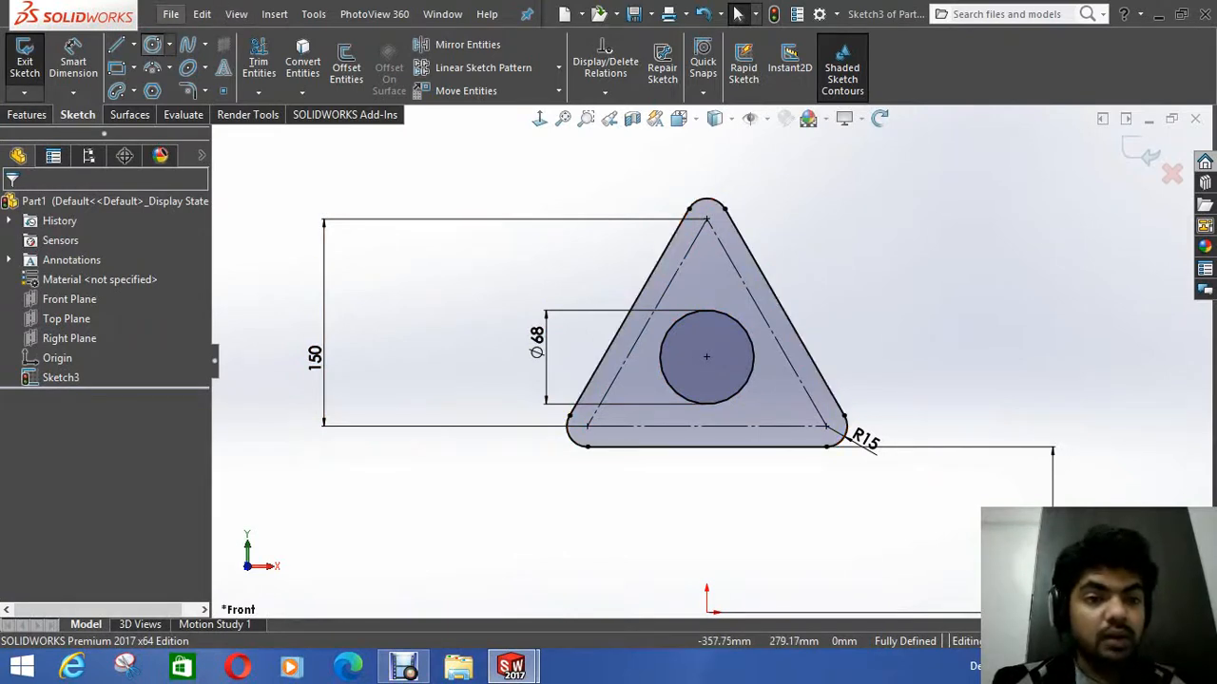
left_click(707, 219)
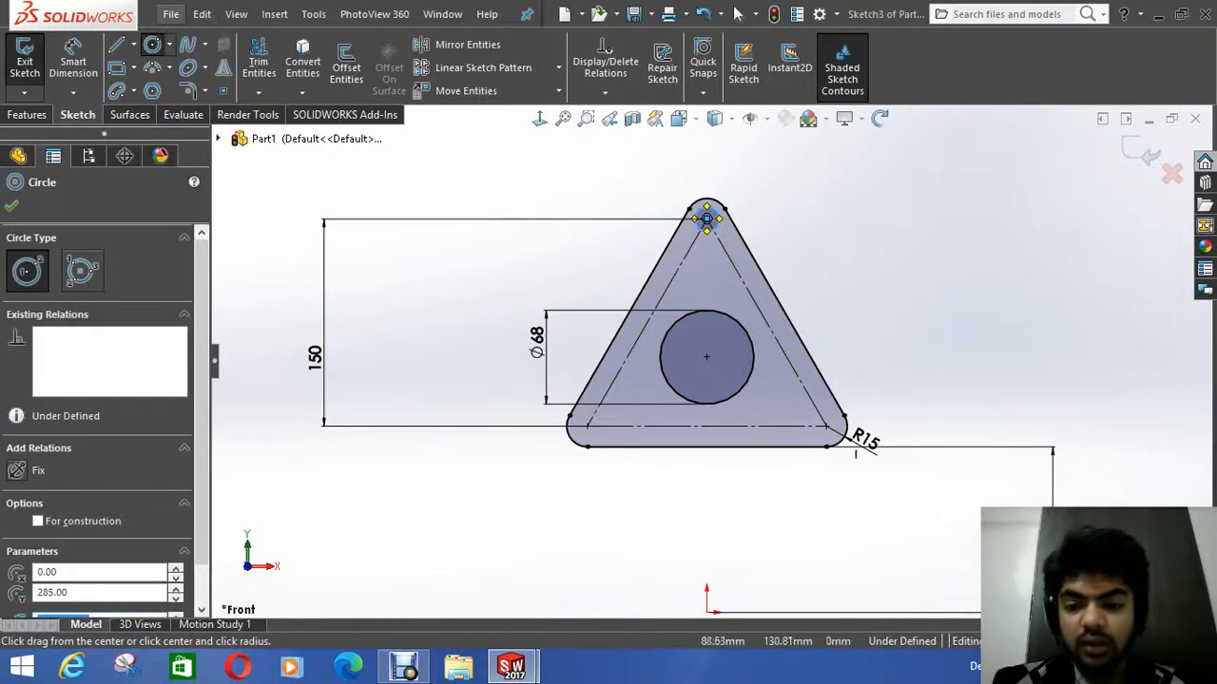
left_click(826, 426)
left_click(811, 424)
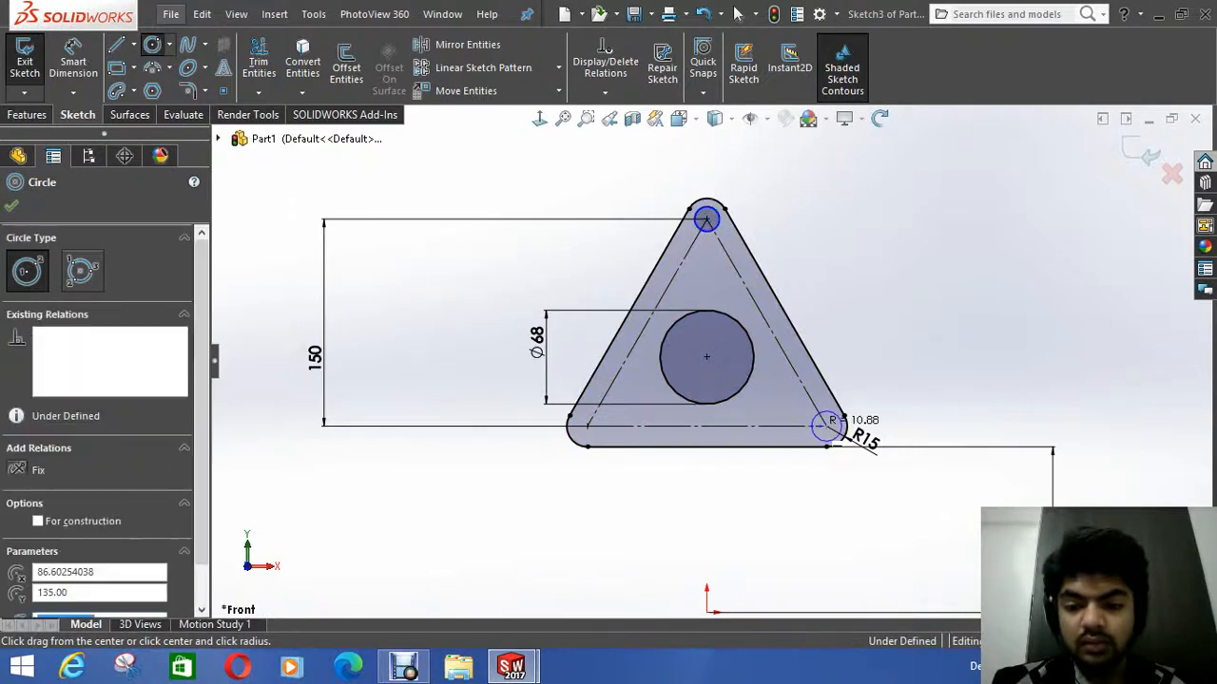
left_click(587, 426)
left_click(600, 425)
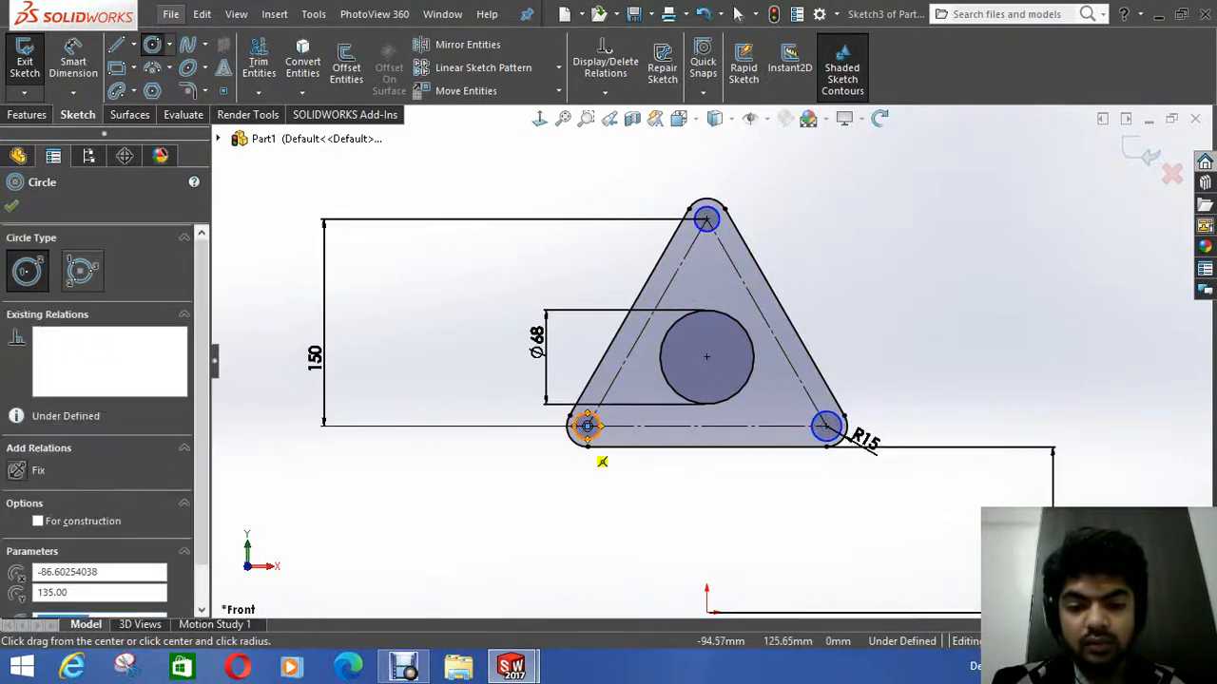
right_click(514, 157)
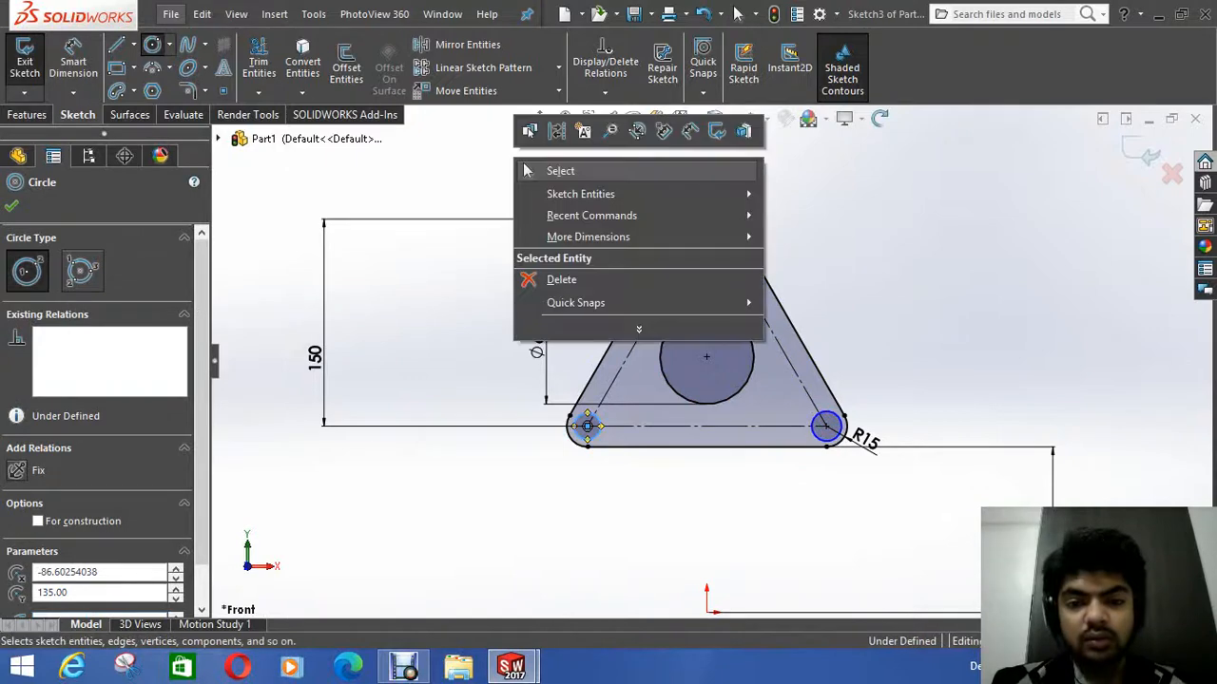
left_click(547, 169)
Step: Apply an Equal relation to the three small corner circles
left_click(586, 425)
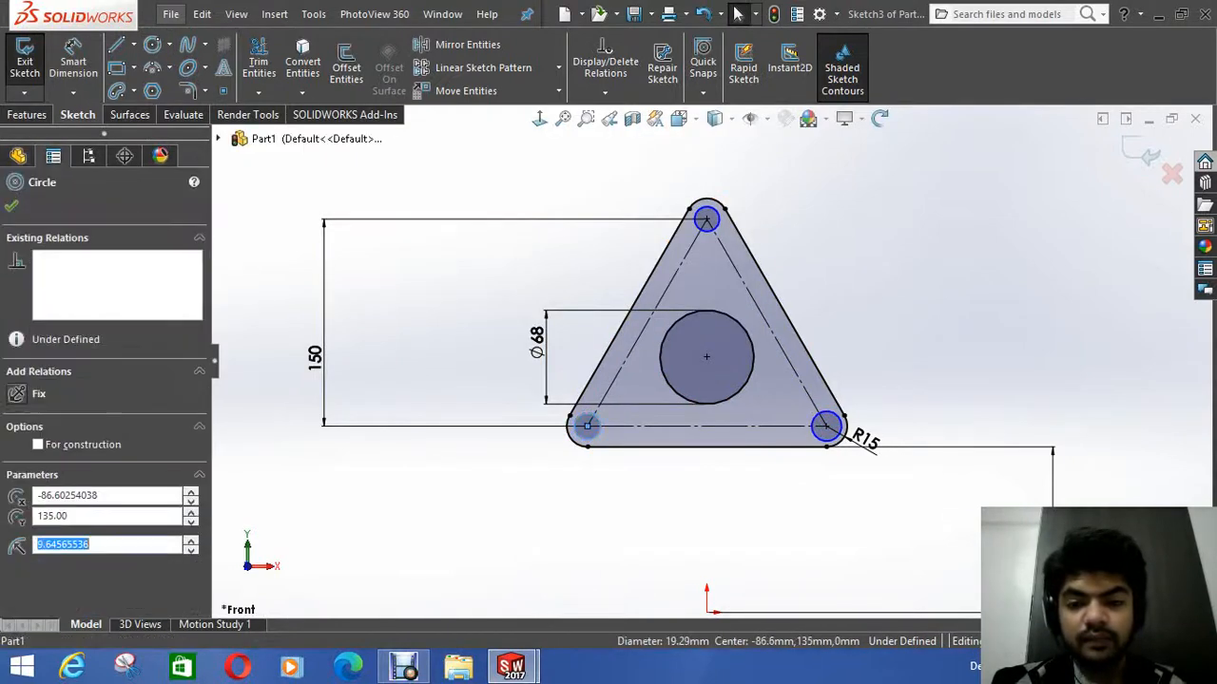
left_click(706, 219, "ctrl")
left_click(826, 426, "ctrl")
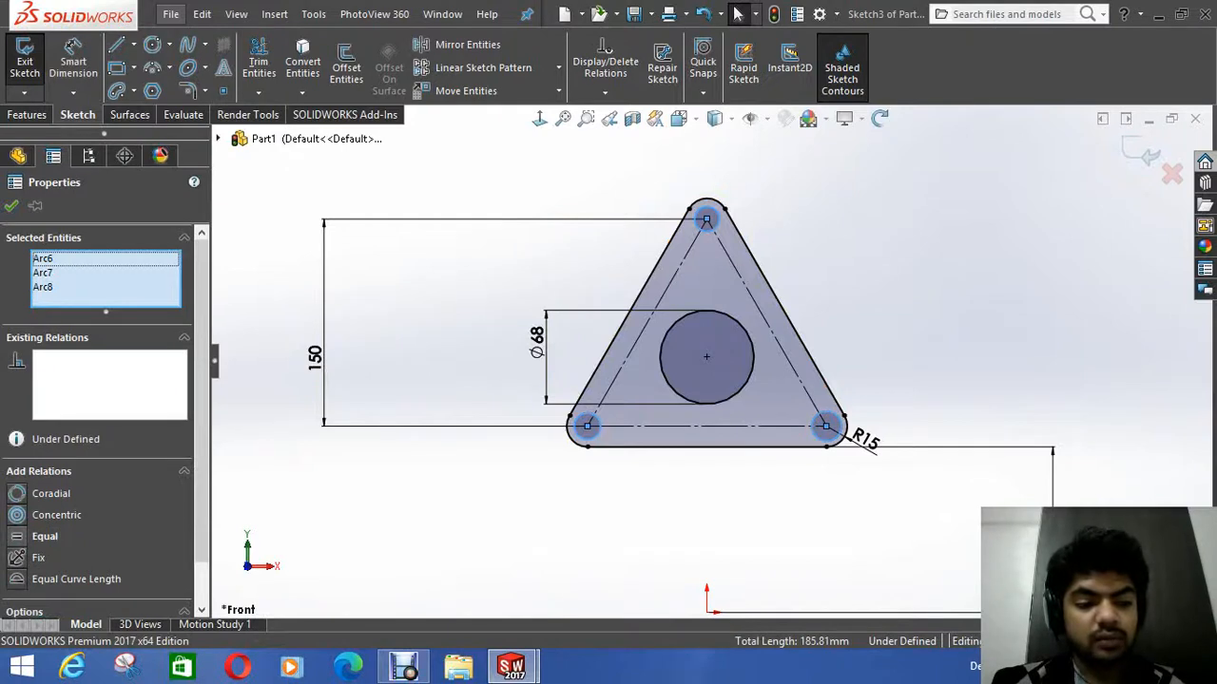
left_click(73, 59)
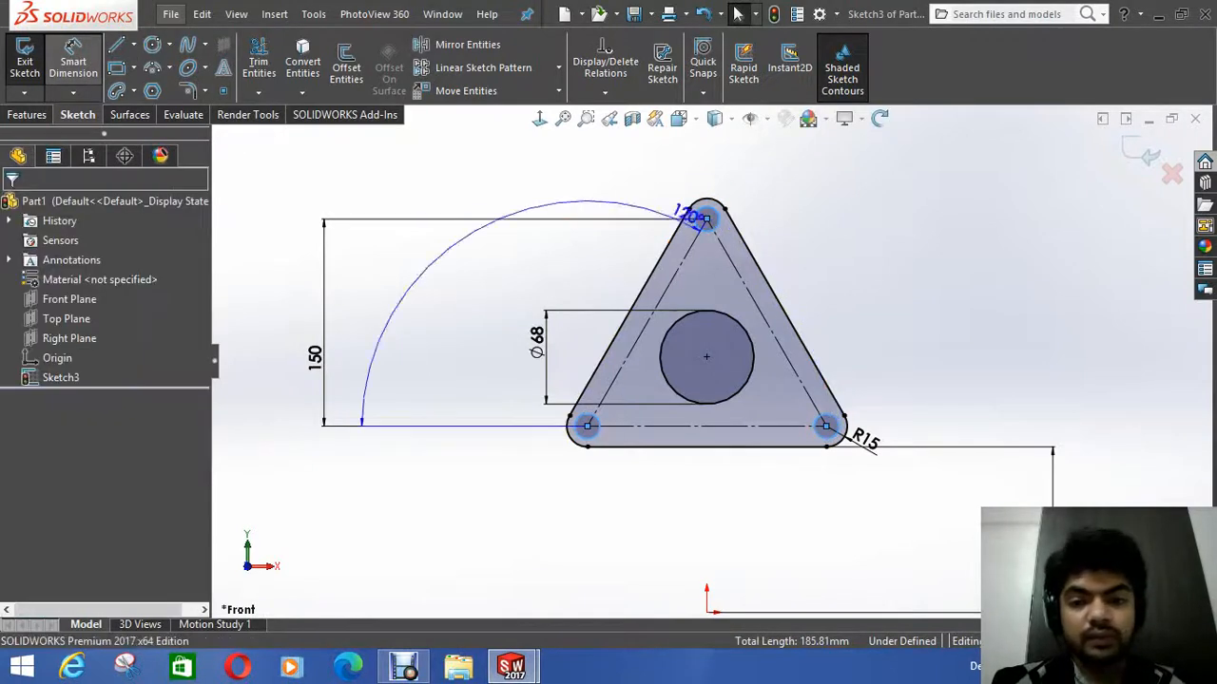
left_click(738, 14)
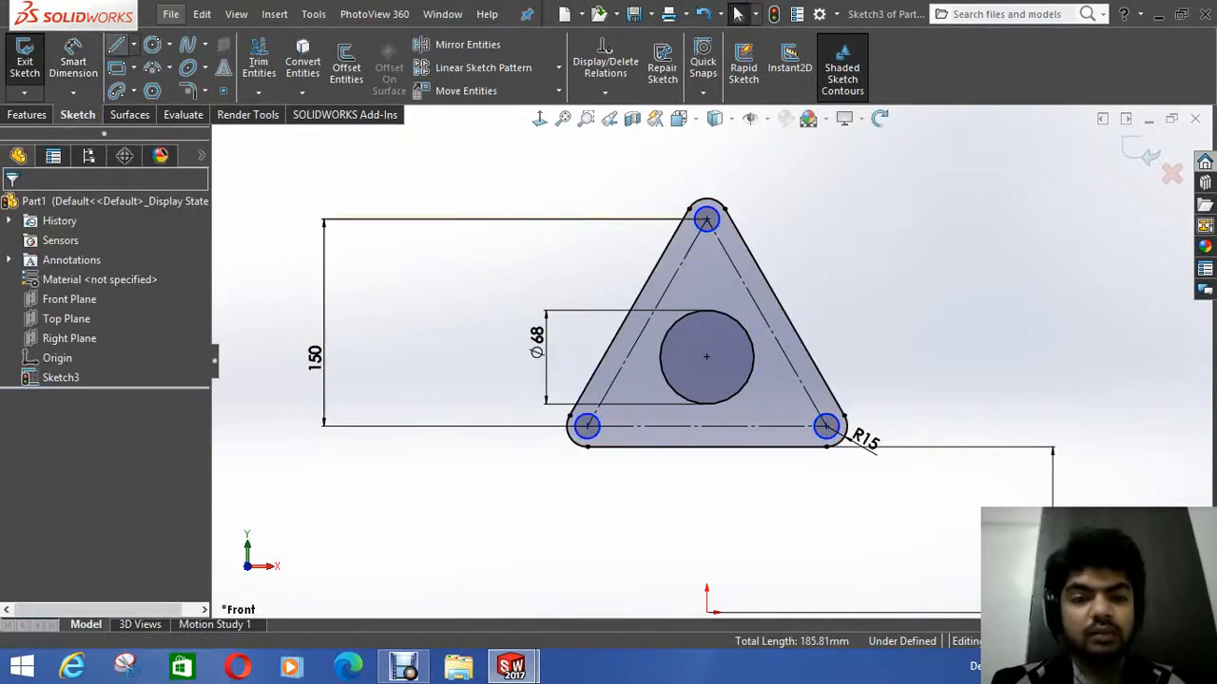
Step: Dimension the diameter of one lower corner circle of the triangular profile as 16 mm
left_click(73, 59)
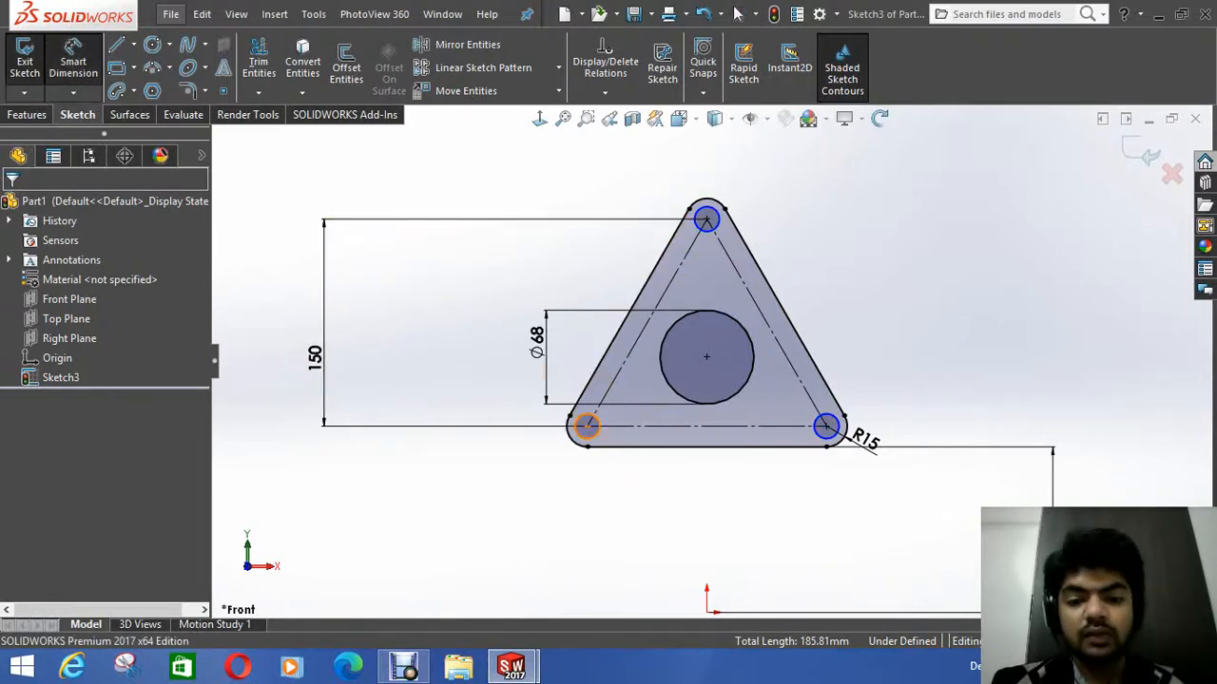
left_click(578, 433)
left_click(456, 470)
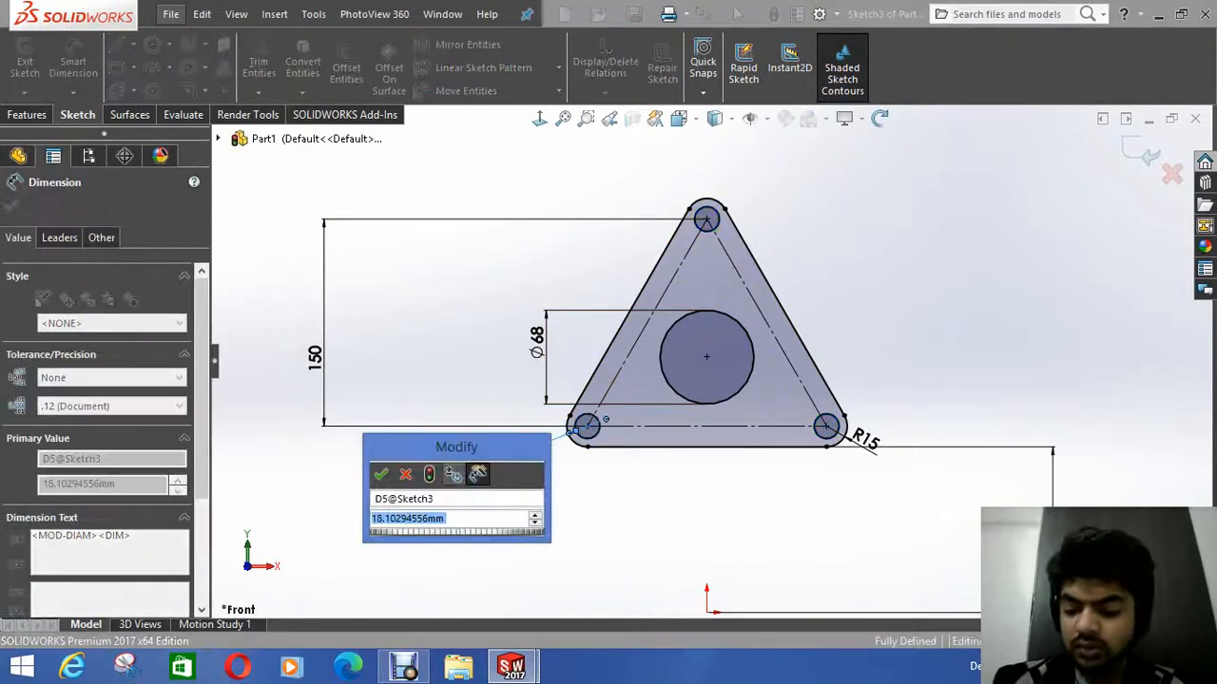
type("1")
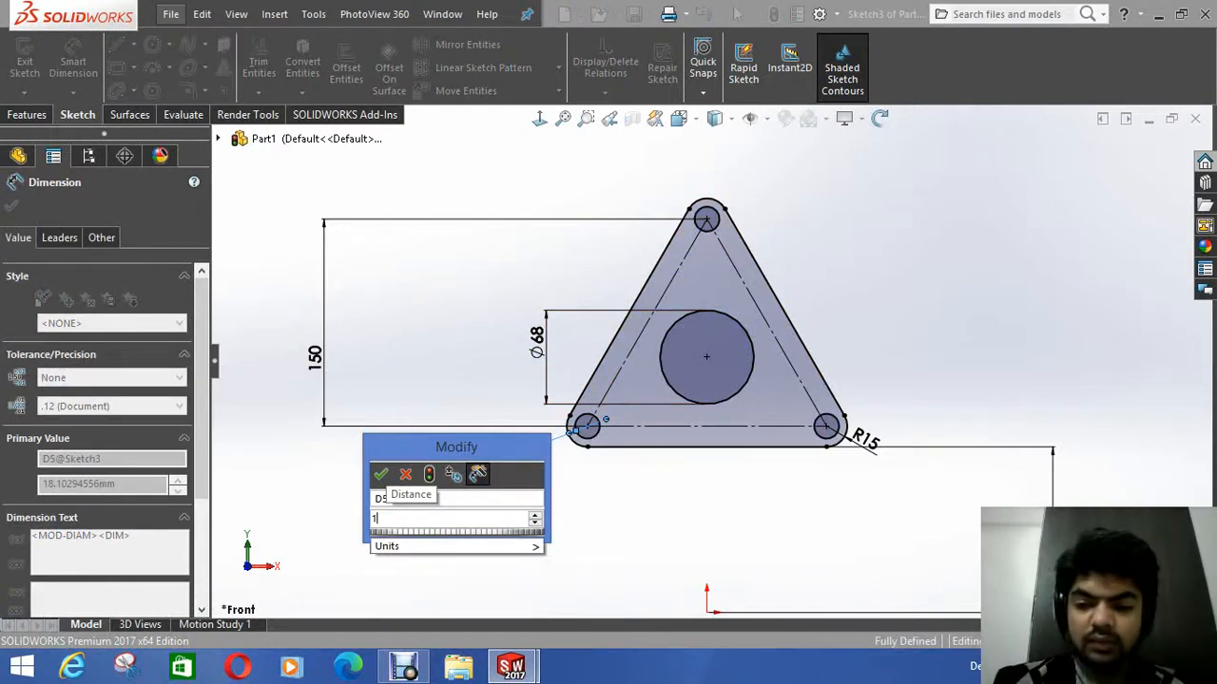
type("6")
key("Return")
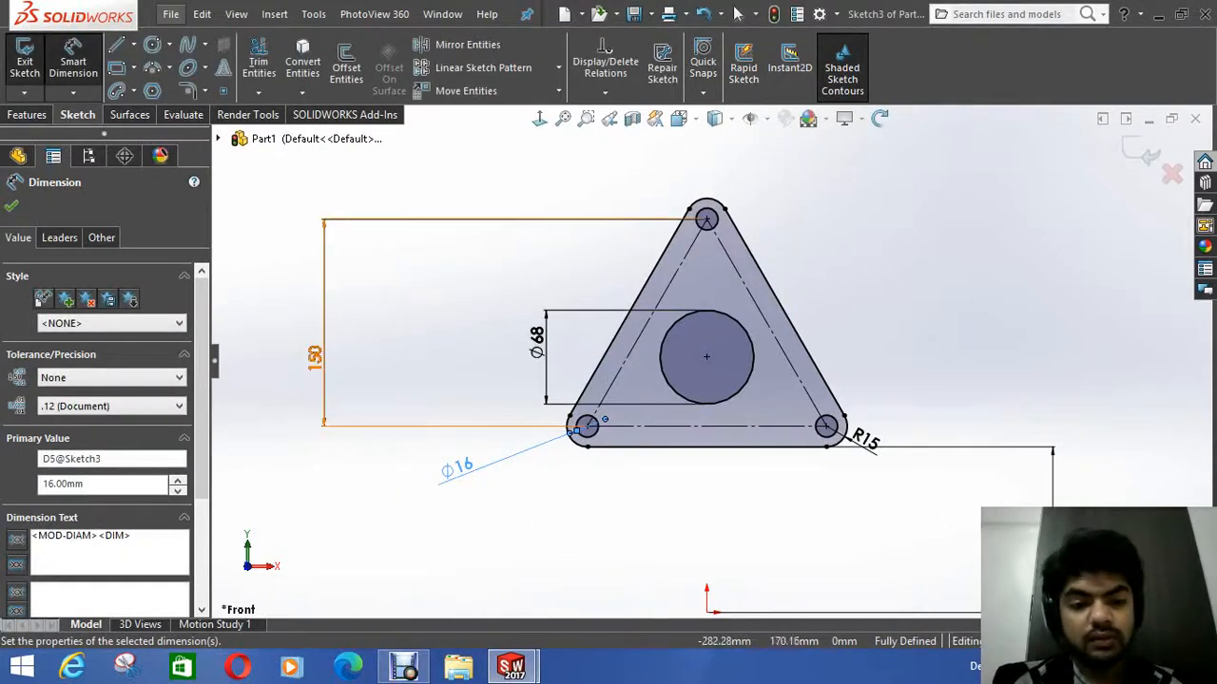
Step: Set the vertical distance between the upper and lower corner hole centres to 105 mm
double_click(315, 358)
type("105")
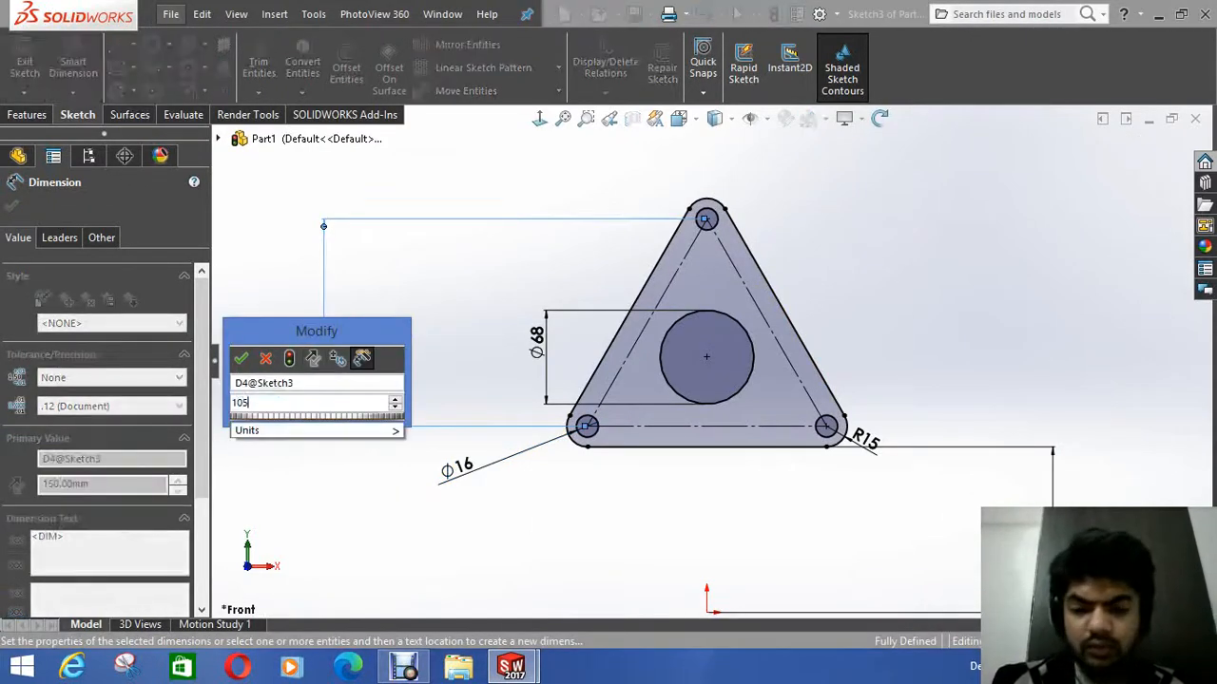
key("Return")
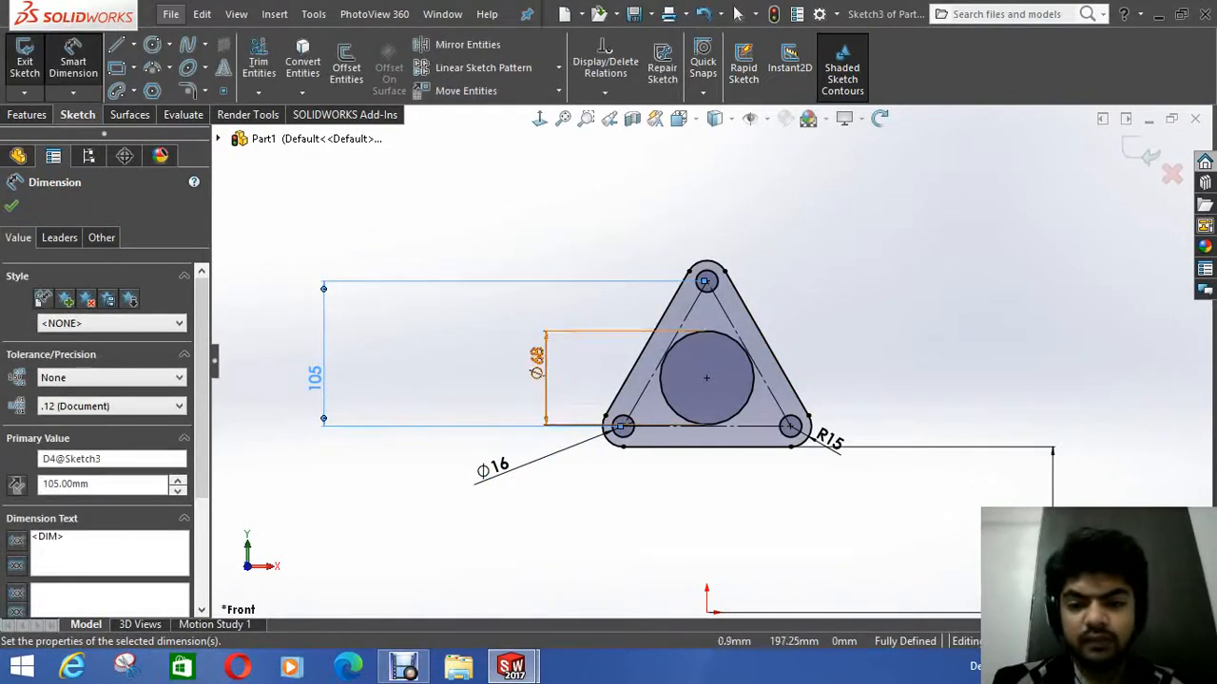
Step: Dimension the horizontal distance between the centres of the two lower corner holes
scroll(746, 436, "up", 2)
scroll(759, 507, "down", 1)
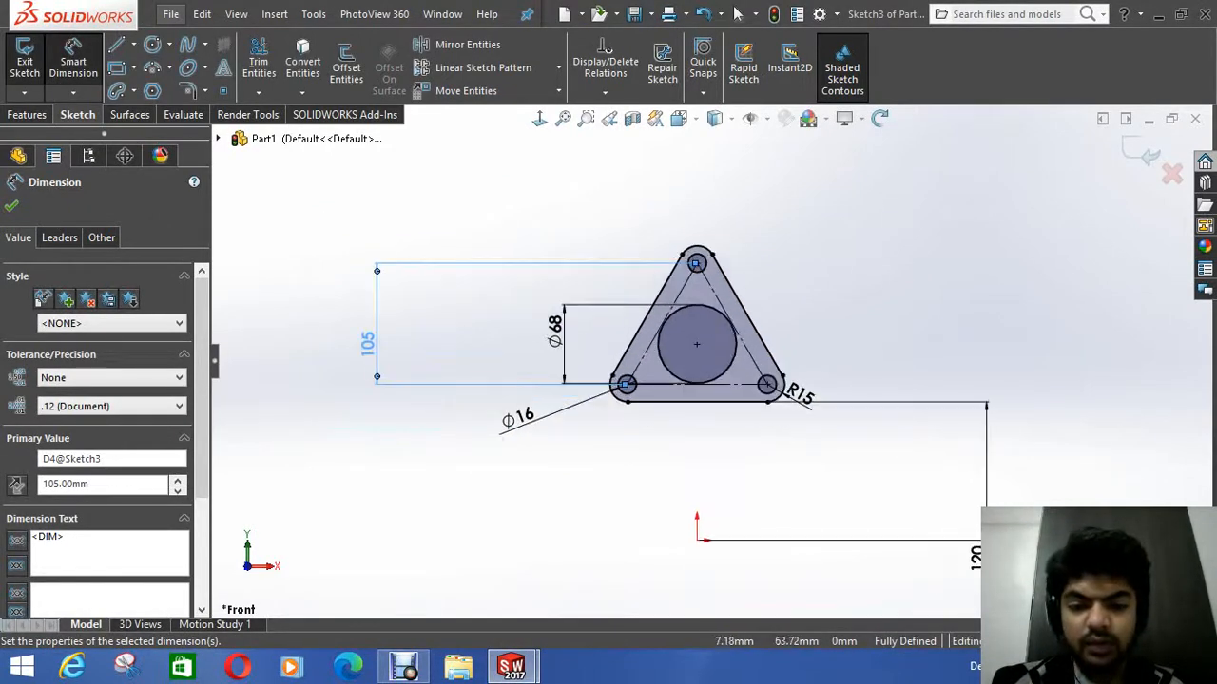
scroll(632, 404, "down", 3)
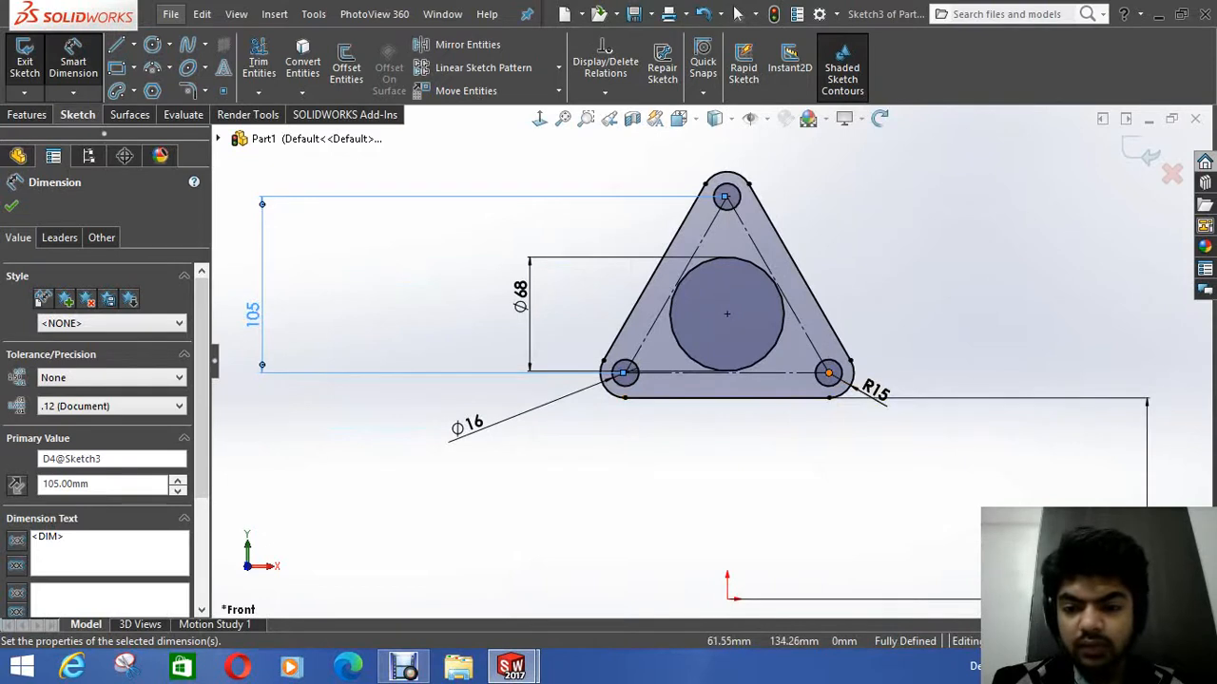
left_click(625, 373)
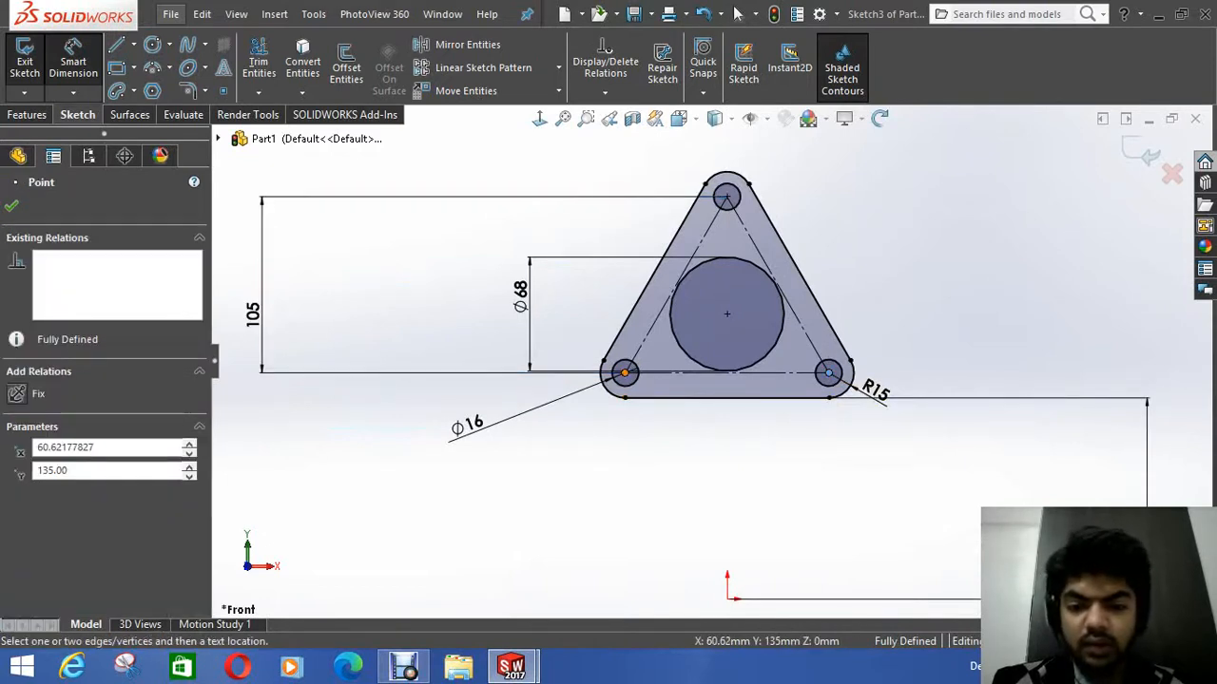
key("Escape")
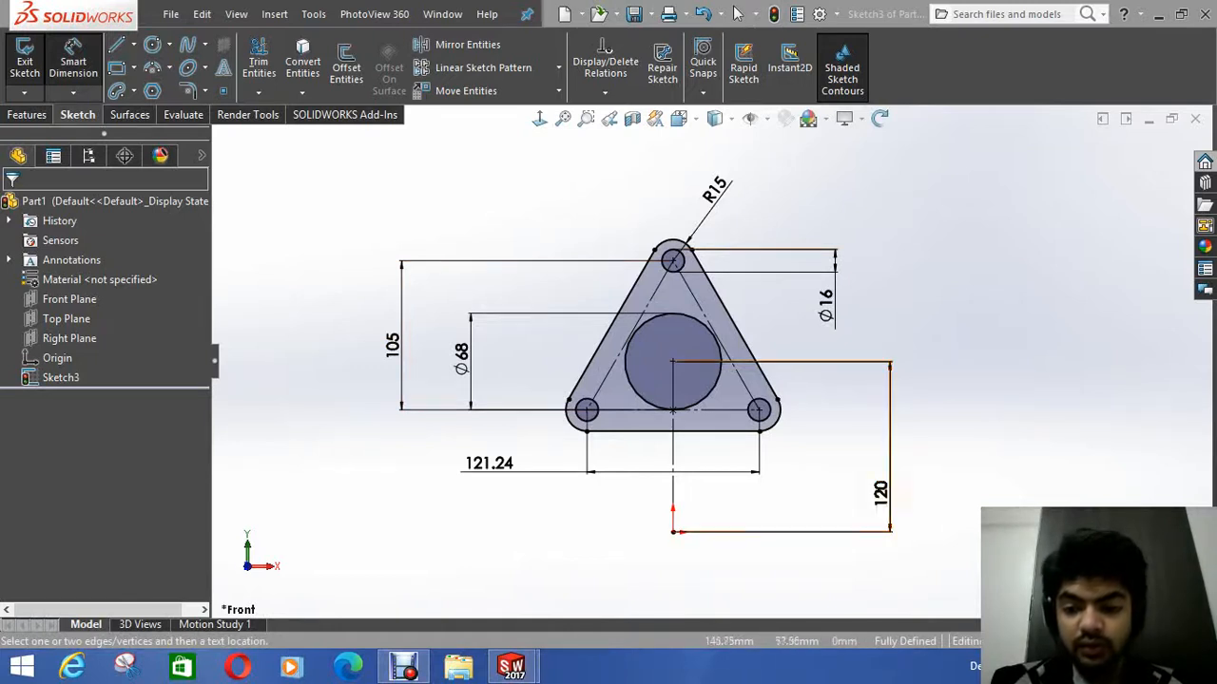
Step: Reposition the 120 mm dimension between the large circle's centre and the origin farther out from the profile
left_click_drag(880, 493, 918, 448)
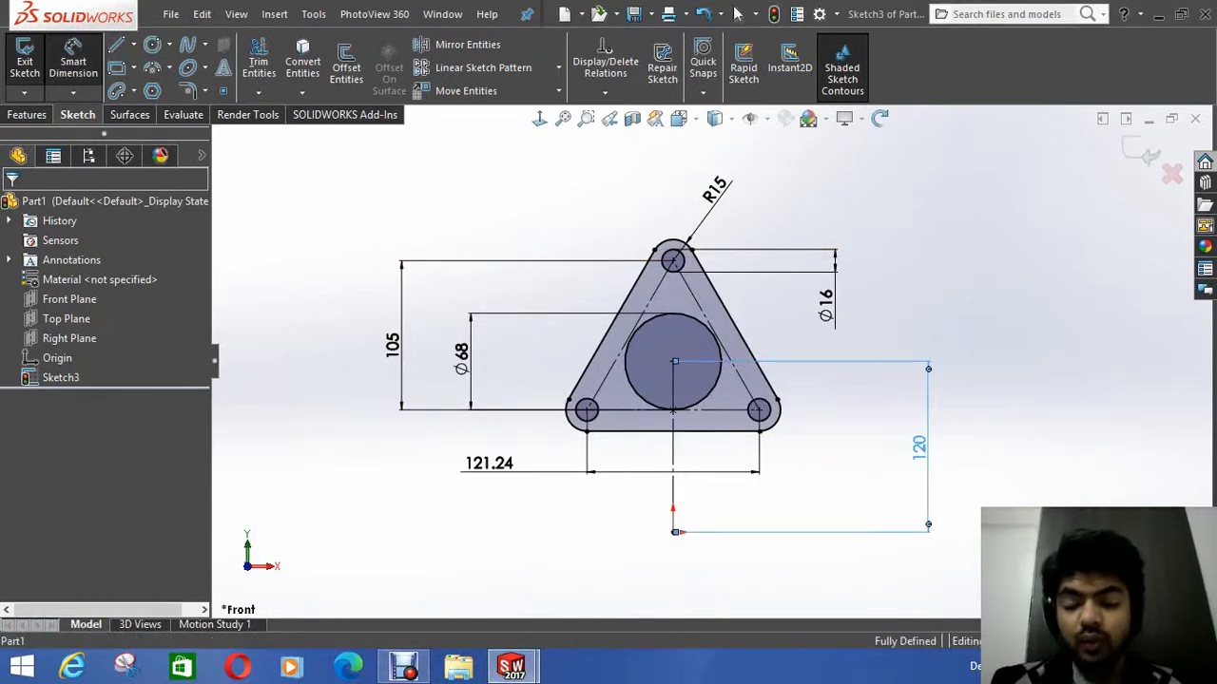
key("Escape")
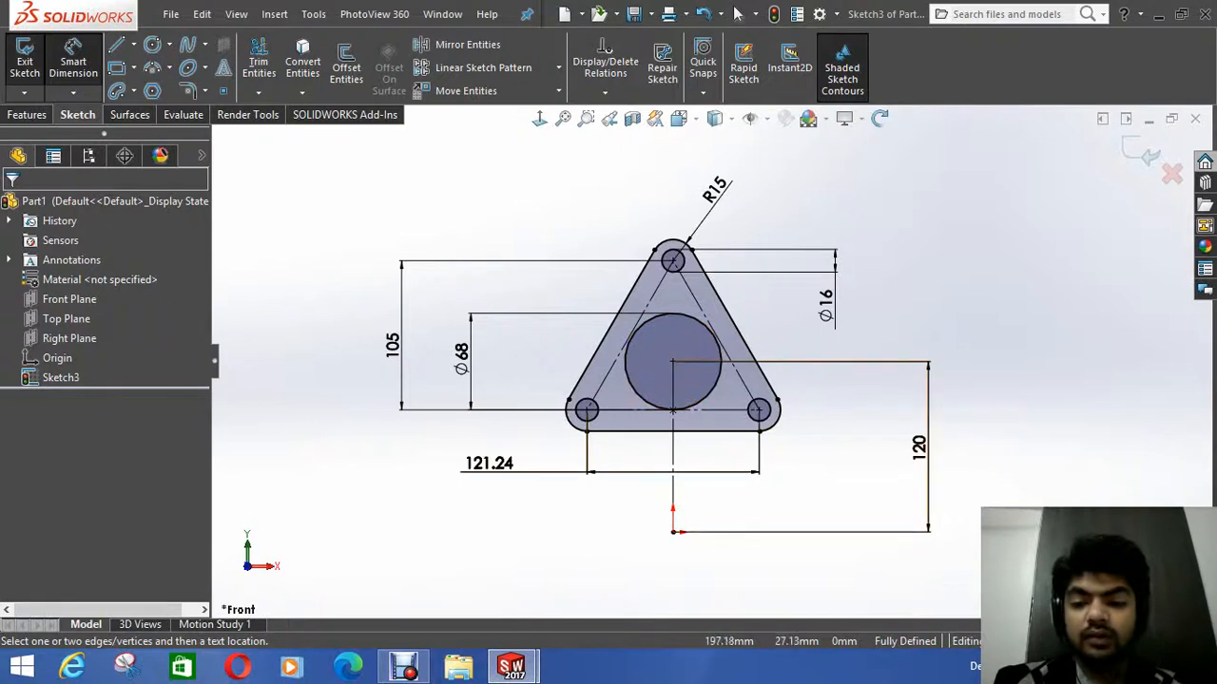
left_click_drag(922, 442, 926, 452)
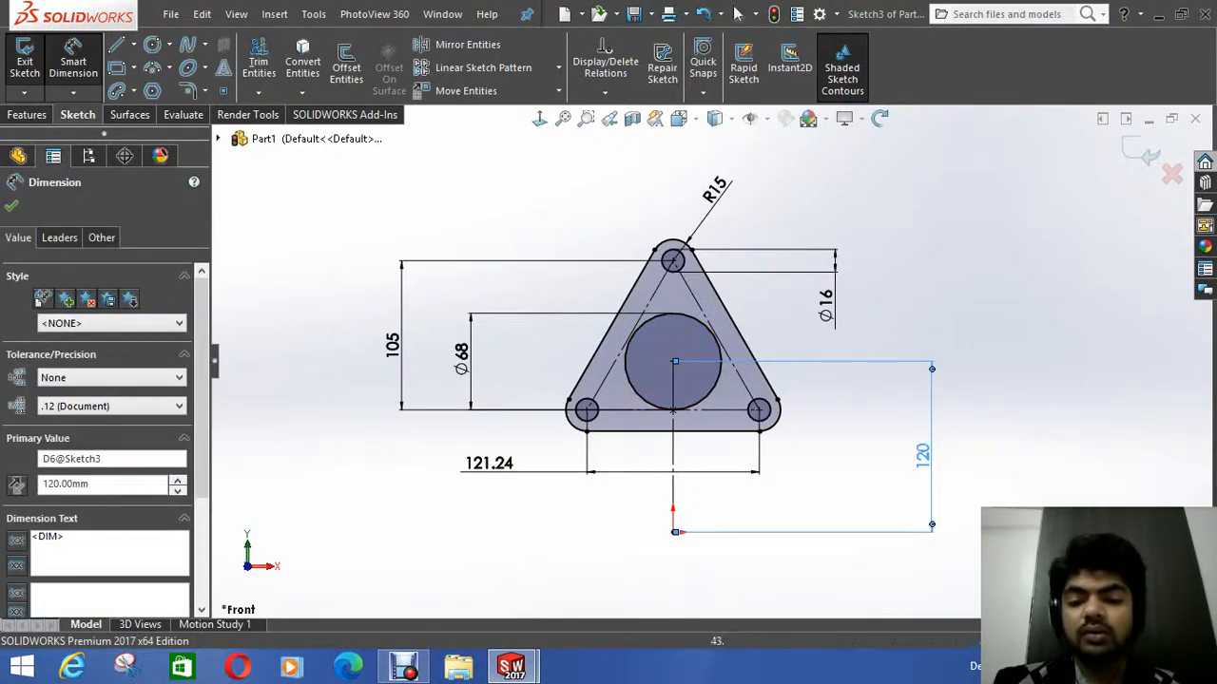
right_click(968, 258)
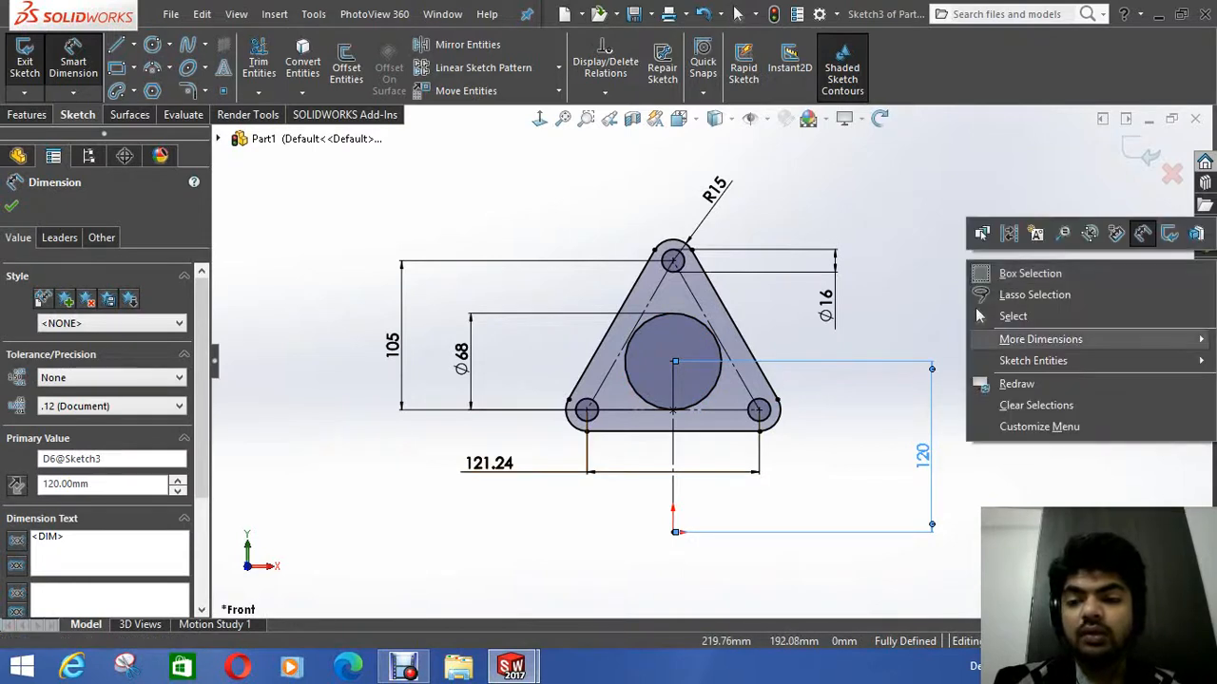
left_click(998, 315)
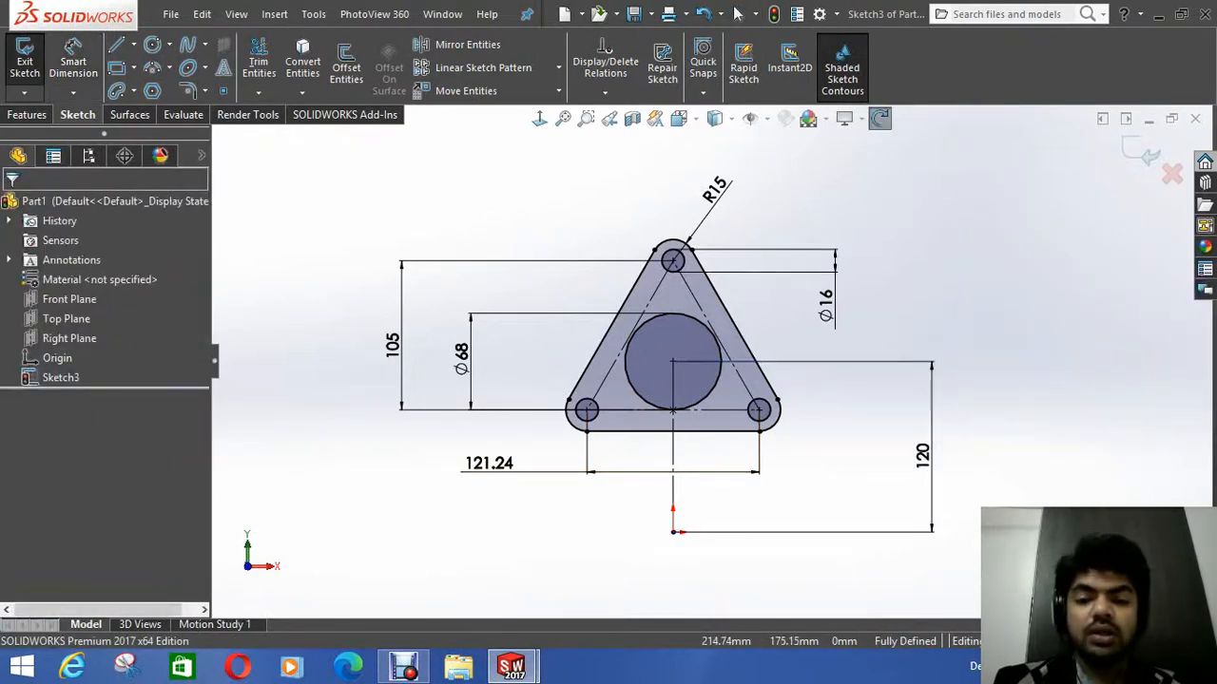
Step: Check the whole dimensioned profile and exit the sketch
scroll(1008, 255, "down", 2)
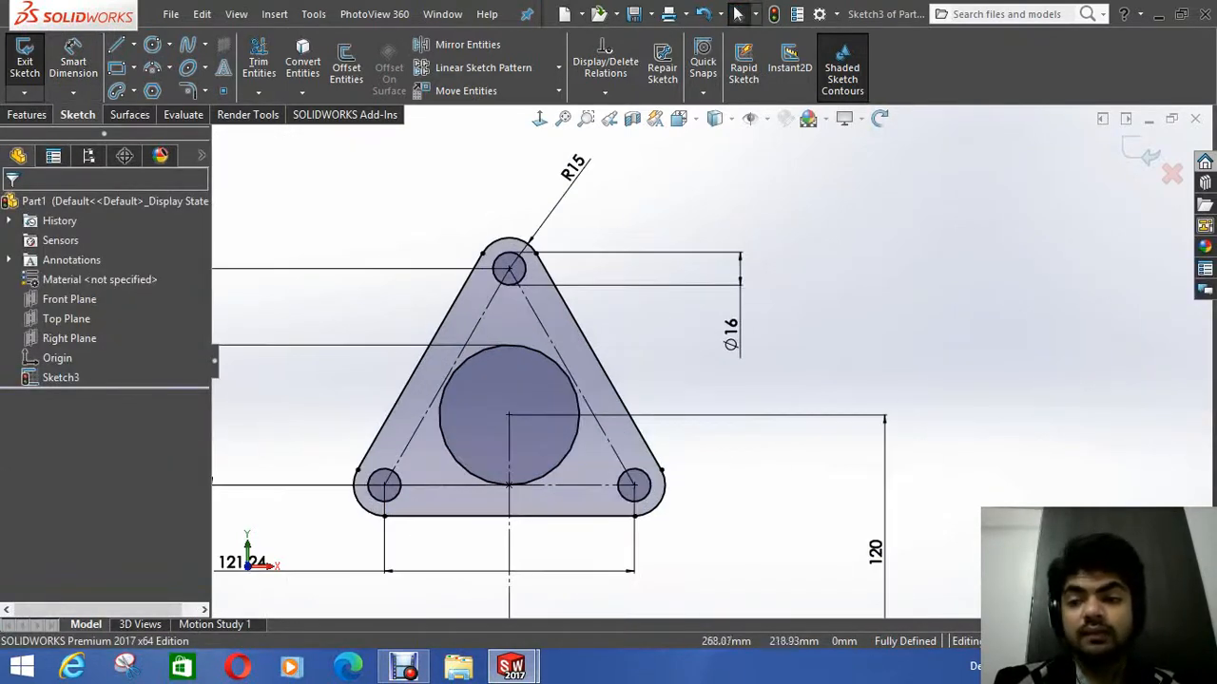
scroll(950, 285, "up", 6)
scroll(462, 523, "down", 2)
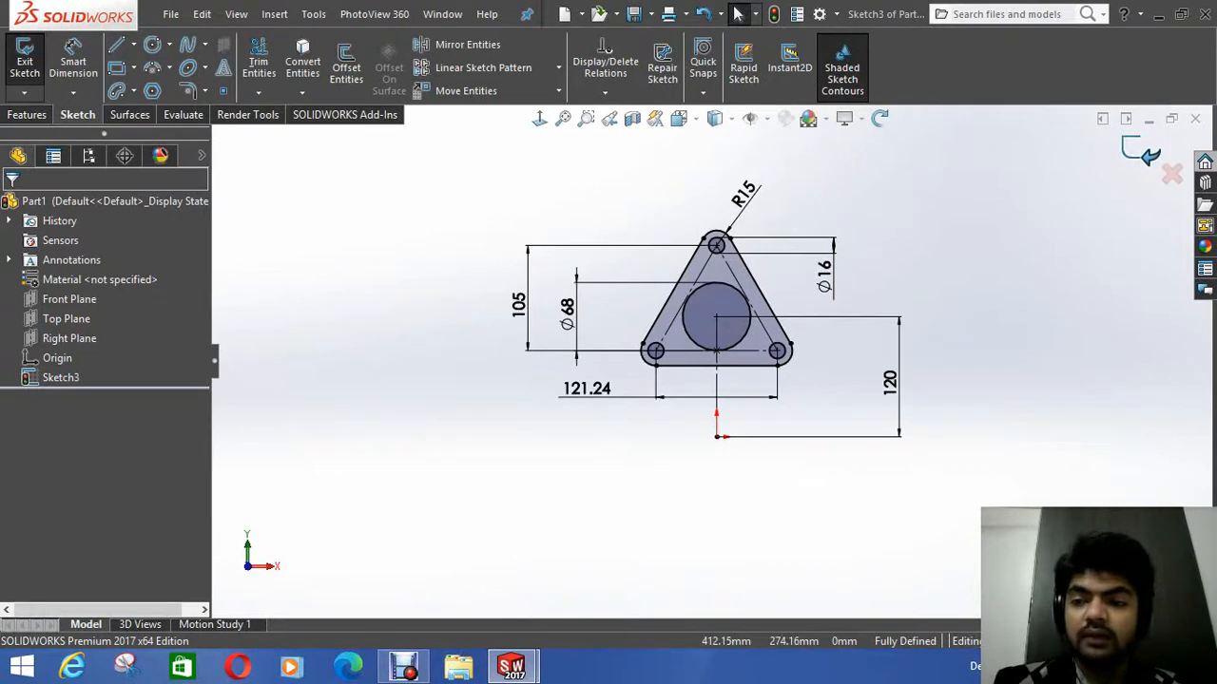
left_click(1143, 152)
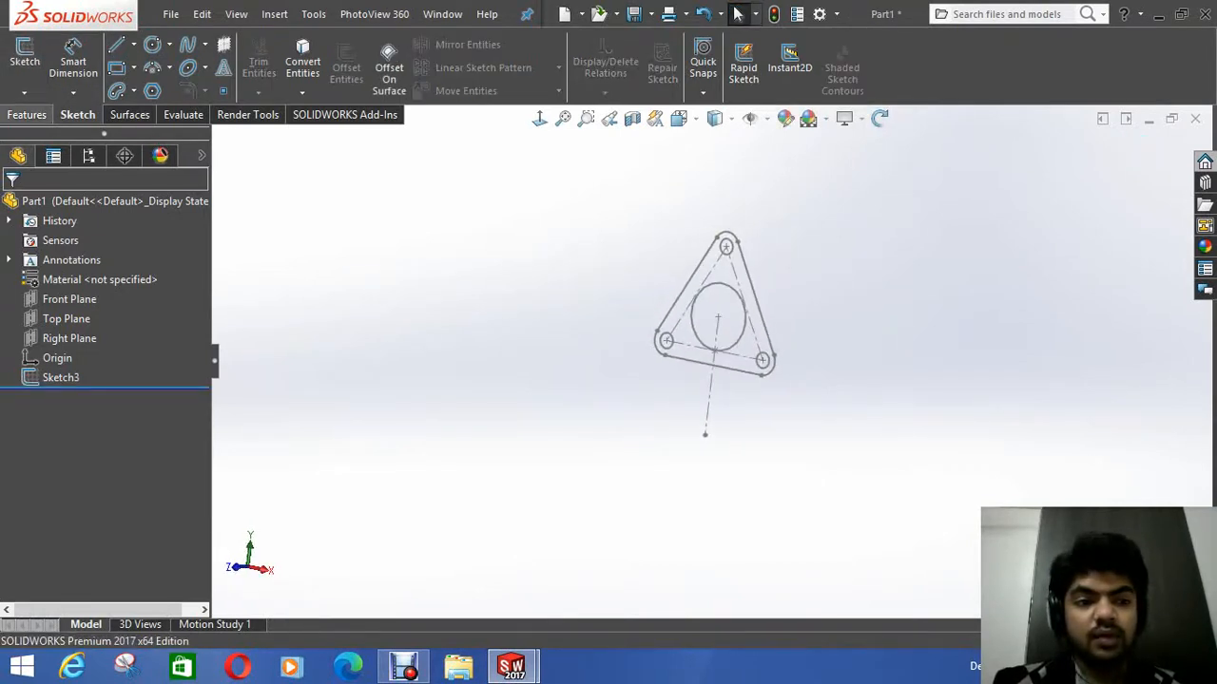
Step: Start an Extruded Boss/Base from the triangular sketch and clear its selected contour so that all four circles remain open holes
left_click(26, 114)
left_click(32, 62)
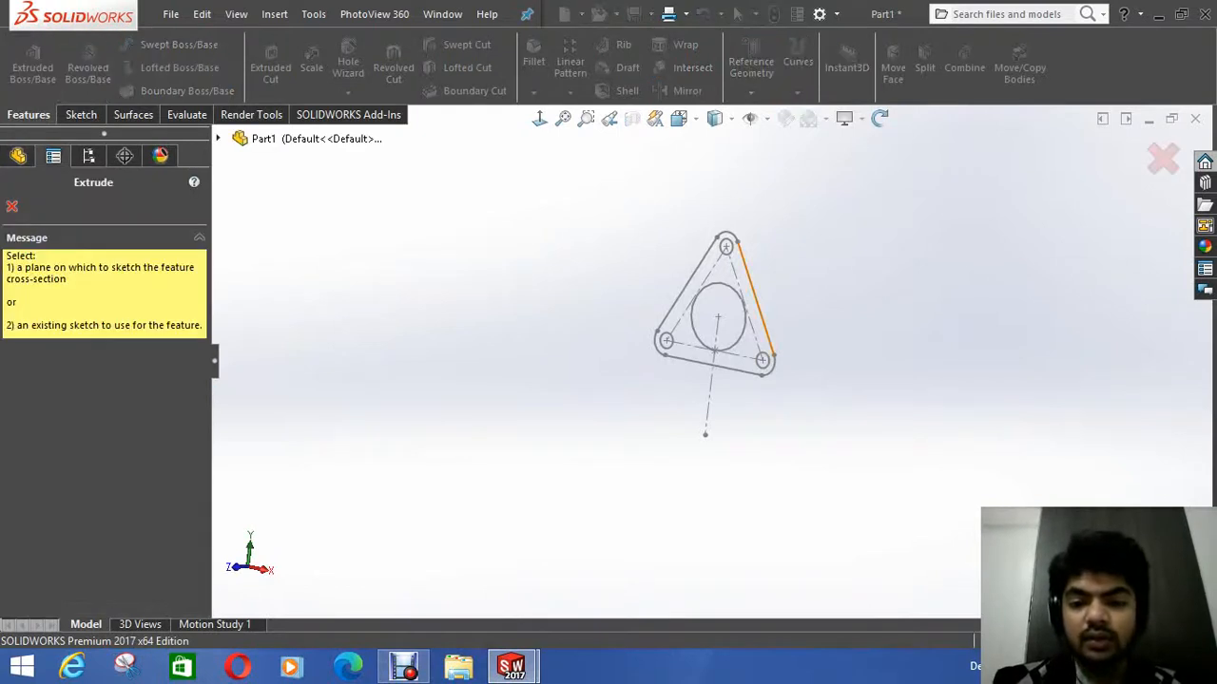
left_click(708, 299)
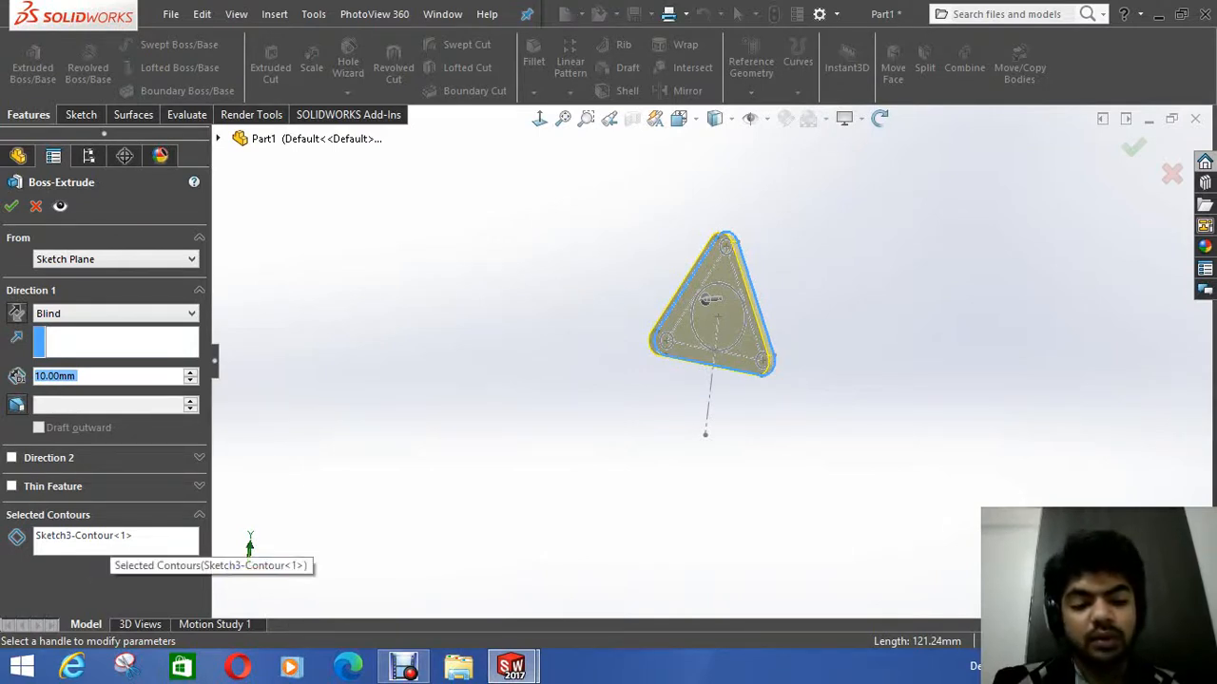
right_click(114, 537)
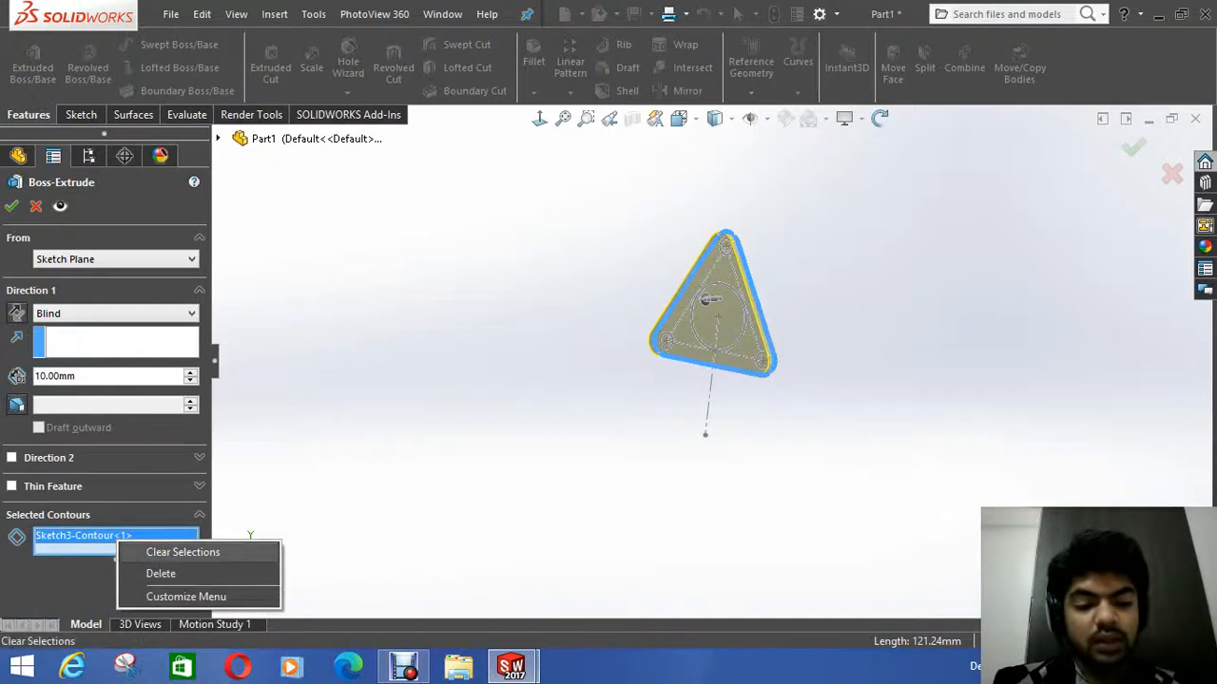
left_click(183, 552)
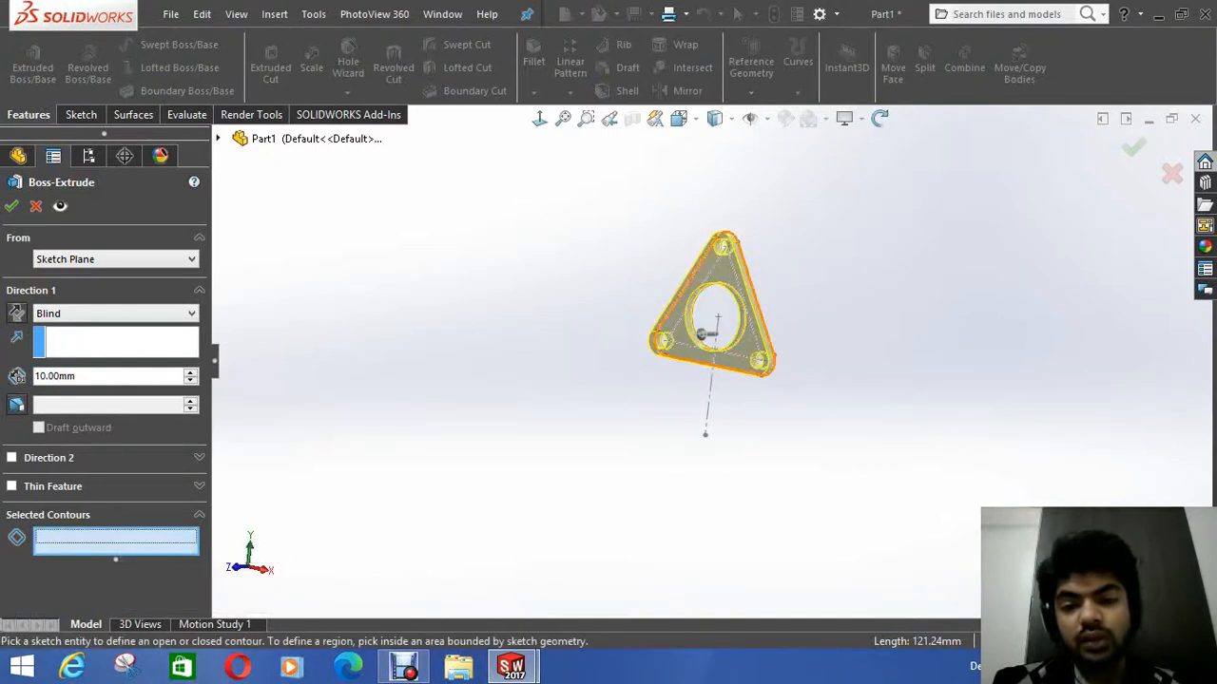
scroll(710, 378, "up", 4)
scroll(710, 379, "down", 7)
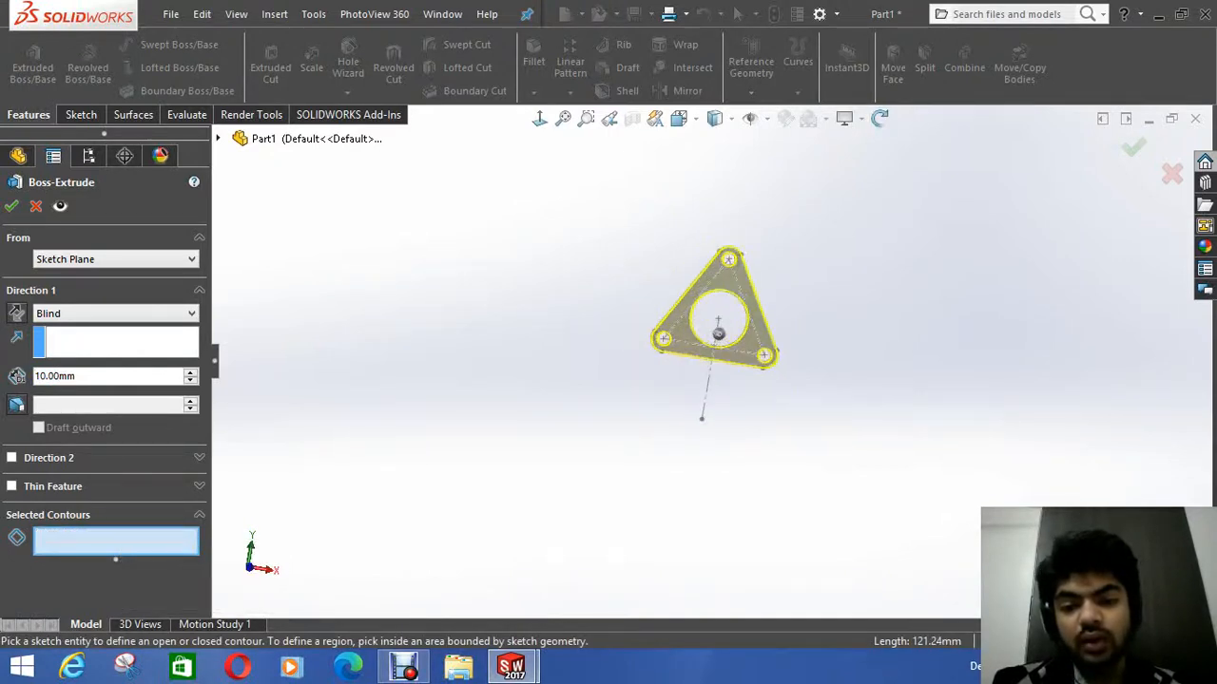
middle_click_drag(703, 404, 693, 405)
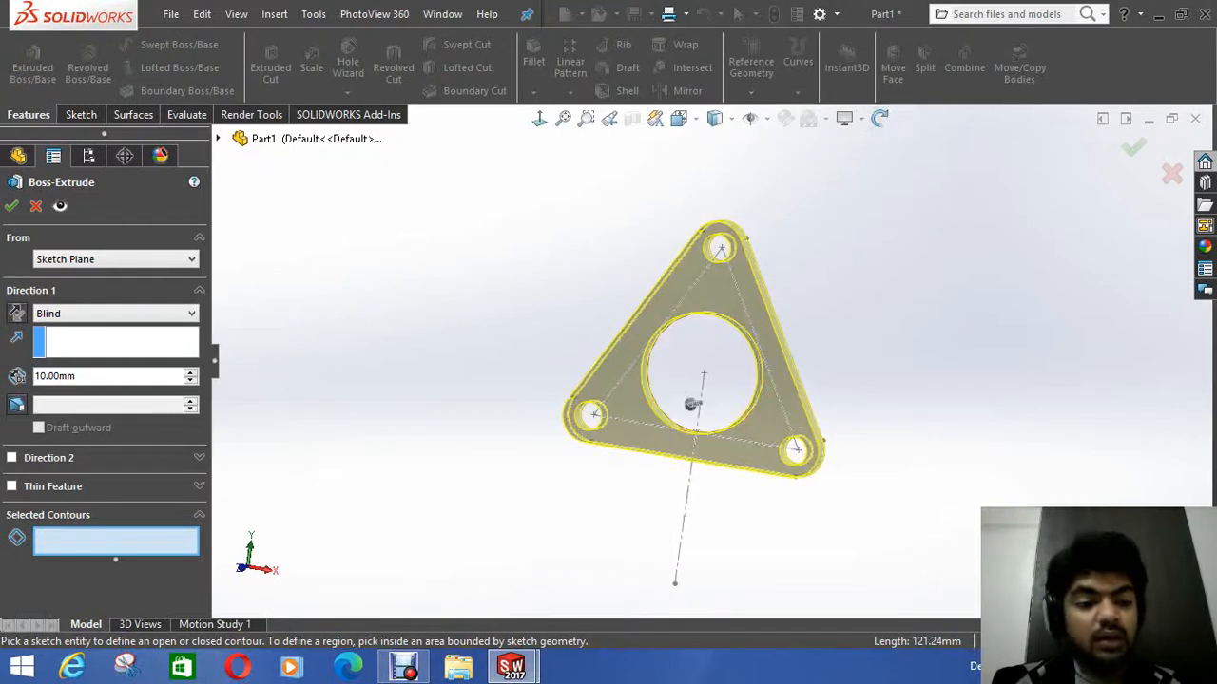
Step: Extrude the triangular profile with the Mid Plane end condition and a total depth of 10 mm
left_click(115, 312)
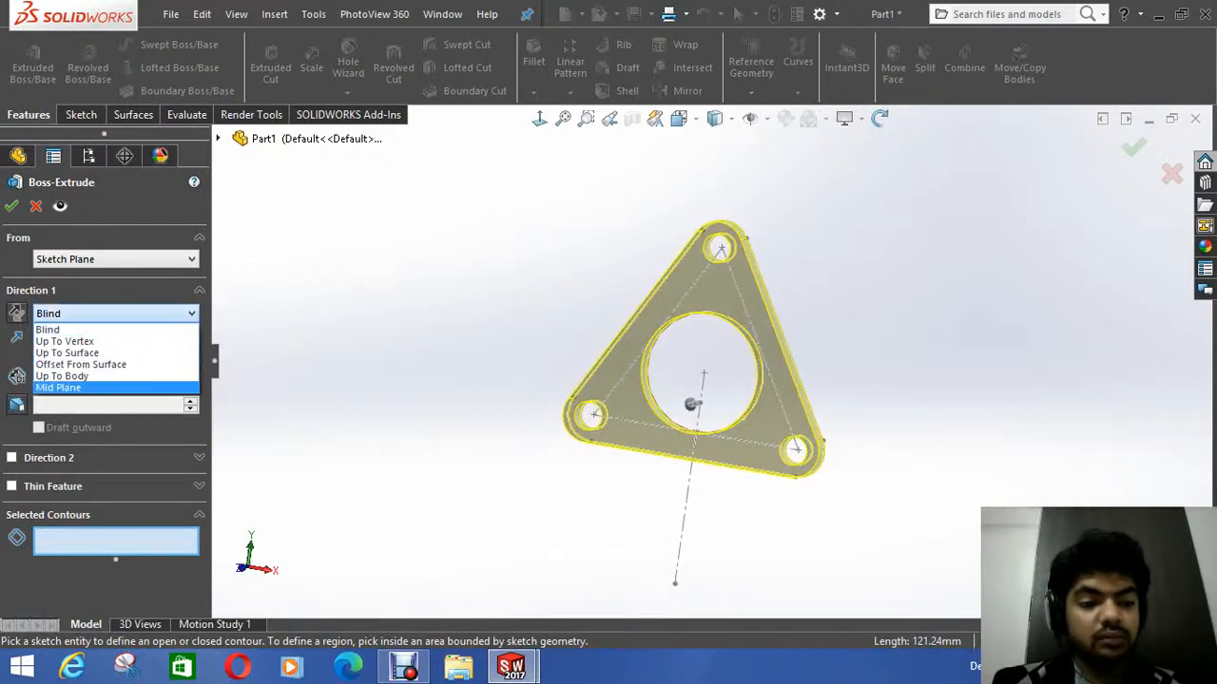
left_click(115, 387)
mouse_move(694, 404)
middle_mouse_down()
mouse_move(655, 406)
mouse_move(677, 407)
middle_mouse_up()
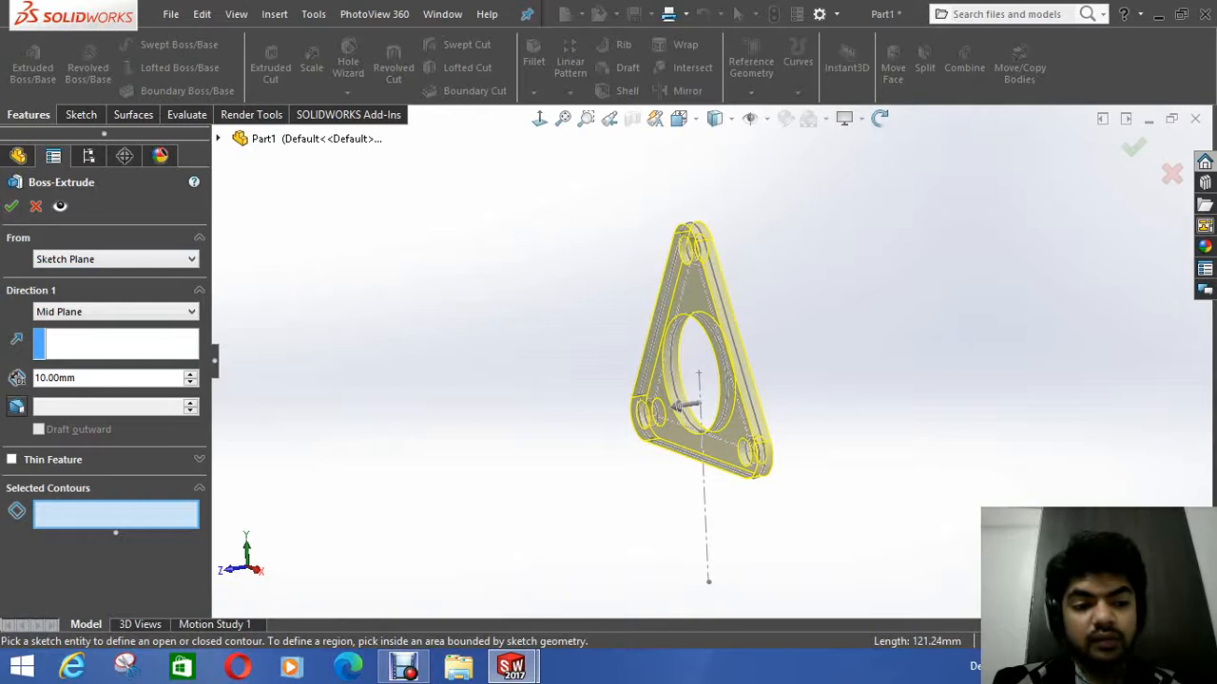
left_click(77, 377)
double_click(78, 377)
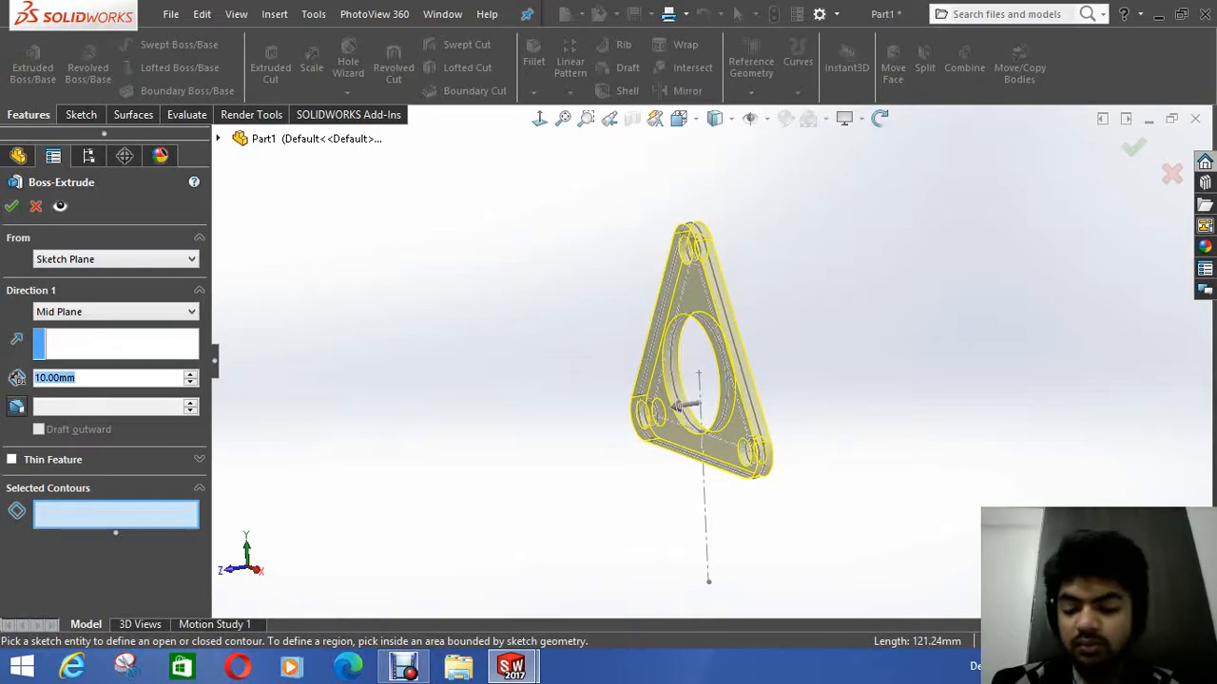
key("Return")
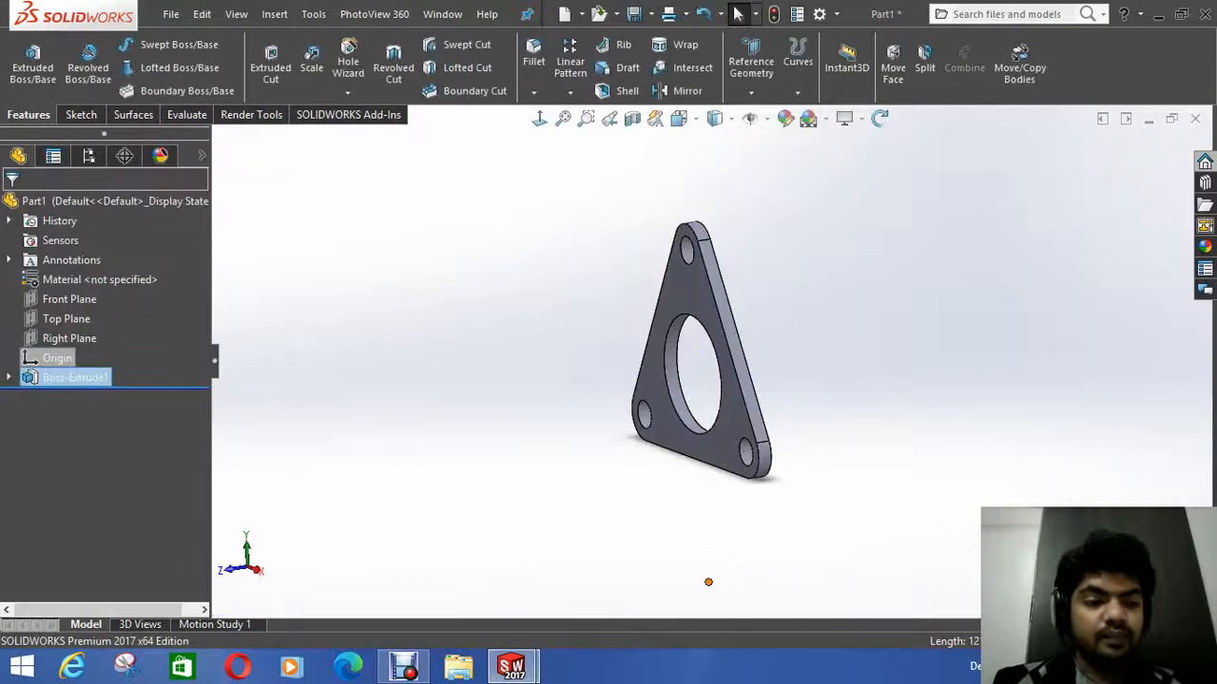
Step: Examine the extruded triangular plate and its holes from the front and from angled views
key("ctrl+1")
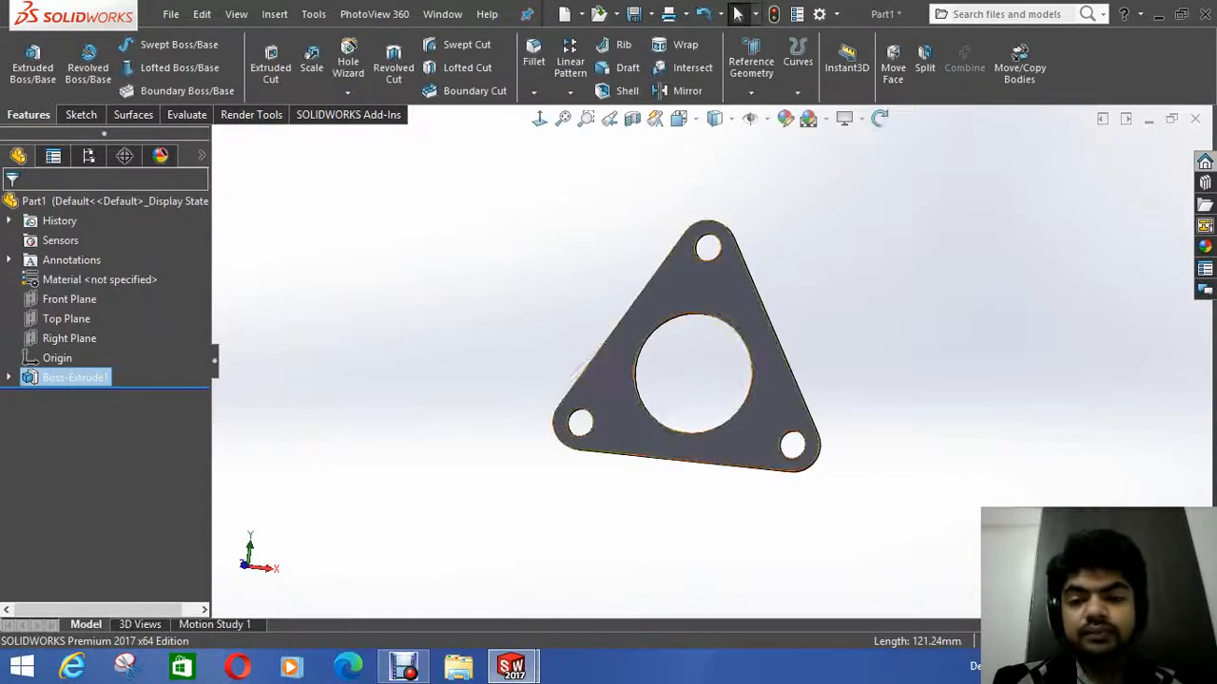
middle_click_drag(690, 371, 647, 371)
left_click(738, 13)
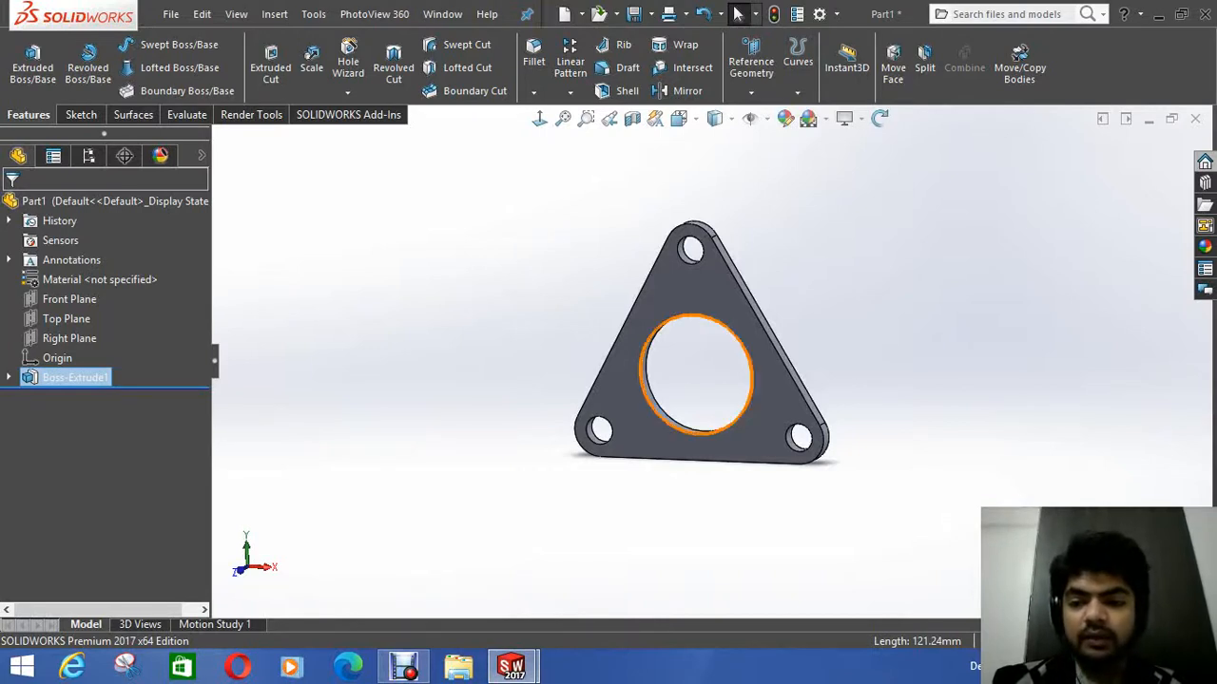
middle_click_drag(727, 359, 789, 461)
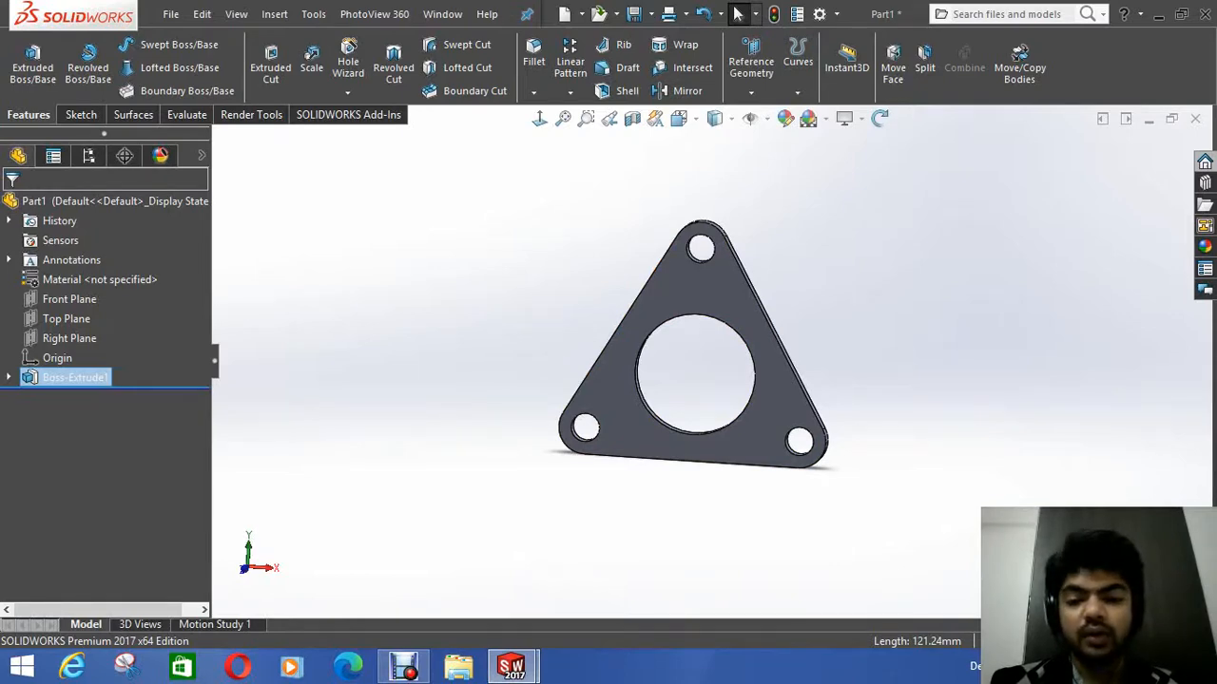
scroll(679, 312, "down", 4)
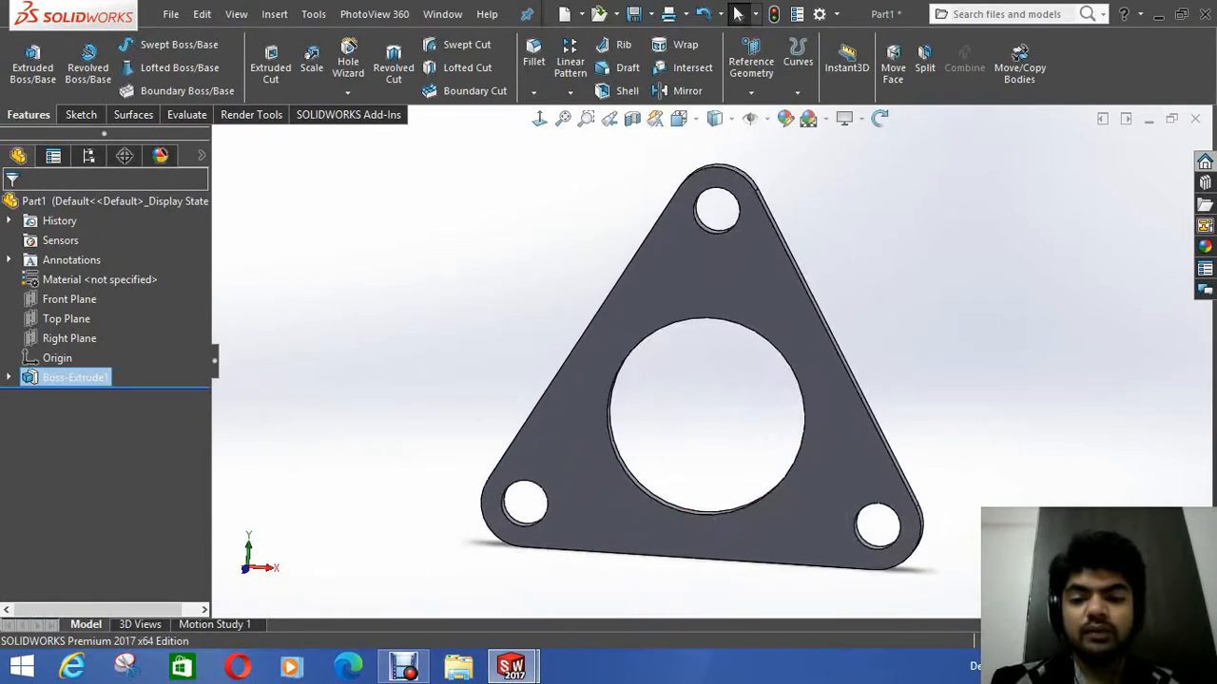
scroll(679, 311, "down", 2)
scroll(703, 361, "up", 10)
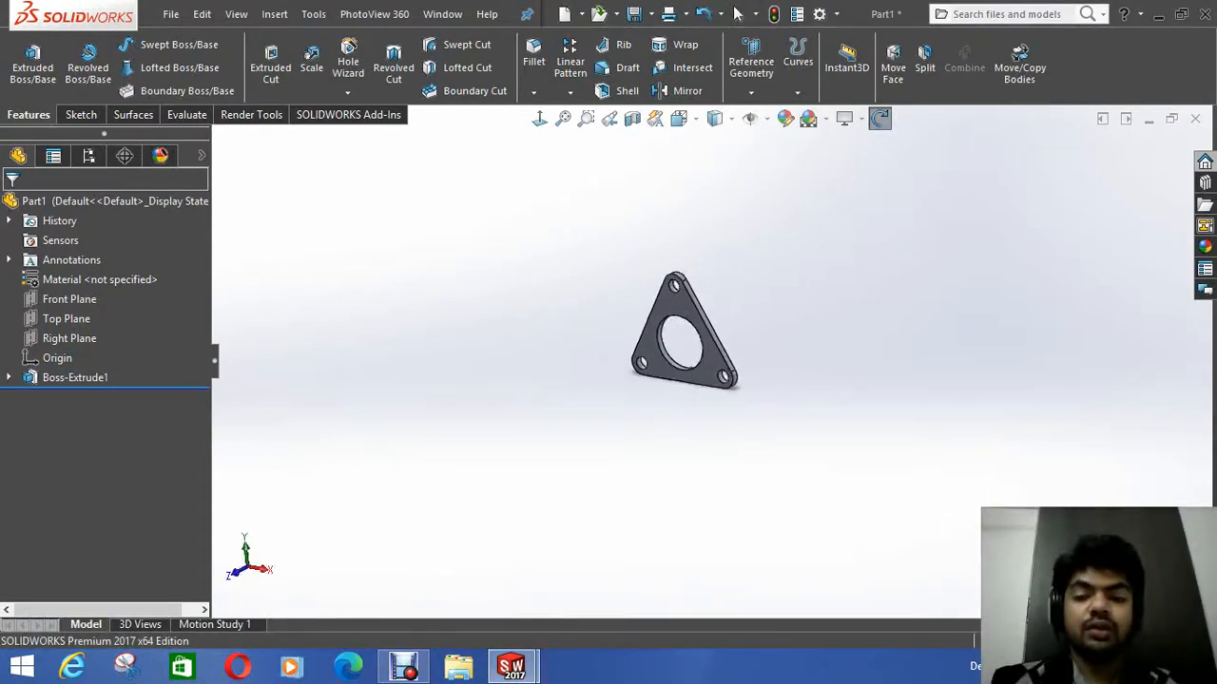
left_click(737, 13)
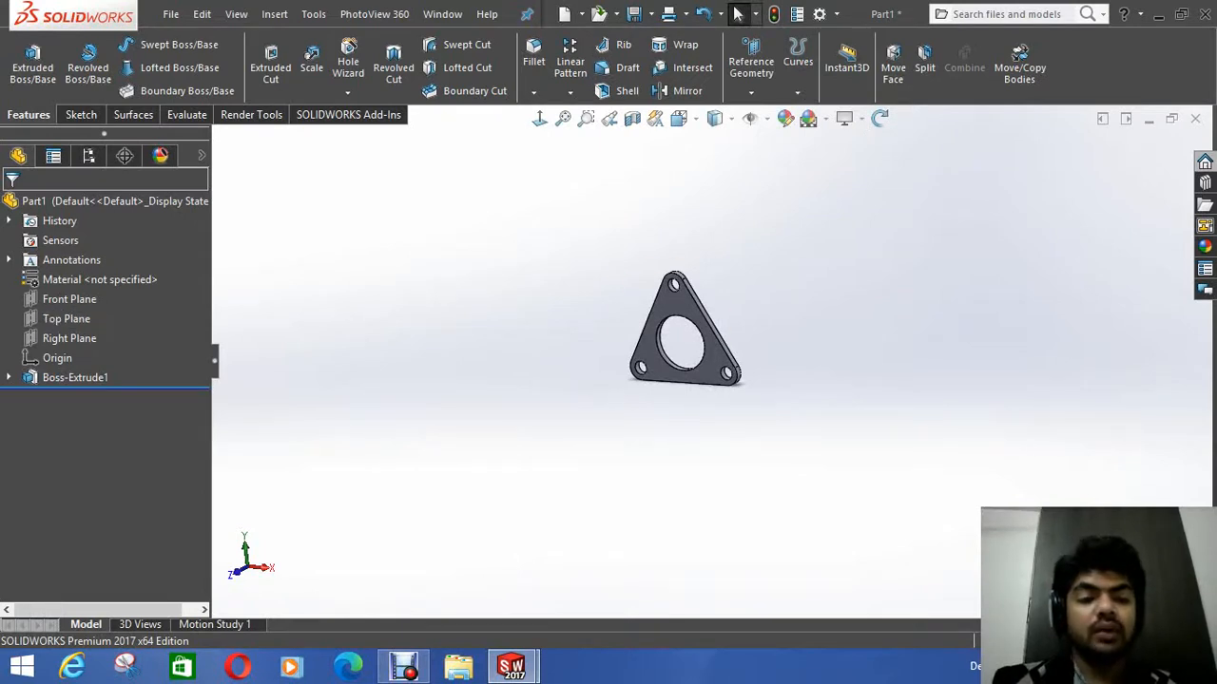
Step: Start a new sketch on the Top Plane and clear the plane selection
left_click(67, 319)
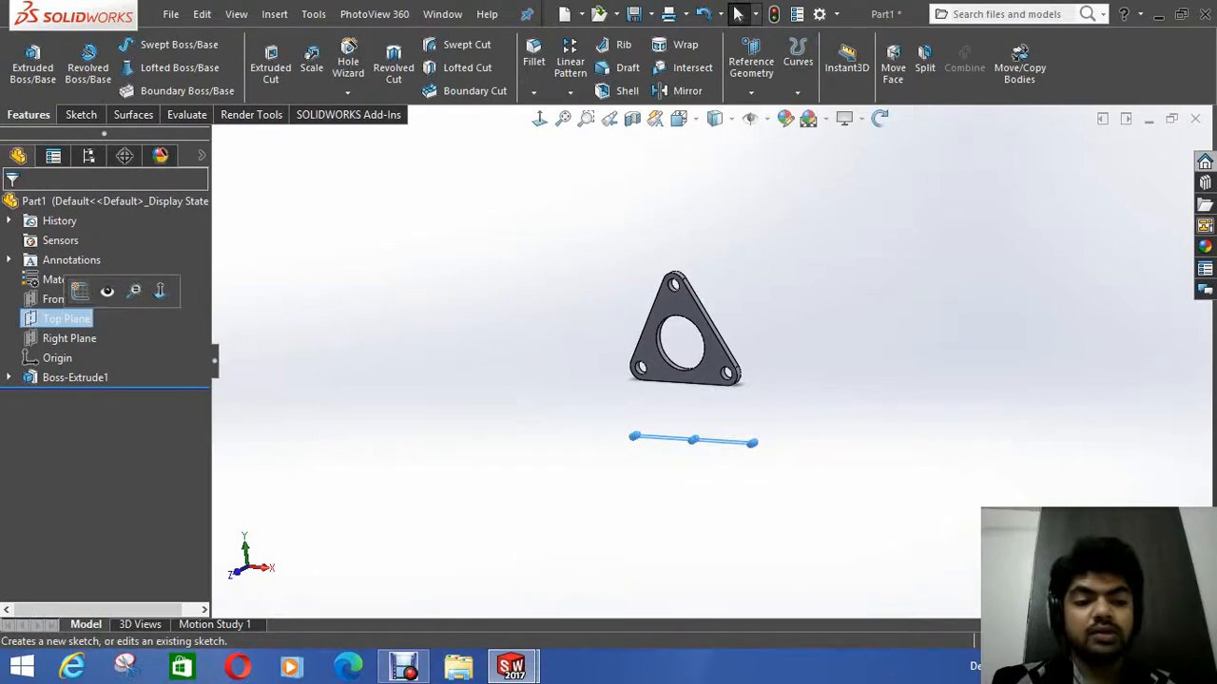
left_click(80, 291)
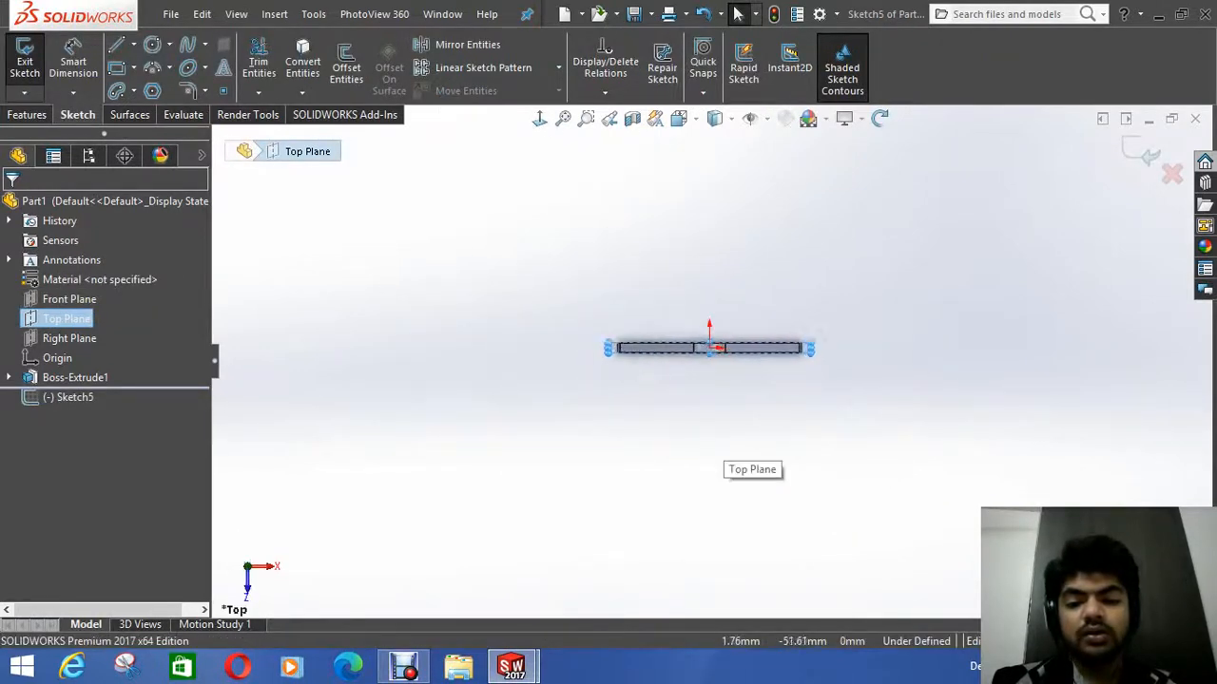
scroll(708, 299, "down", 3)
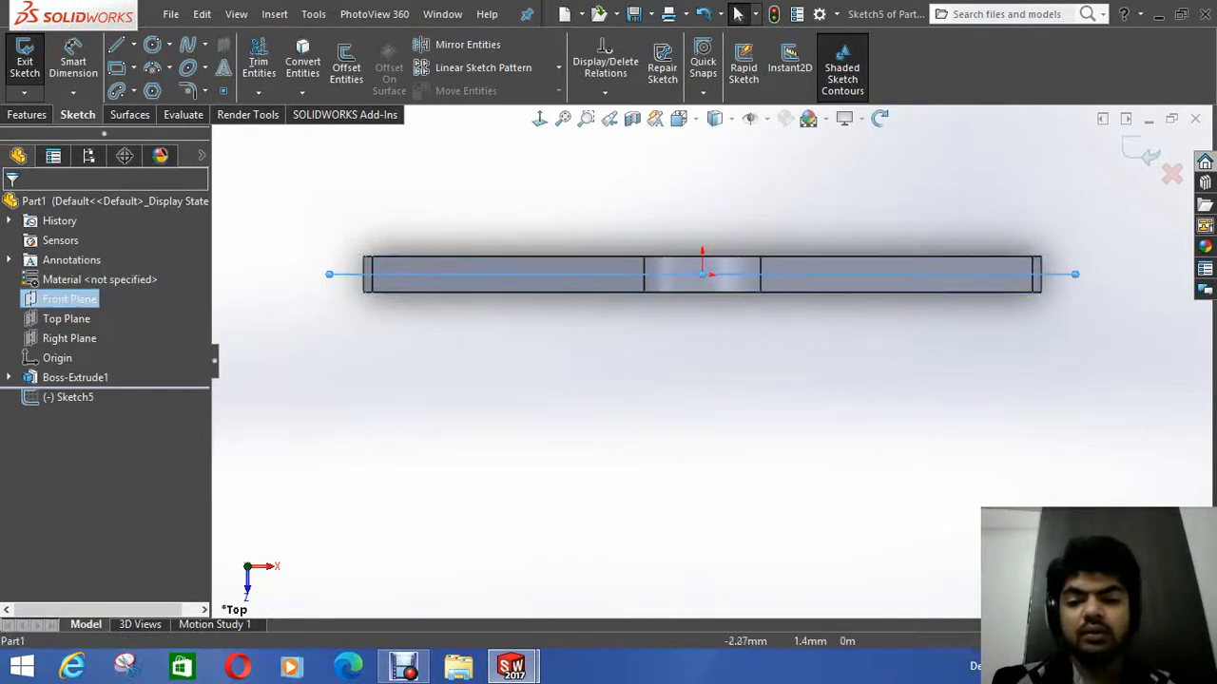
scroll(704, 342, "down", 2)
scroll(742, 399, "up", 3)
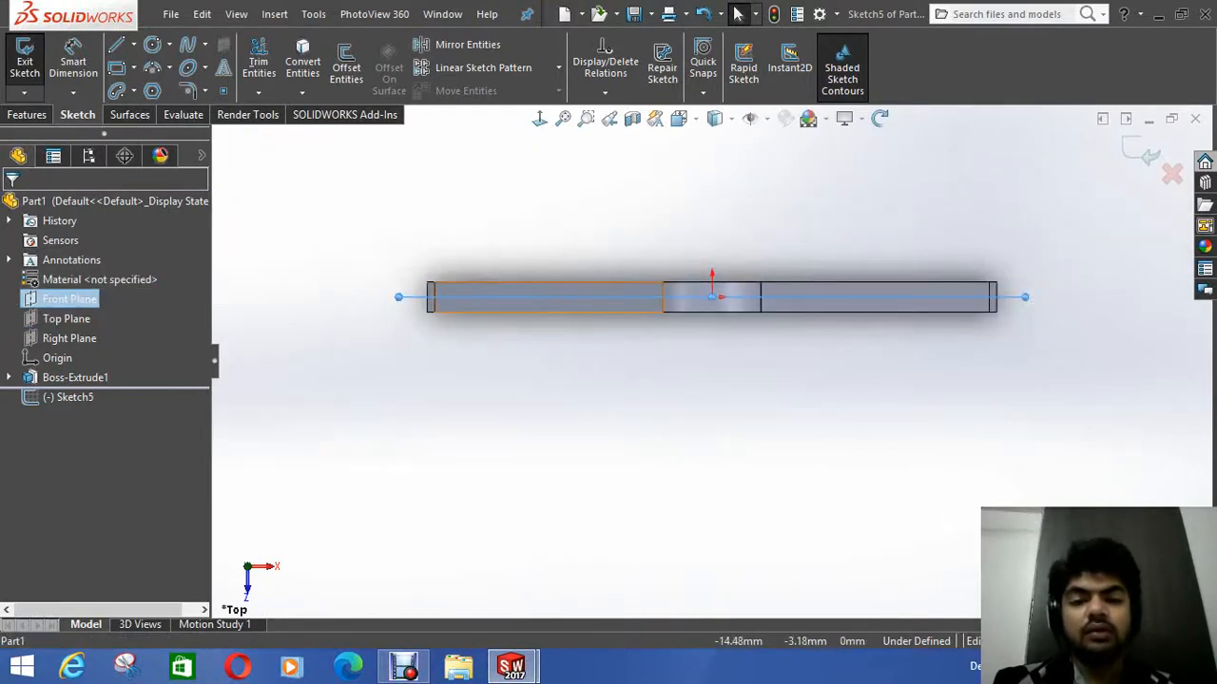
scroll(703, 356, "down", 1)
scroll(708, 361, "up", 4)
scroll(781, 528, "down", 3)
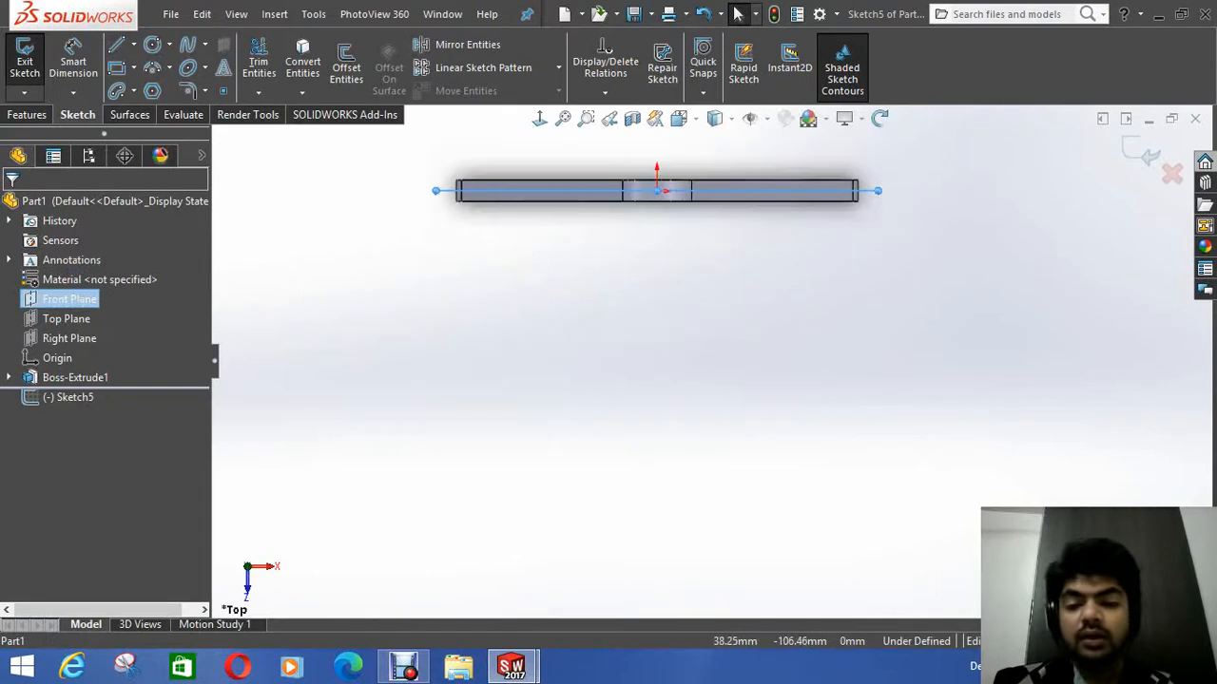
scroll(708, 359, "up", 3)
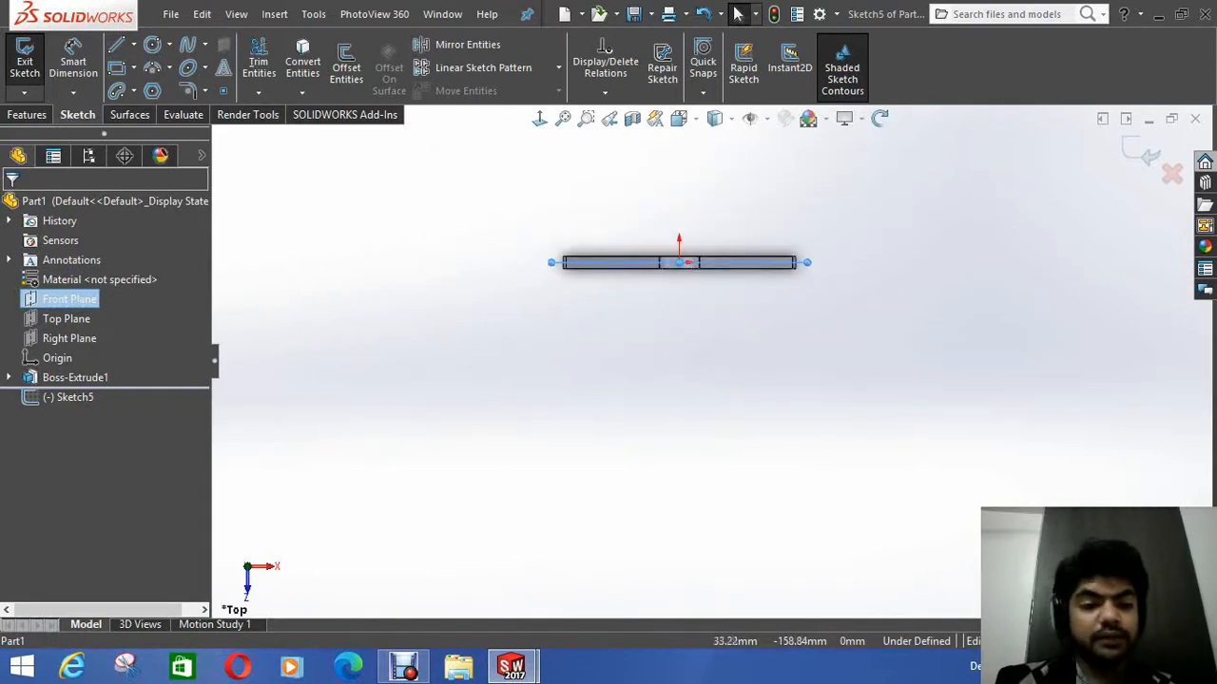
key("Escape")
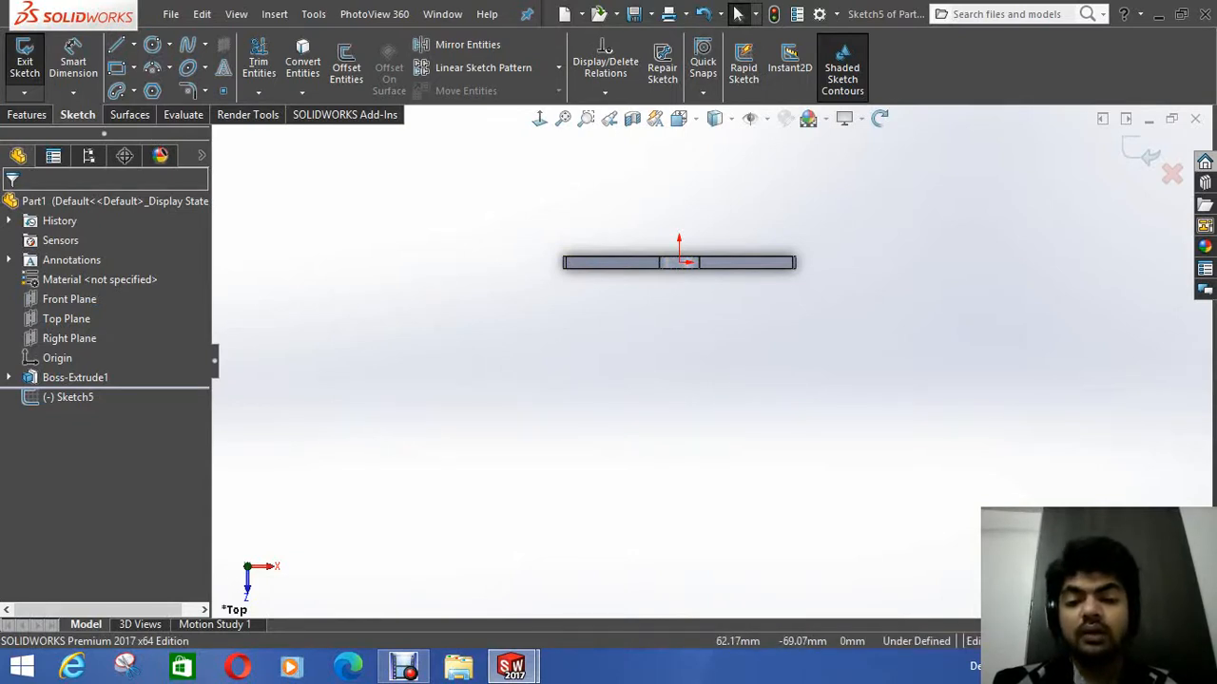
Step: Paste the copied two-hole flange profile and move its centre to about X 114.3 mm, Y -106.7 mm from the origin
key("ctrl+v")
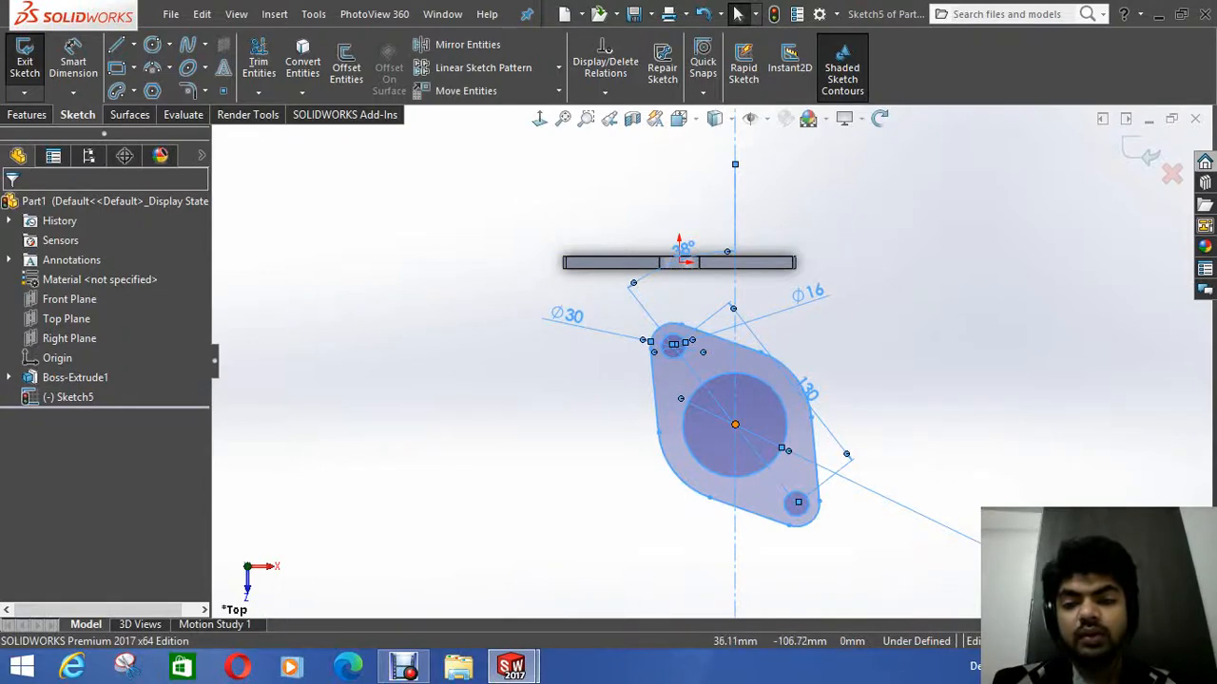
mouse_move(735, 424)
left_mouse_down()
mouse_move(809, 394)
mouse_move(863, 416)
mouse_move(861, 457)
mouse_move(855, 425)
left_mouse_up()
scroll(708, 361, "down", 3)
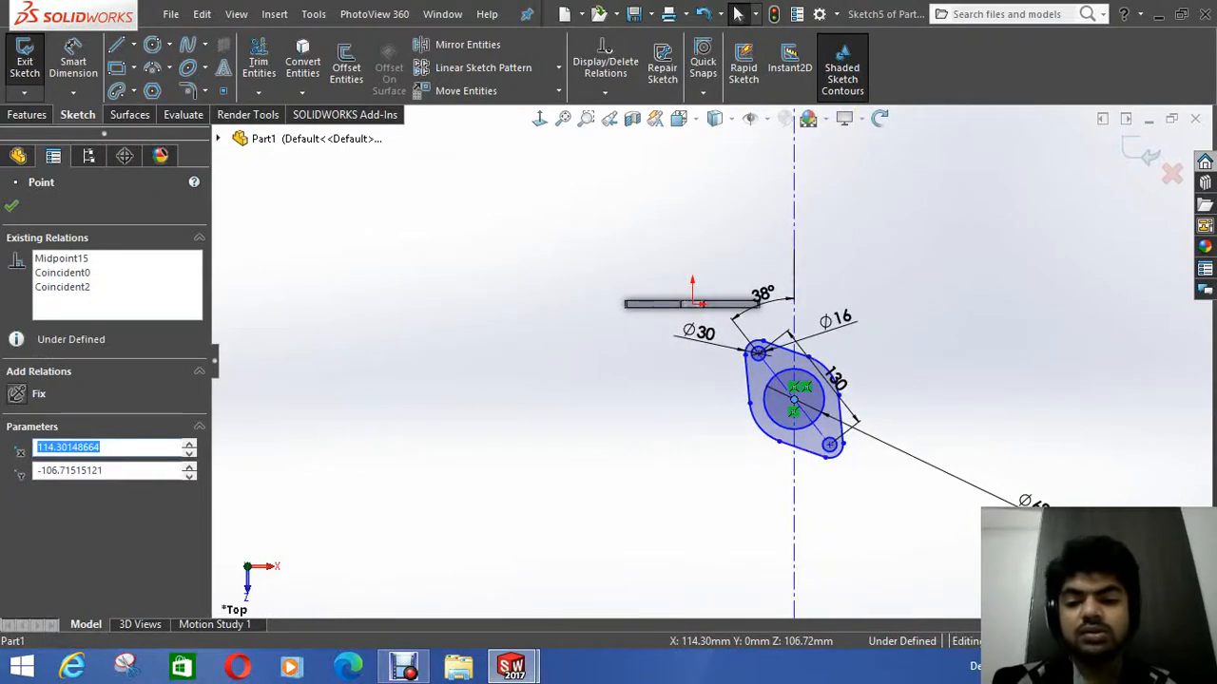
scroll(846, 399, "up", 2)
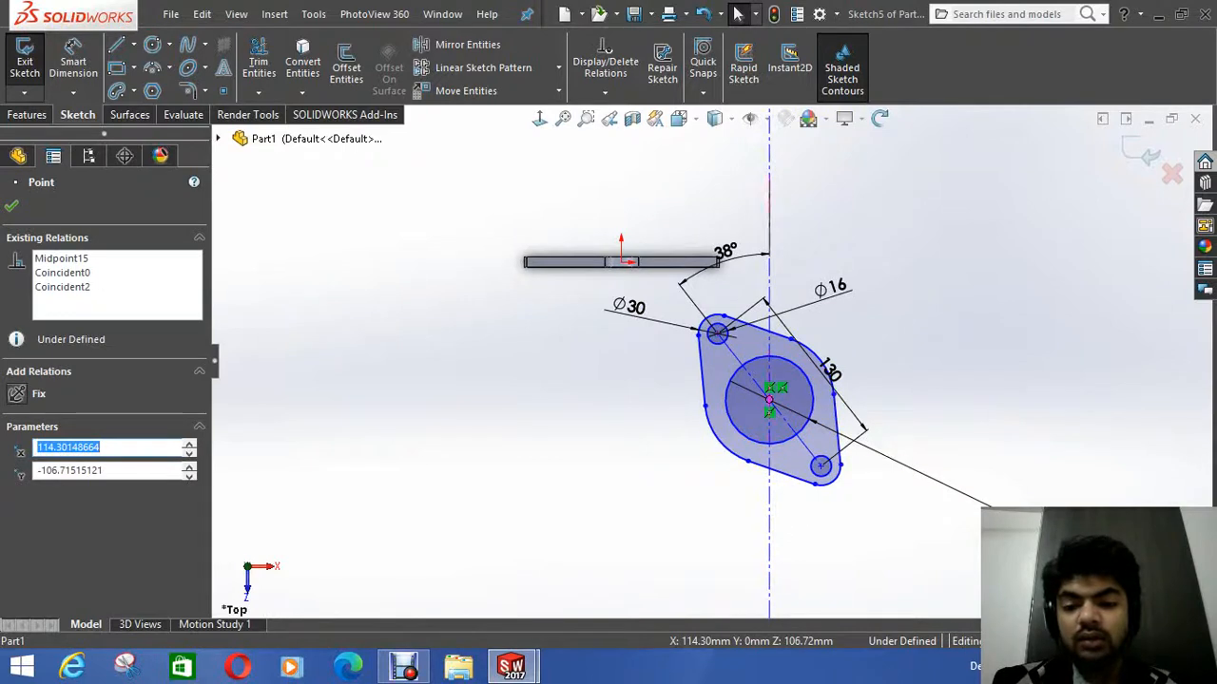
Step: Rearrange the 38°, Ø30 and 130 mm dimension labels around the pasted flange profile
left_click_drag(724, 251, 740, 277)
left_click_drag(629, 306, 656, 304)
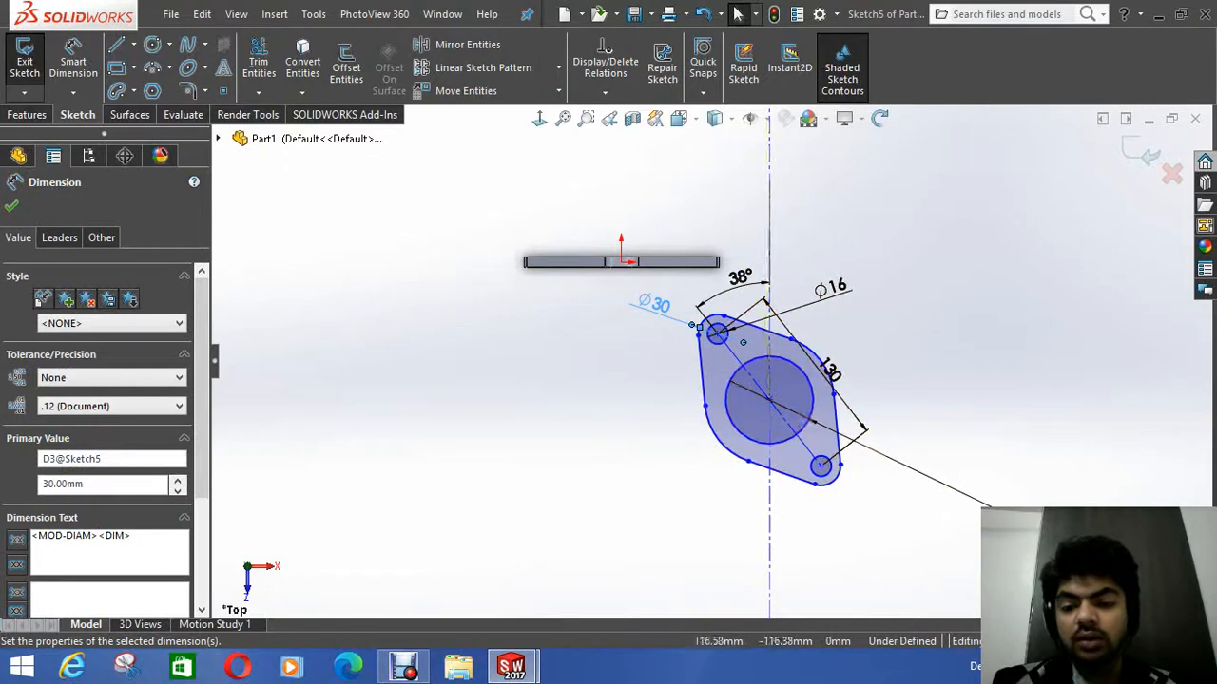
mouse_move(832, 371)
left_mouse_down()
mouse_move(871, 353)
mouse_move(868, 372)
mouse_move(873, 357)
mouse_move(839, 365)
left_mouse_up()
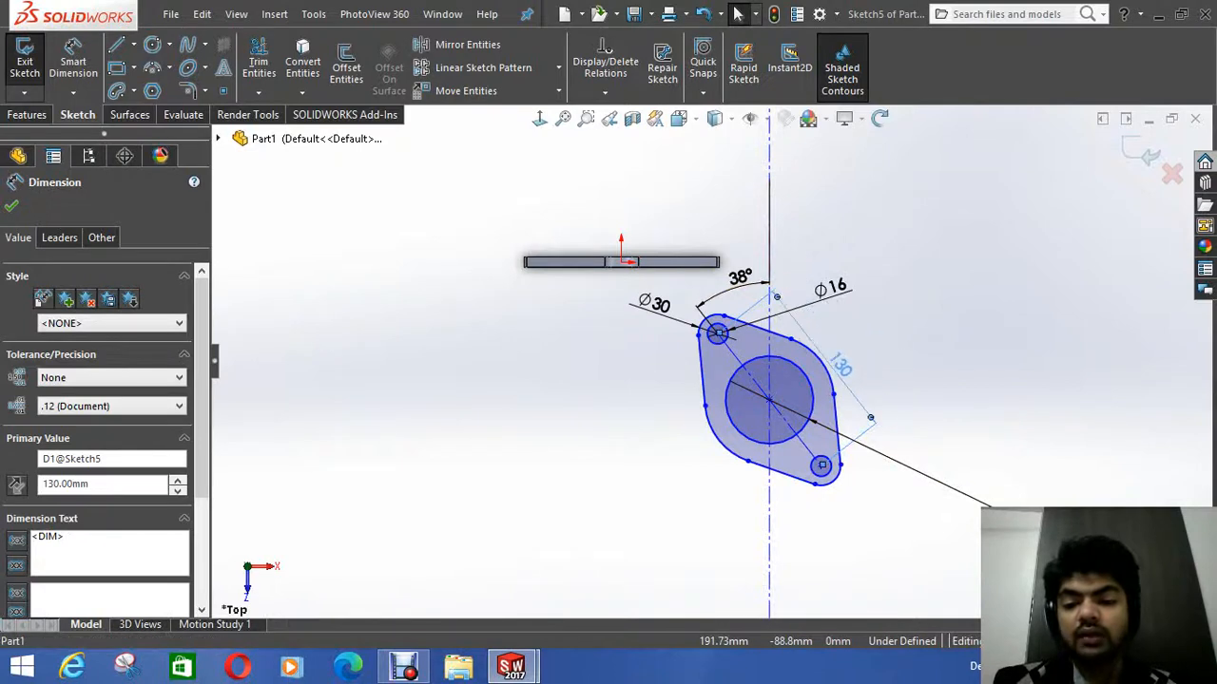
key("Escape")
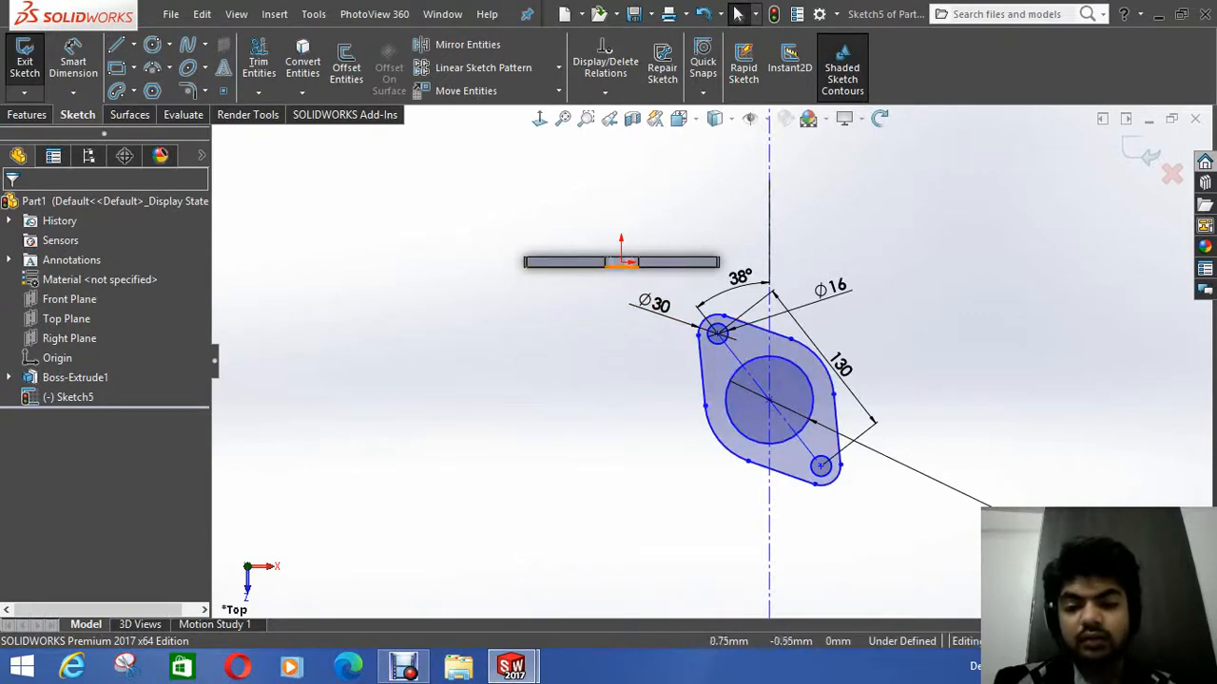
Step: Dimension the horizontal distance from the origin to the flange profile's centre as 180 mm
left_click(73, 61)
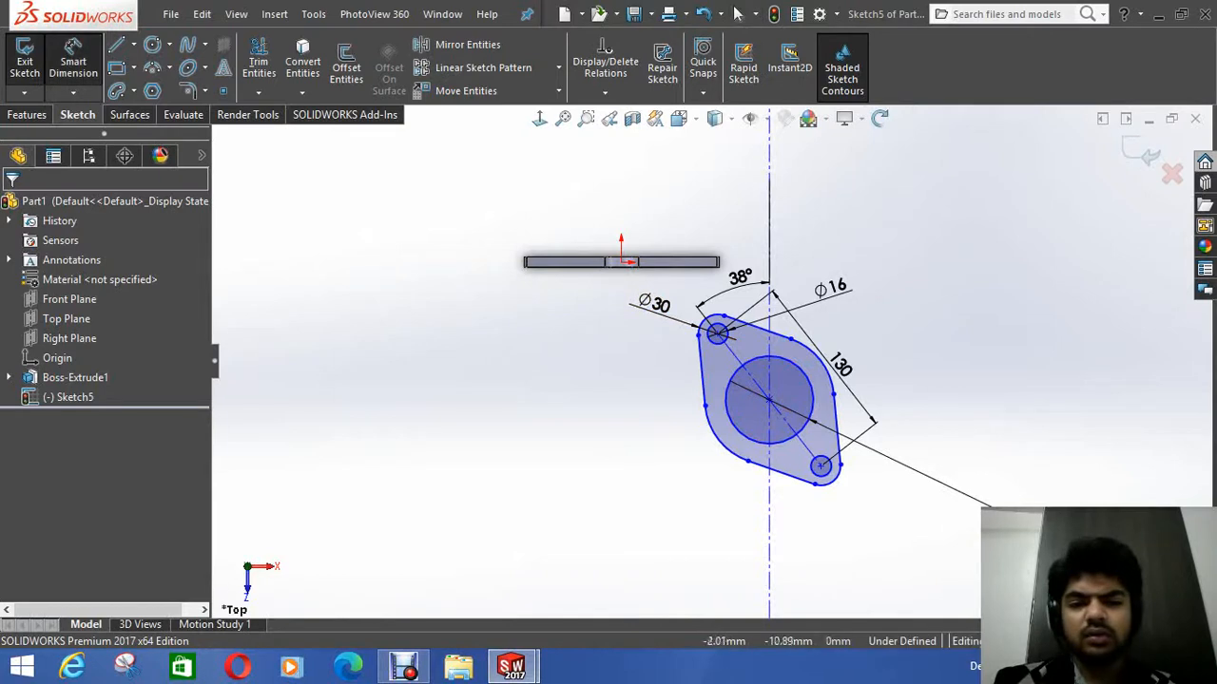
left_click(620, 262)
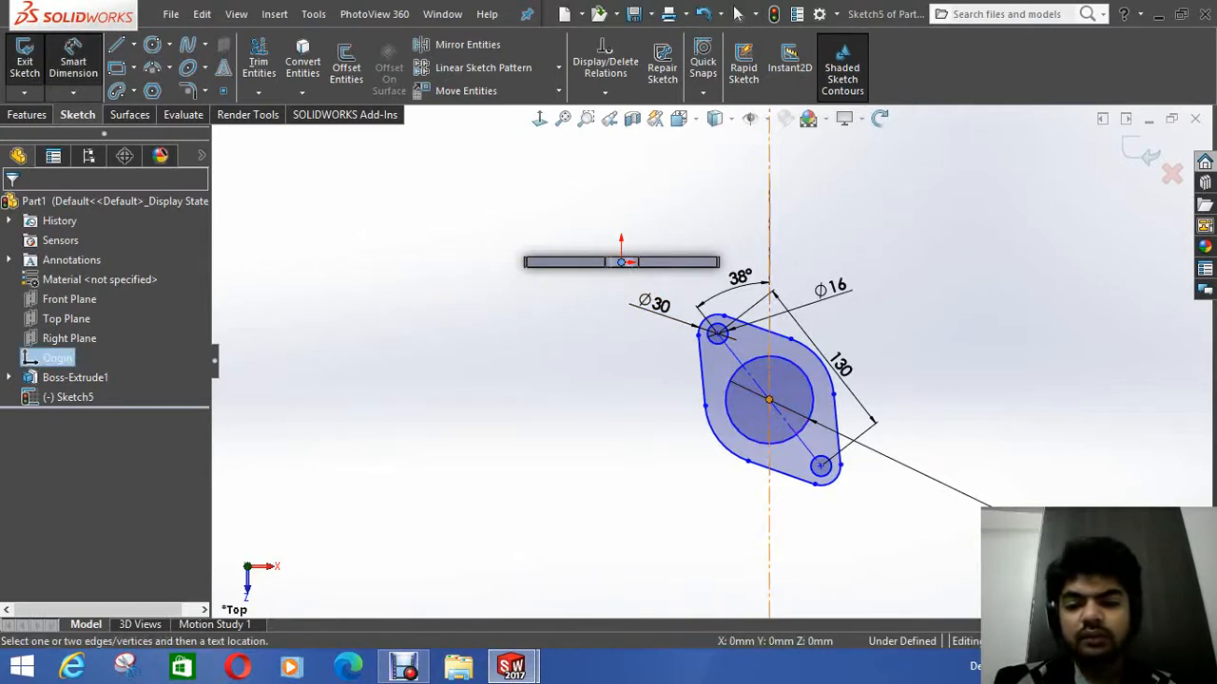
left_click(769, 399)
left_click(634, 527)
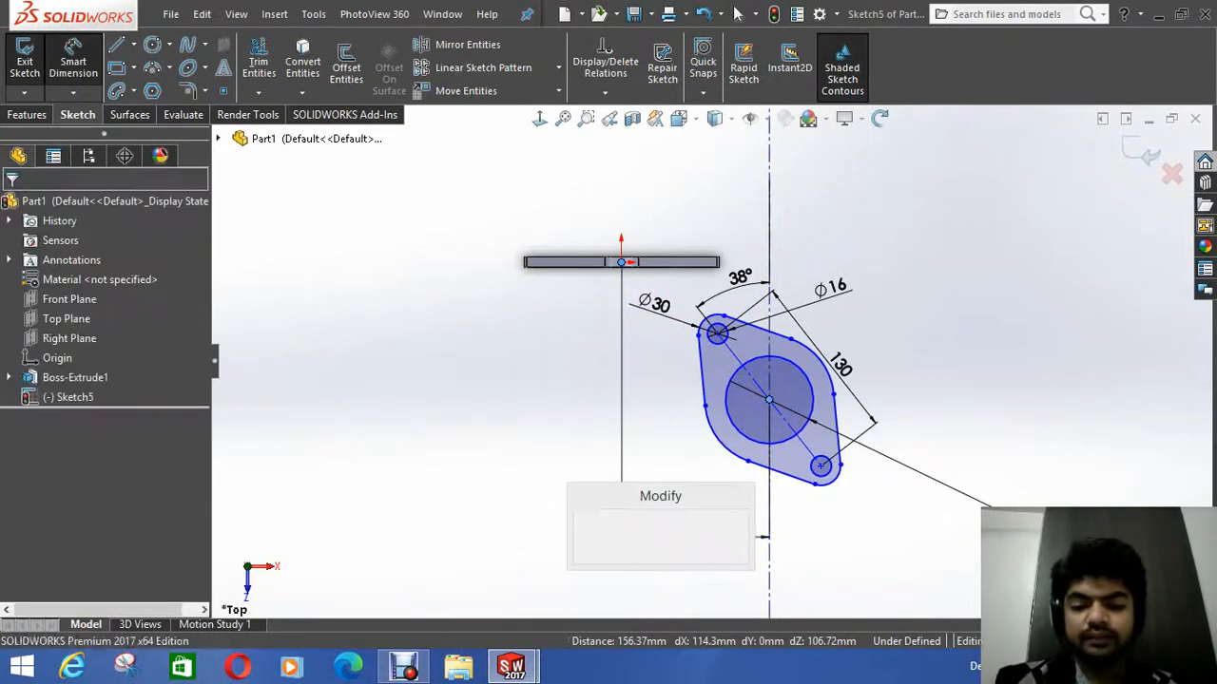
type("180")
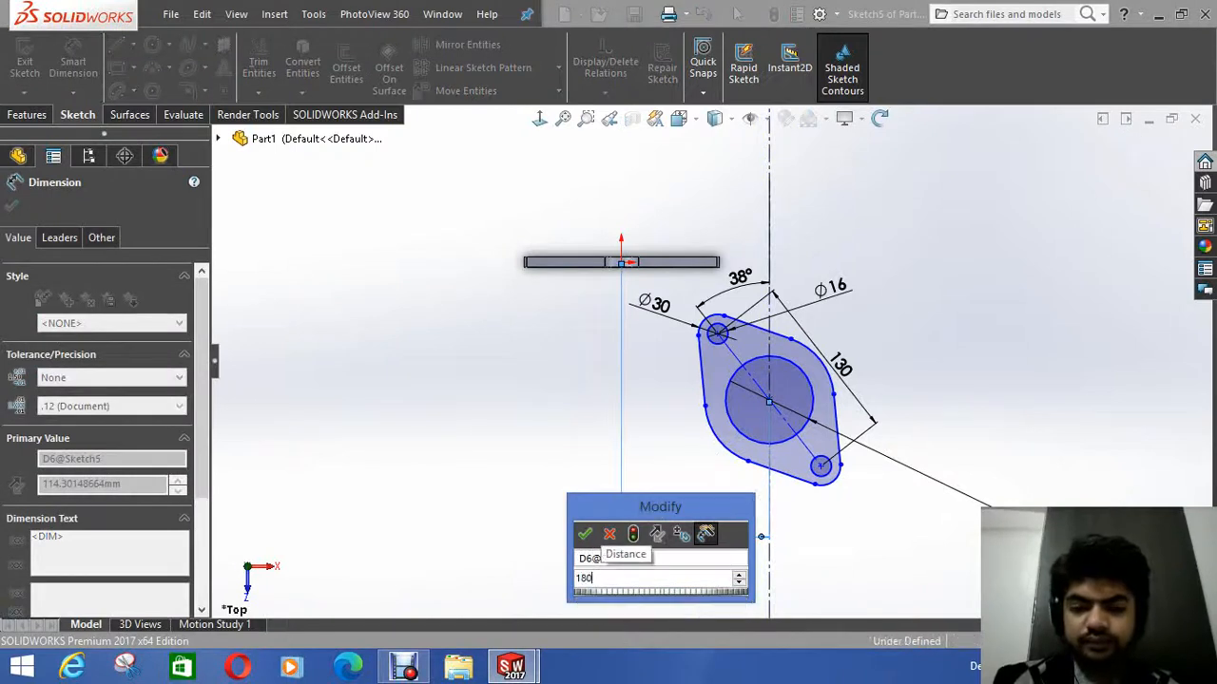
key("Return")
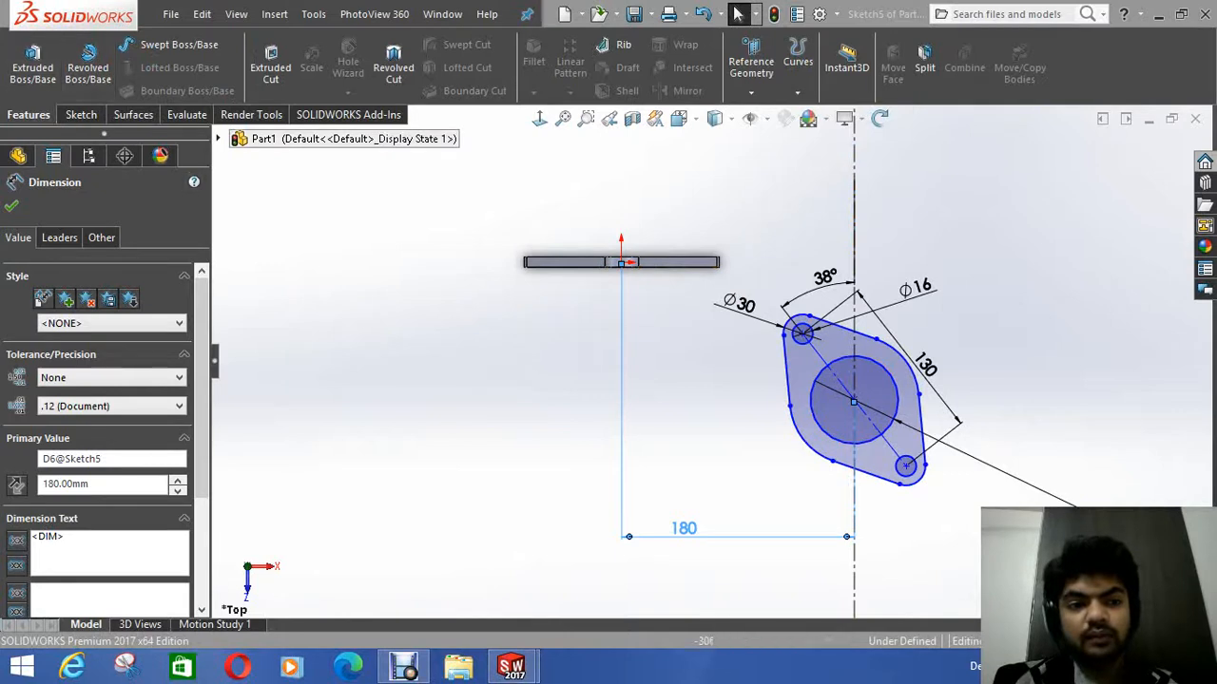
Step: Dimension the distance from the triangular plate's edge facing the profile to the flange profile's centre as 117 mm
left_click(80, 114)
left_click(73, 65)
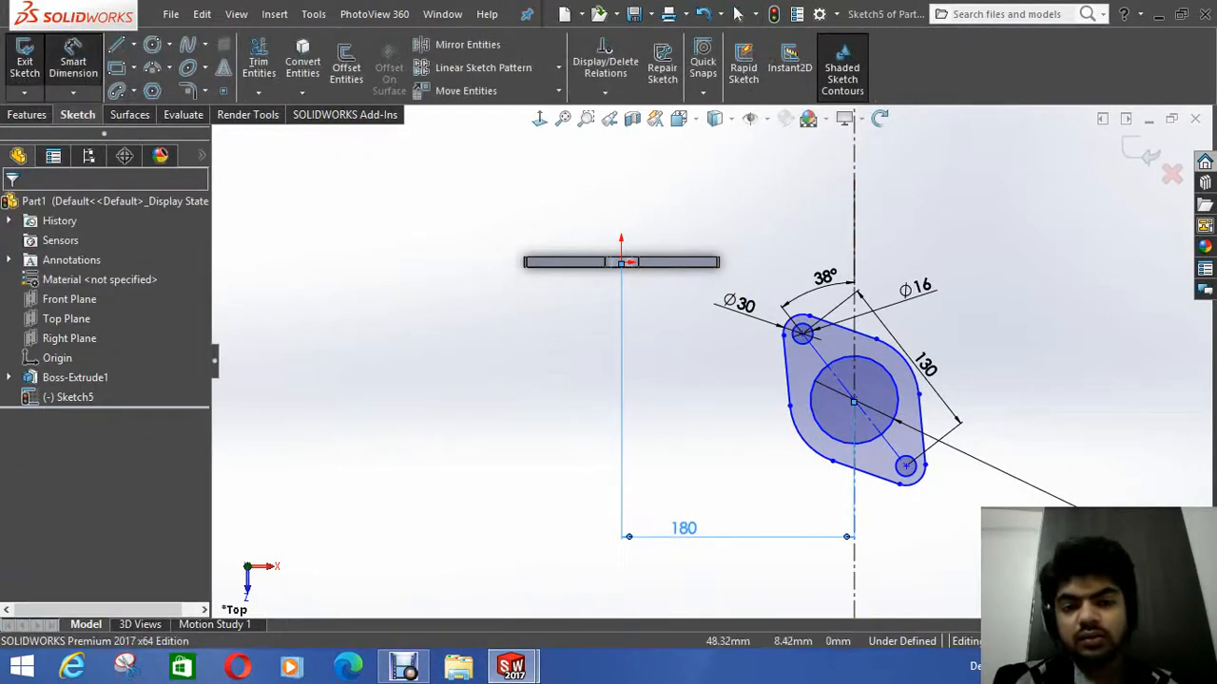
left_click(676, 268)
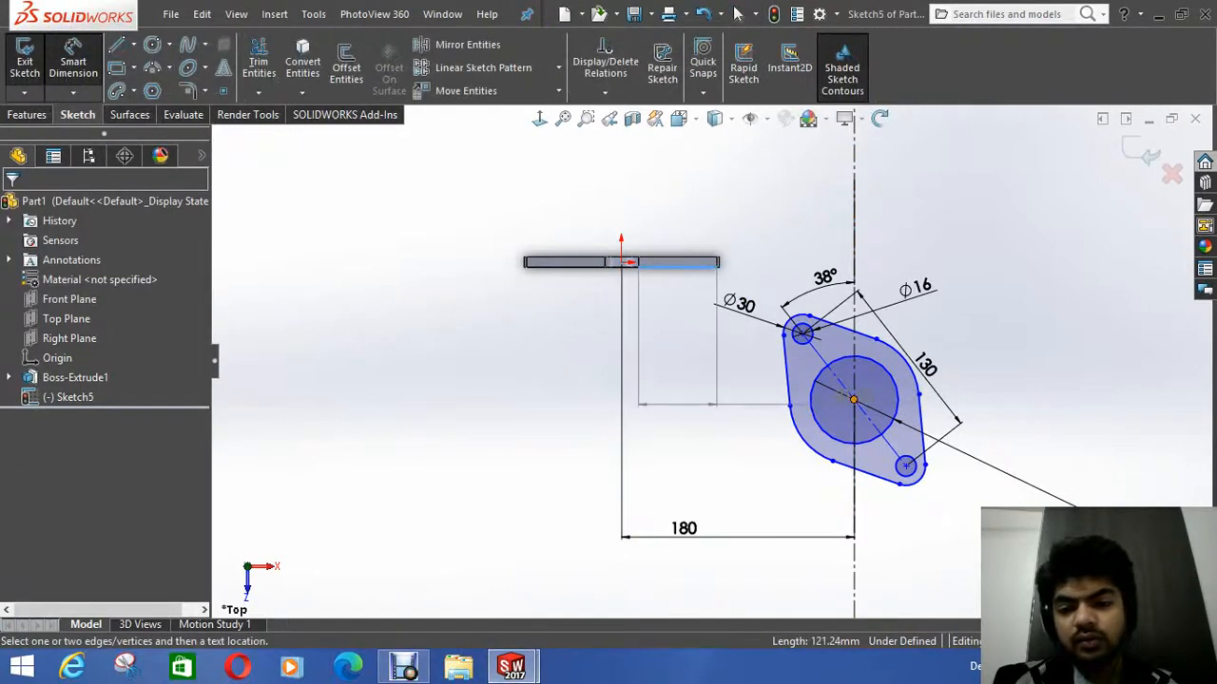
left_click(854, 402)
left_click(1059, 380)
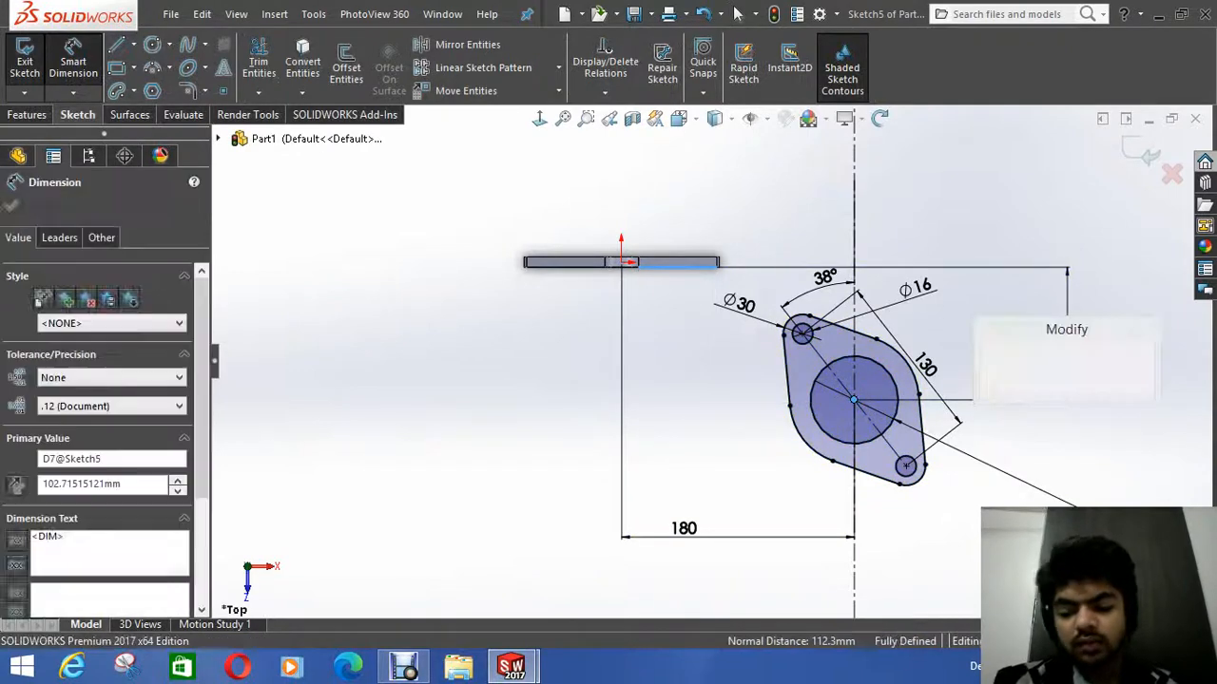
type("117")
key("Return")
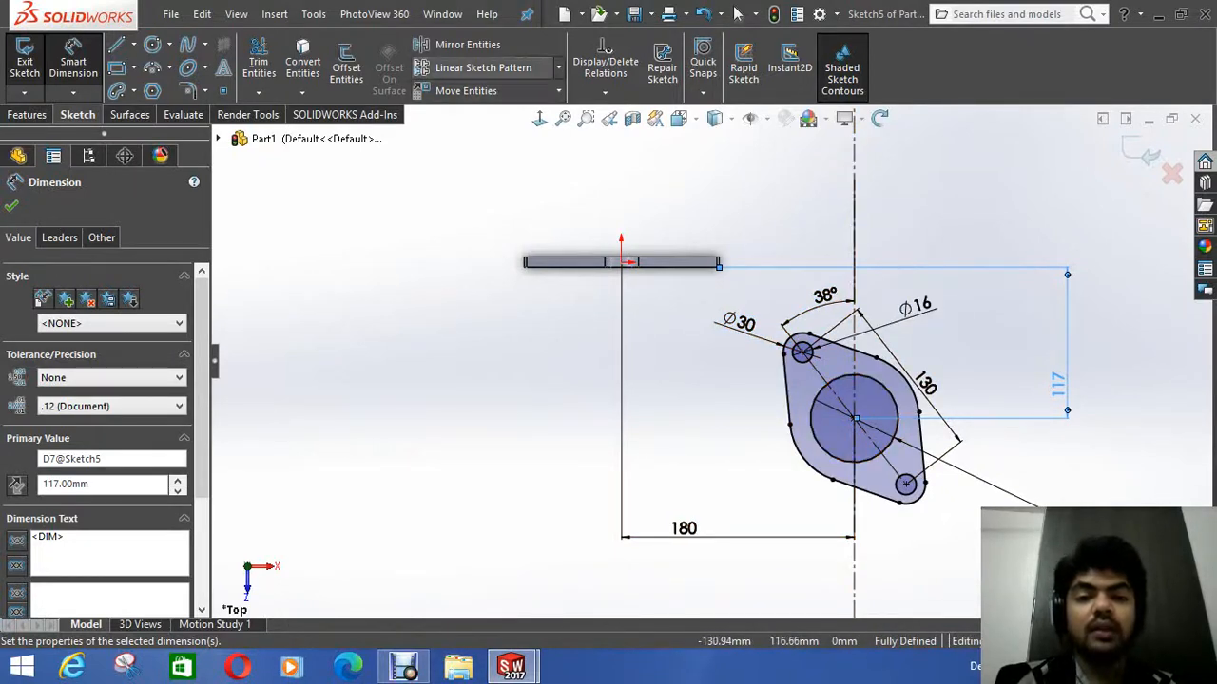
Step: Set up a Linear Sketch Pattern along the X-axis with 3 instances, 120 mm spacing and a 180° angle
left_click(483, 68)
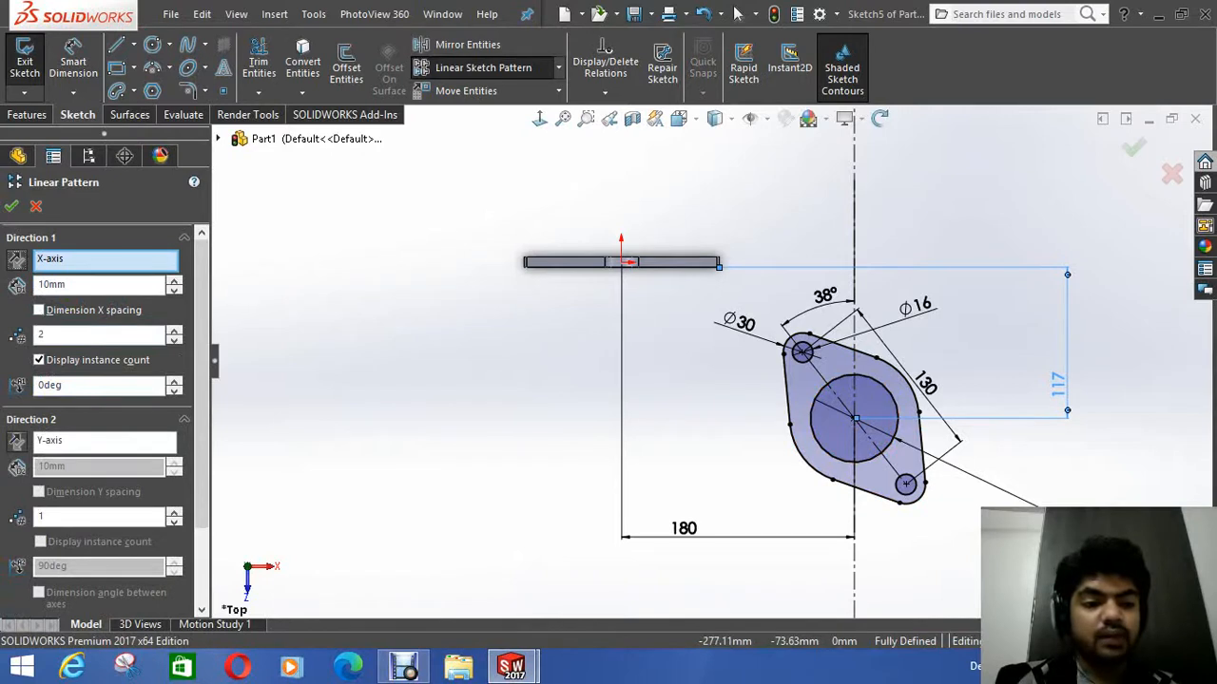
double_click(57, 335)
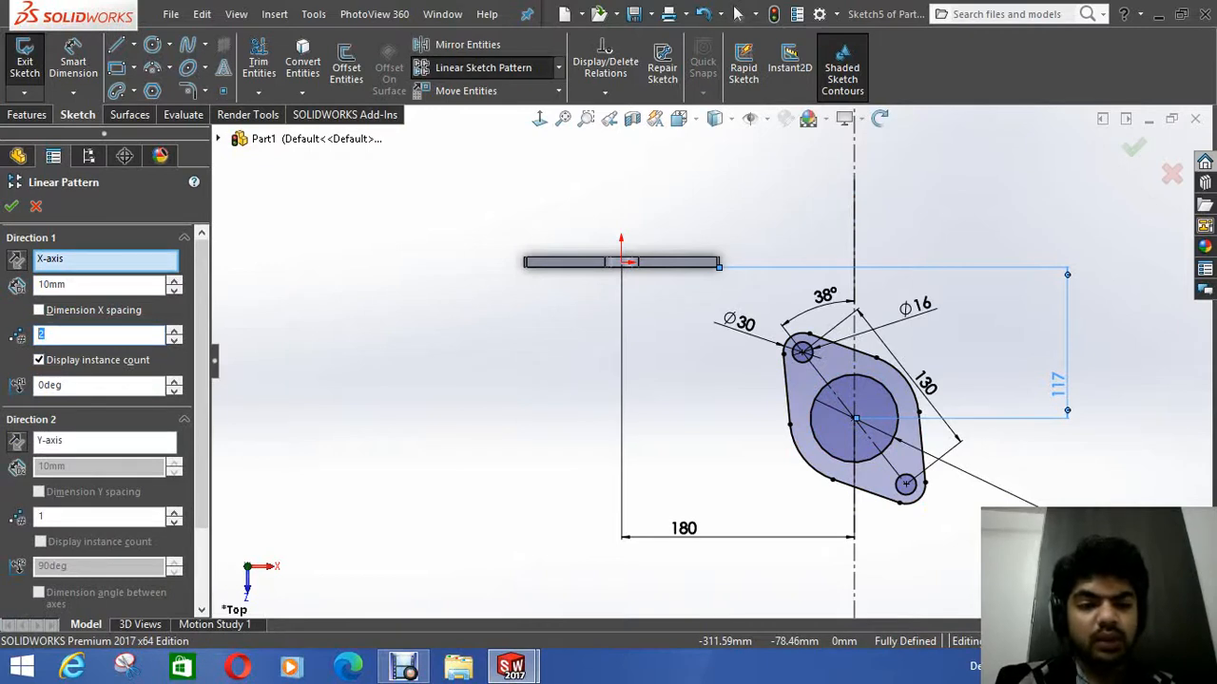
double_click(52, 284)
type("120mm")
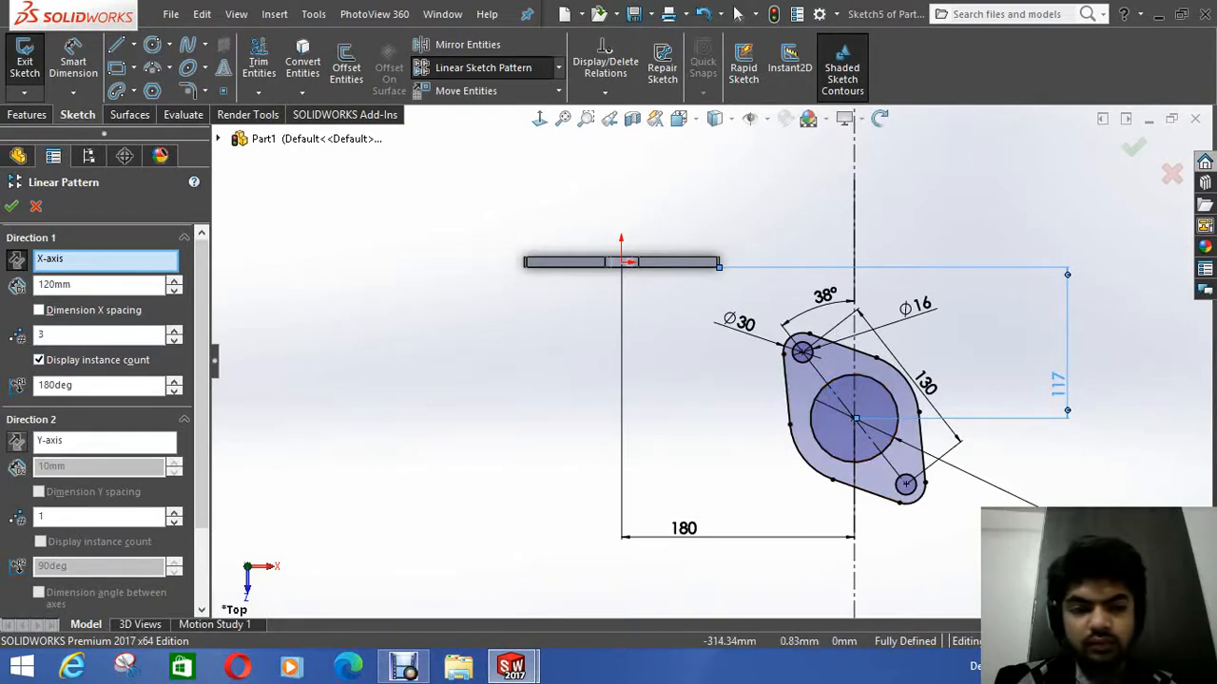
Step: Select the flange profile's outer lines and arcs and its central circle as the entities to pattern
left_click(788, 383)
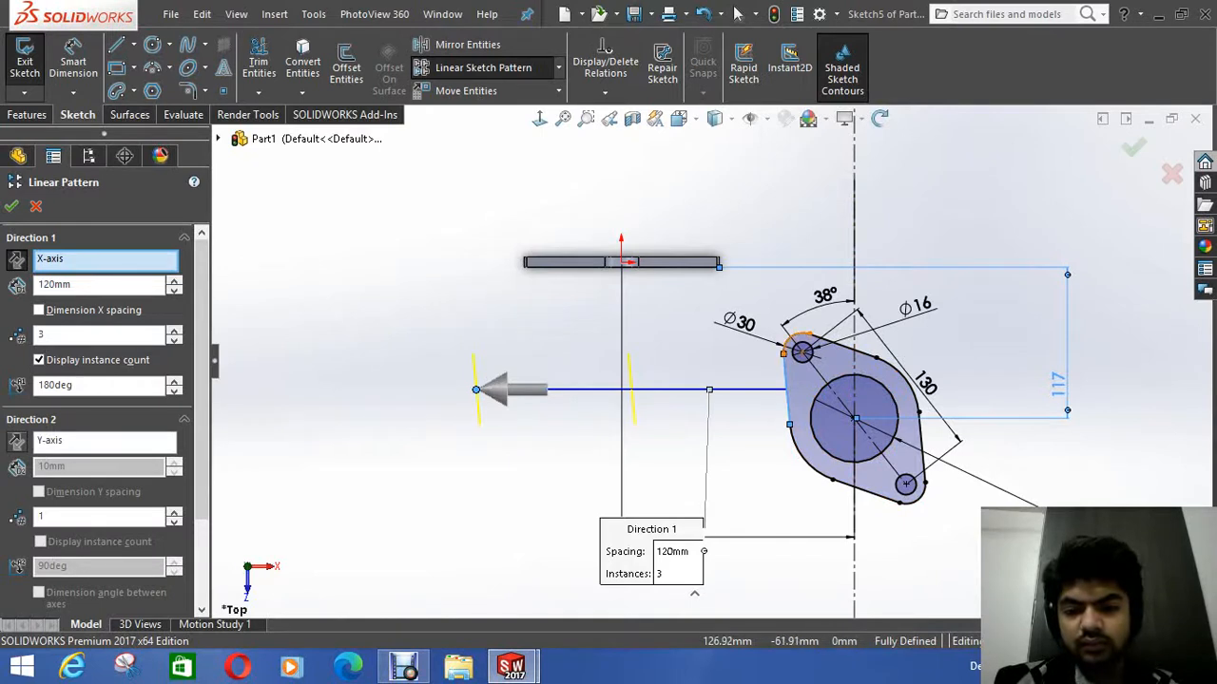
left_click(801, 338)
left_click(901, 378)
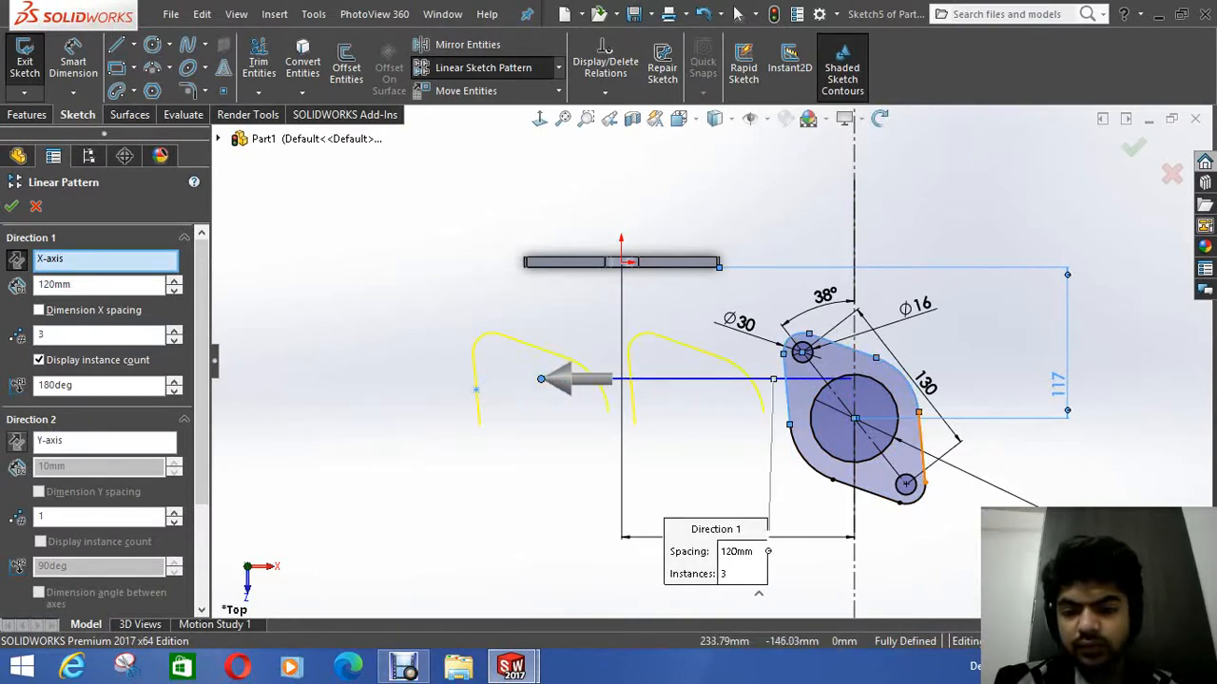
left_click(916, 499)
left_click(853, 487)
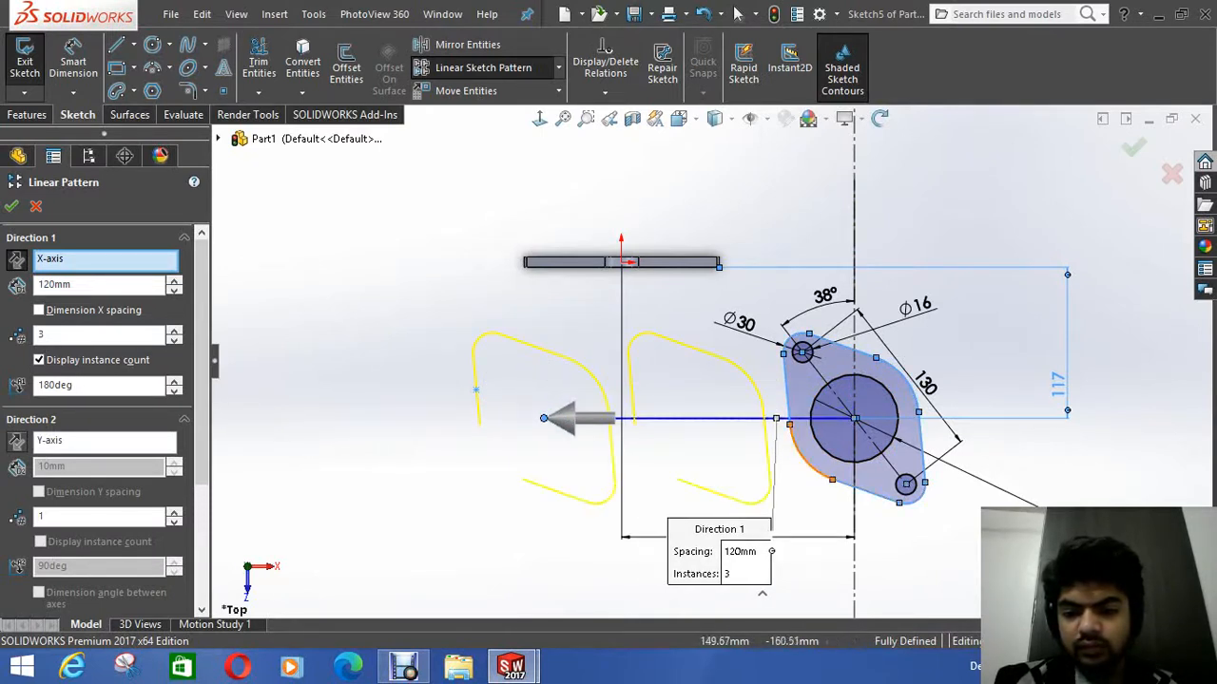
left_click(811, 467)
left_click(829, 455)
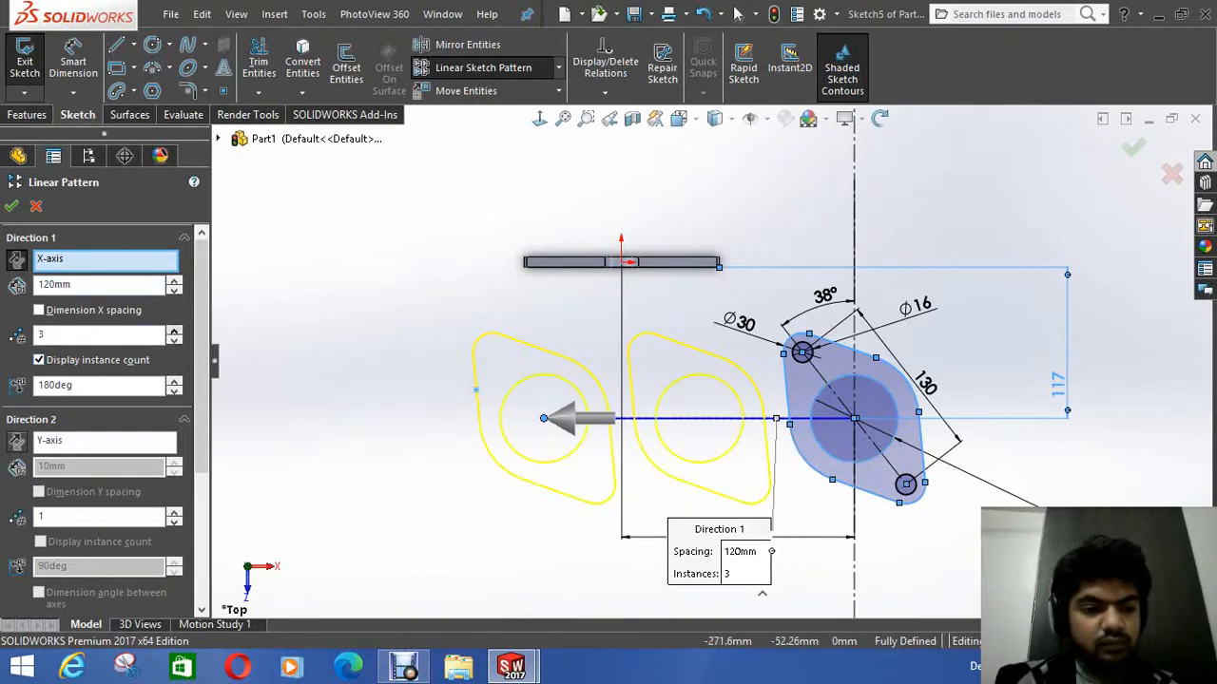
Step: Increase the pattern to 4 instances, add the two small hole circles and create the pattern
left_click(173, 330)
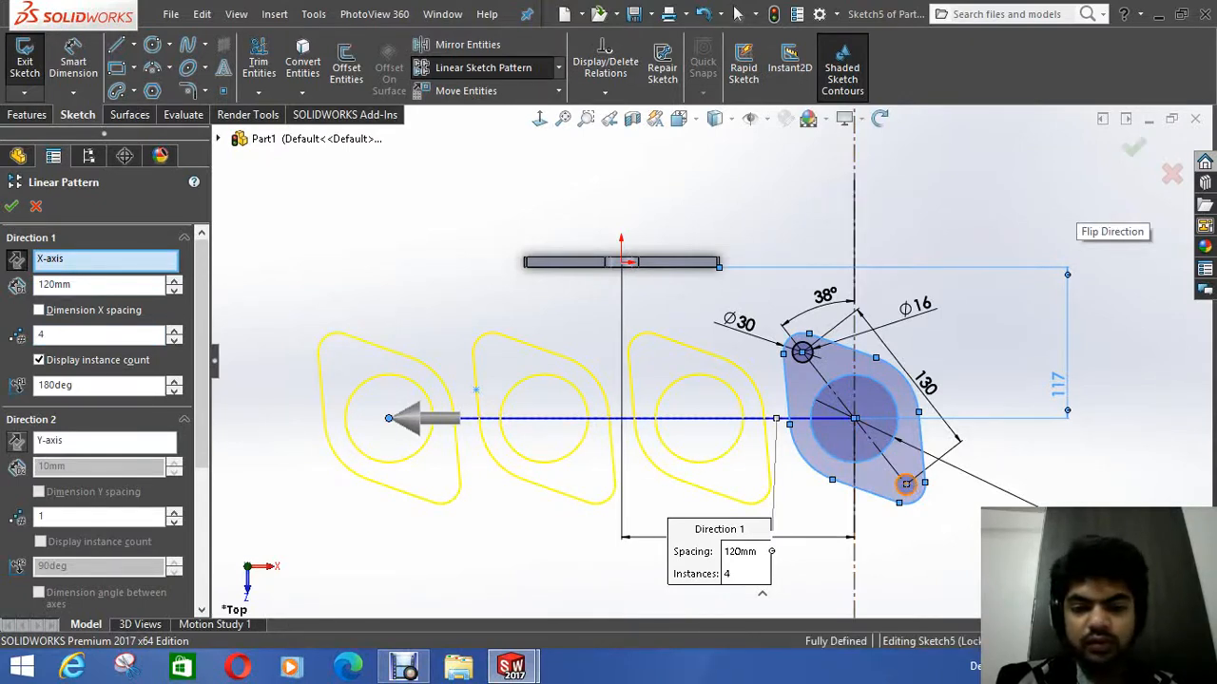
left_click(906, 484)
left_click(803, 351)
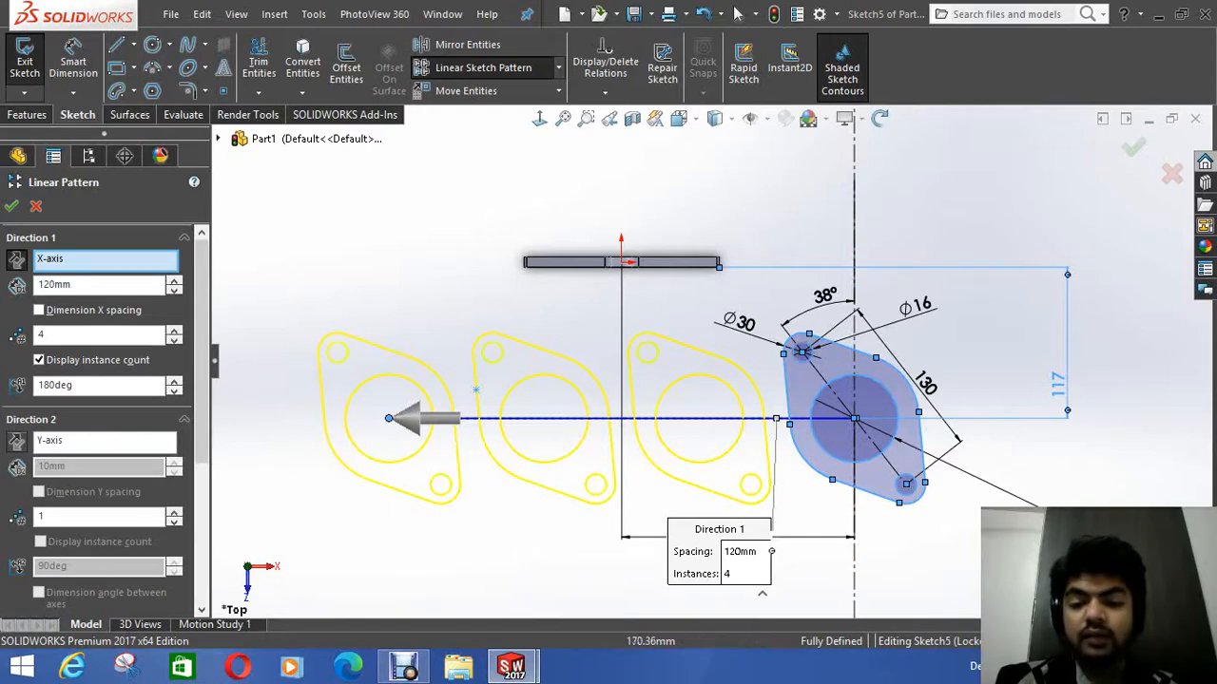
left_click(1133, 147)
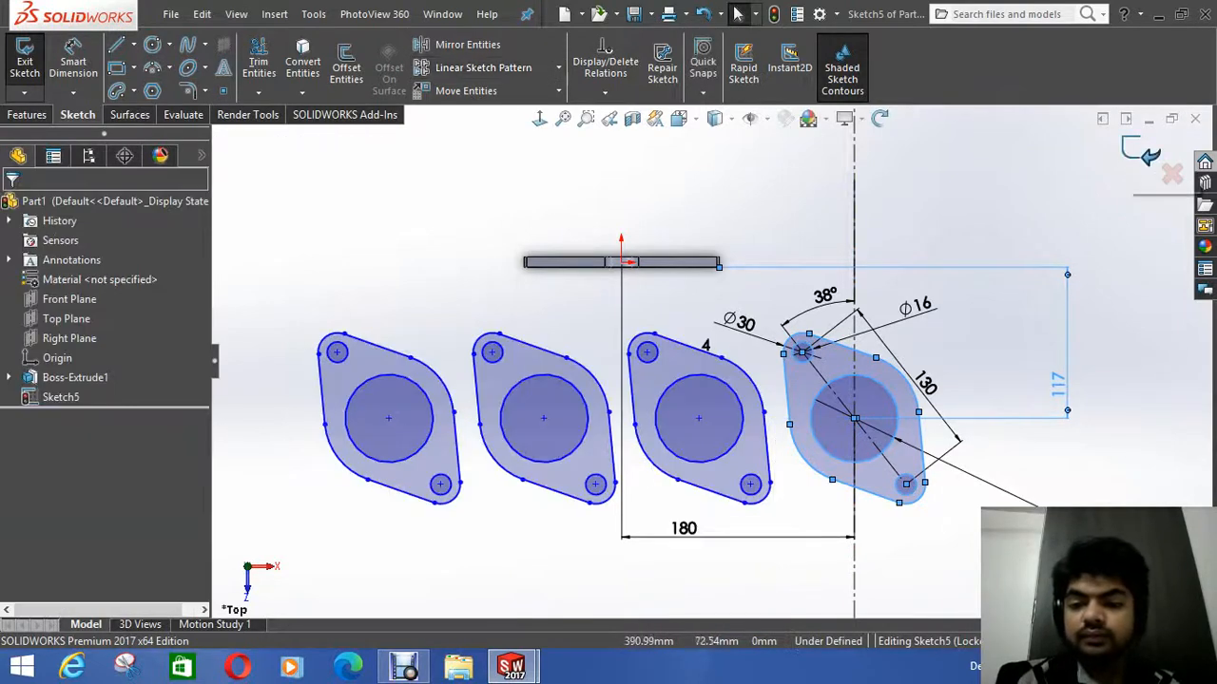
Step: Dimension the centre distance between the two flange profiles at the row's +X end as 120 mm and space out the overlapping dimensions
middle_click_drag(923, 357, 873, 322)
scroll(618, 348, "up", 4)
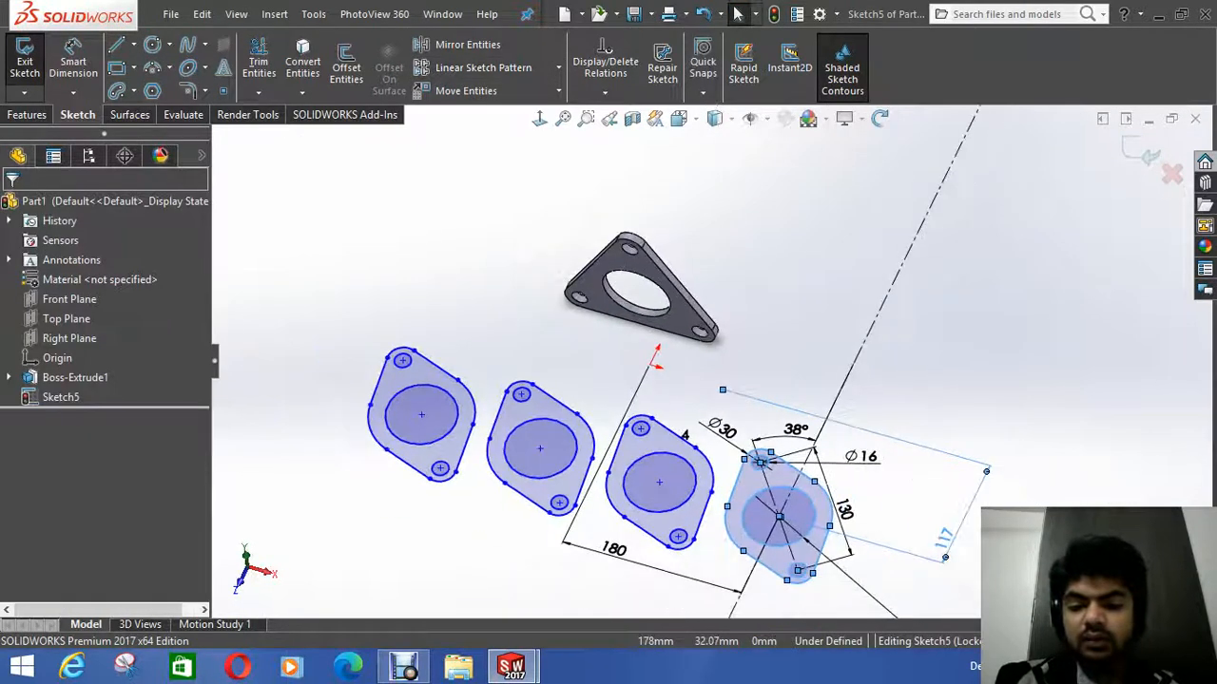
middle_click_drag(783, 478, 829, 474)
left_click(539, 118)
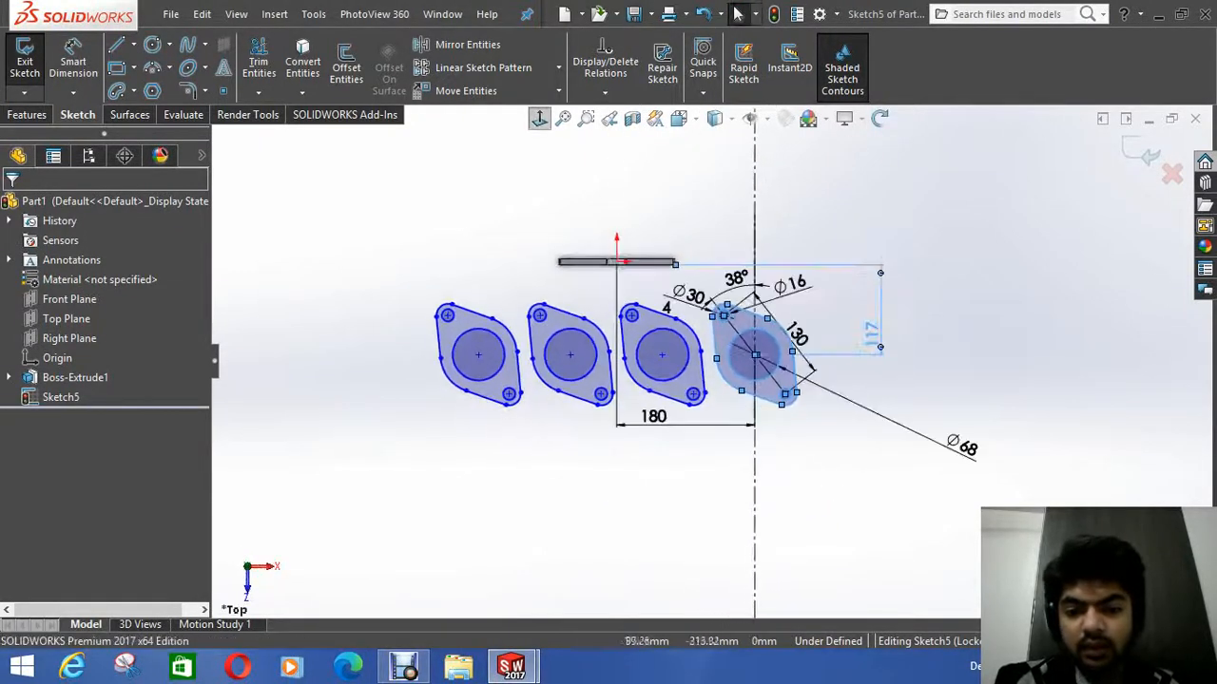
left_click(73, 61)
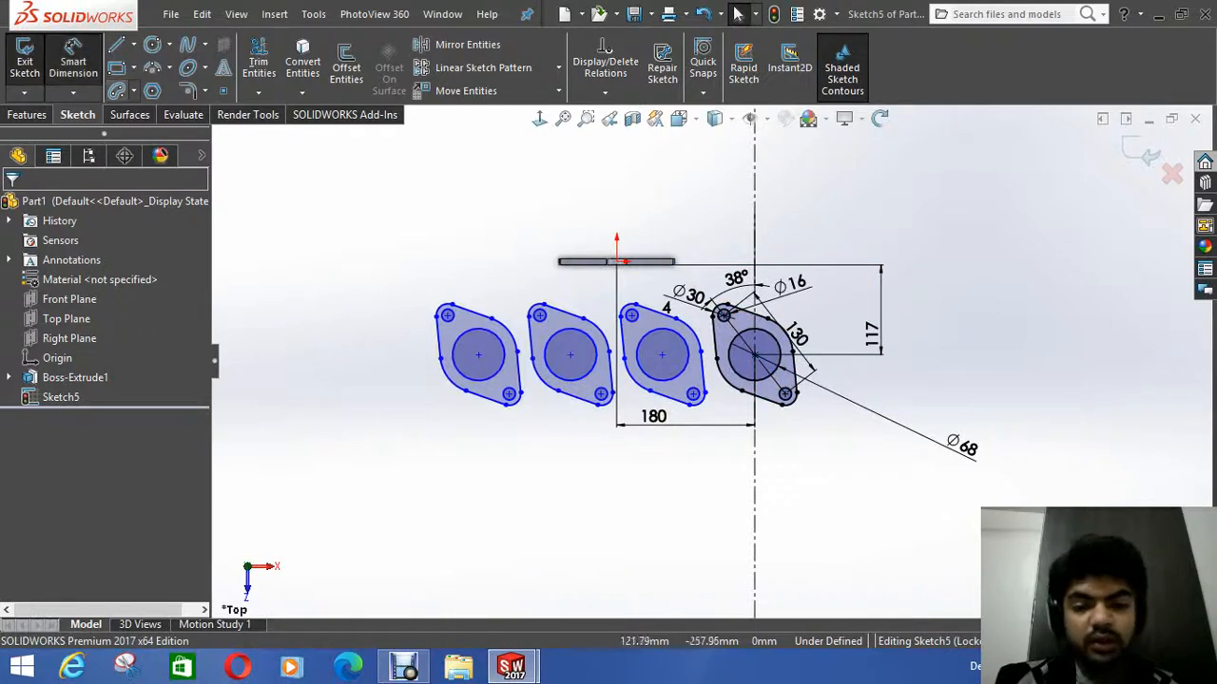
left_click(661, 355)
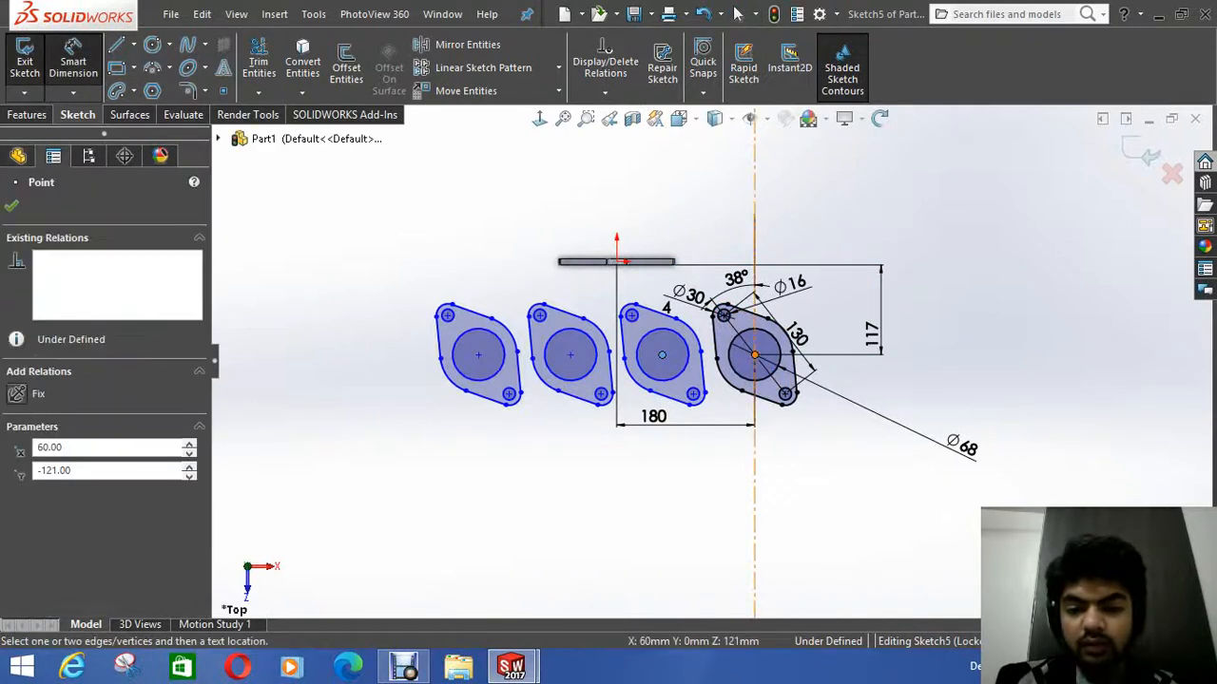
left_click(755, 354)
left_click(723, 410)
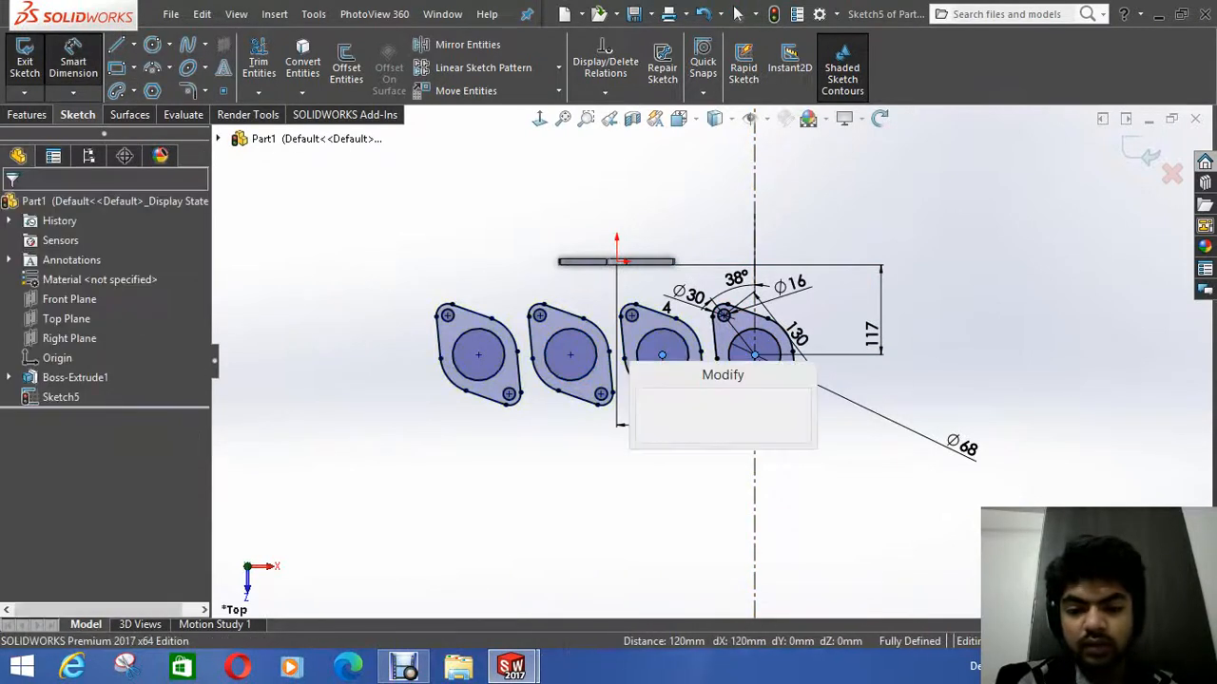
key("Return")
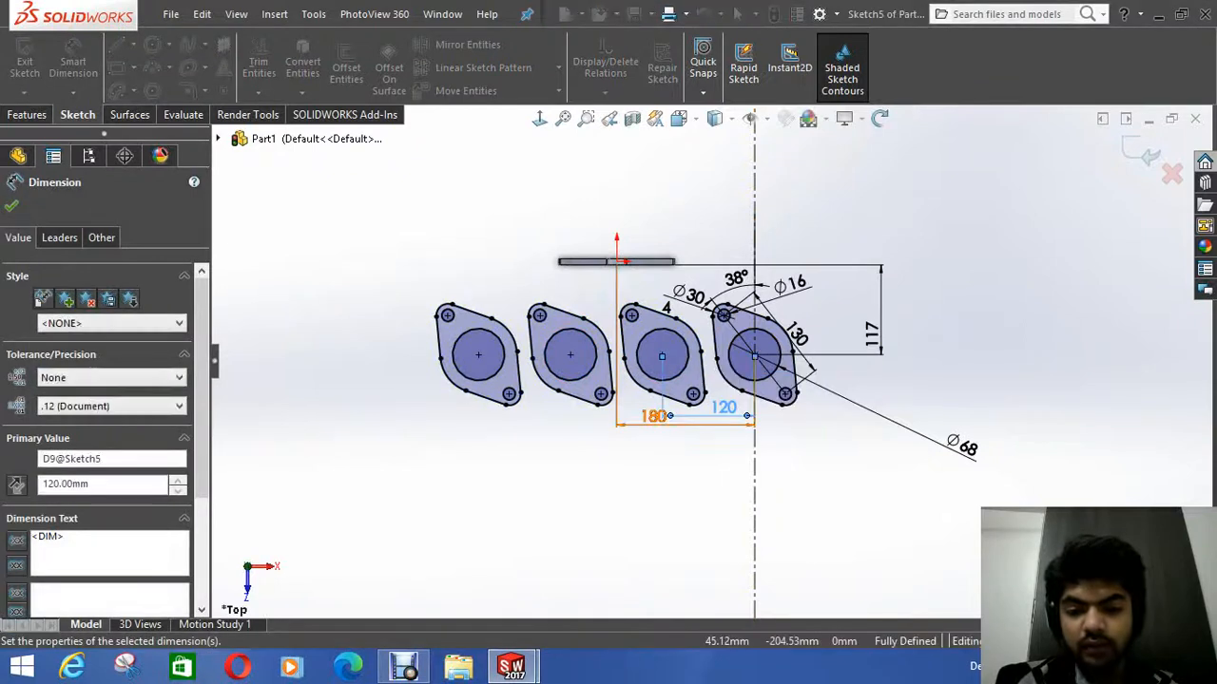
left_click_drag(654, 415, 667, 473)
left_click_drag(724, 407, 712, 432)
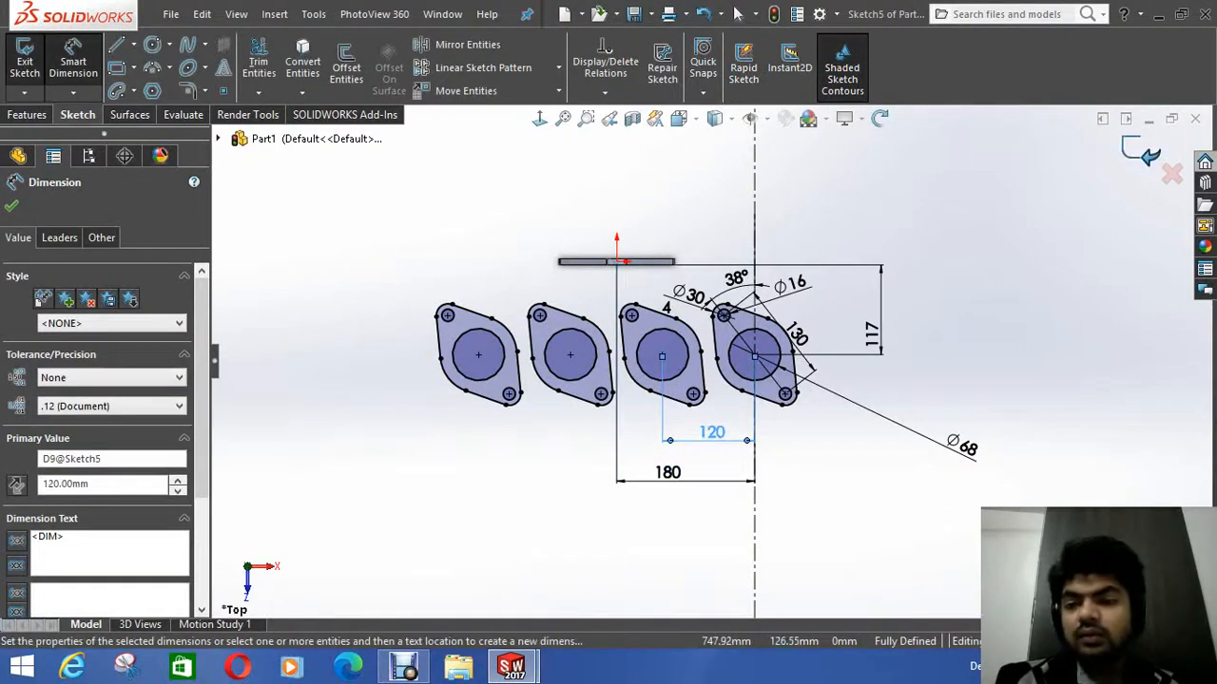
Step: Finish the sketch and extrude the four flange profiles by a Blind depth of 8 mm
left_click(1150, 152)
middle_click_drag(609, 381, 576, 308)
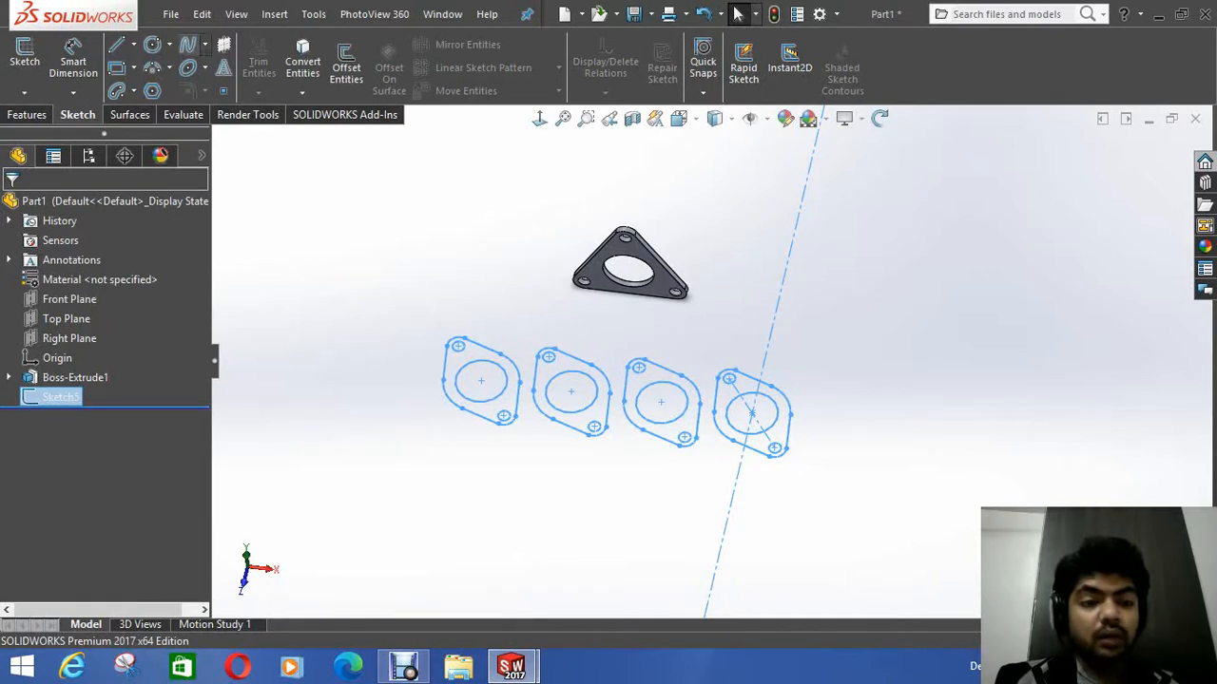
left_click(27, 114)
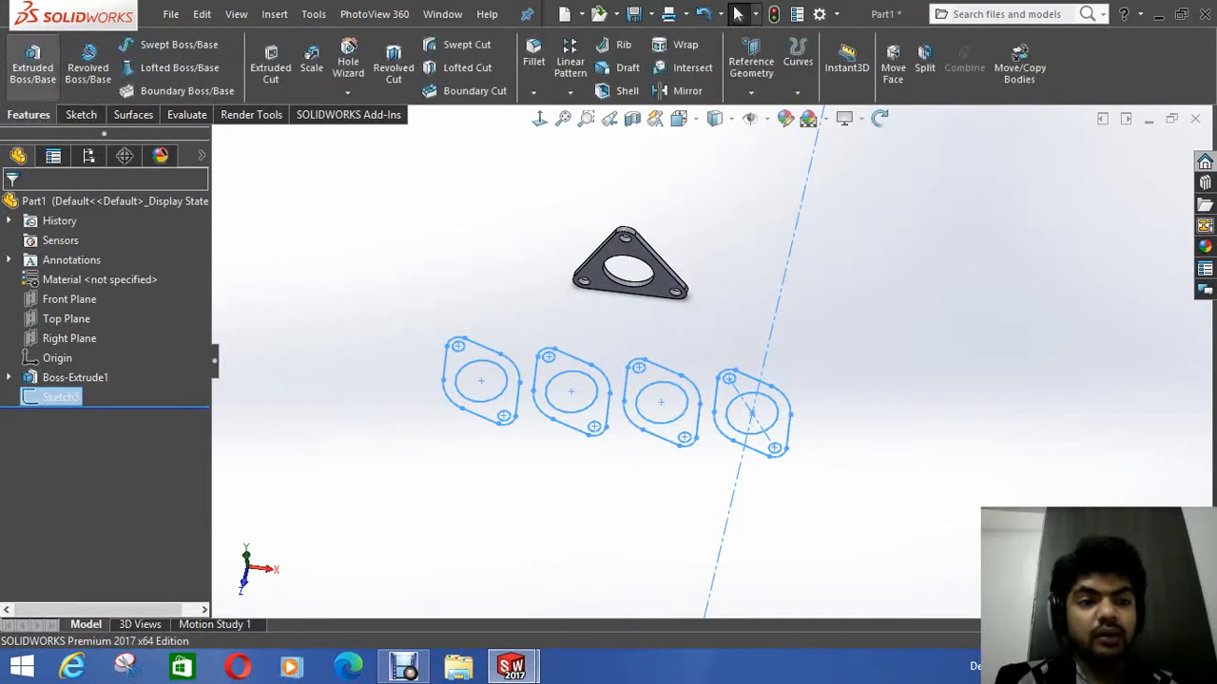
left_click(32, 62)
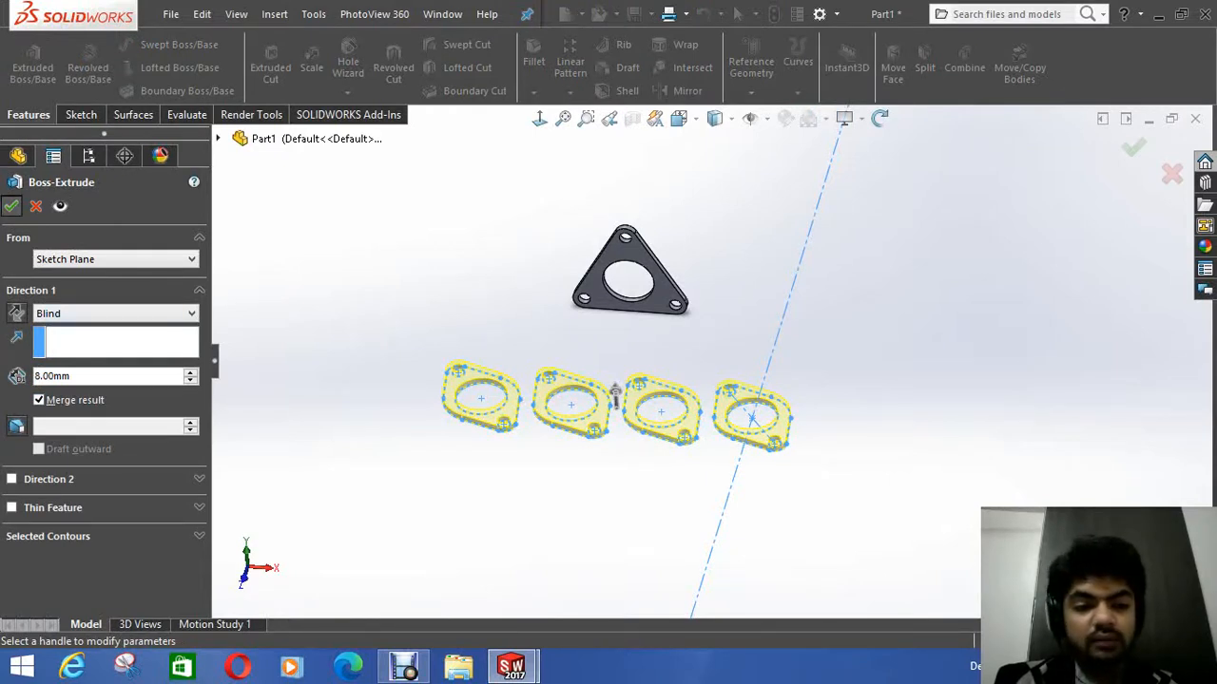
key("Return")
middle_click_drag(608, 342, 708, 495)
left_click(737, 13)
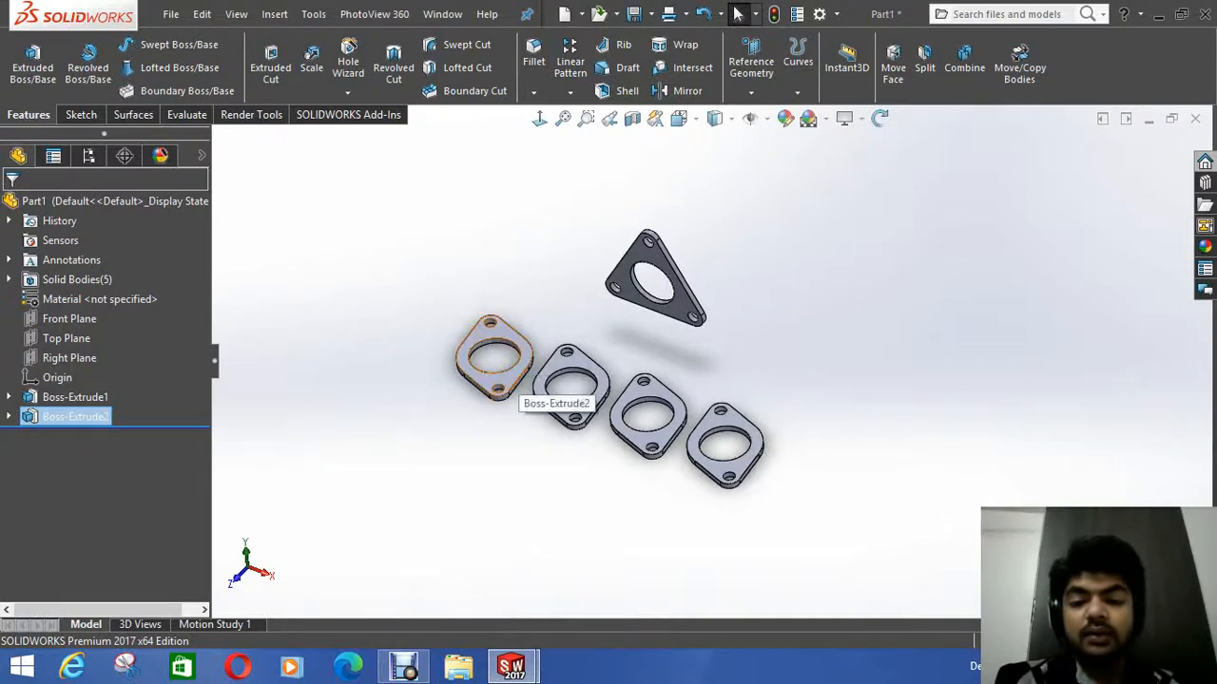
middle_click_drag(516, 385, 644, 412)
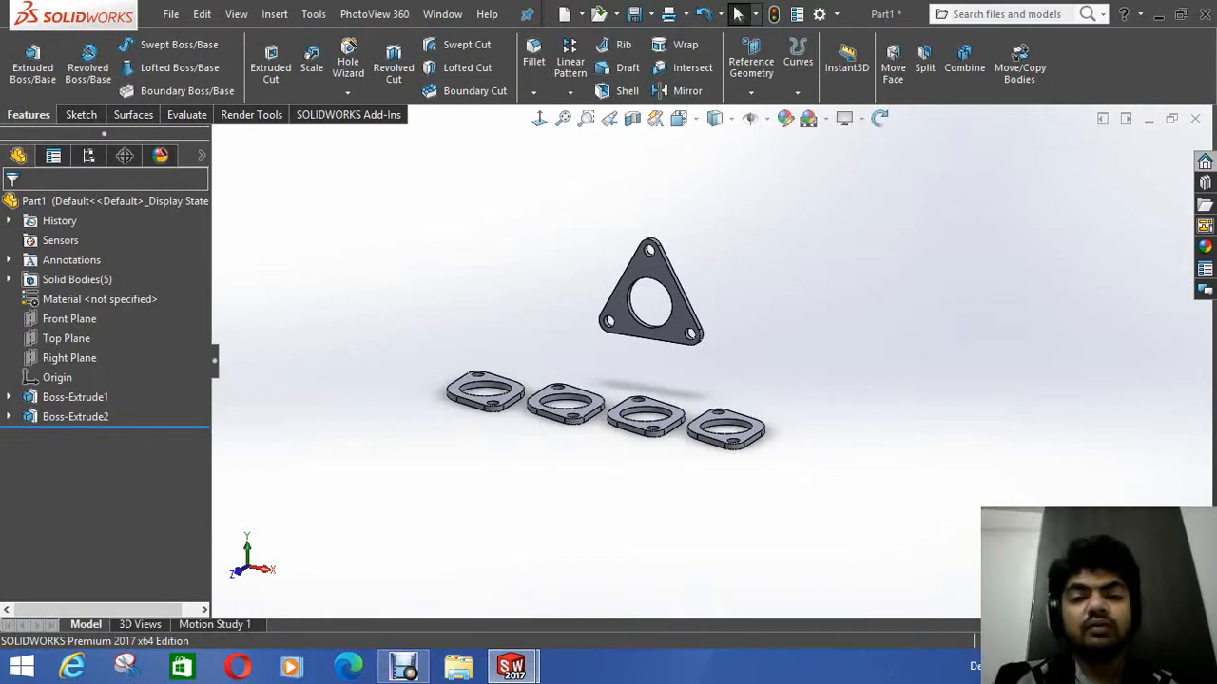
Step: Start a 3D sketch and draw a line about 89 mm long along Y, up from the end flange's central hole centre
left_click(78, 114)
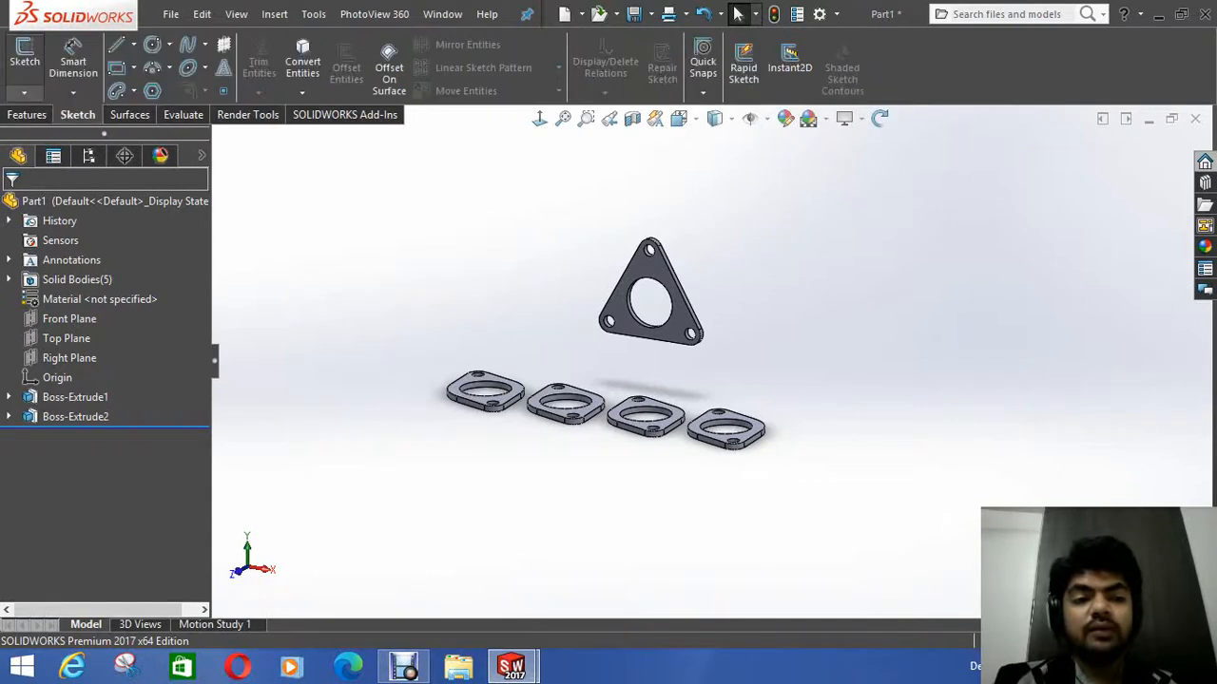
left_click(24, 92)
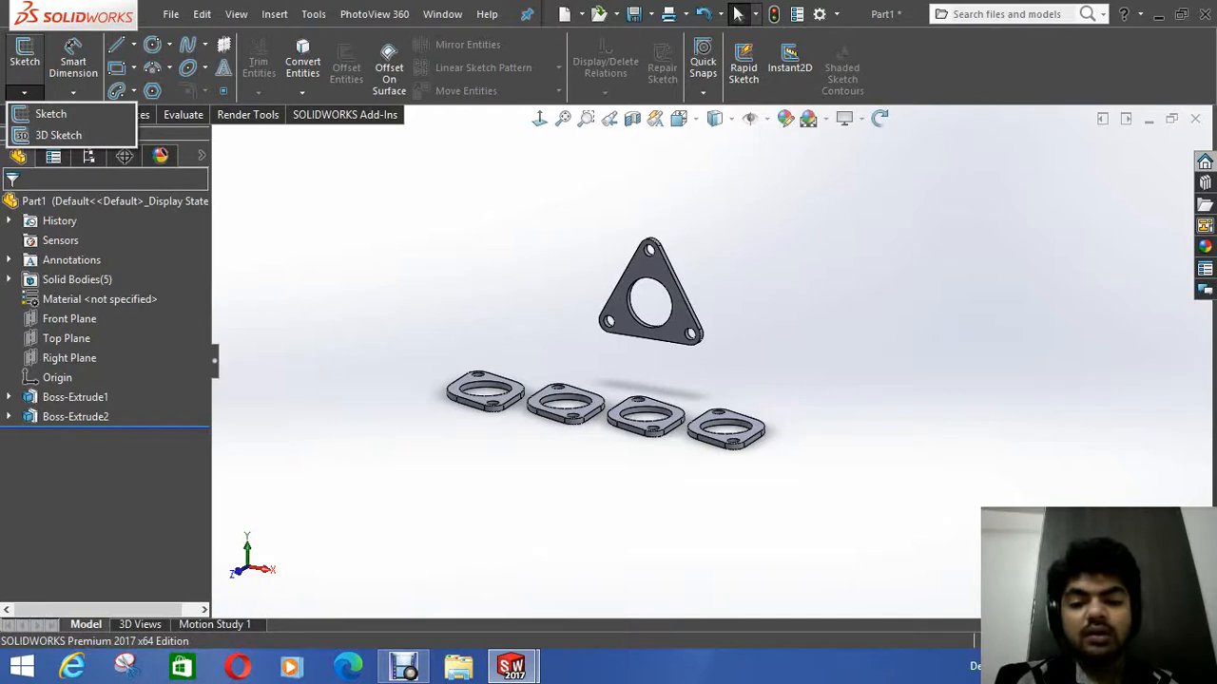
key("Escape")
mouse_move(665, 399)
middle_mouse_down()
mouse_move(570, 400)
mouse_move(589, 399)
middle_mouse_up()
left_click(24, 92)
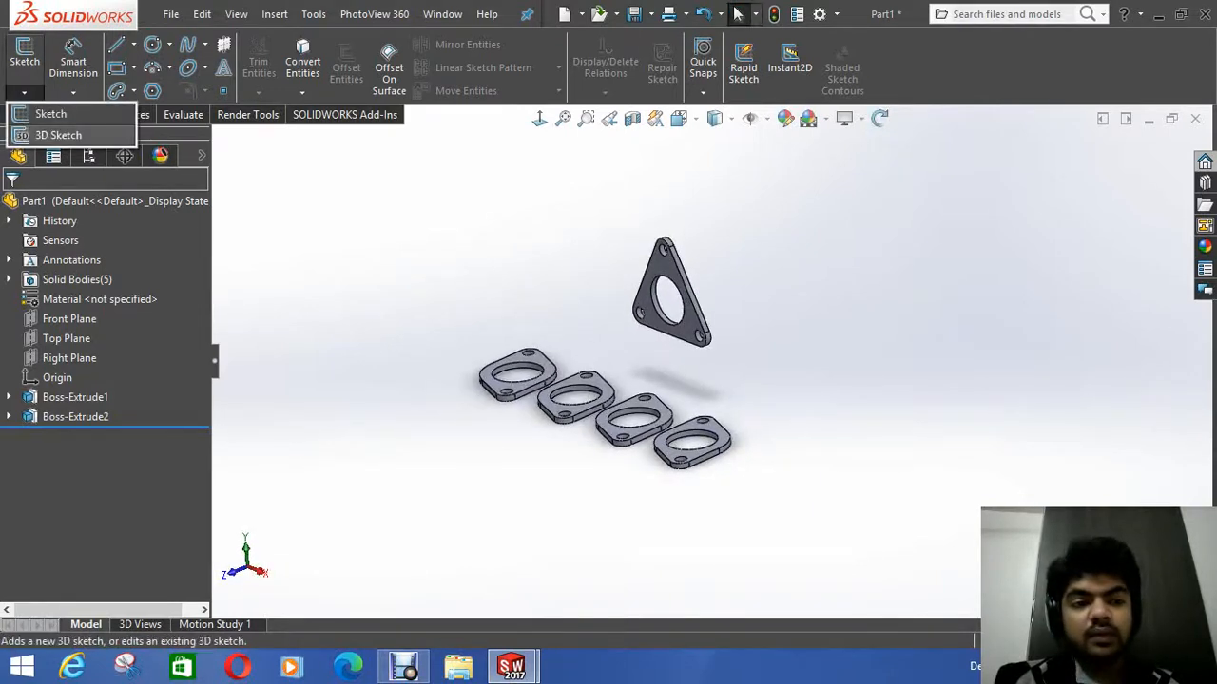
left_click(58, 135)
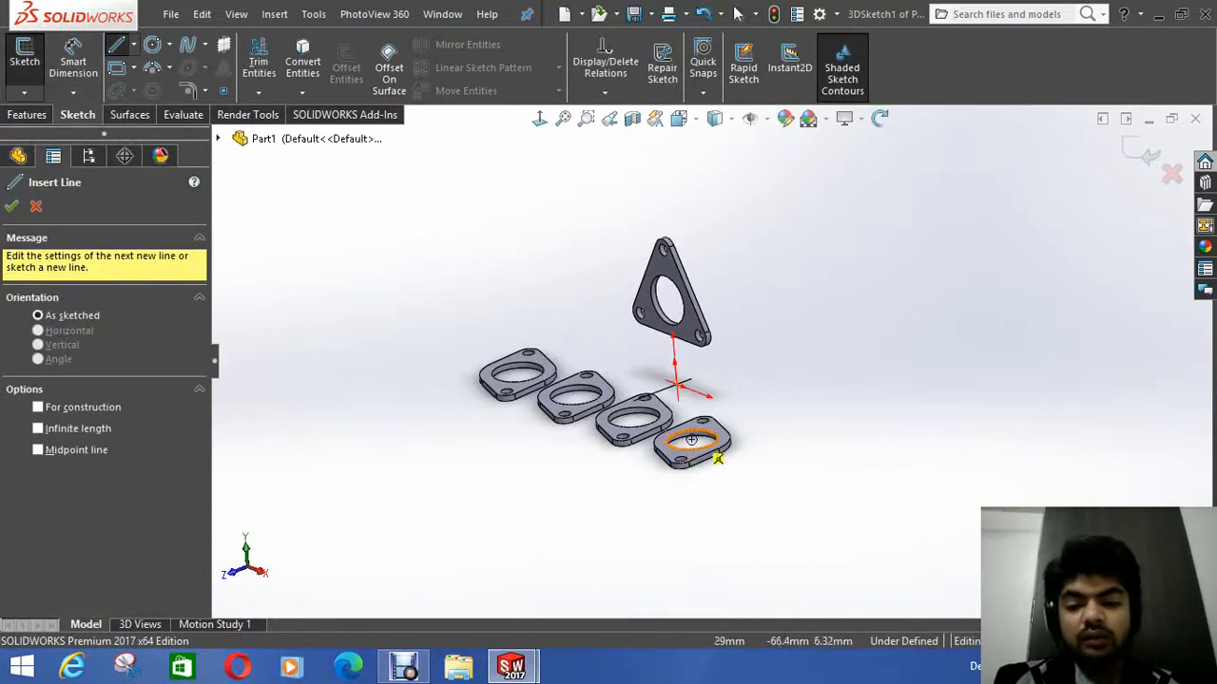
left_click(692, 445)
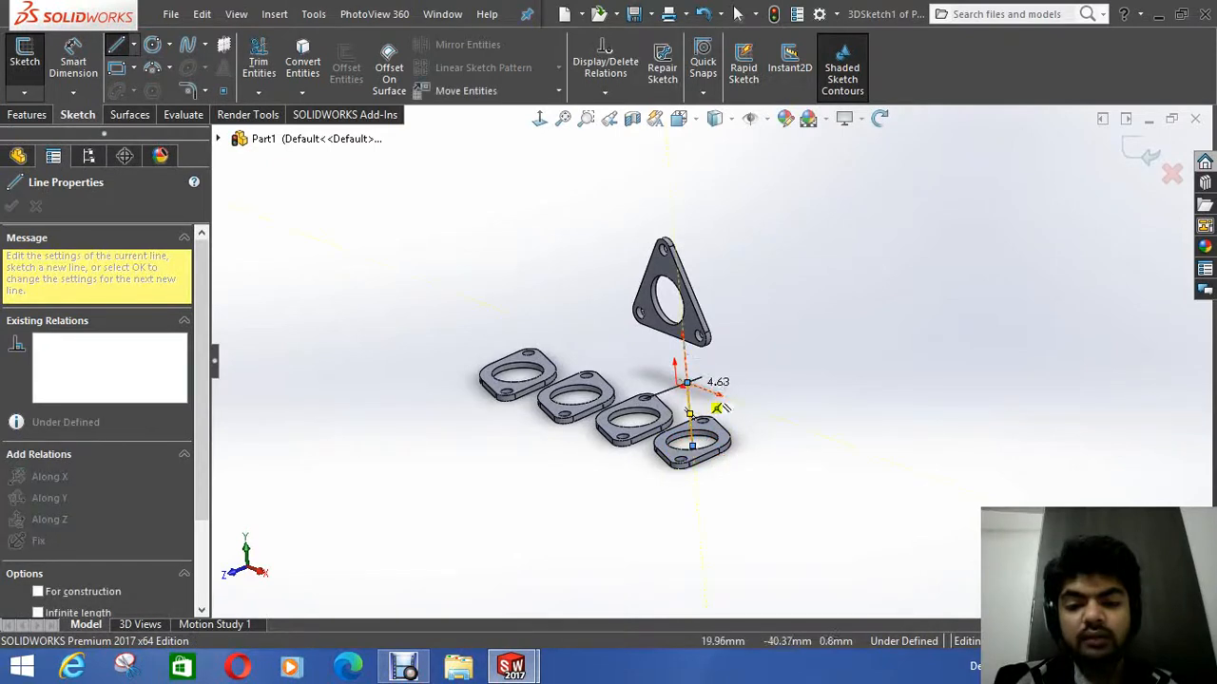
left_click(687, 381)
key("Escape")
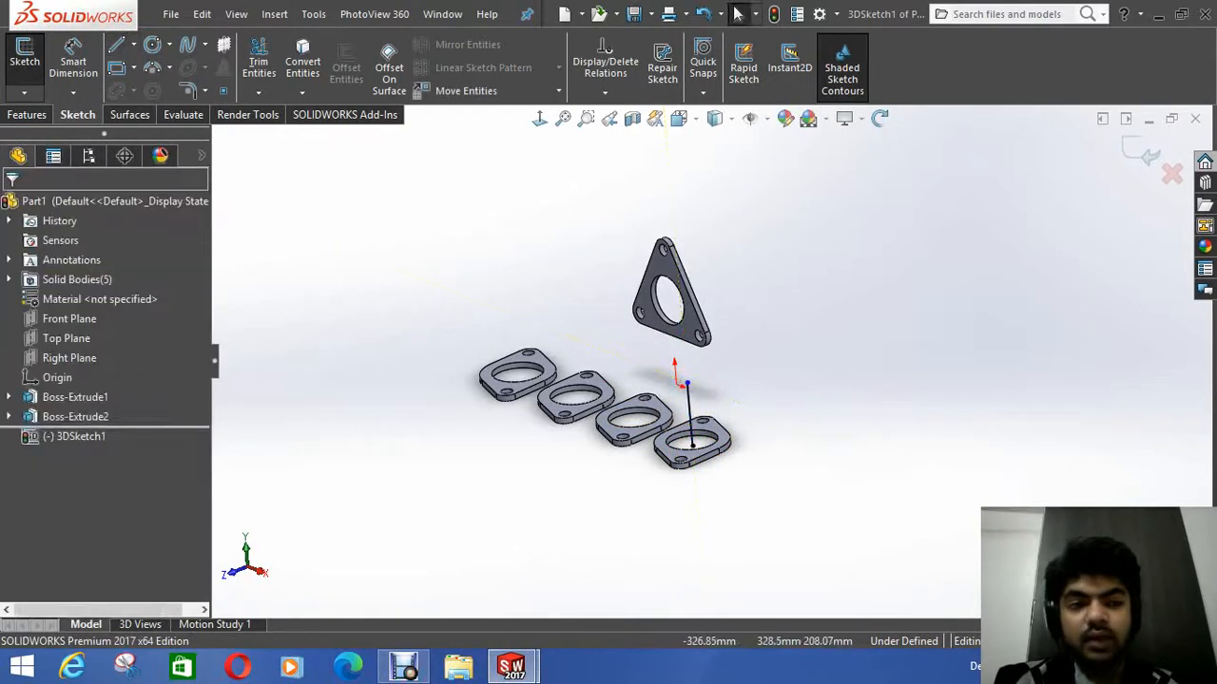
Step: Draw a second 3D line about 135 mm long along Z from the centre of the triangular flange's large hole
left_click(117, 44)
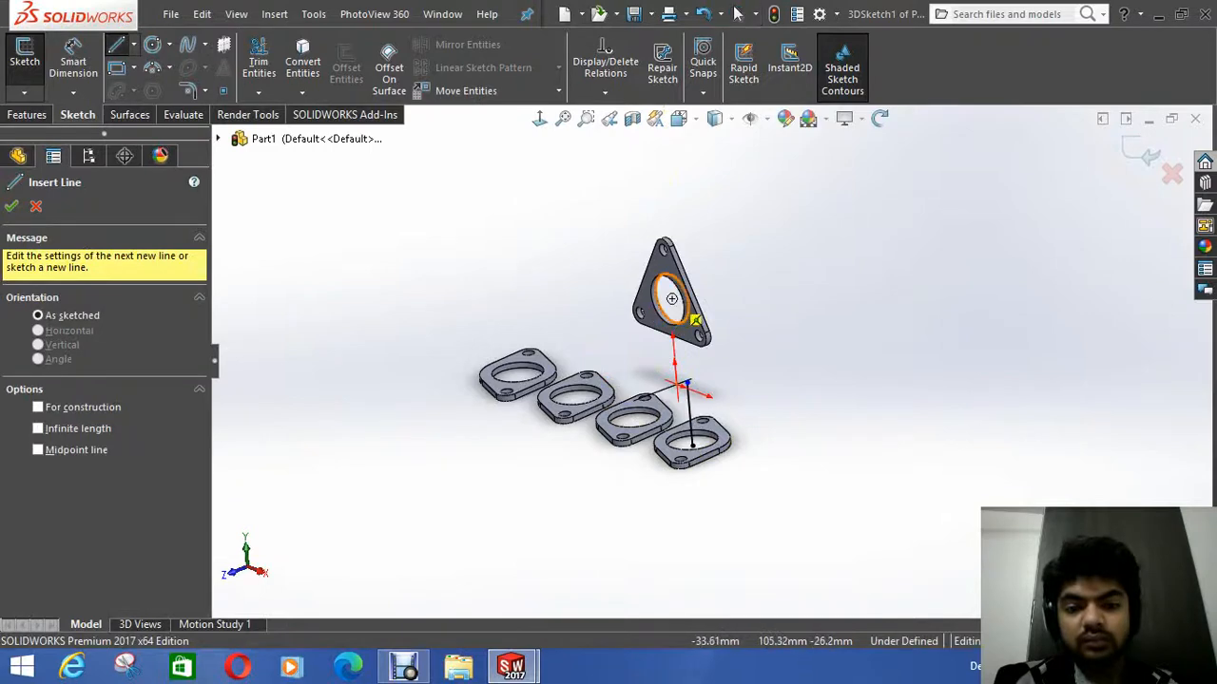
left_click(668, 298)
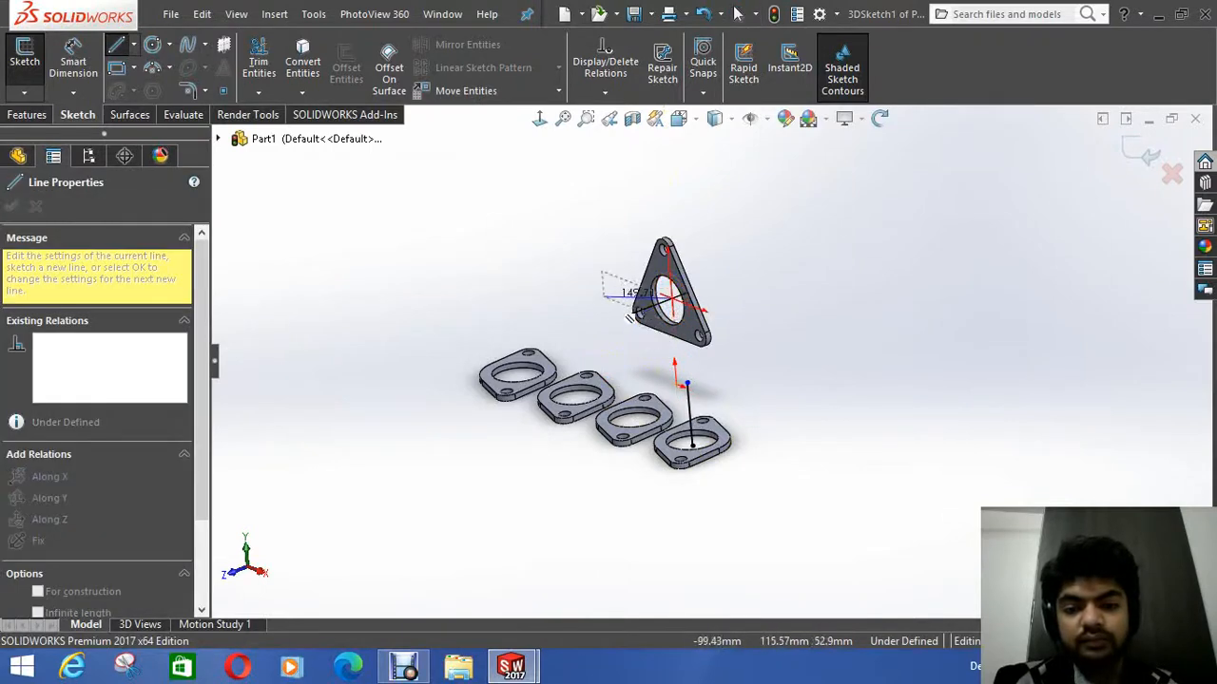
mouse_move(627, 318)
middle_mouse_down()
mouse_move(530, 307)
mouse_move(517, 353)
mouse_move(561, 402)
mouse_move(791, 393)
middle_mouse_up()
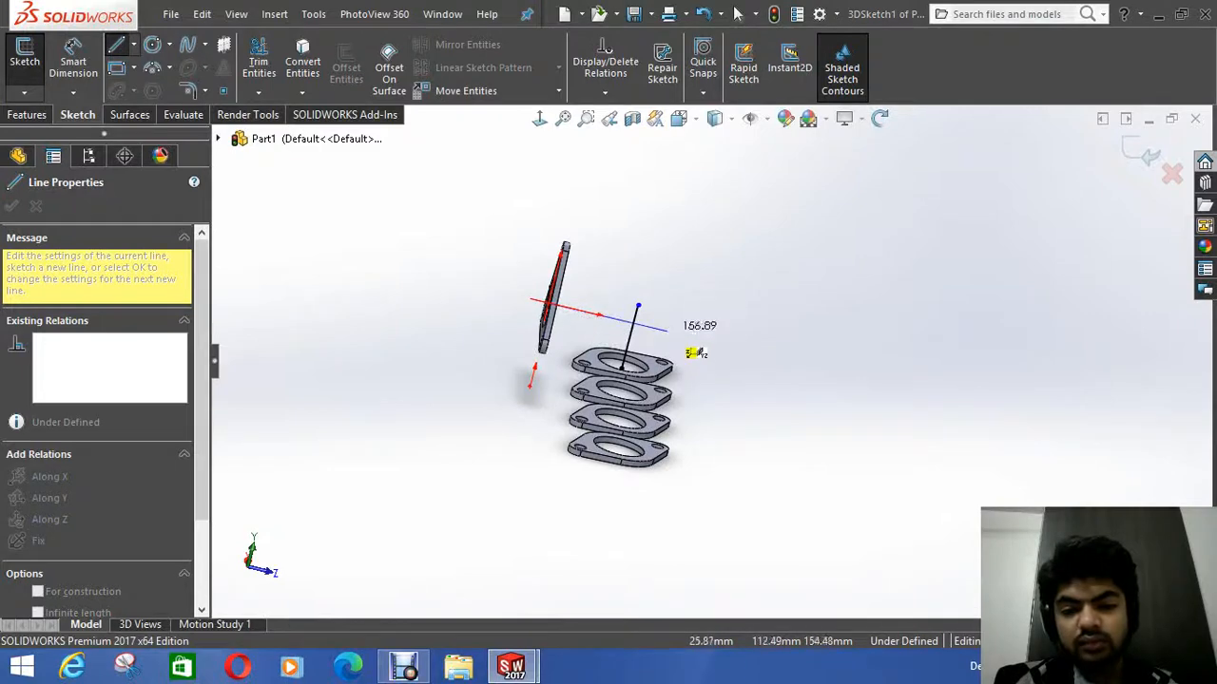
left_click(648, 327)
right_click(775, 228)
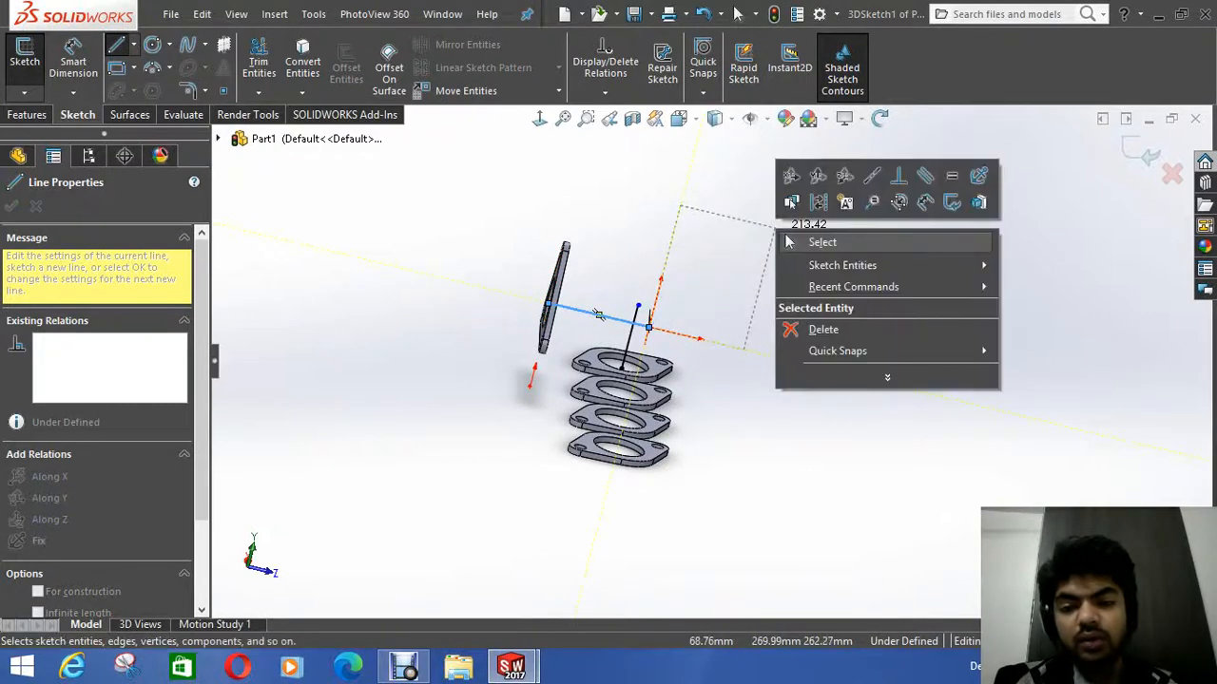
left_click(807, 241)
mouse_move(807, 241)
middle_mouse_down()
mouse_move(532, 252)
mouse_move(598, 295)
mouse_move(632, 283)
middle_mouse_up()
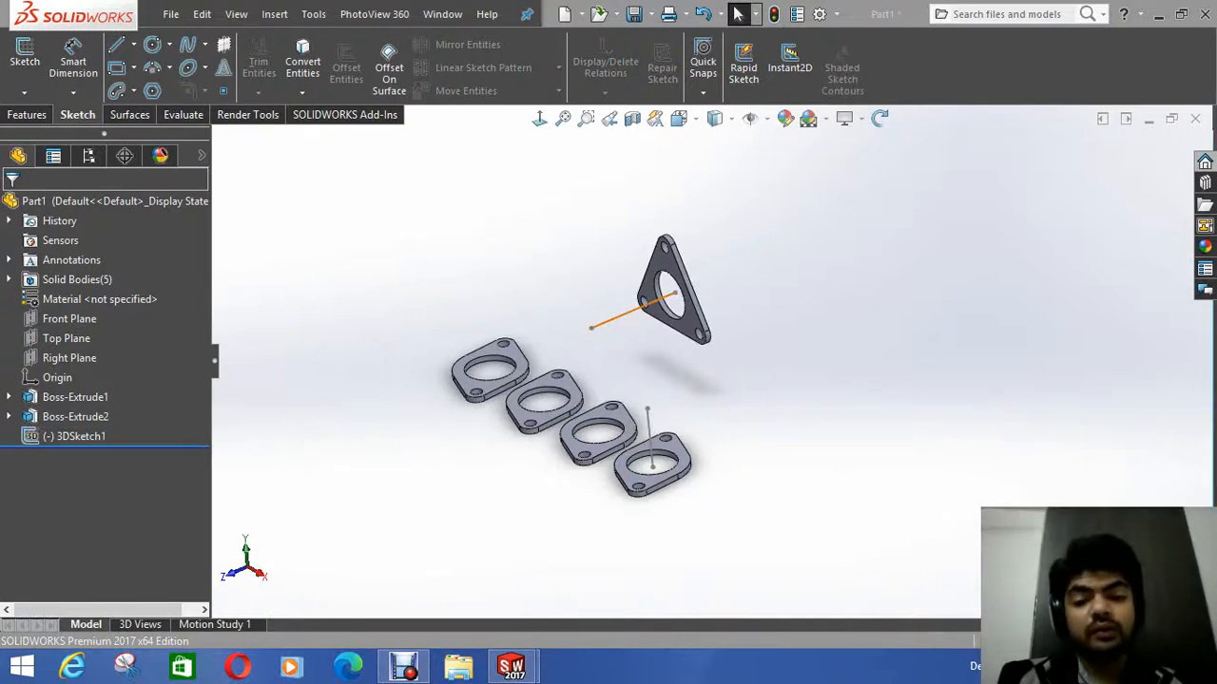
Step: Reopen the 3D sketch for editing and dimension the line from the triangular flange as 50 mm
left_click(649, 430)
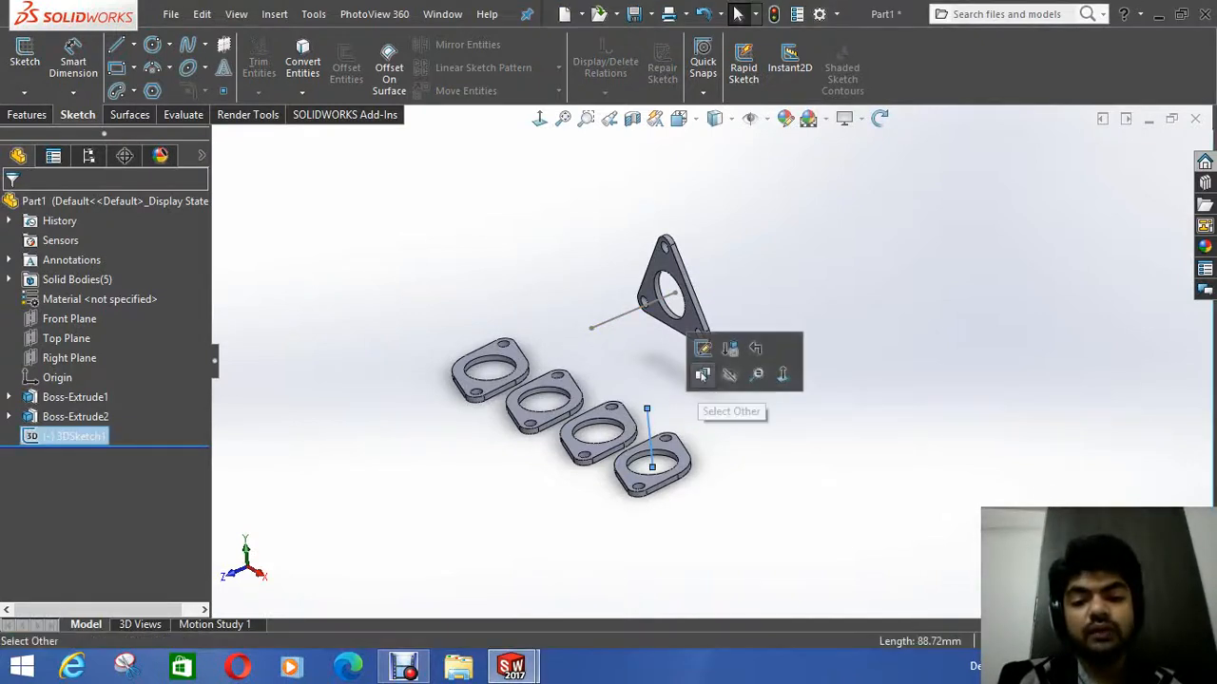
left_click(702, 351)
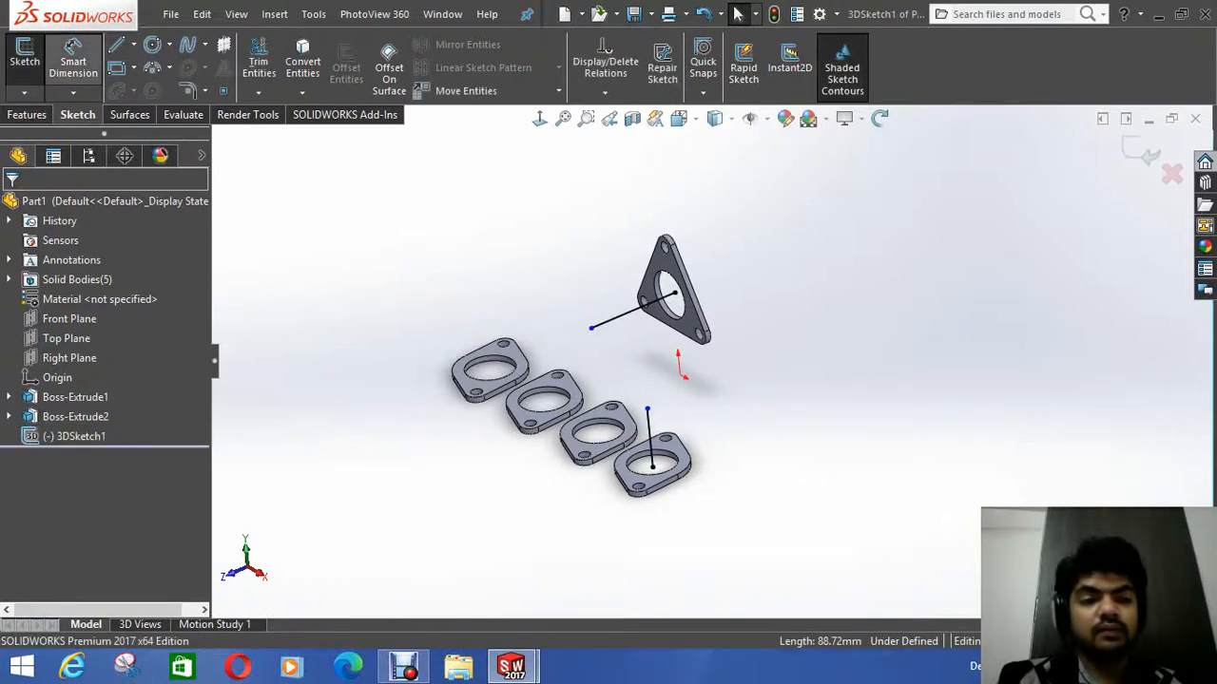
left_click(632, 311)
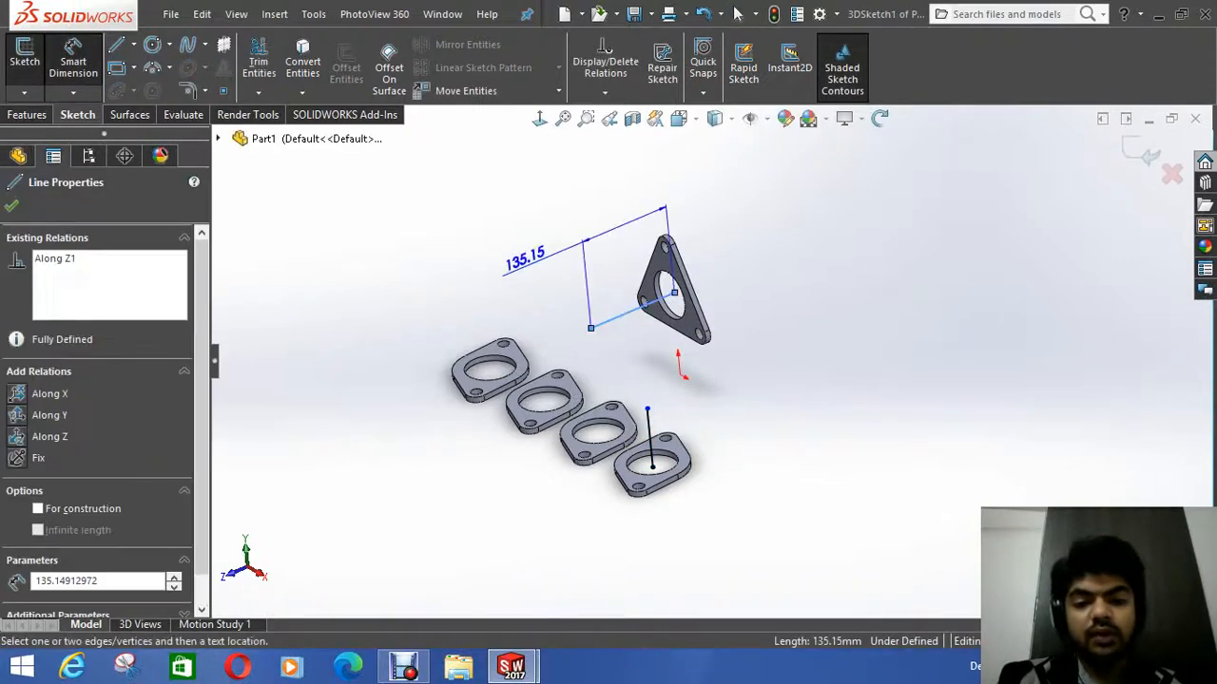
left_click(507, 251)
type("15")
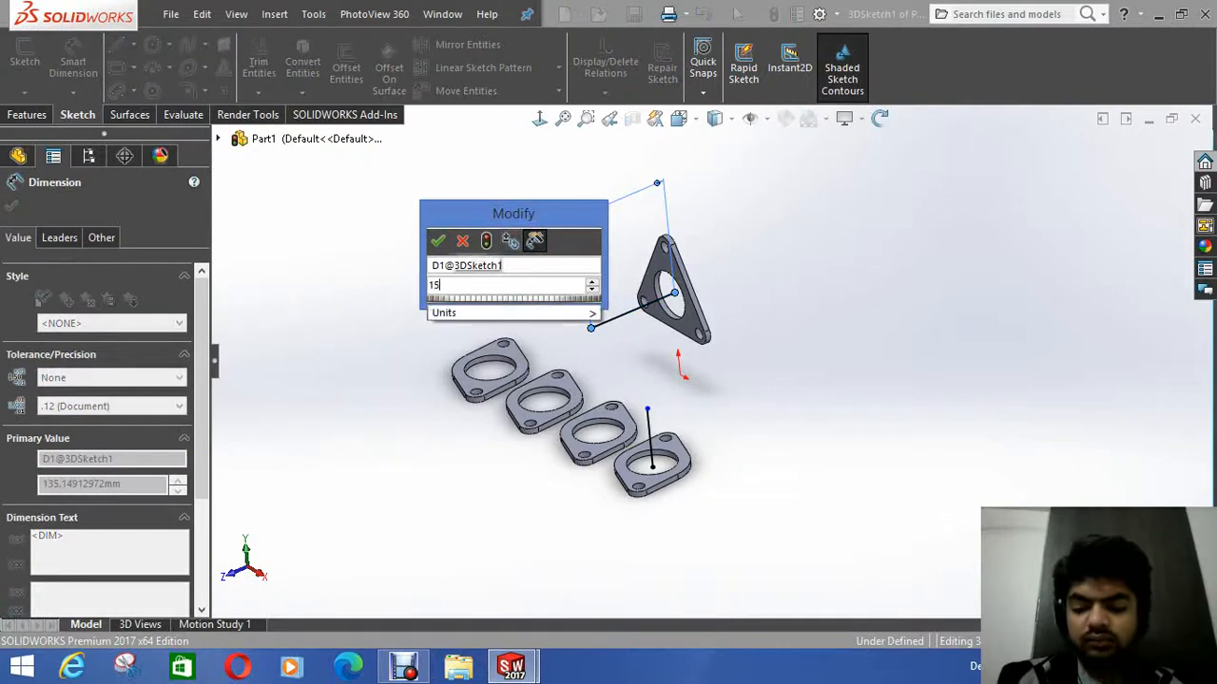
key("BackSpace")
key("BackSpace")
type("50")
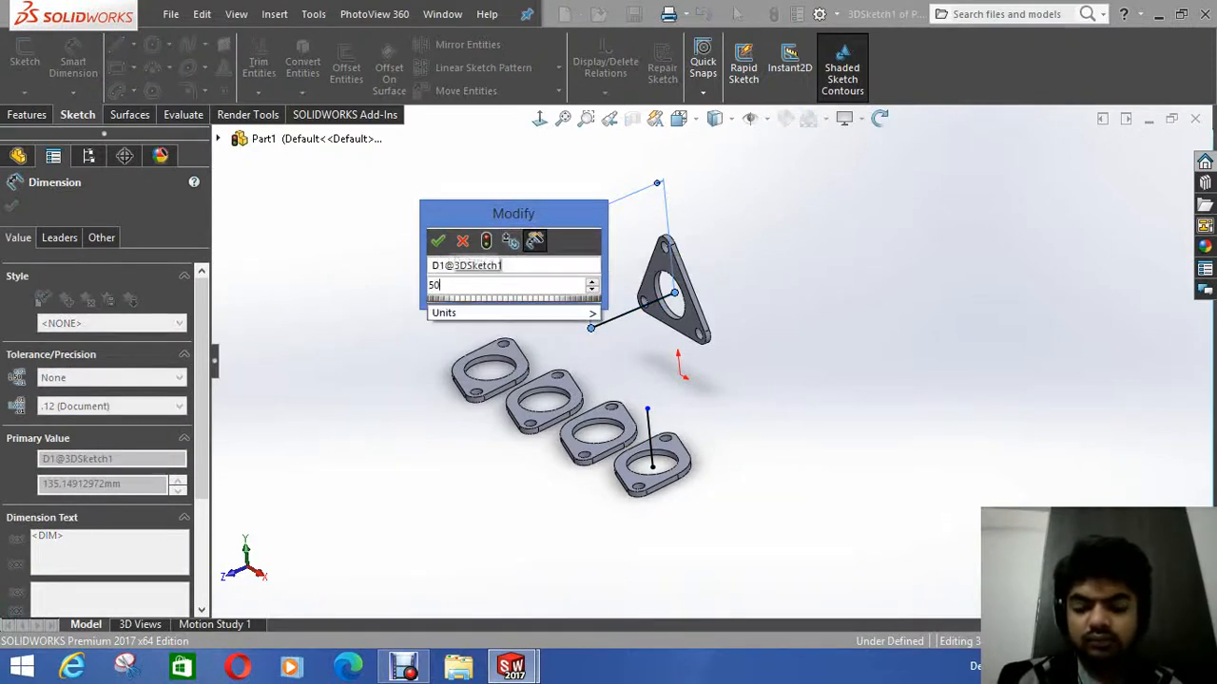
key("Return")
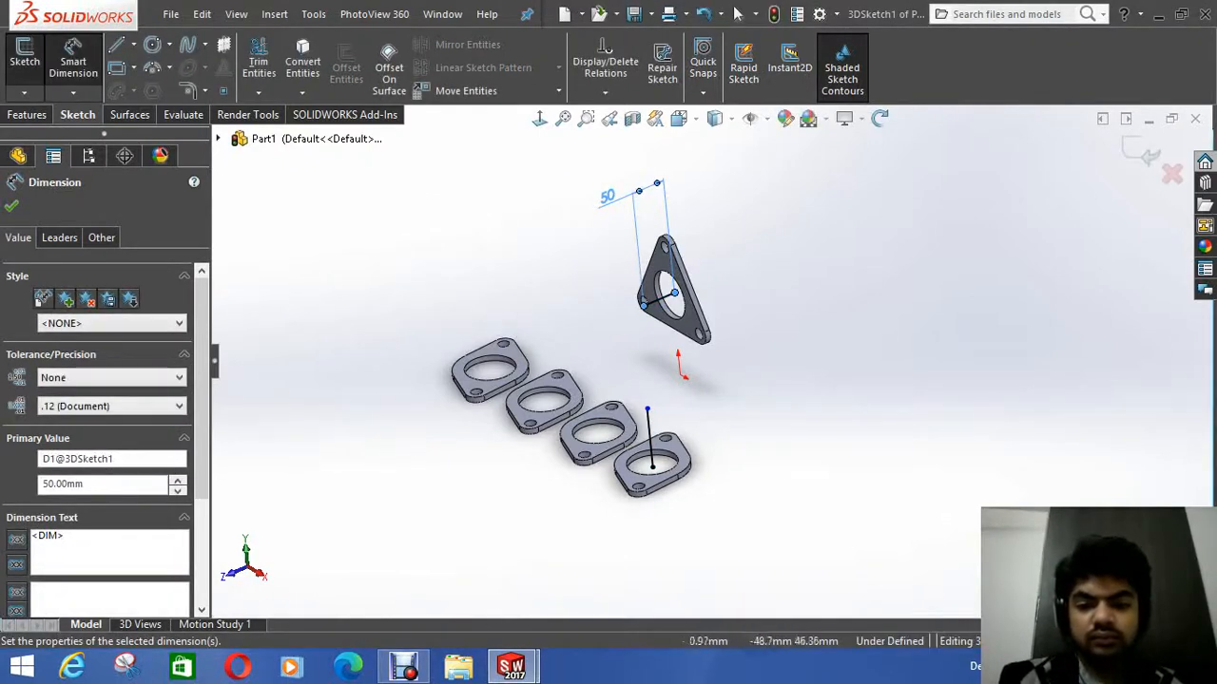
Step: Dimension the vertical line above the end flange as 120 mm
left_click(647, 437)
left_click(755, 413)
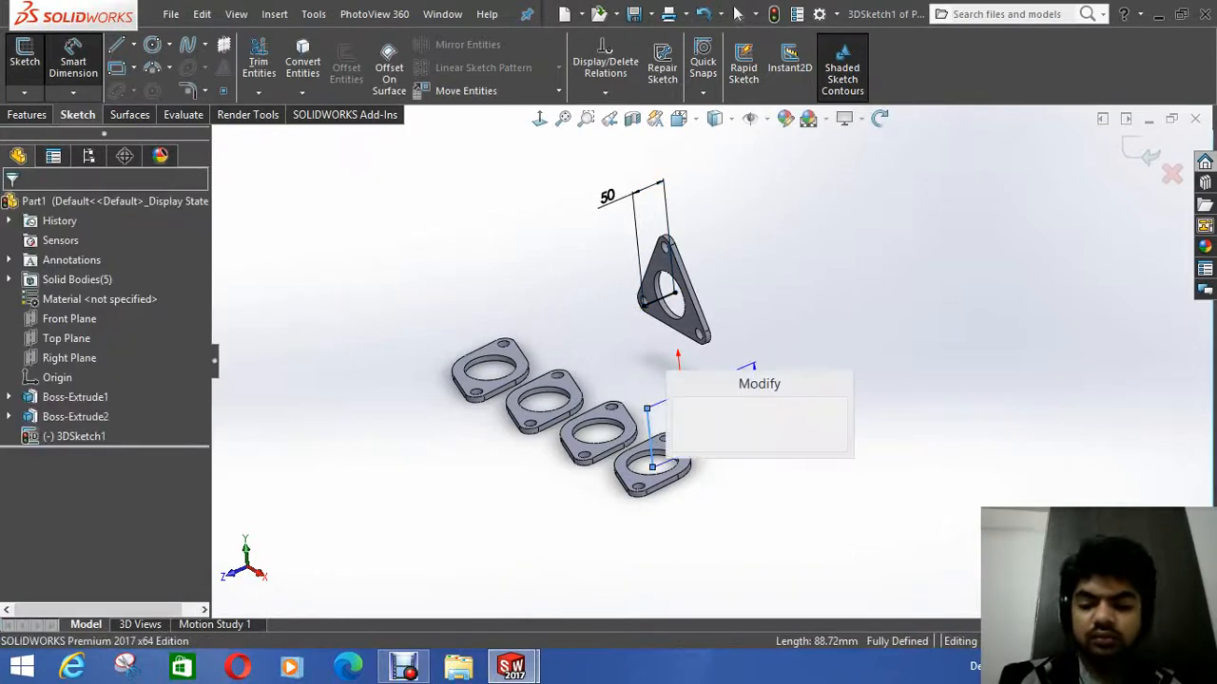
type("120")
key("Return")
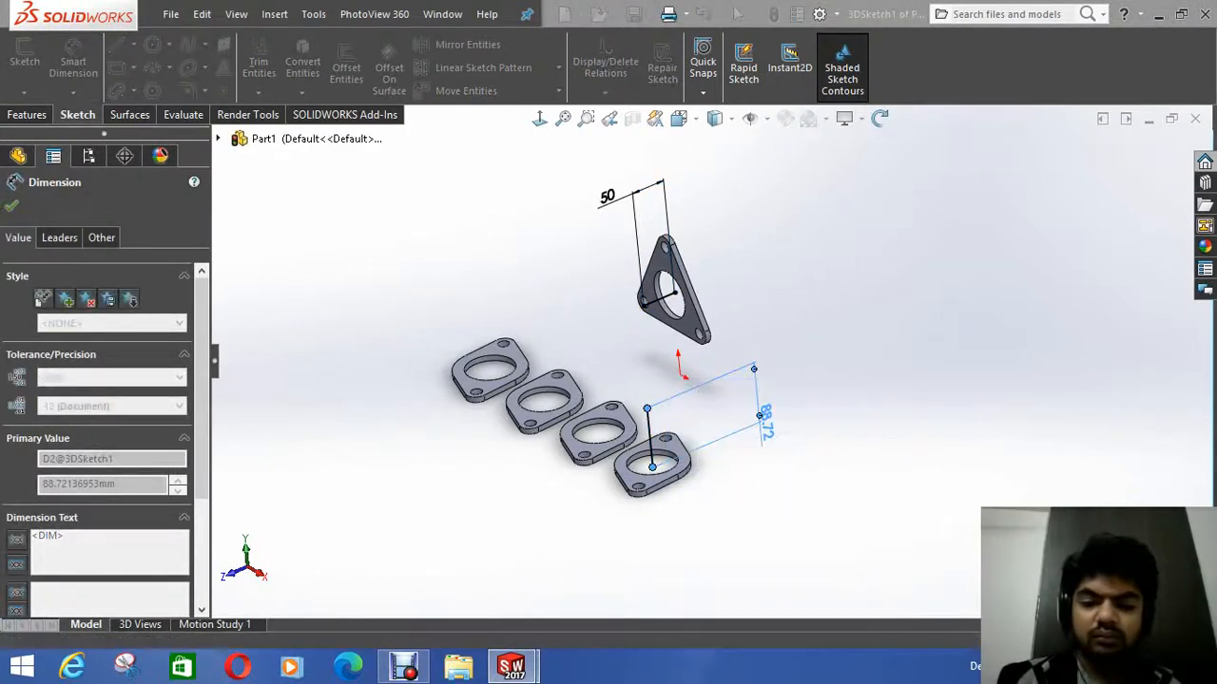
Step: Connect the free end of the triangular flange's line to the top of the vertical line with a sloped 3D line
middle_click_drag(670, 295, 761, 295)
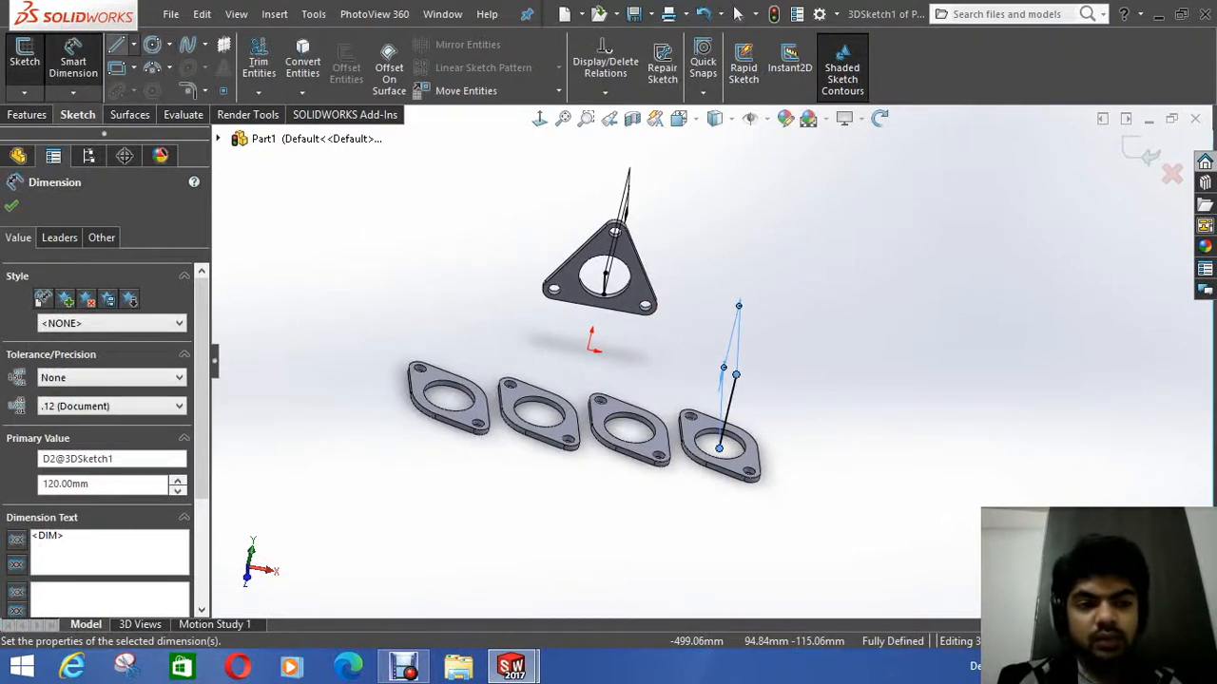
left_click(116, 45)
middle_click_drag(637, 330, 654, 362)
middle_click_drag(764, 282, 635, 320)
left_click(618, 285)
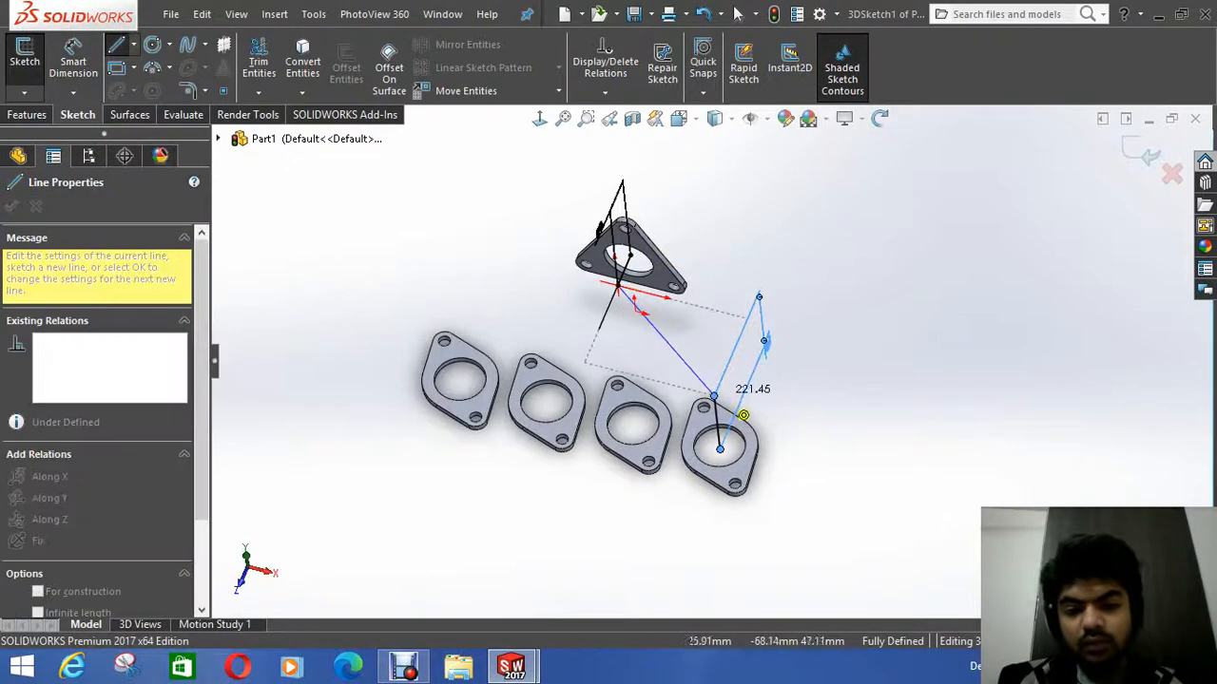
left_click(714, 395)
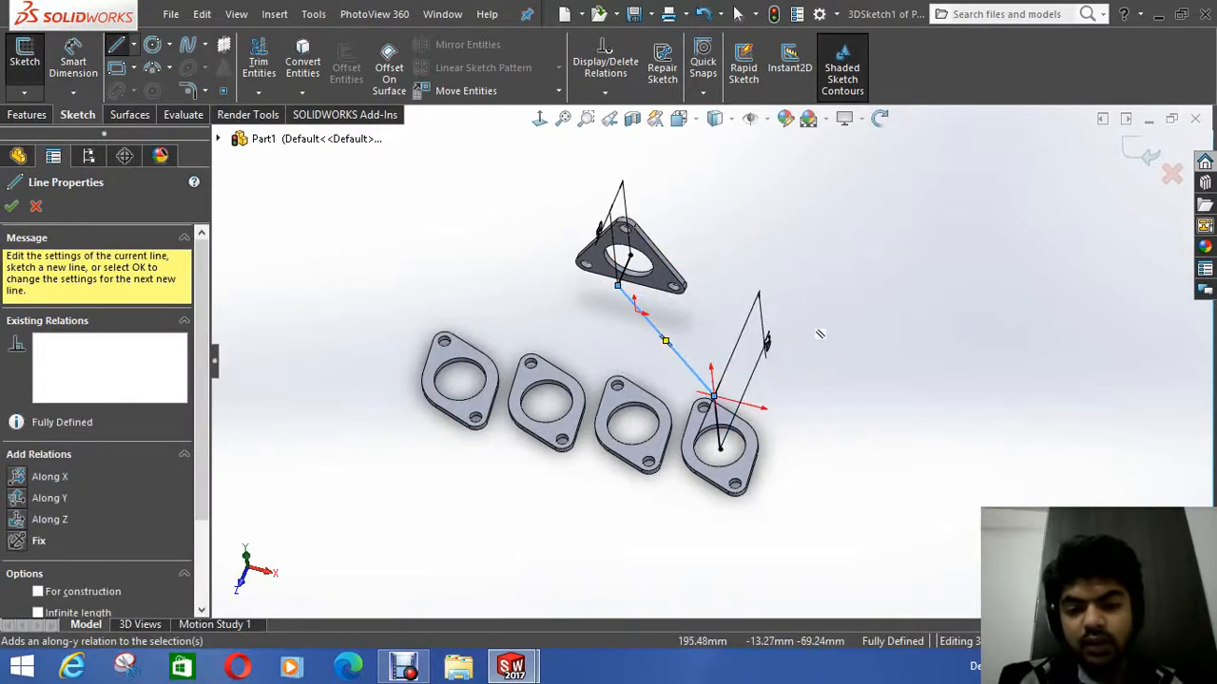
mouse_move(820, 333)
middle_mouse_down()
mouse_move(894, 276)
mouse_move(847, 266)
mouse_move(835, 280)
middle_mouse_up()
right_click(823, 244)
left_click(836, 258)
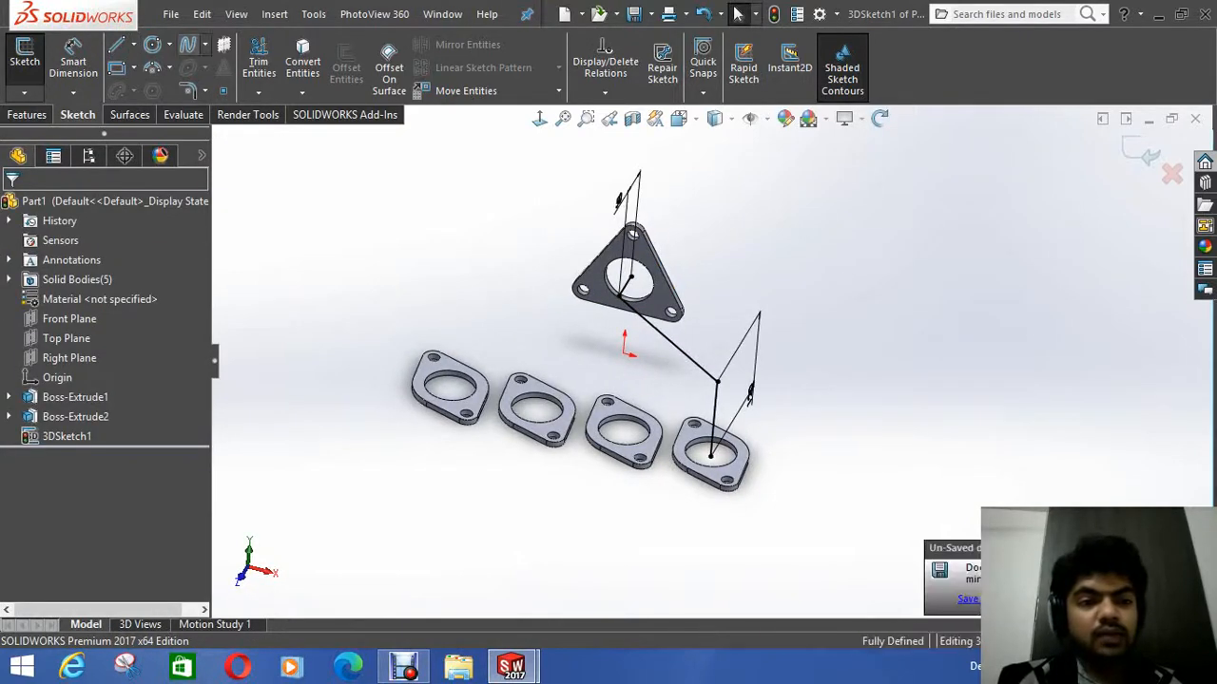
Step: Fillet the 3D path's corner at the triangular flange with a 50 mm radius
left_click(189, 90)
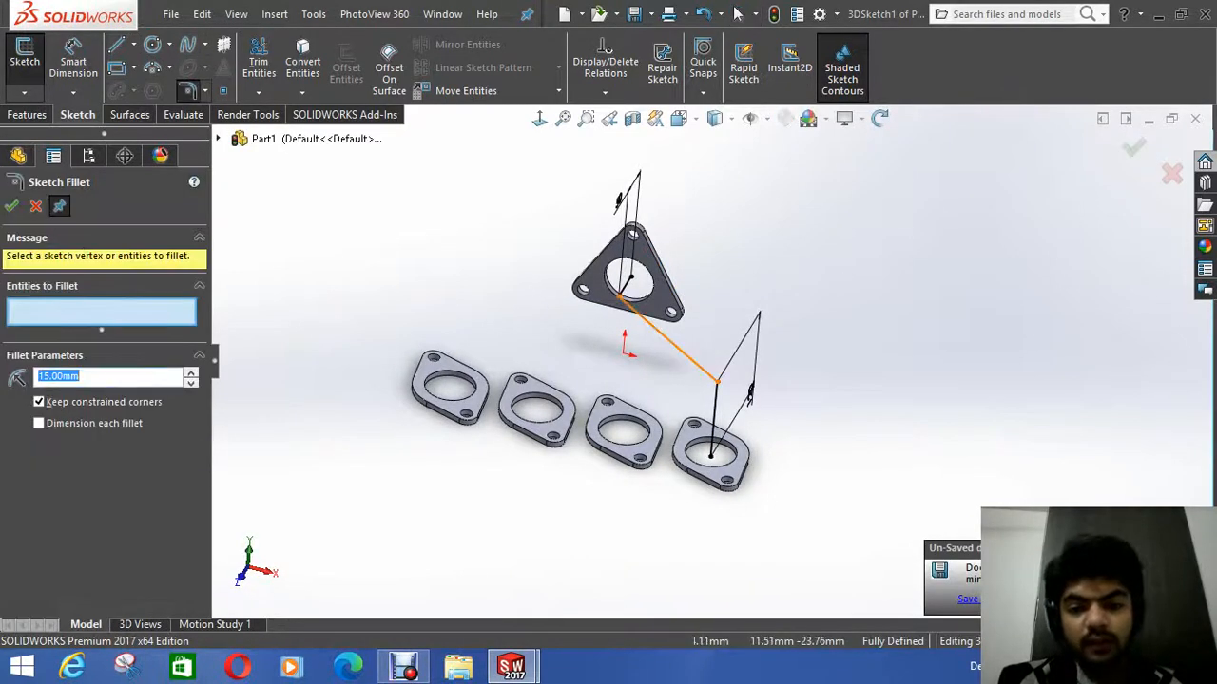
left_click(617, 297)
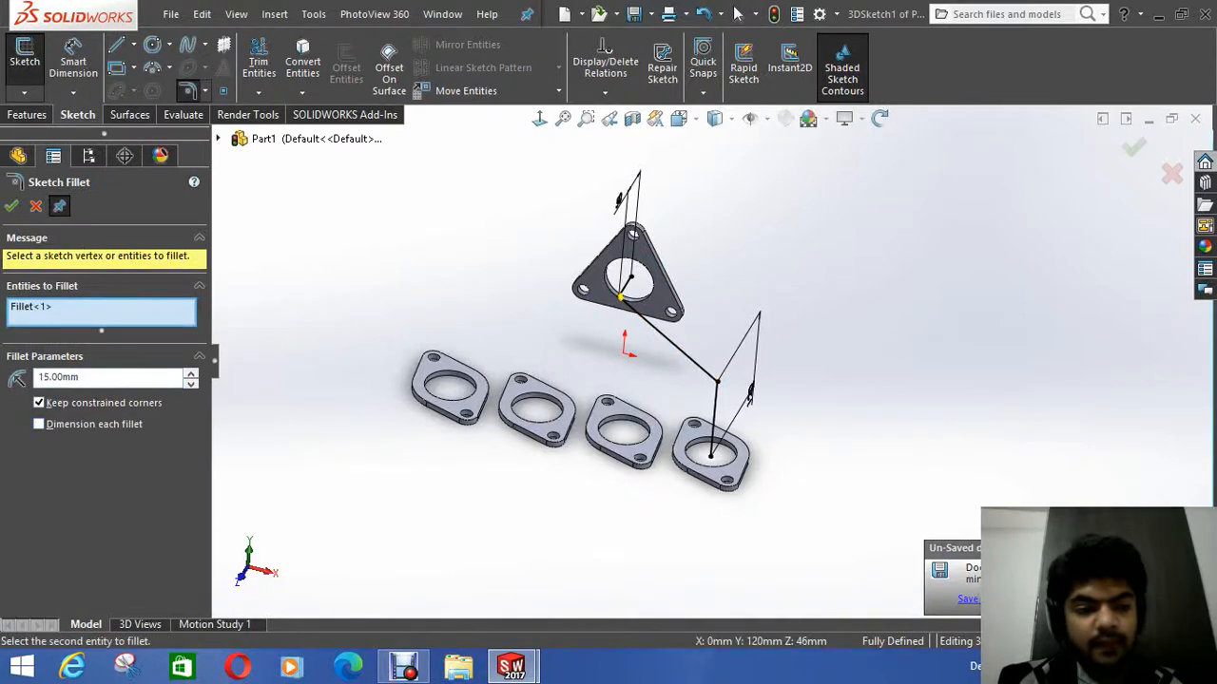
left_click(59, 378)
type("50")
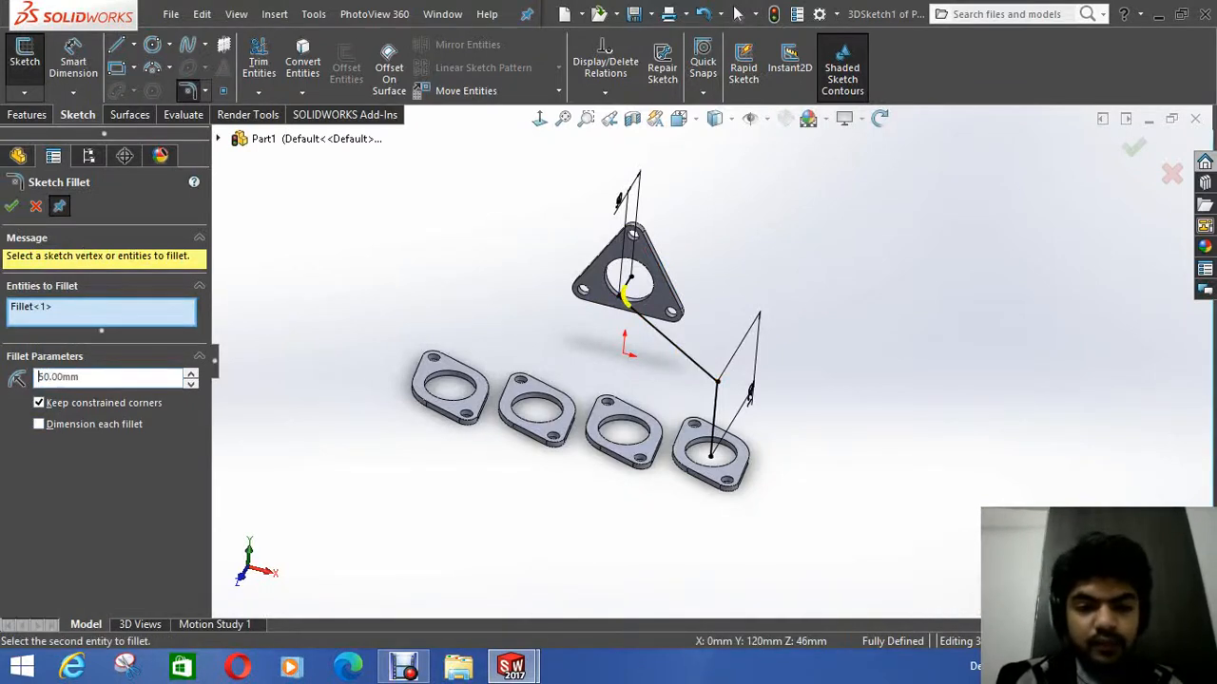
key("Return")
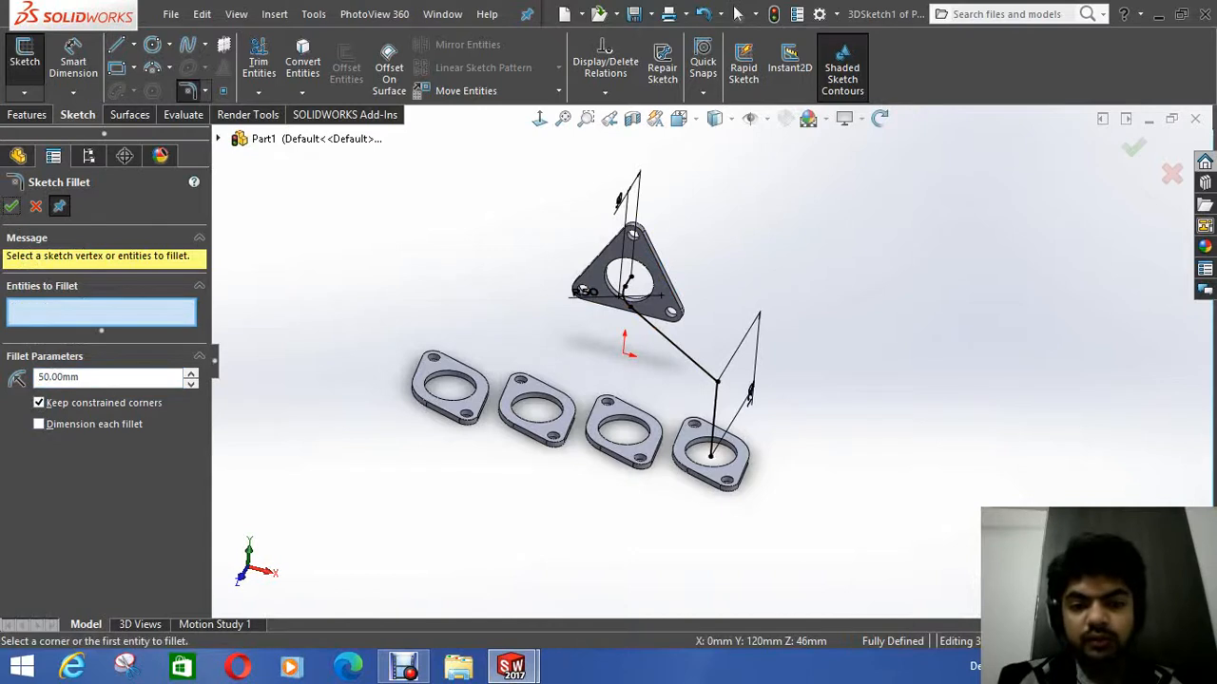
Step: Fillet the path's corner above the end flange with an 80 mm radius and exit the 3D sketch
left_click(713, 385)
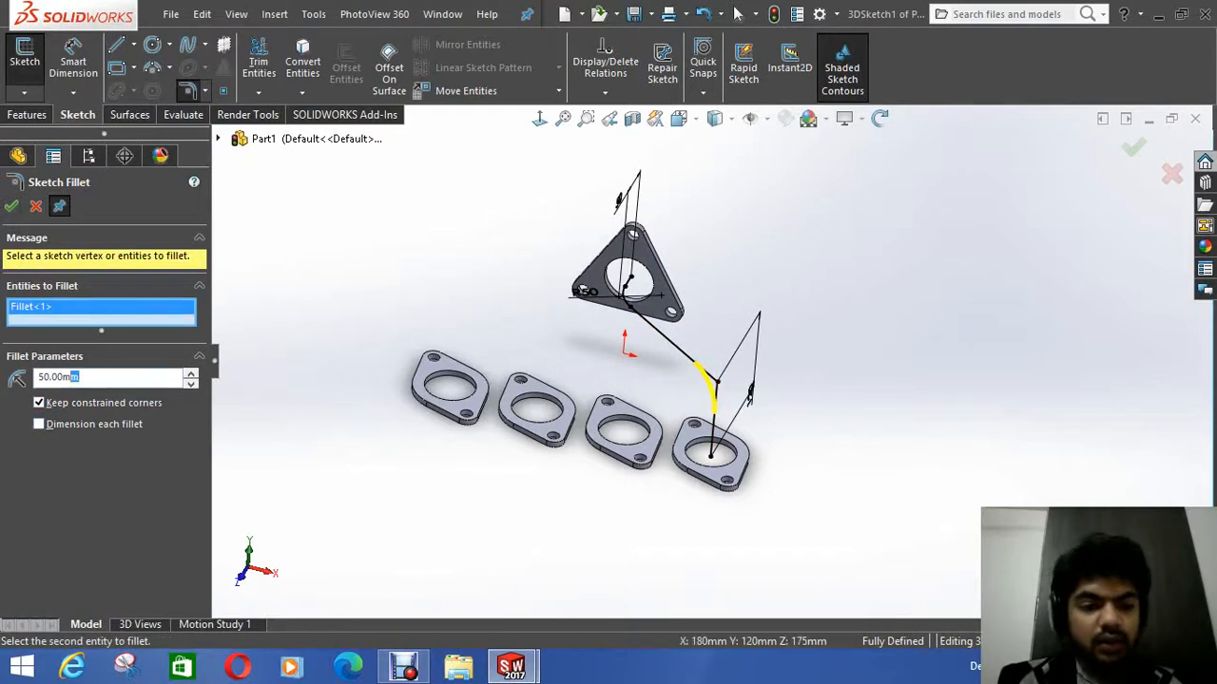
type("80")
key("Return")
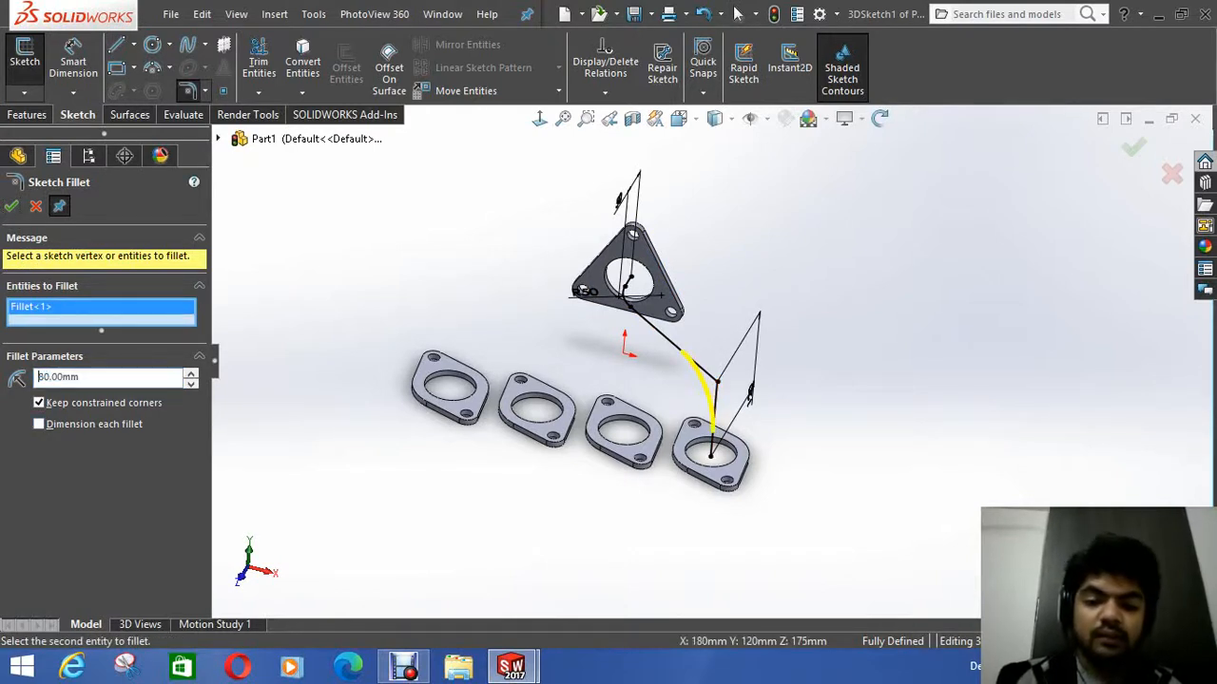
key("Return")
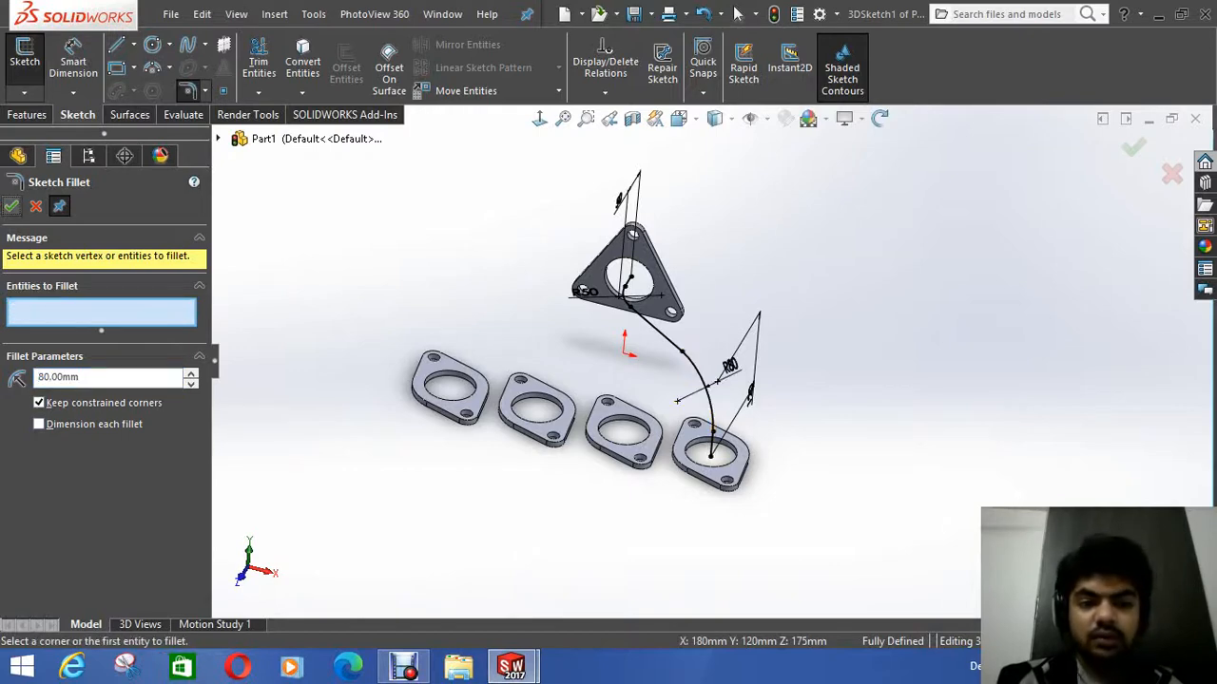
middle_click_drag(713, 431, 642, 435)
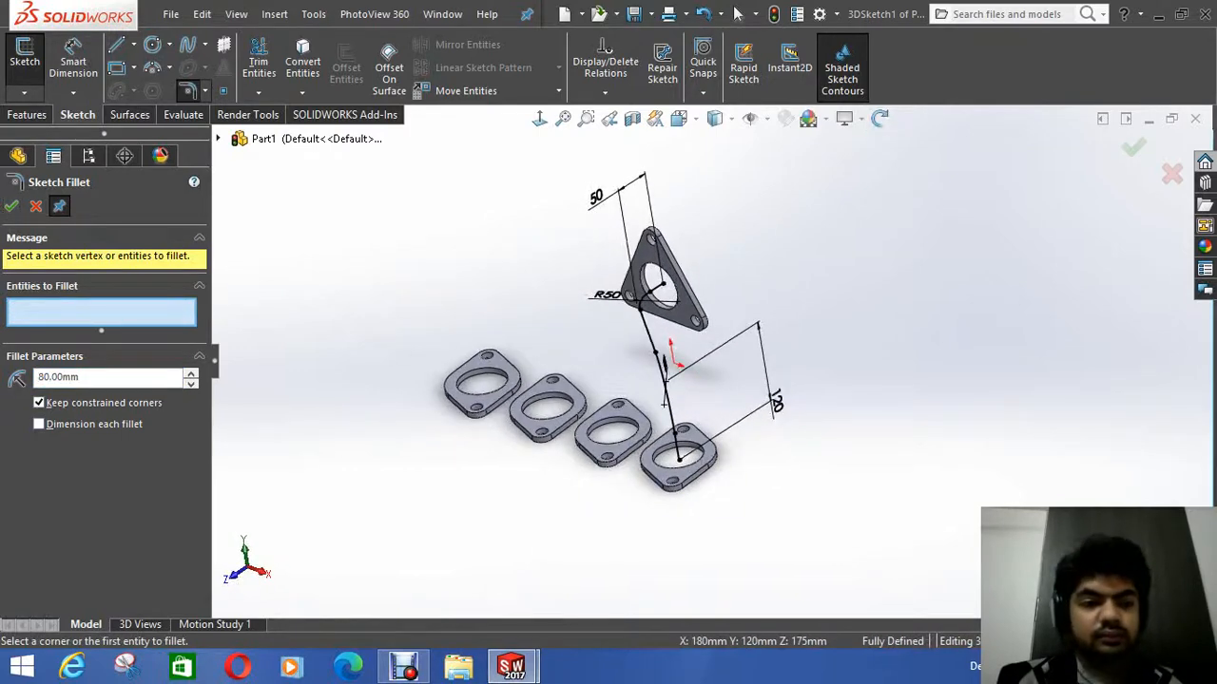
key("Return")
mouse_move(686, 293)
middle_mouse_down()
mouse_move(613, 292)
mouse_move(684, 291)
mouse_move(706, 335)
mouse_move(781, 285)
mouse_move(751, 323)
middle_mouse_up()
mouse_move(668, 319)
middle_mouse_down()
mouse_move(684, 342)
mouse_move(662, 410)
mouse_move(703, 380)
mouse_move(655, 406)
middle_mouse_up()
key("ctrl+b")
left_click(655, 406)
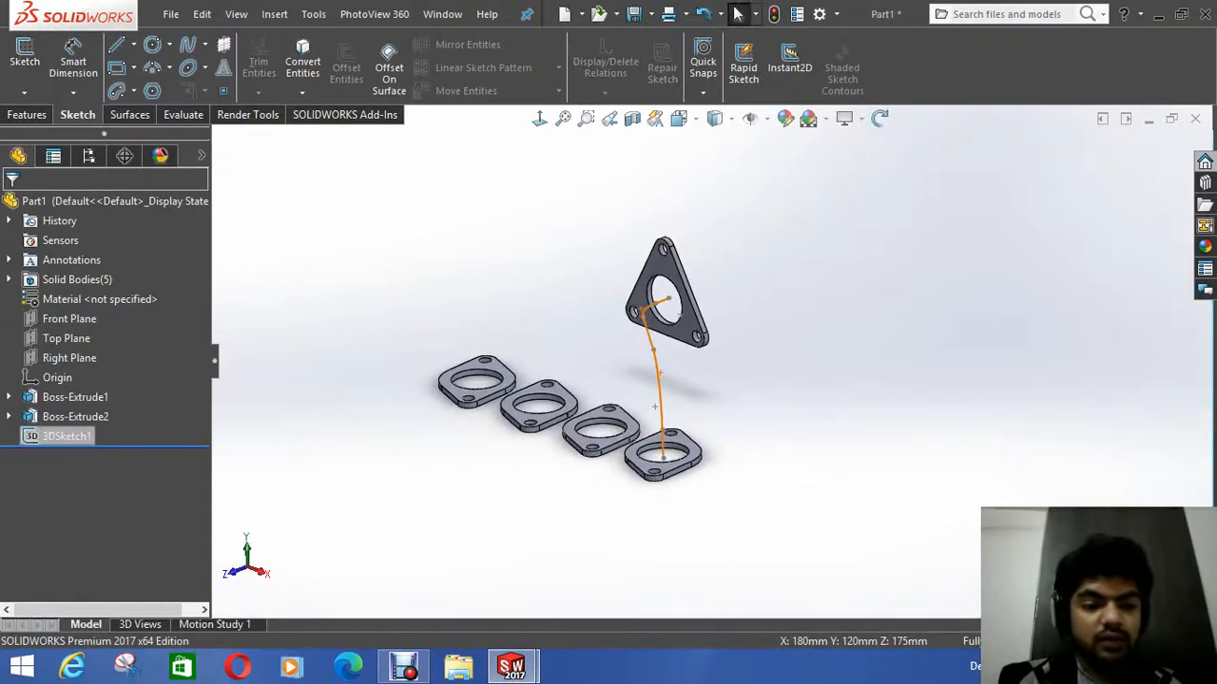
Step: Start a new 3D sketch and draw a vertical line about 117 mm long from the hole centre of the flange beside the end flange
left_click(24, 93)
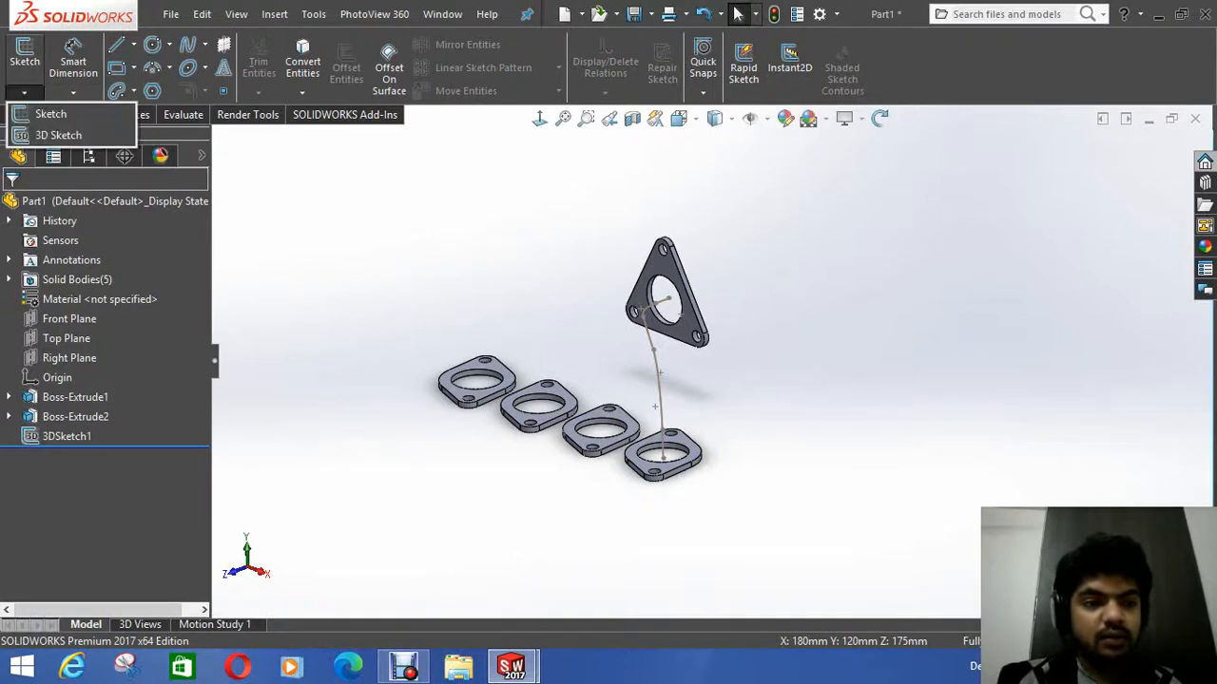
left_click(57, 135)
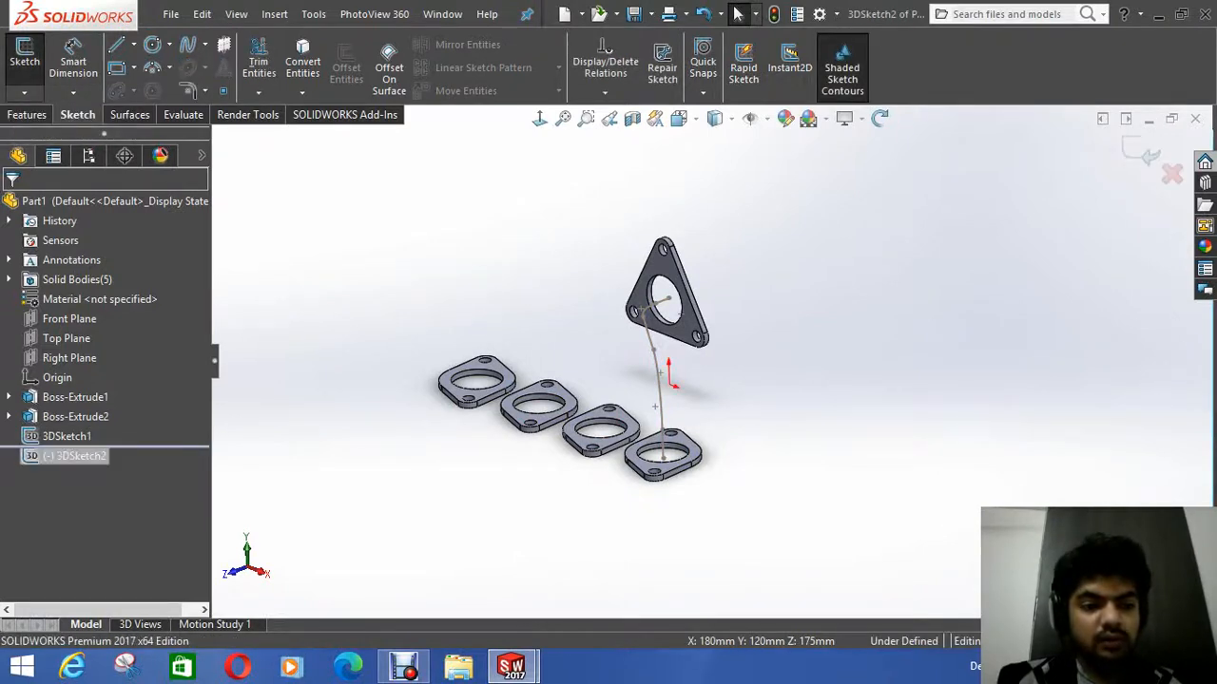
mouse_move(665, 399)
middle_mouse_down()
mouse_move(686, 388)
mouse_move(679, 398)
middle_mouse_up()
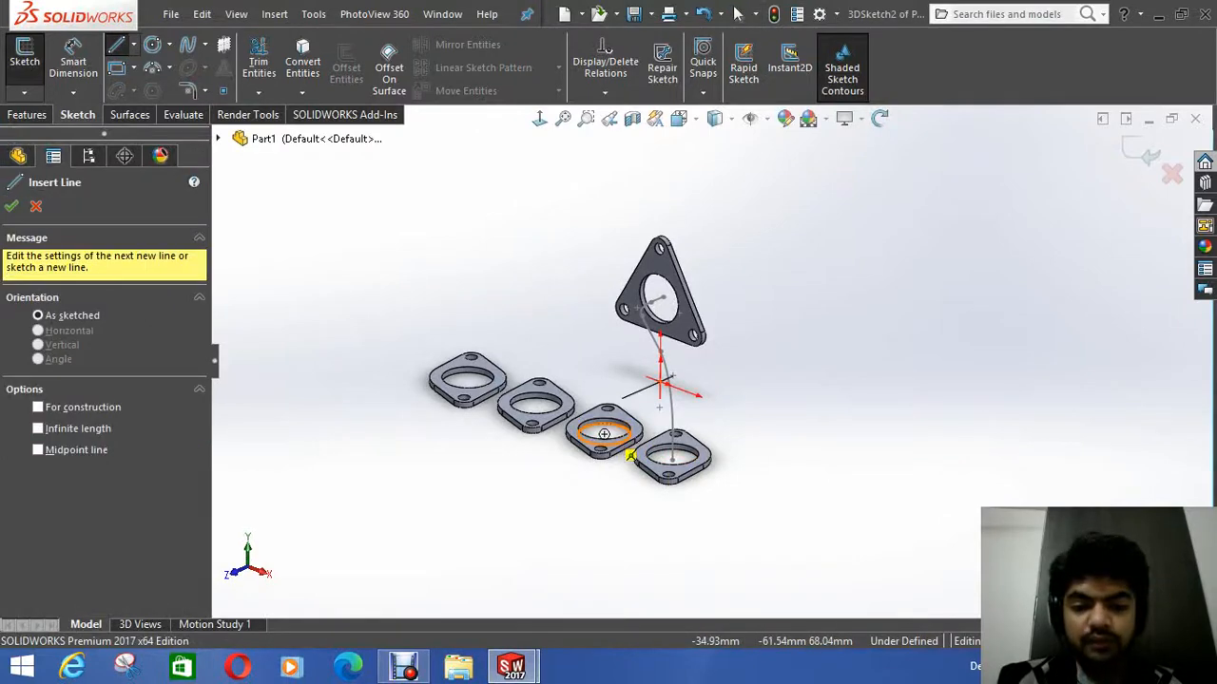
left_click(605, 433)
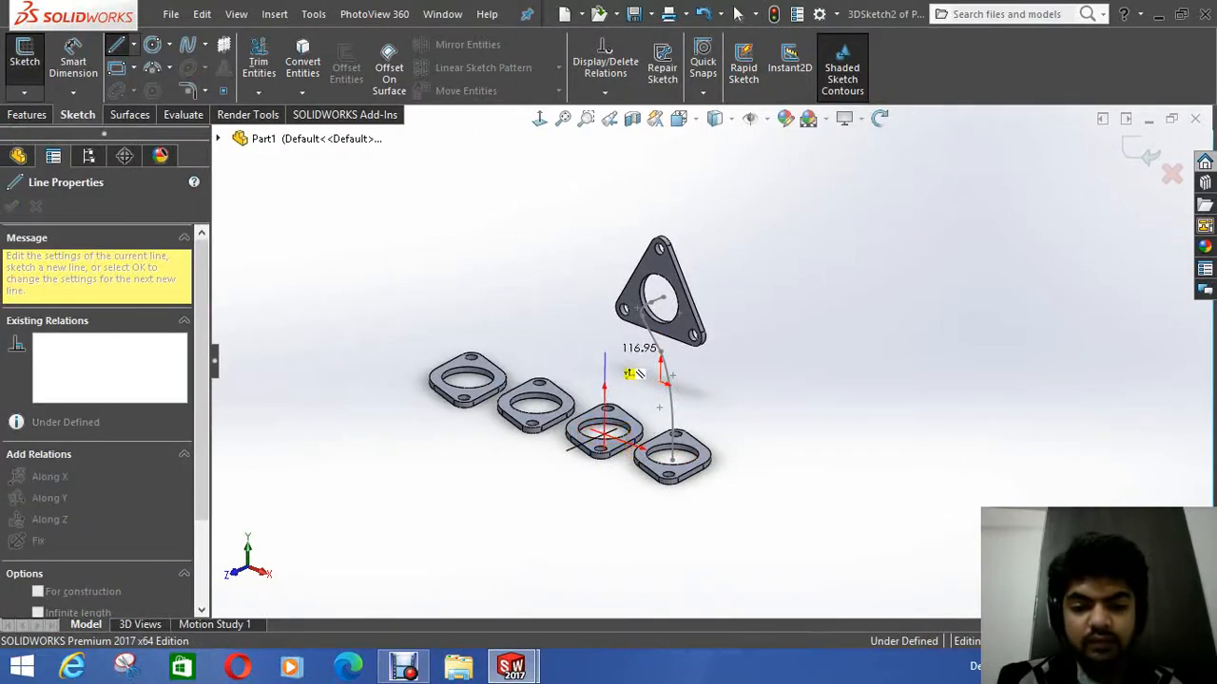
left_click(605, 352)
right_click(614, 348)
left_click(625, 354)
Step: Dimension the new vertical line as 120 mm
left_click(73, 59)
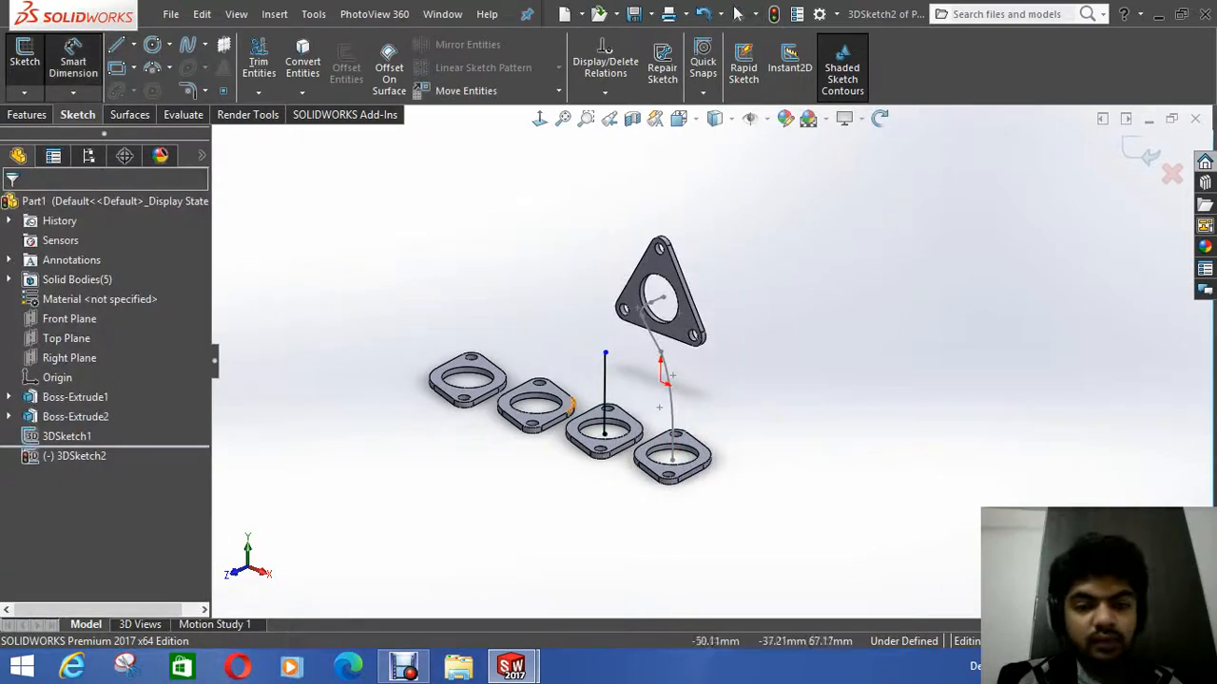
left_click(605, 390)
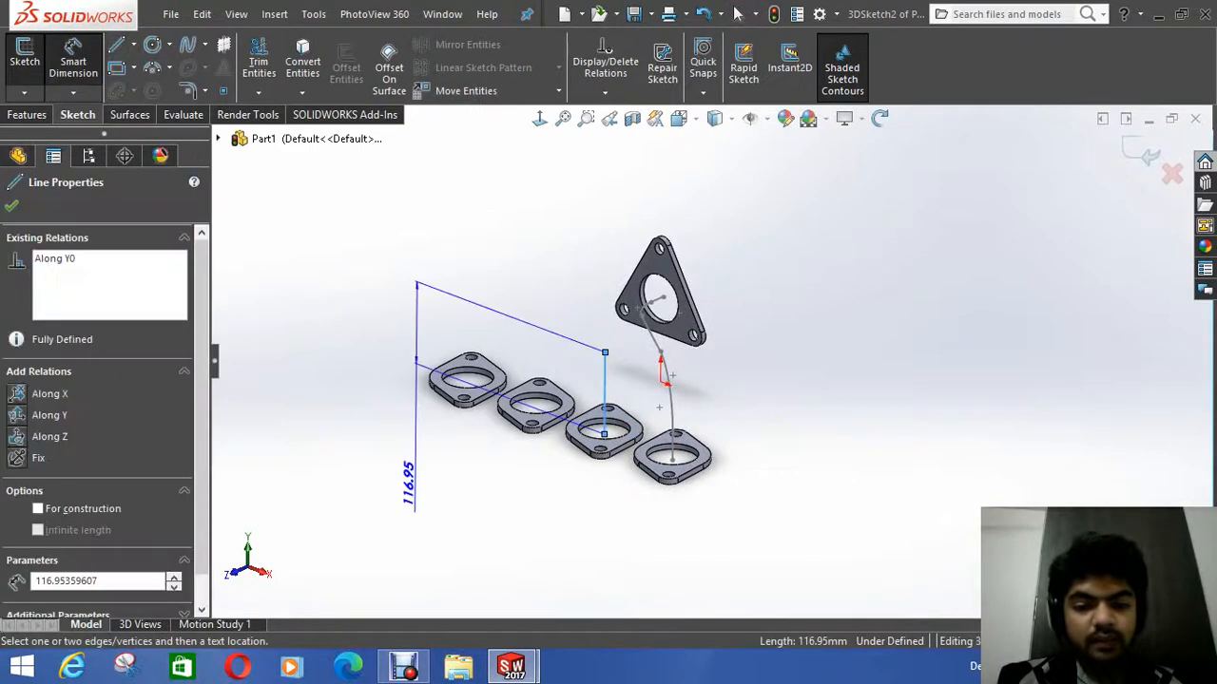
left_click(408, 437)
type("120")
key("Return")
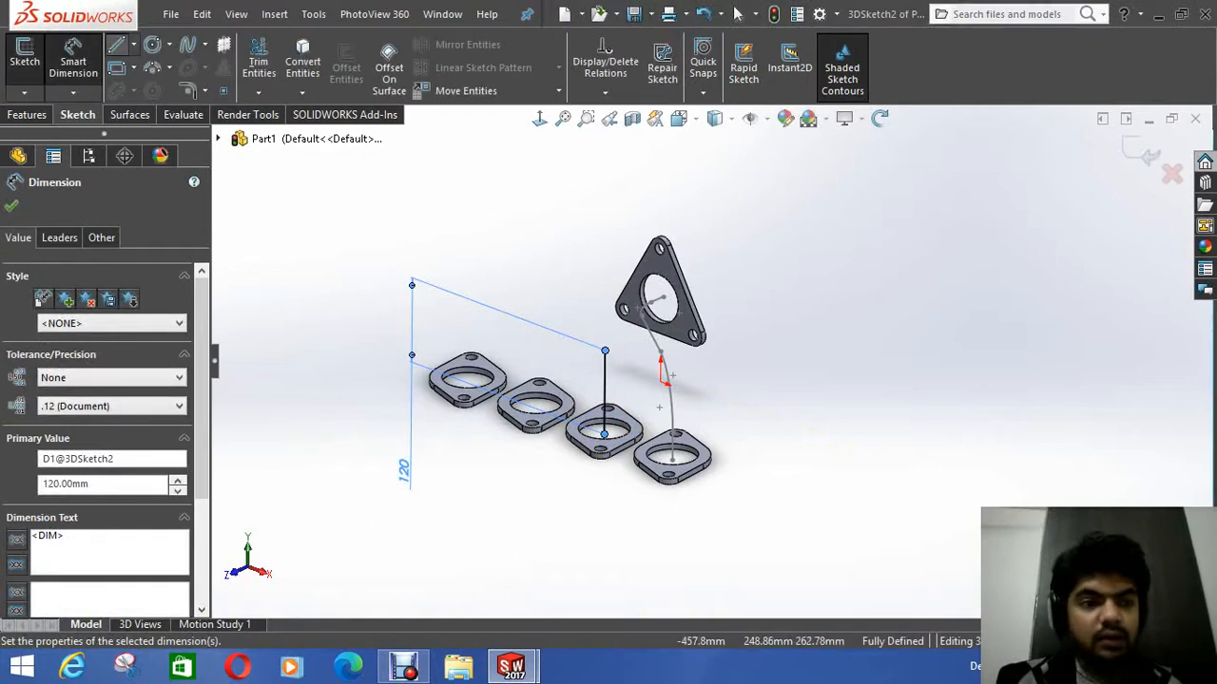
Step: Draw a 3D line about 131 mm long along Z from the centre of the triangular flange's large hole
left_click(117, 45)
left_click(662, 296)
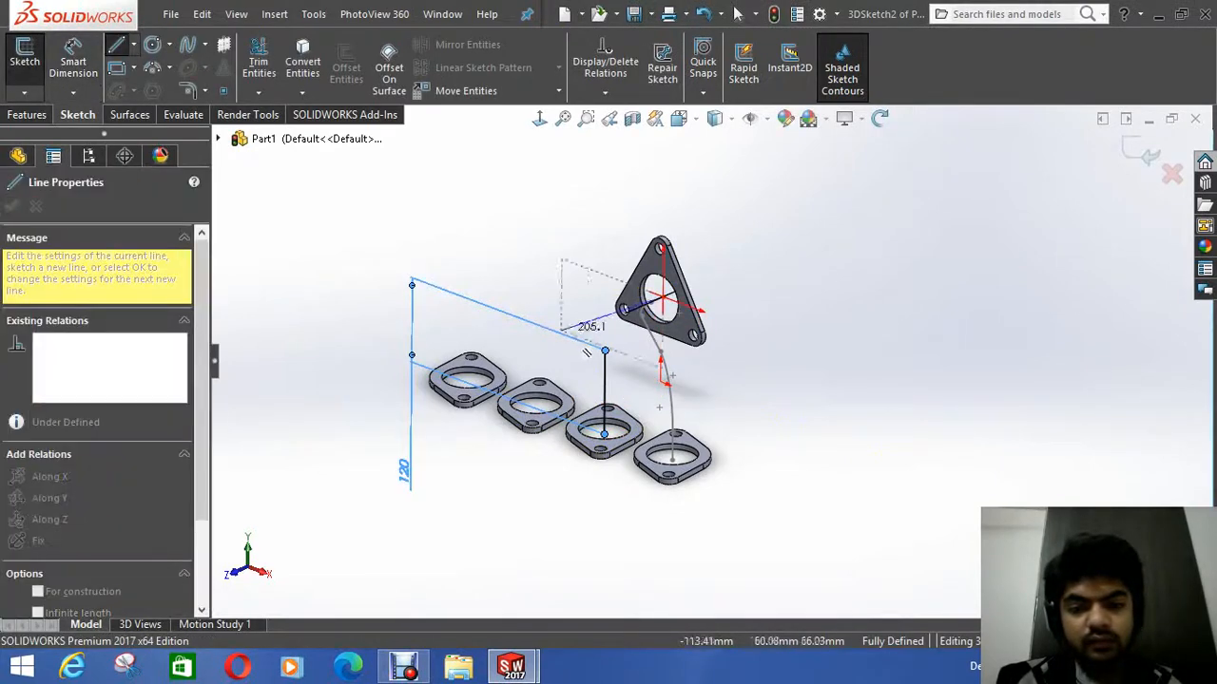
middle_click_drag(630, 357, 671, 299)
middle_click_drag(616, 346, 629, 350)
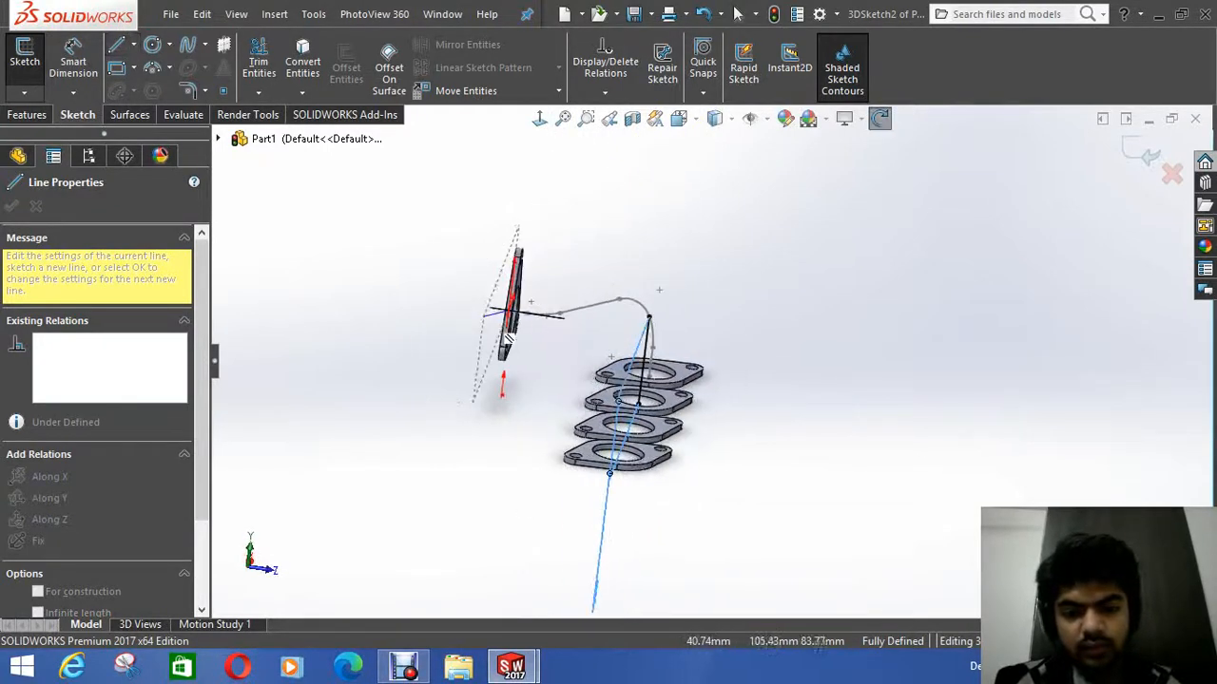
left_click(638, 352)
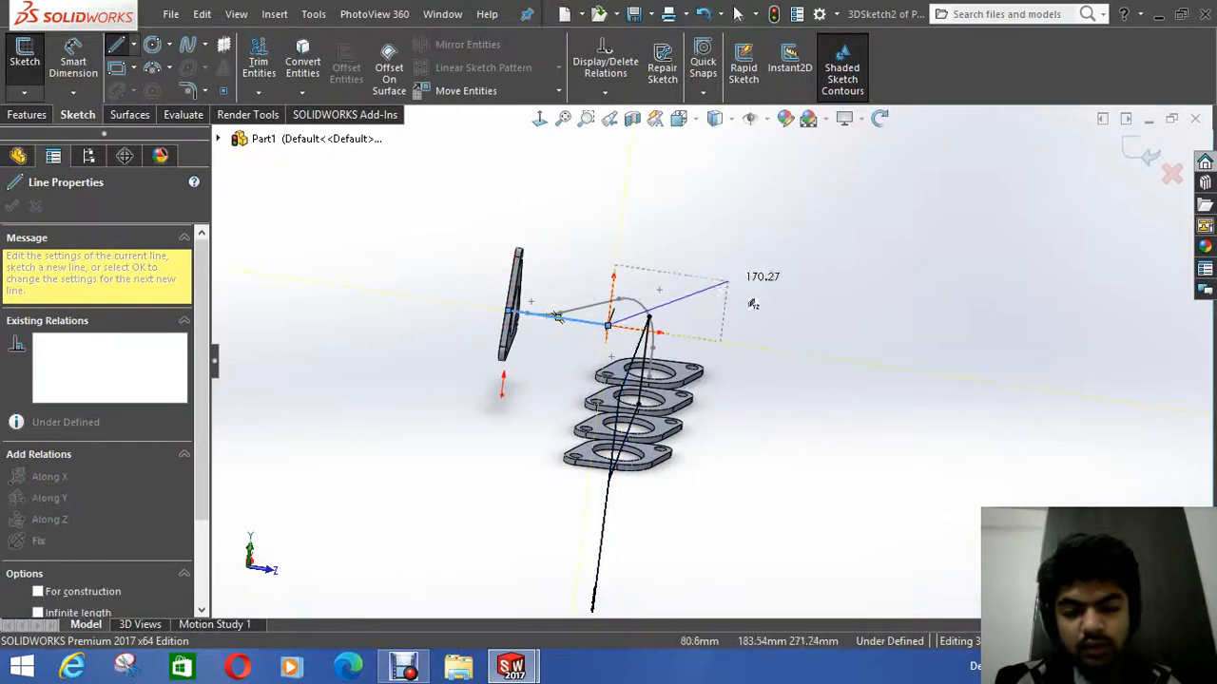
right_click(741, 277)
left_click(744, 282)
middle_click_drag(744, 282, 704, 282)
middle_click_drag(556, 596, 485, 366)
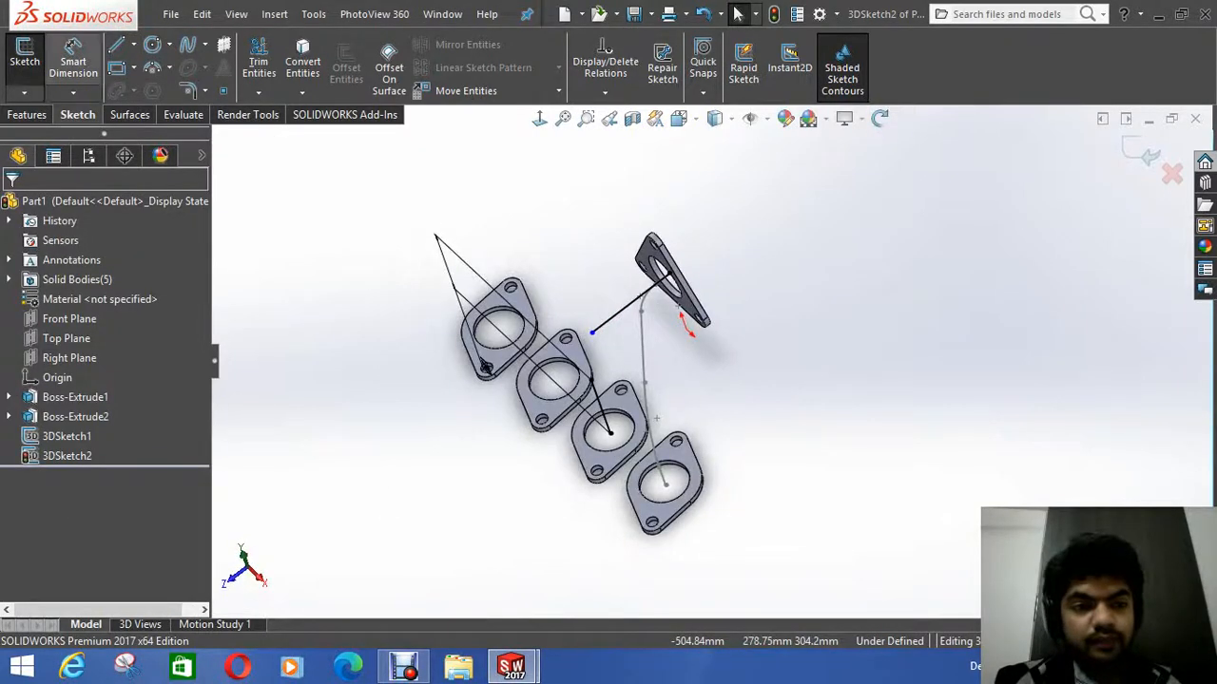
Step: Dimension the Z-direction line from the triangular flange as 50 mm
left_click(74, 62)
left_click(617, 313)
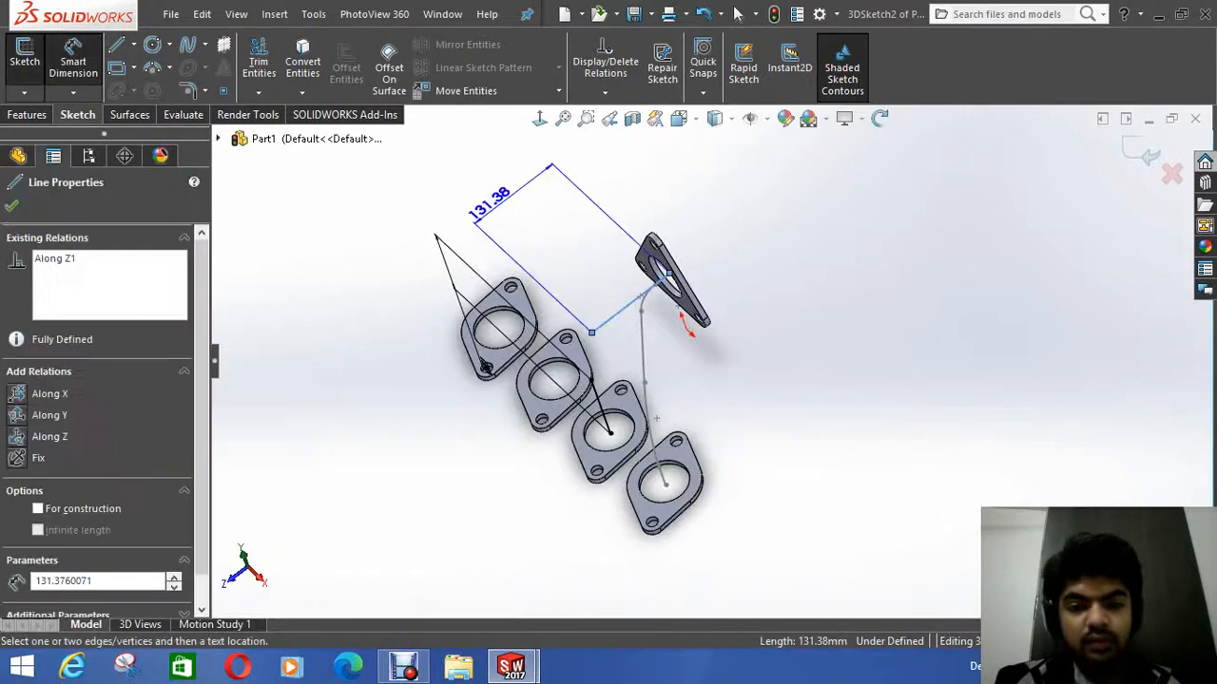
left_click(499, 202)
key("Return")
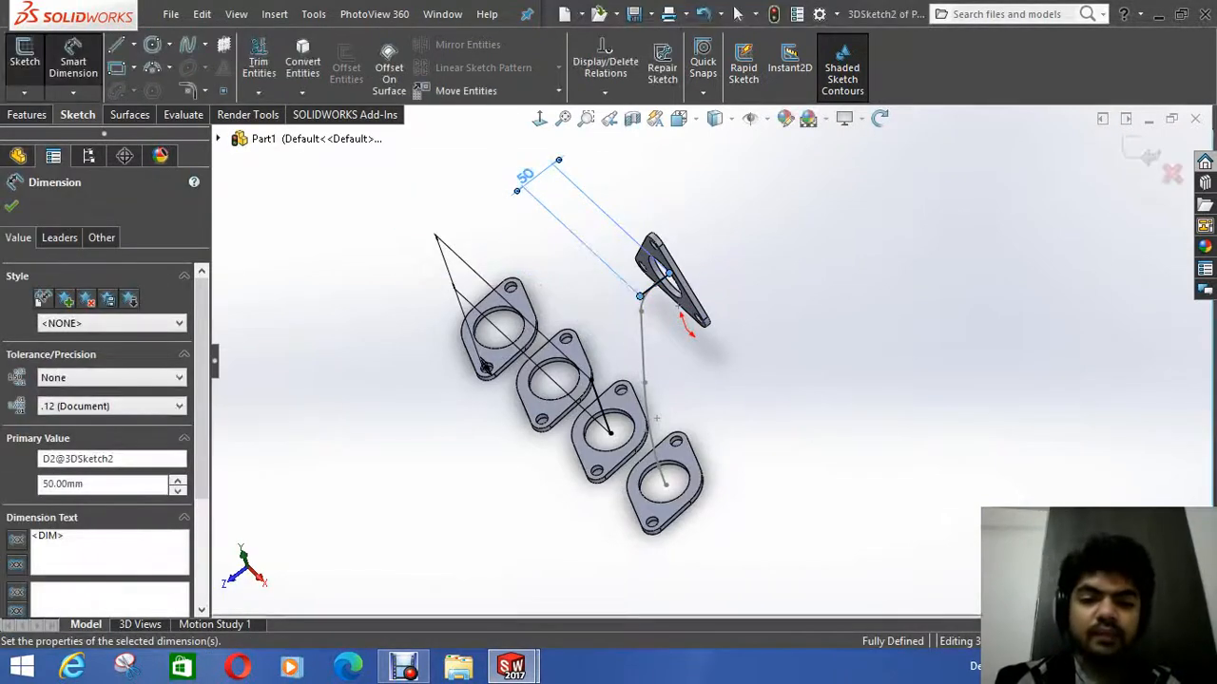
key("Escape")
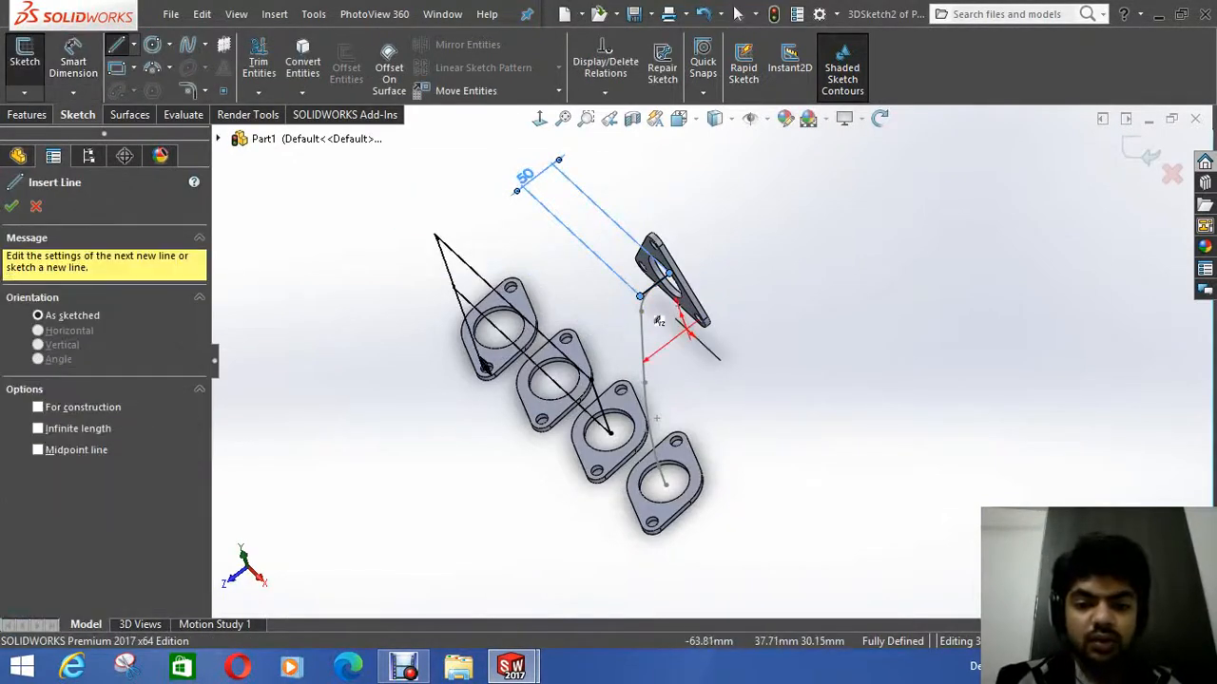
Step: Connect the free end of the 50 mm line to the top of the 120 mm vertical line with a sloped 3D line
left_click(640, 297)
left_click(591, 380)
right_click(789, 355)
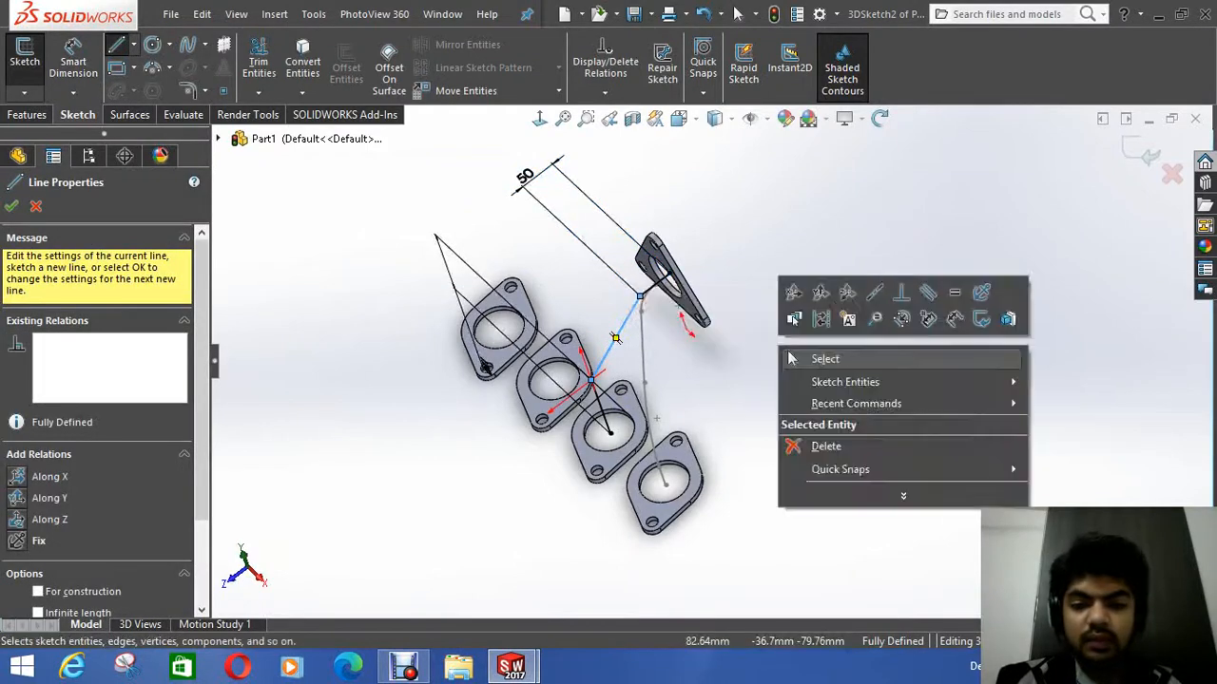
left_click(790, 357)
right_click(825, 366)
left_click(825, 367)
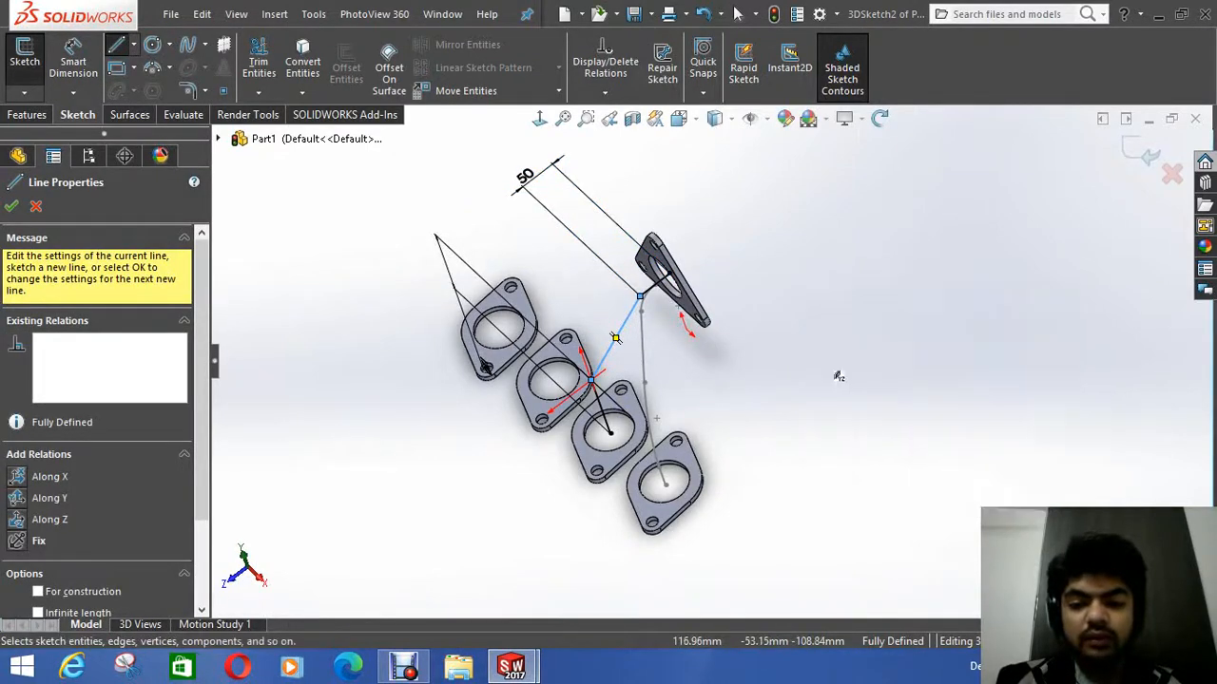
key("Escape")
Step: Fillet the second path's corner at the triangular flange with a 50 mm radius
middle_click_drag(838, 375, 860, 321)
left_click(189, 91)
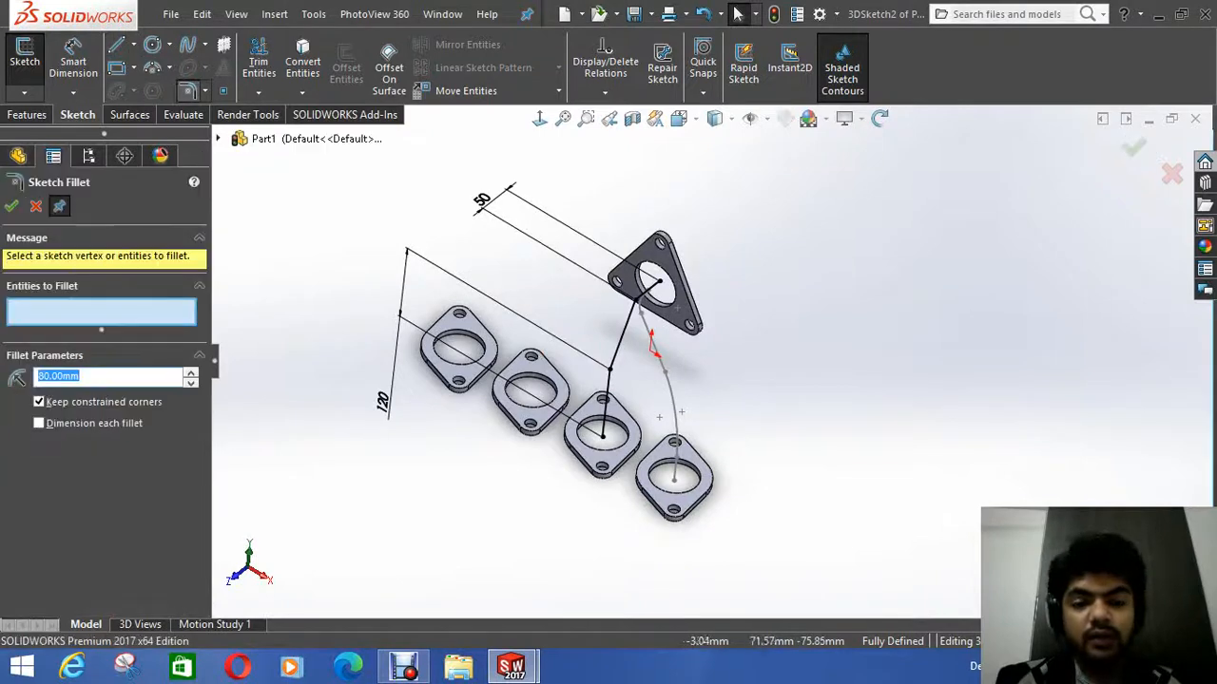
left_click(635, 302)
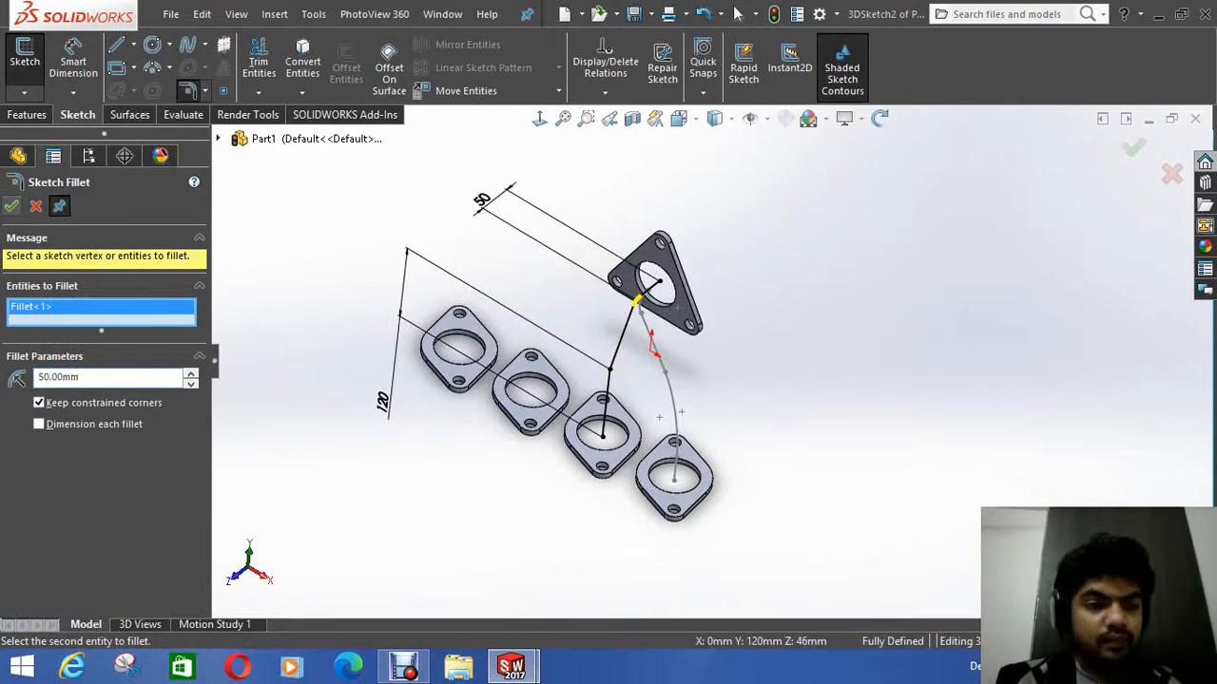
left_click(11, 207)
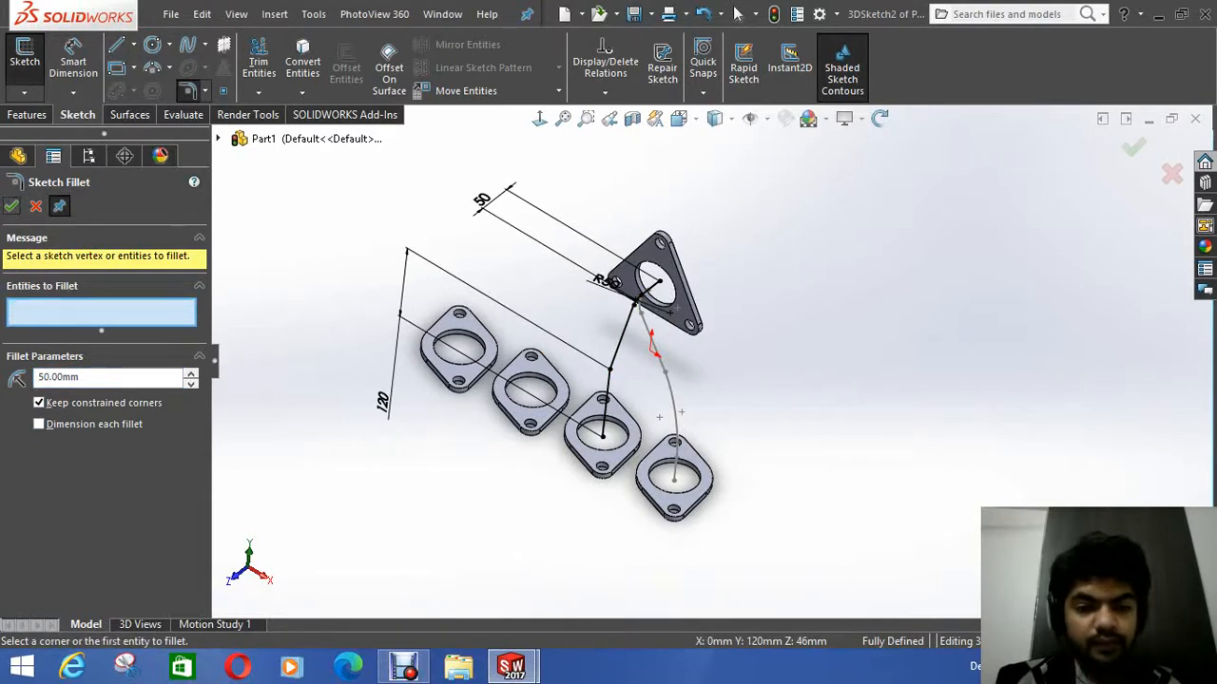
Step: Fillet the second path's corner above the two-hole flange with an 80 mm radius and finish the Sketch Fillet command
left_click(610, 375)
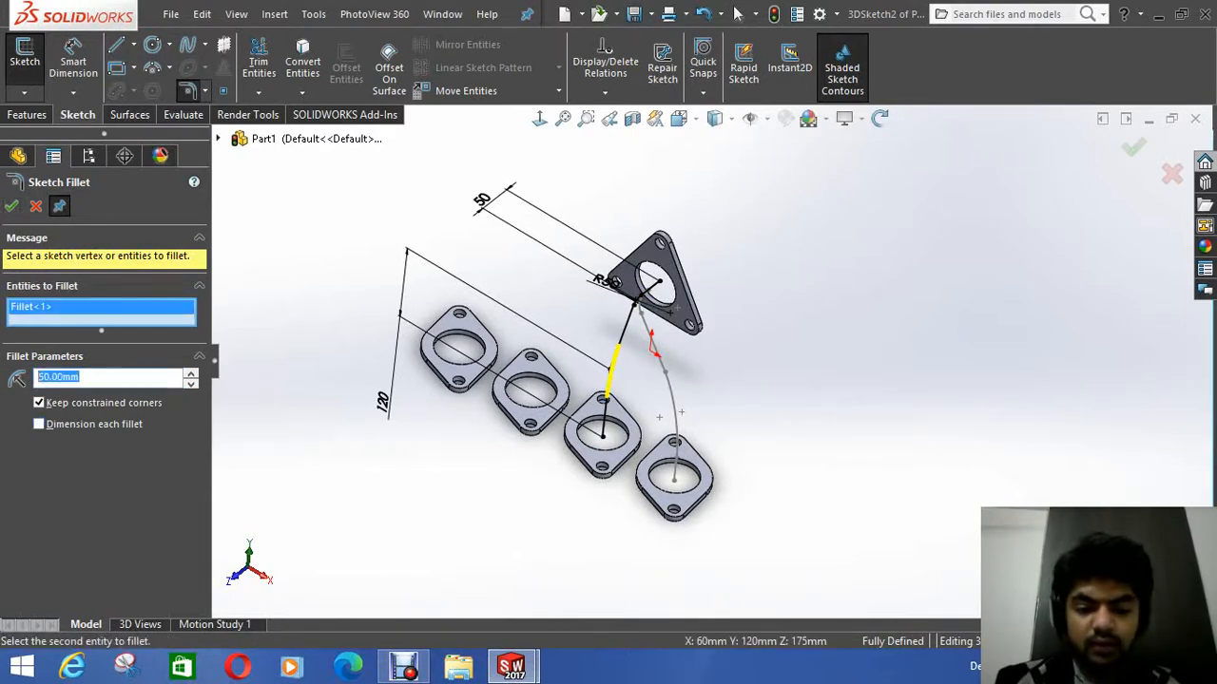
key("Return")
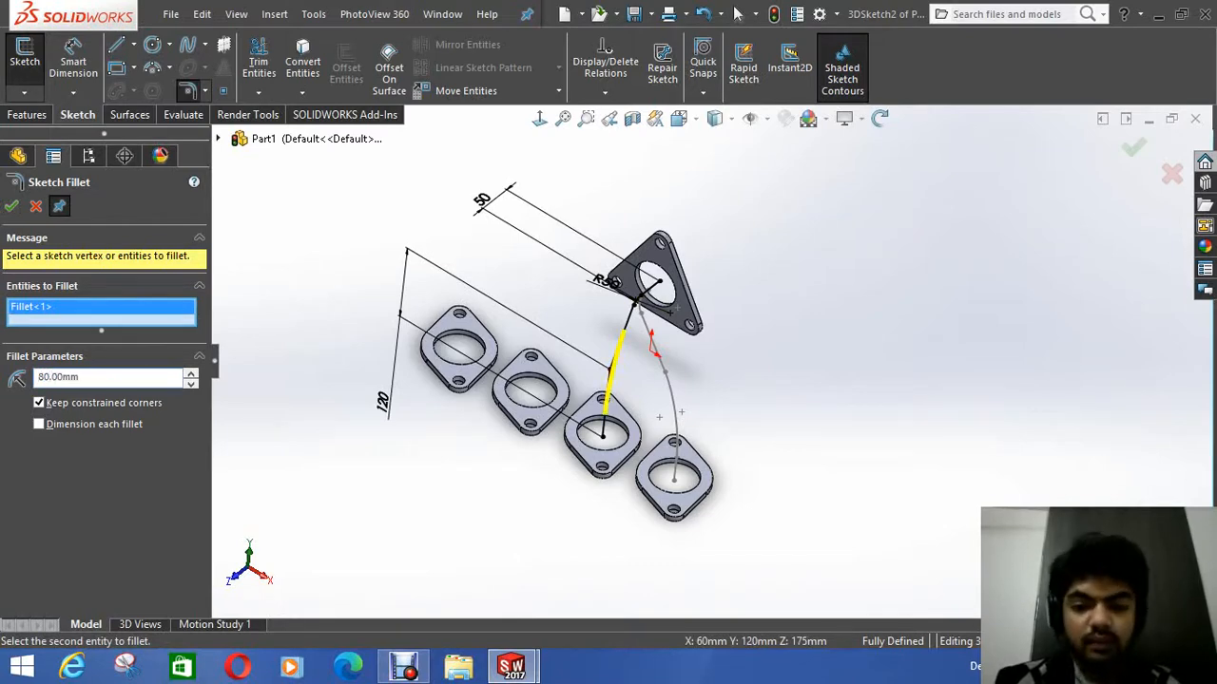
middle_click_drag(665, 428, 779, 427)
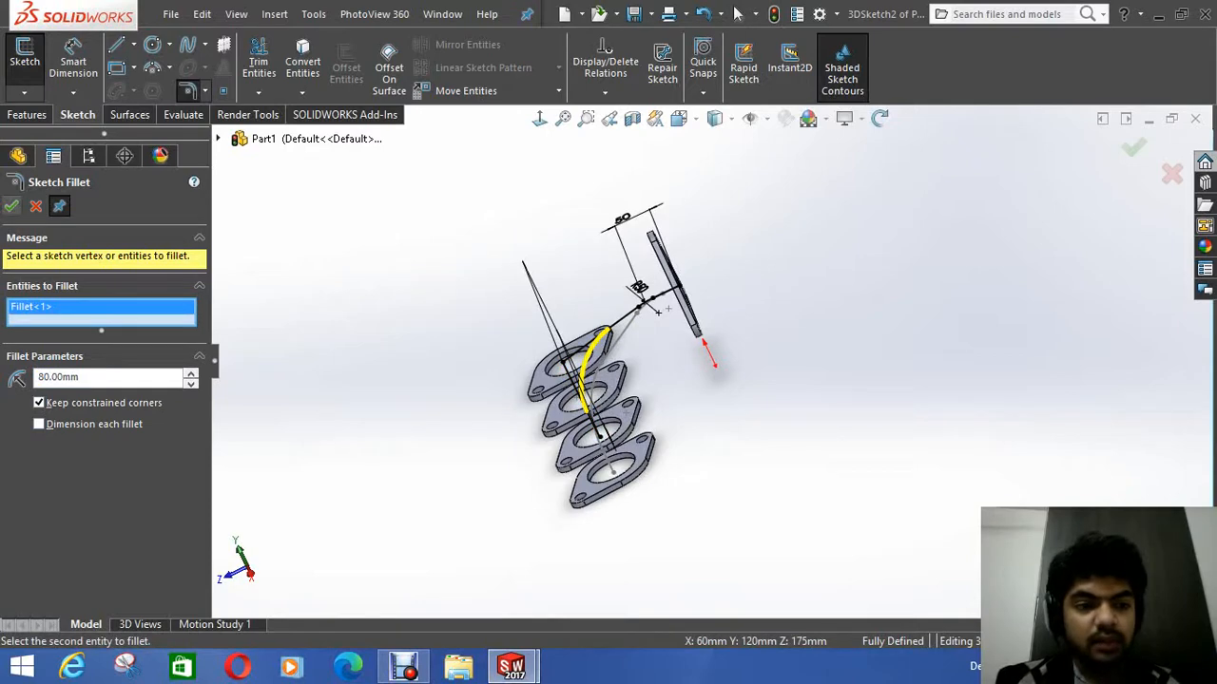
key("Return")
mouse_move(589, 361)
middle_mouse_down()
mouse_move(675, 361)
mouse_move(675, 399)
mouse_move(684, 384)
middle_mouse_up()
key("Escape")
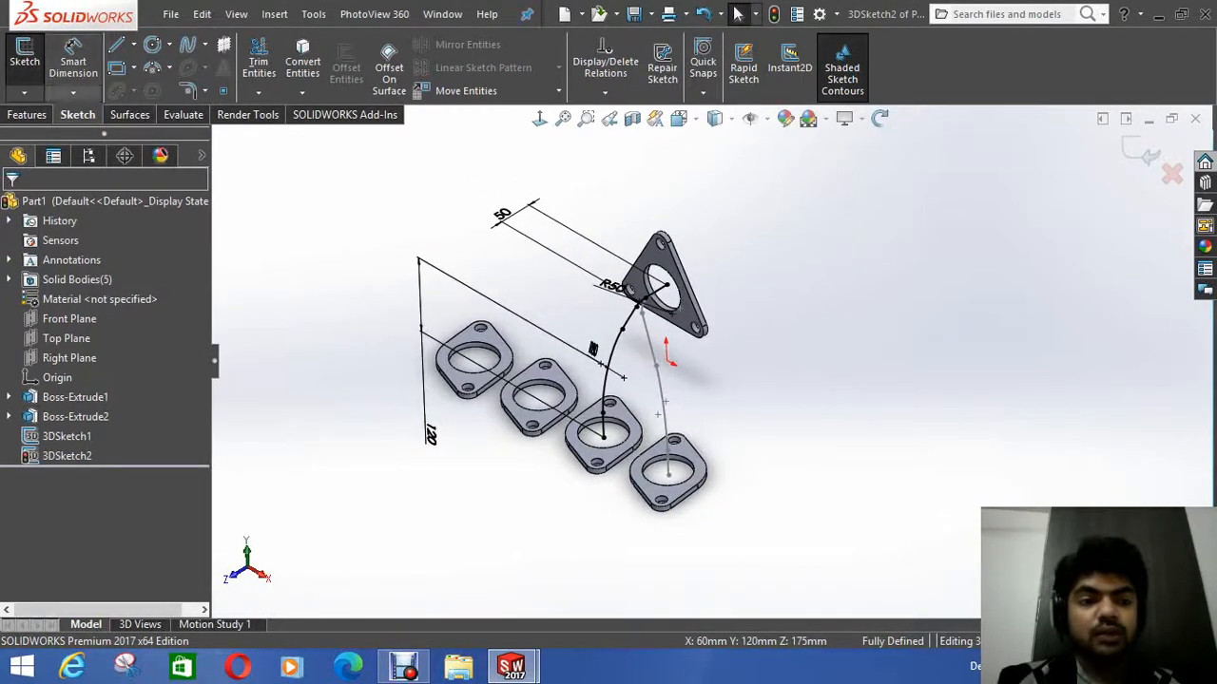
left_click(27, 114)
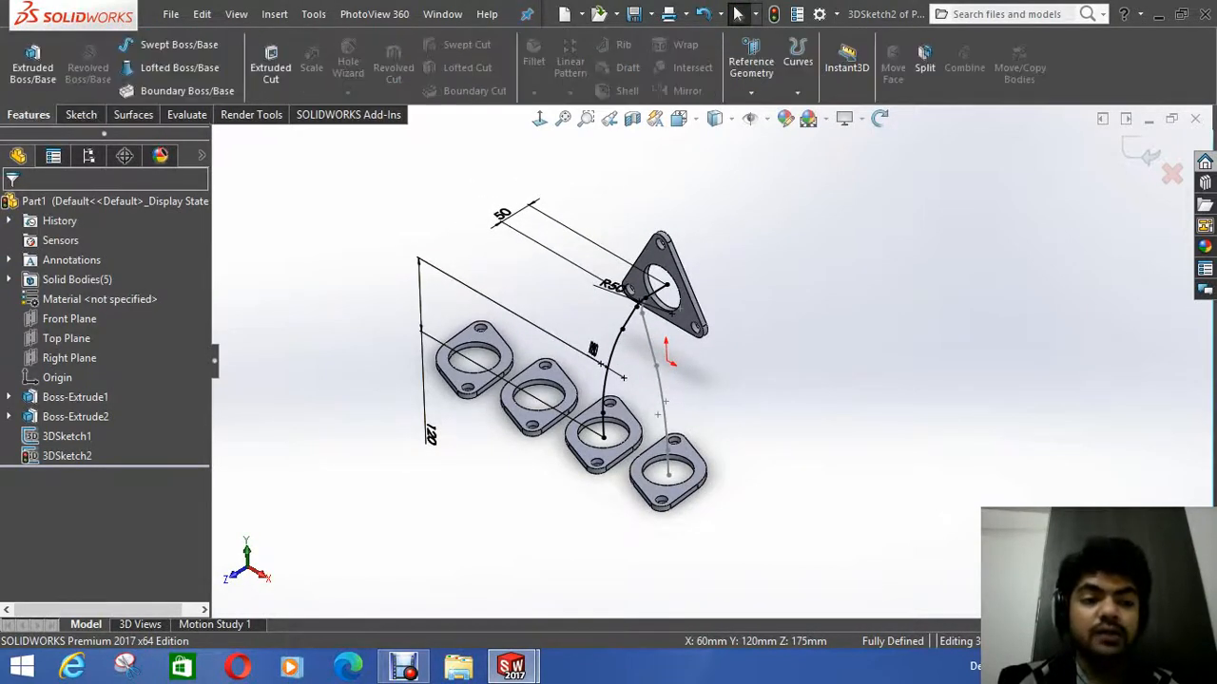
left_click(171, 67)
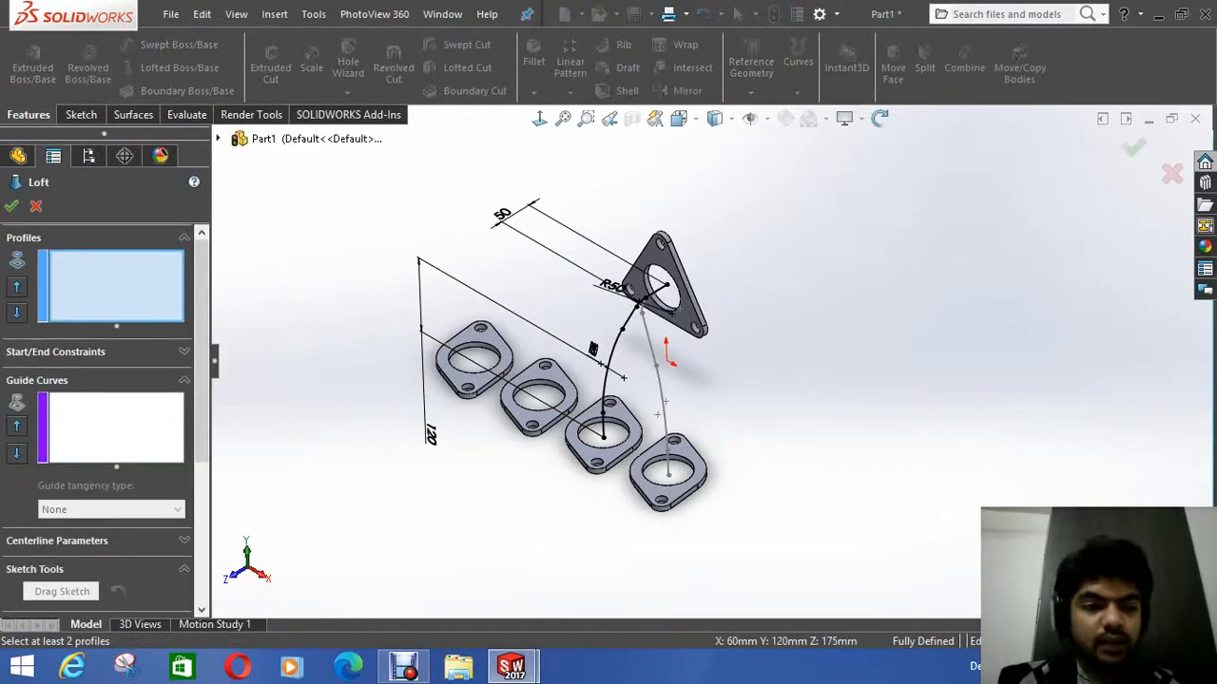
left_click(12, 206)
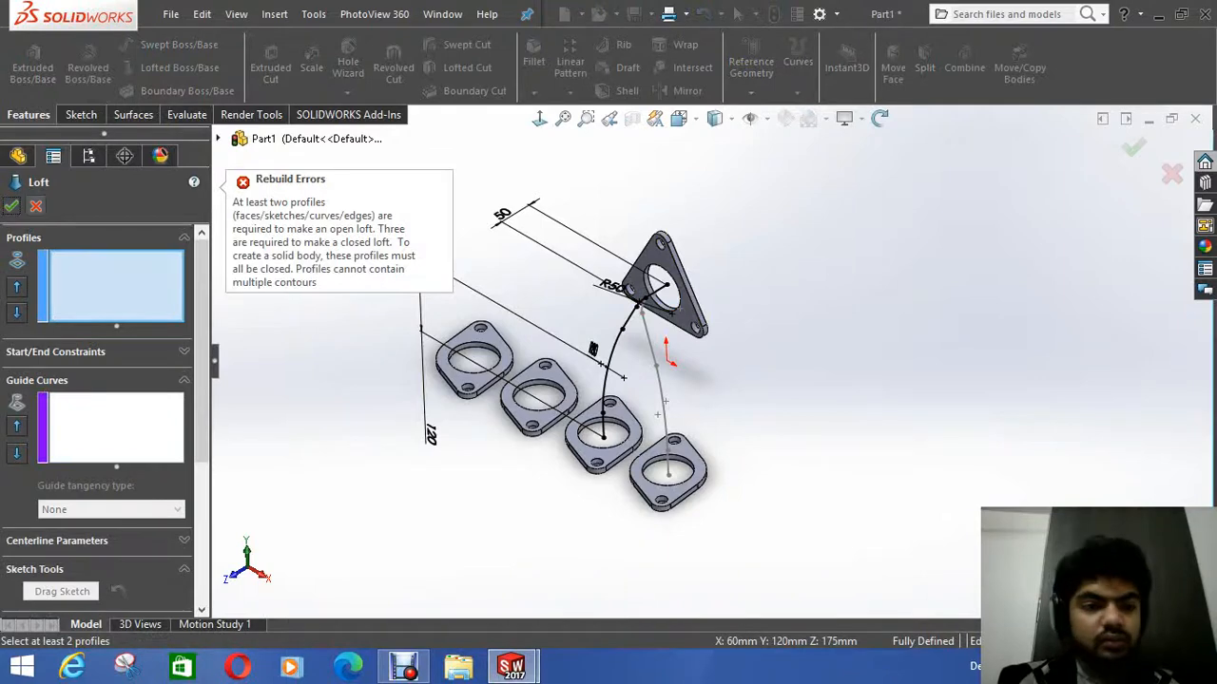
left_click(36, 206)
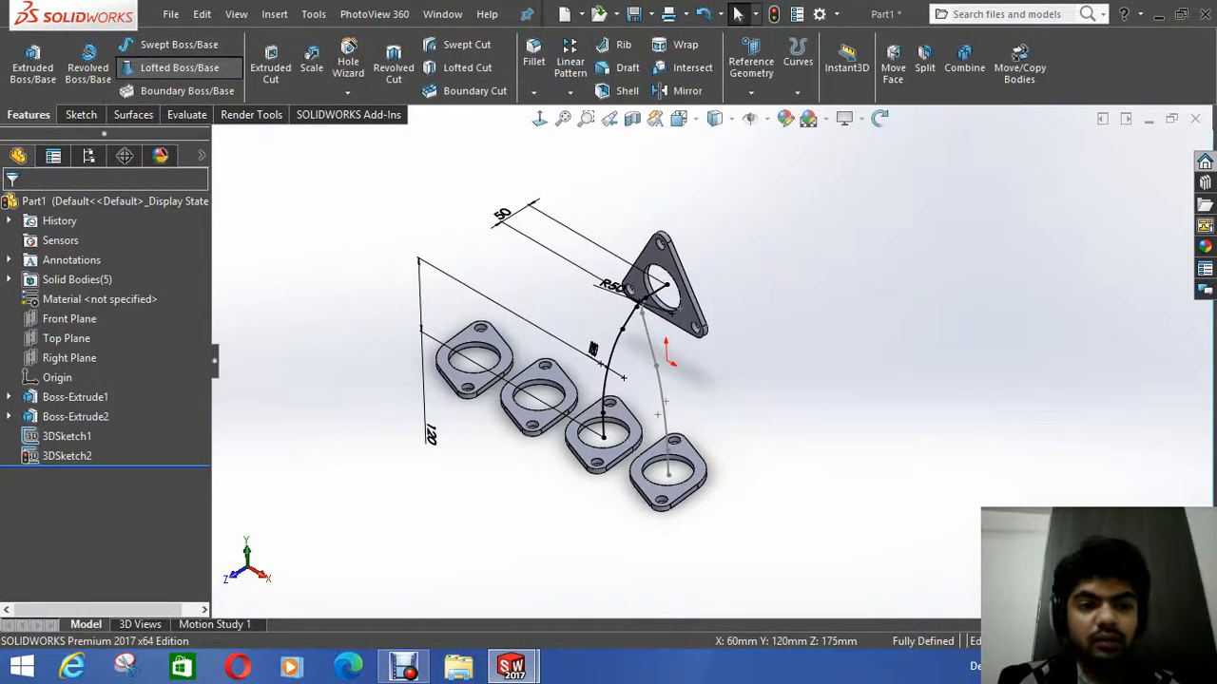
Step: Start a boss loft between the circular hole edges of the triangular flange and the third two-hole flange
left_click(179, 67)
scroll(656, 285, "down", 5)
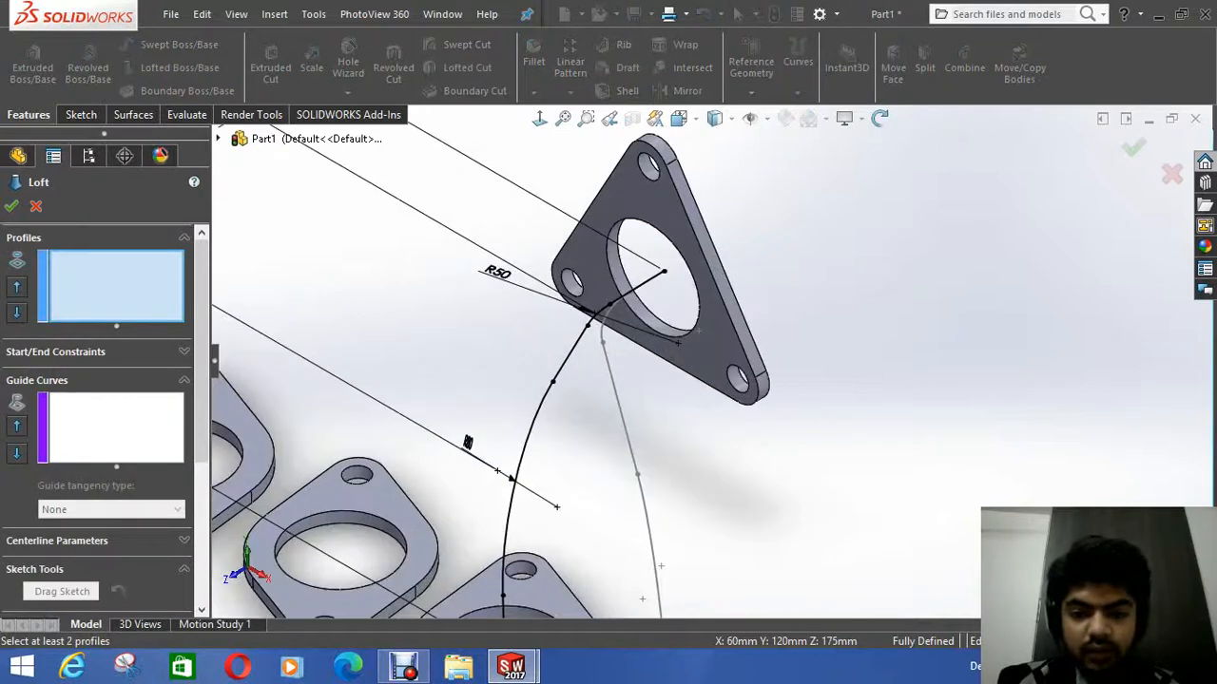
left_click(679, 337)
scroll(680, 338, "down", 2)
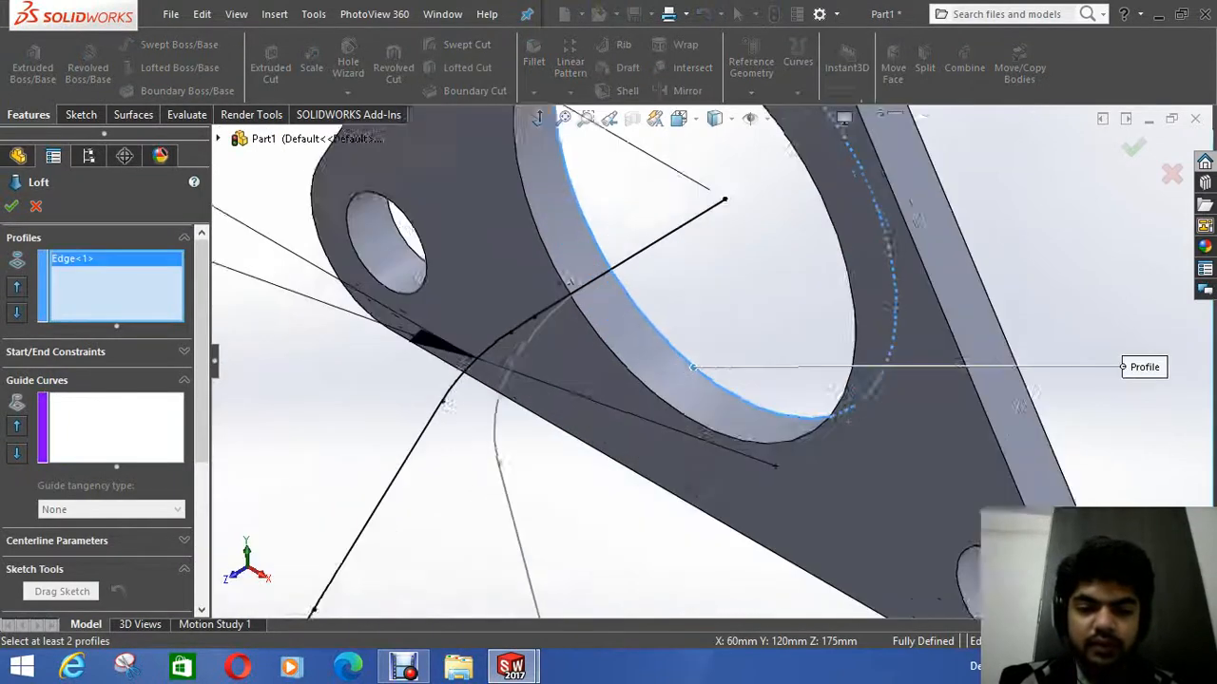
scroll(731, 372, "up", 8)
scroll(686, 427, "down", 4)
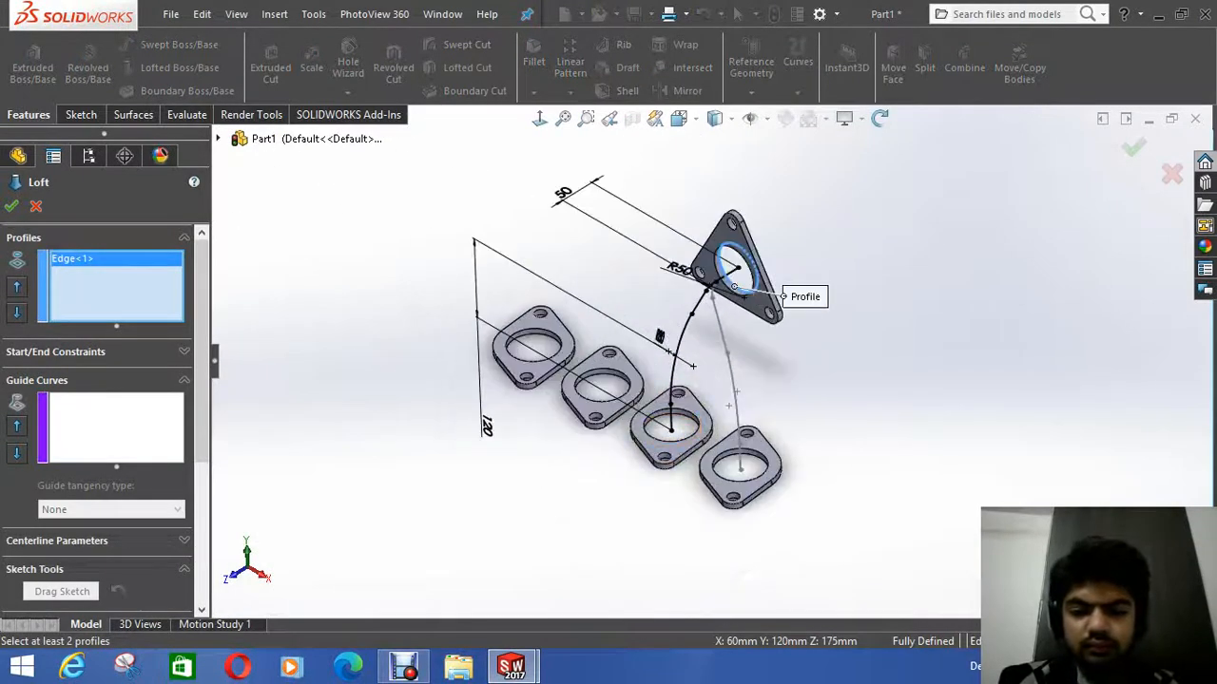
left_click(684, 439)
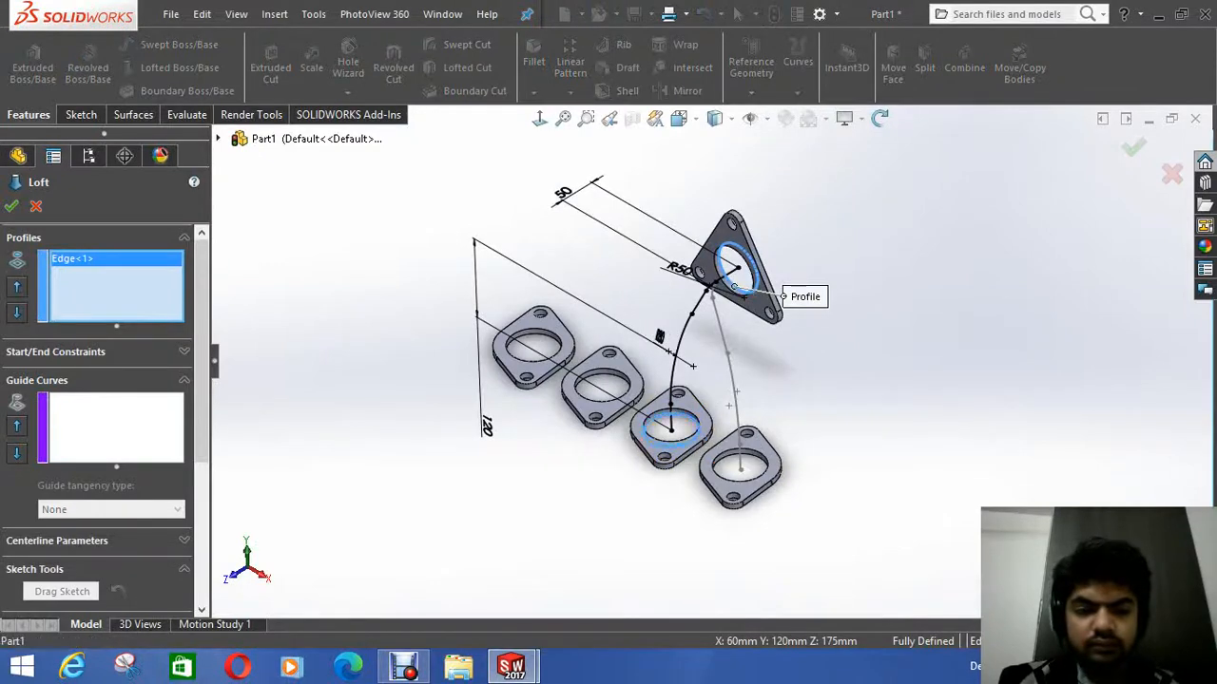
mouse_move(722, 380)
middle_mouse_down()
mouse_move(817, 409)
mouse_move(732, 384)
middle_mouse_up()
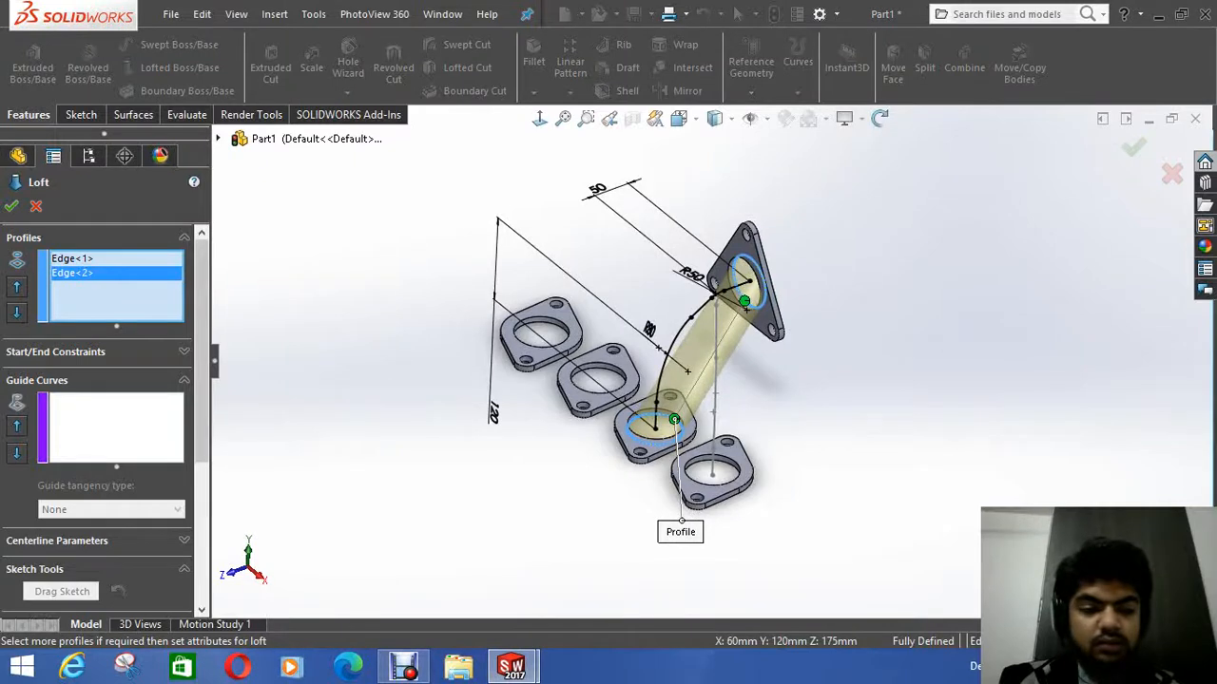
Step: Use the 3DSketch2 path between the two profiles as the loft's centerline
left_click(116, 428)
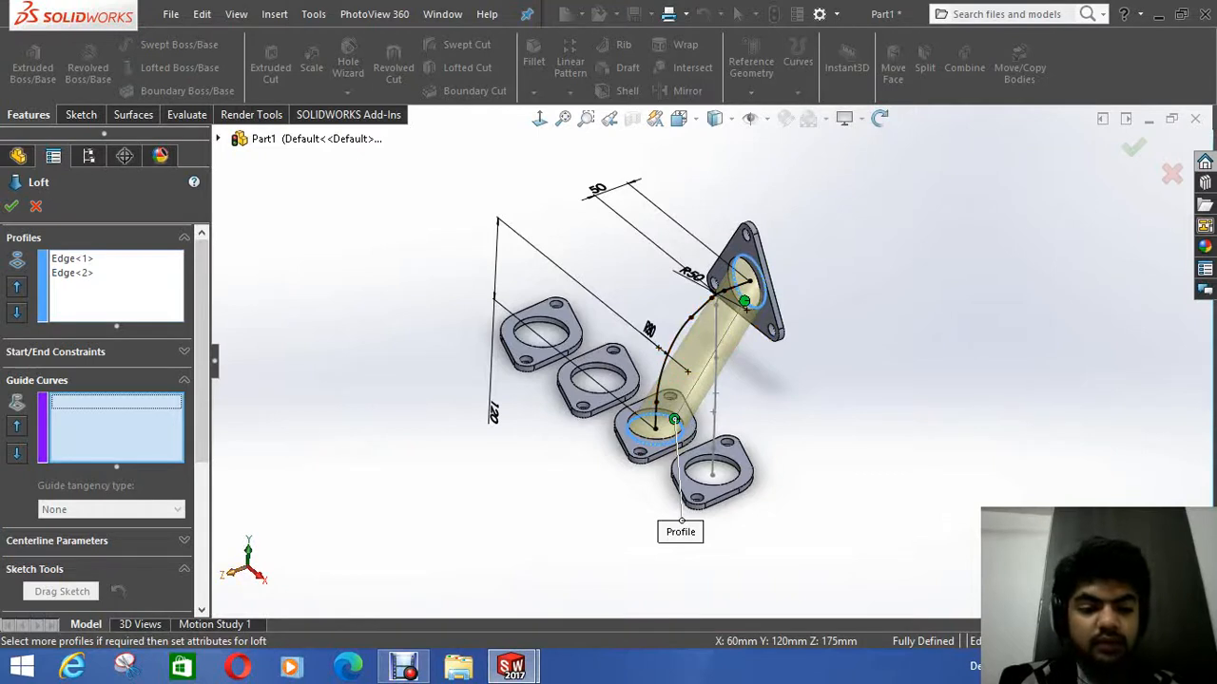
left_click(184, 541)
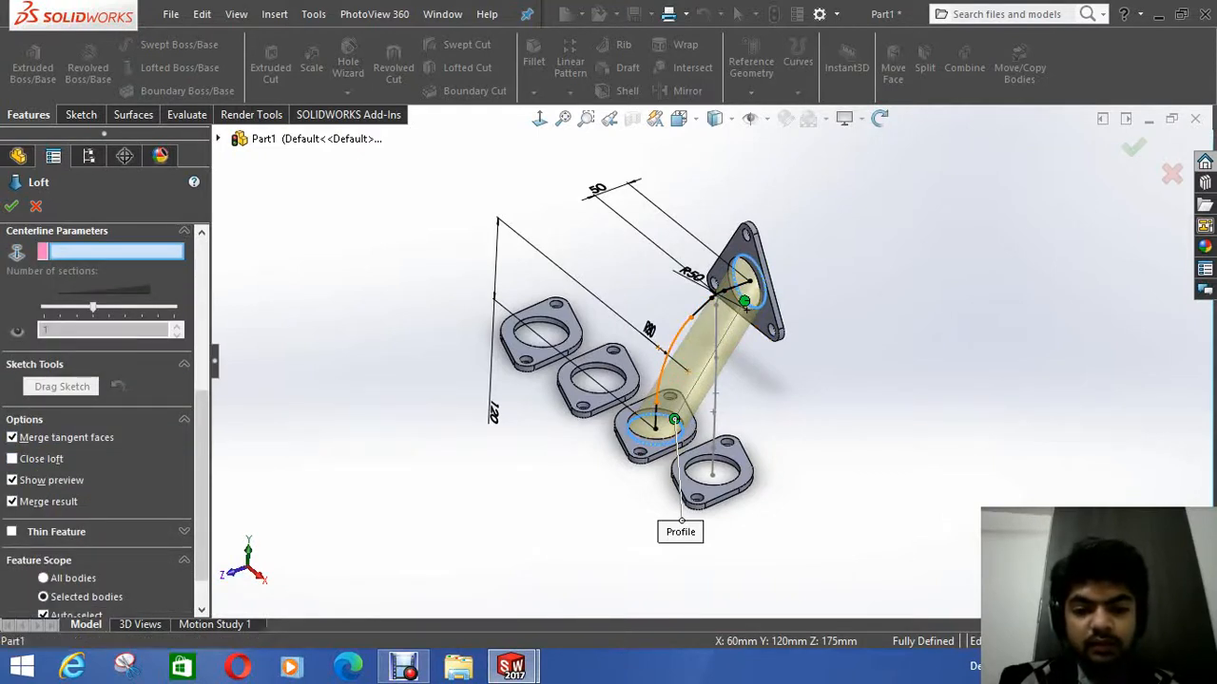
left_click(690, 318)
mouse_move(690, 318)
middle_mouse_down()
mouse_move(604, 323)
mouse_move(671, 319)
middle_mouse_up()
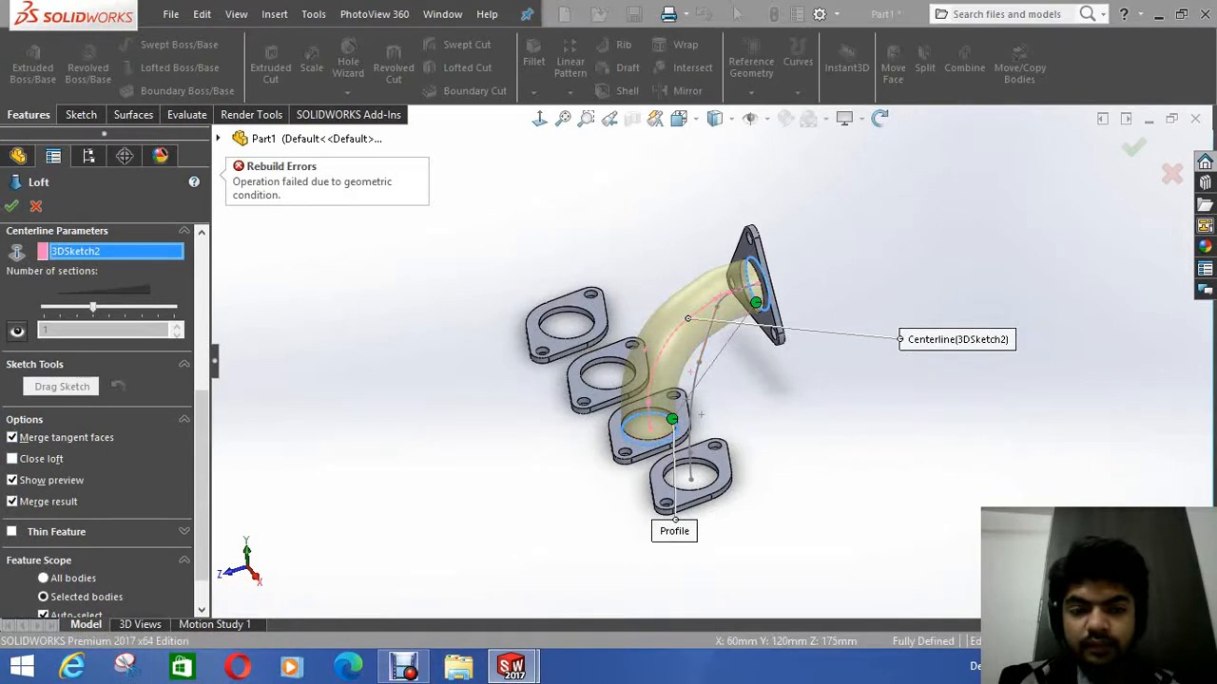
Step: Set the loft's feature scope to all bodies, turn off Merge tangent faces and turn on Close loft
left_click(43, 578)
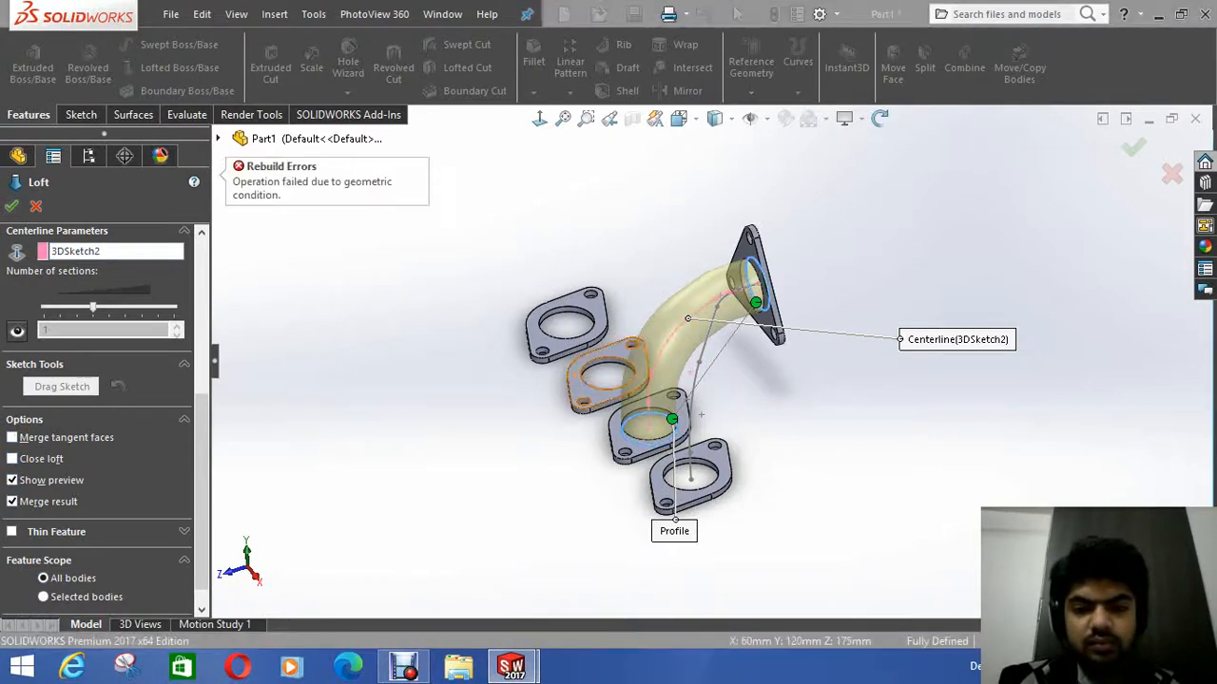
scroll(105, 418, "down", 1)
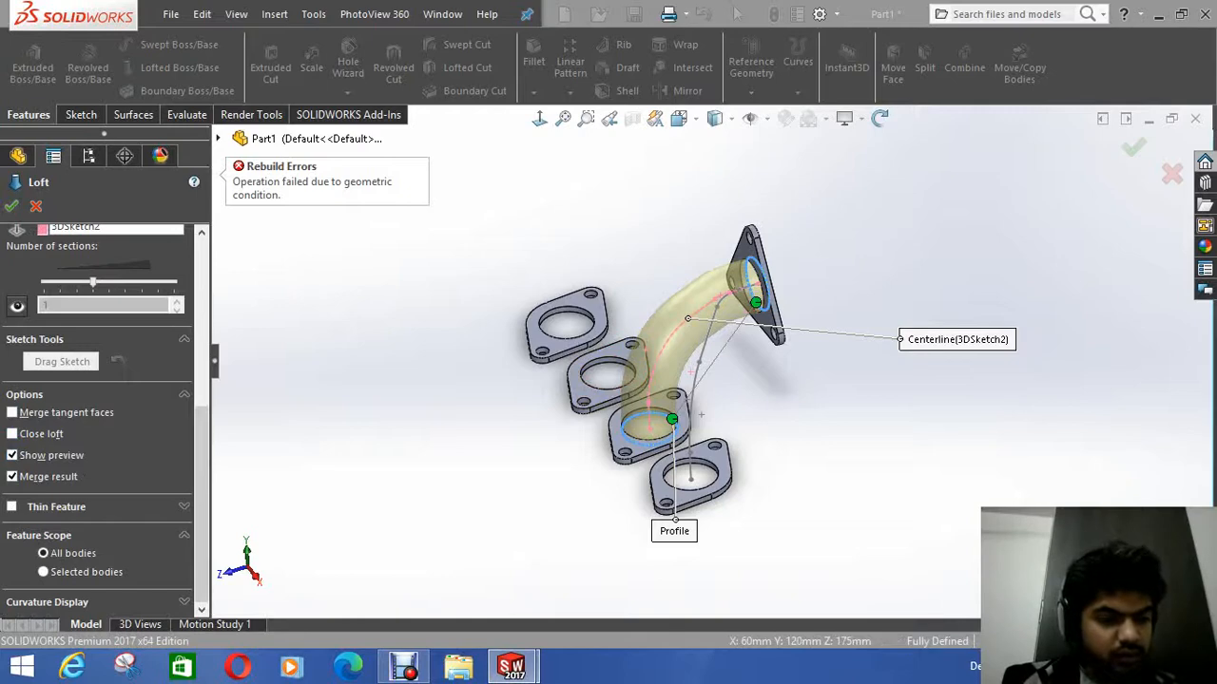
left_click(12, 433)
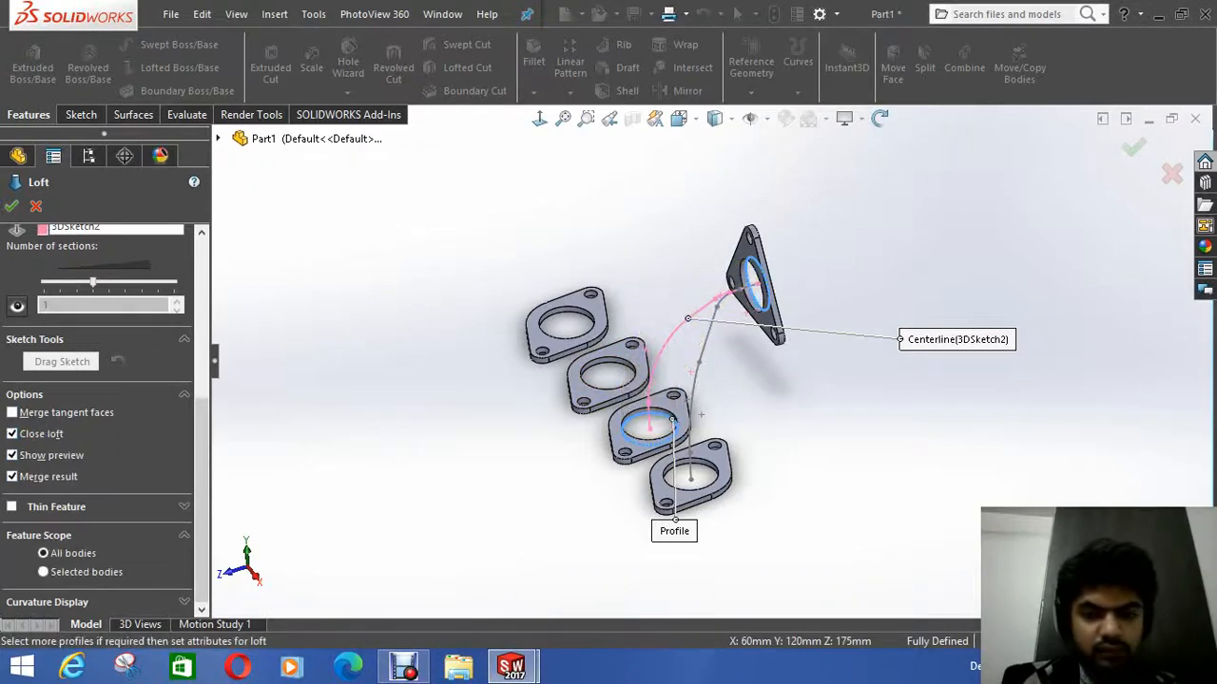
Step: Replace the loft profiles with the front hole edge of the triangular flange and the top hole edge of the third two-hole flange
scroll(700, 415, "up", 2)
scroll(742, 314, "down", 6)
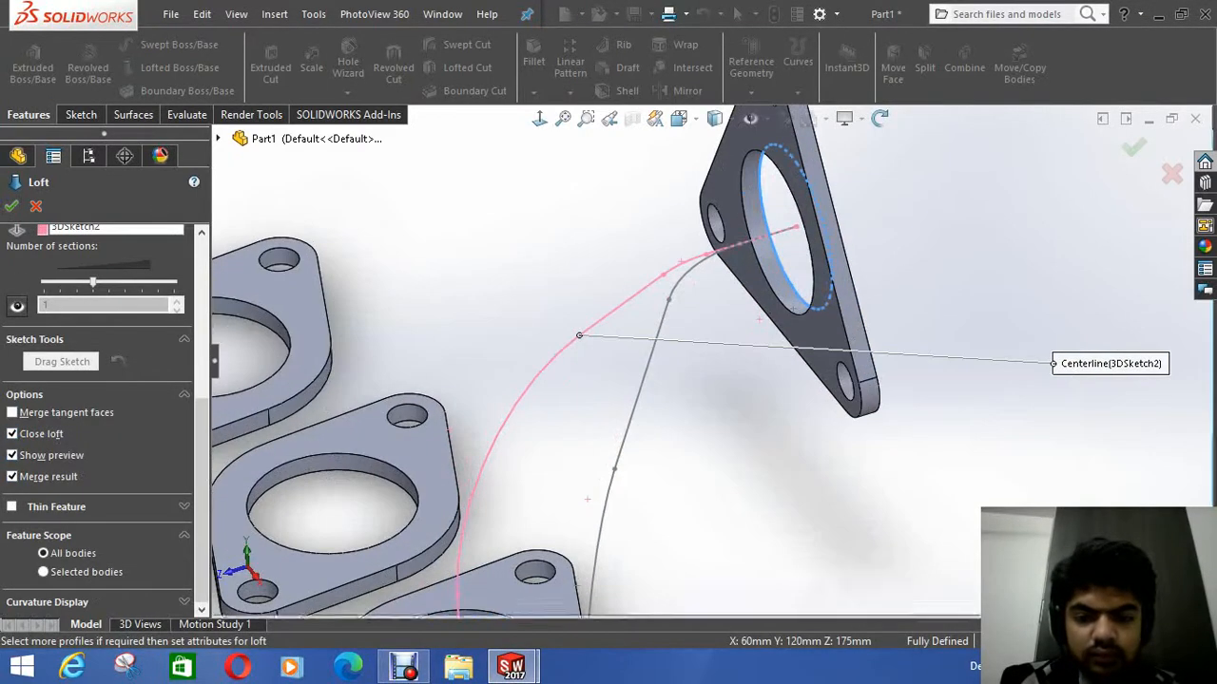
scroll(741, 352, "up", 4)
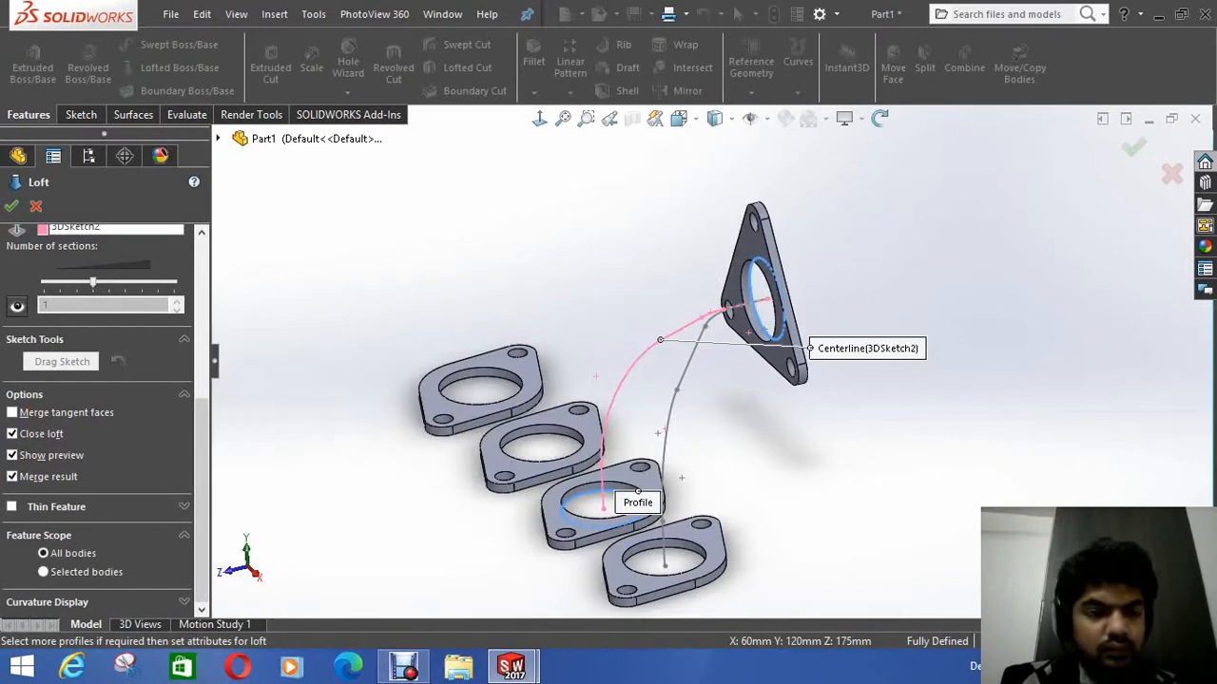
scroll(100, 380, "up", 5)
right_click(106, 291)
left_click(157, 302)
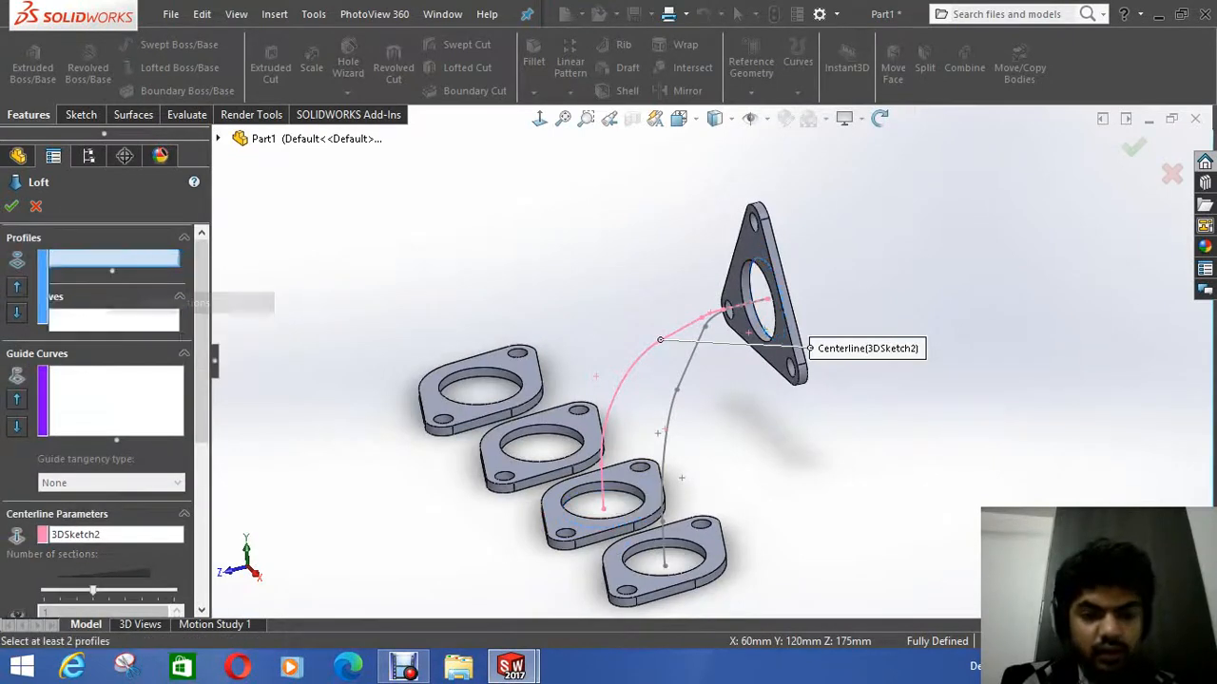
left_click(744, 278)
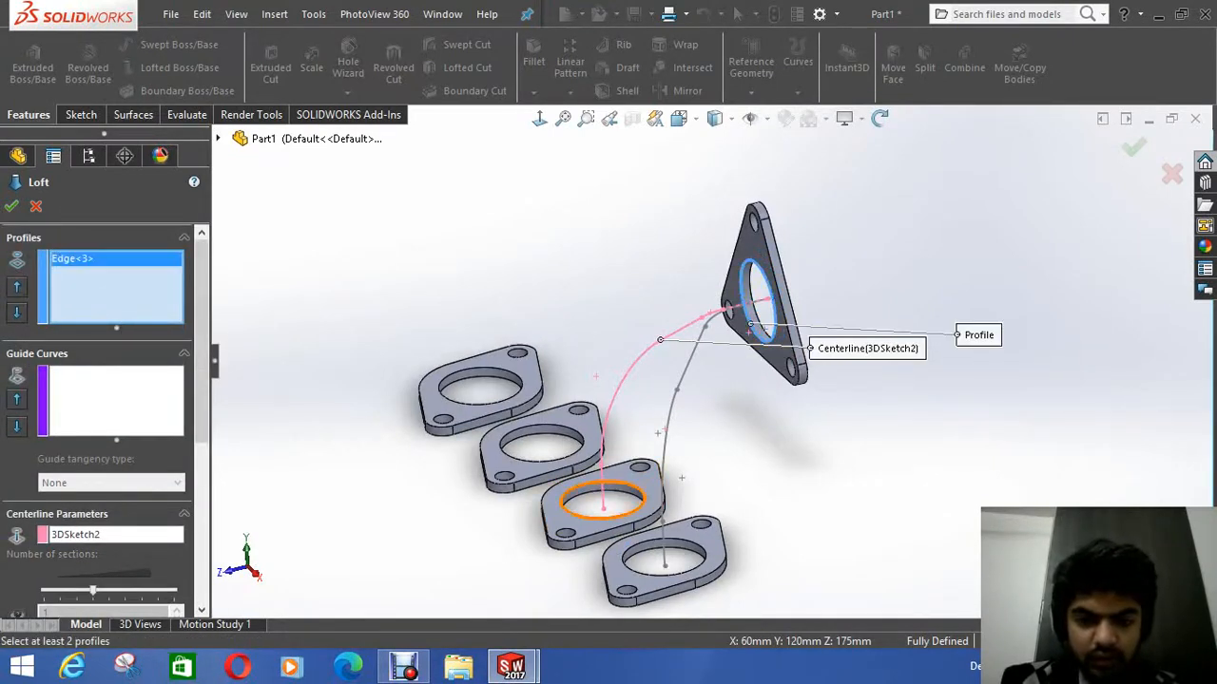
left_click(627, 517)
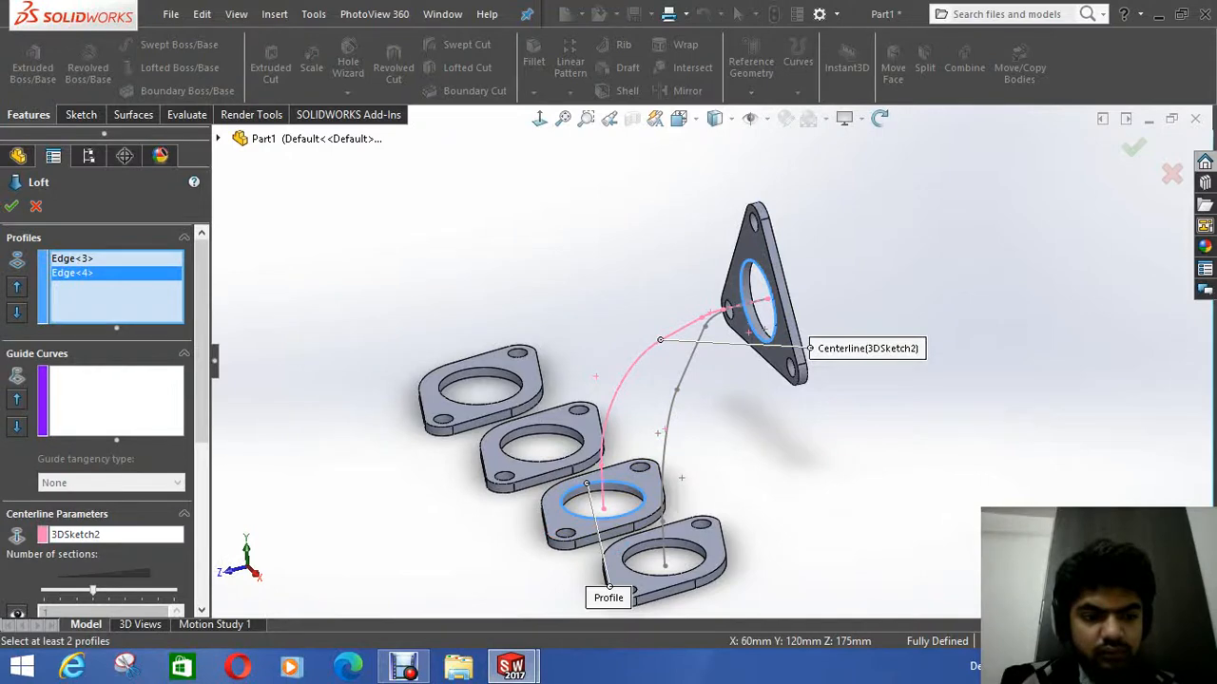
Step: Clear the loft's centerline selection and pick the 3DSketch2 path again
right_click(98, 534)
left_click(165, 541)
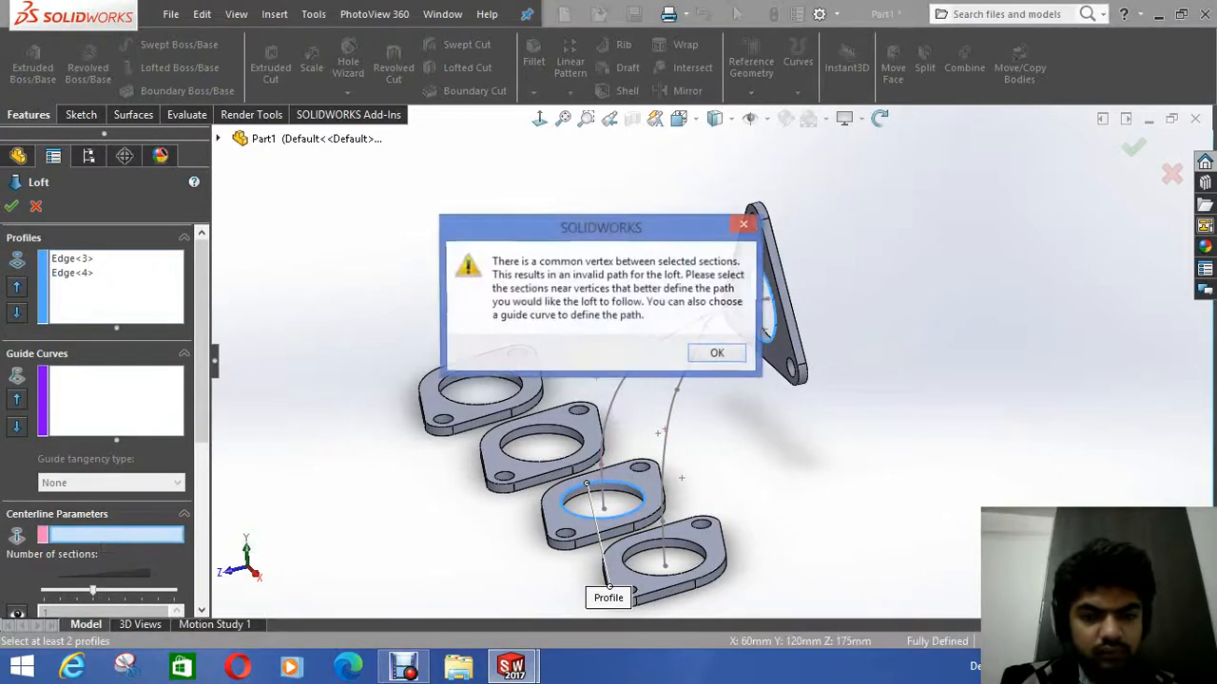
key("Return")
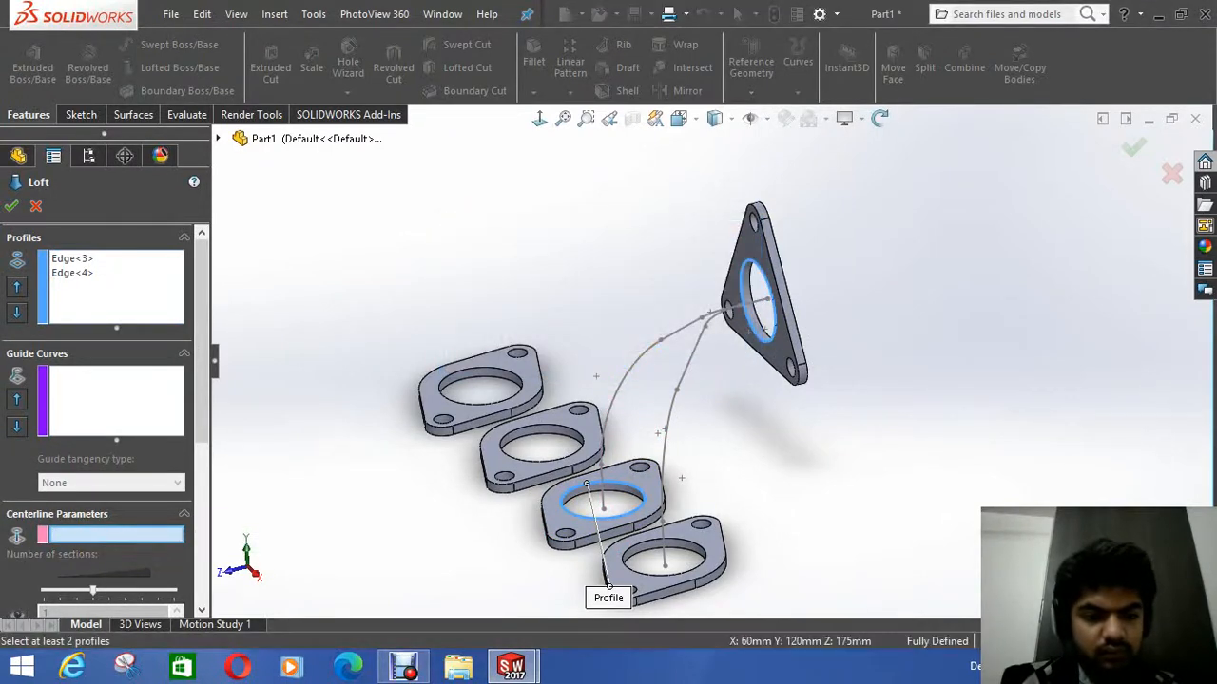
left_click(679, 329)
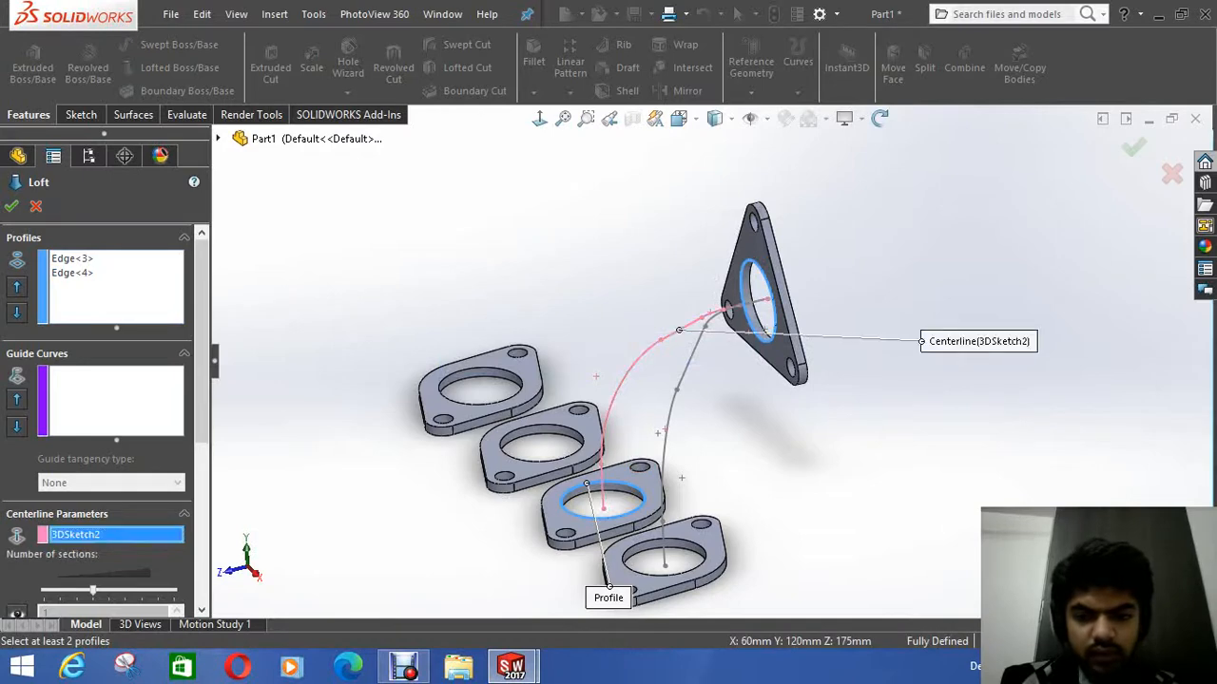
Step: Turn Close loft off and Merge tangent faces back on, and finish the first pipe's loft
mouse_move(766, 330)
middle_mouse_down()
mouse_move(779, 370)
mouse_move(760, 375)
mouse_move(846, 295)
mouse_move(789, 332)
middle_mouse_up()
scroll(95, 418, "down", 5)
scroll(95, 418, "up", 5)
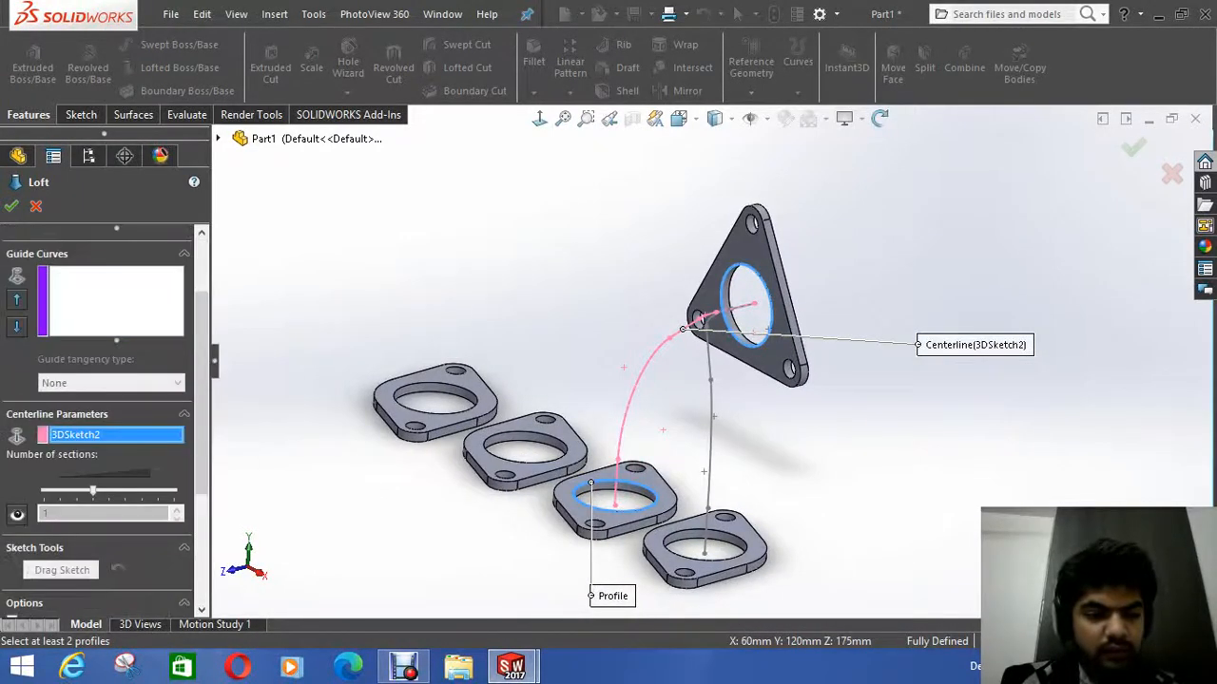
scroll(95, 418, "down", 5)
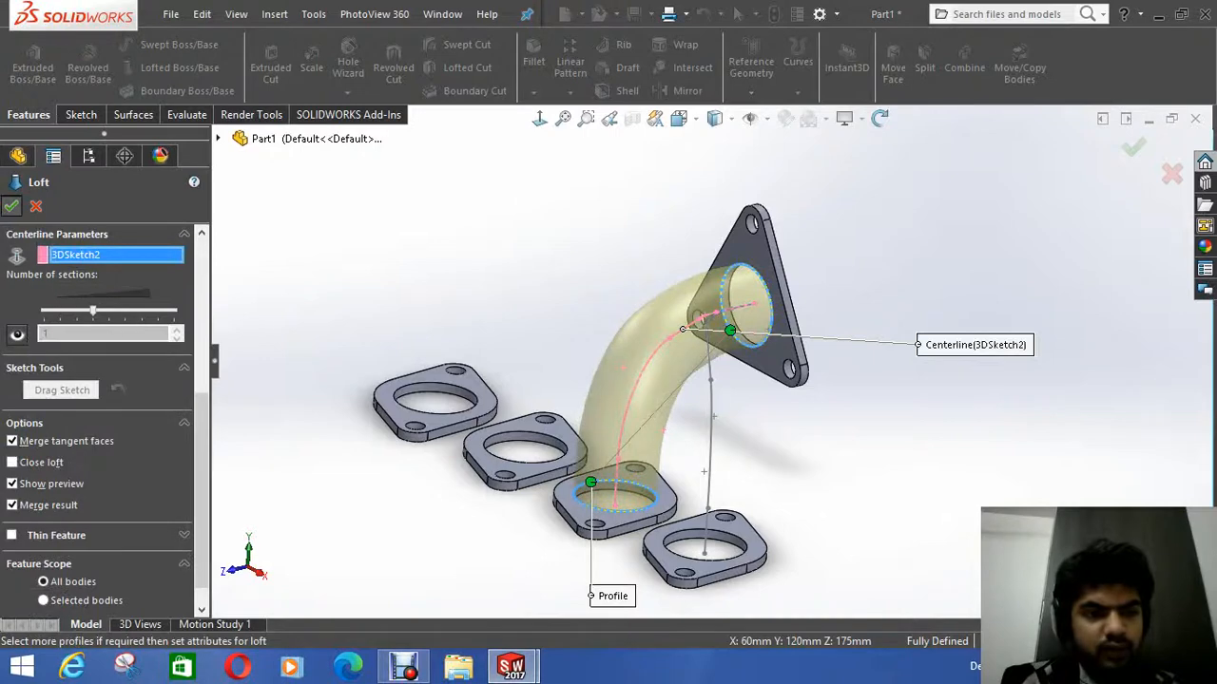
key("Return")
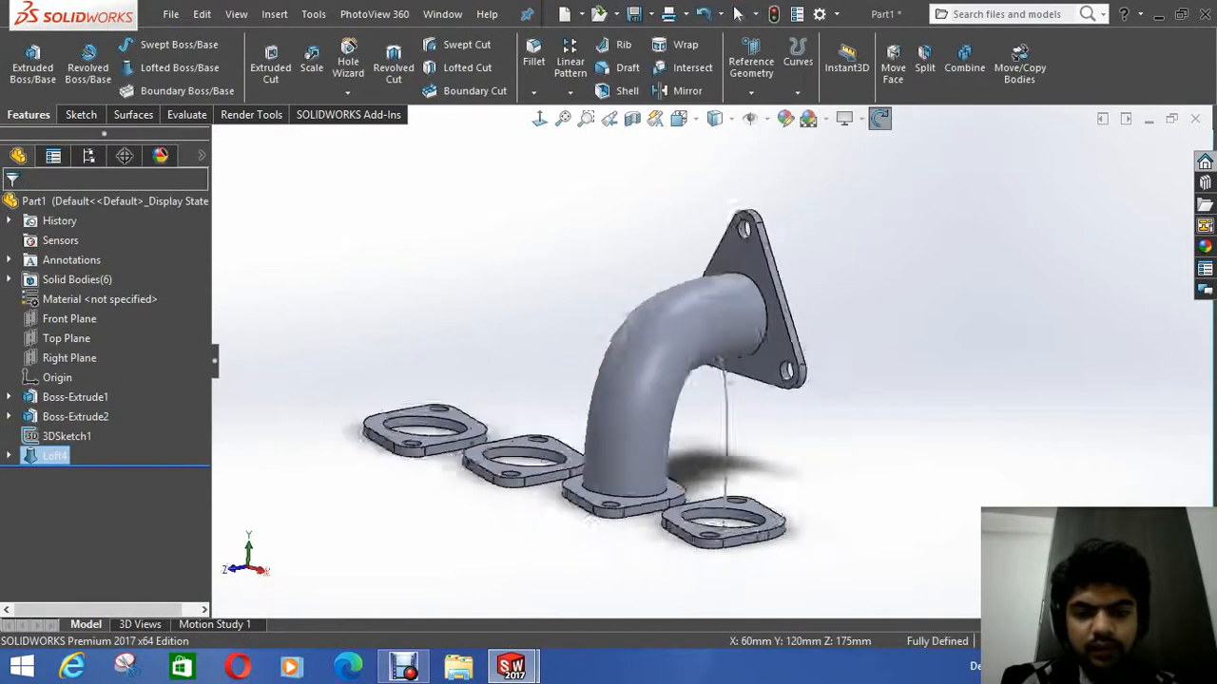
middle_click_drag(730, 383, 693, 465)
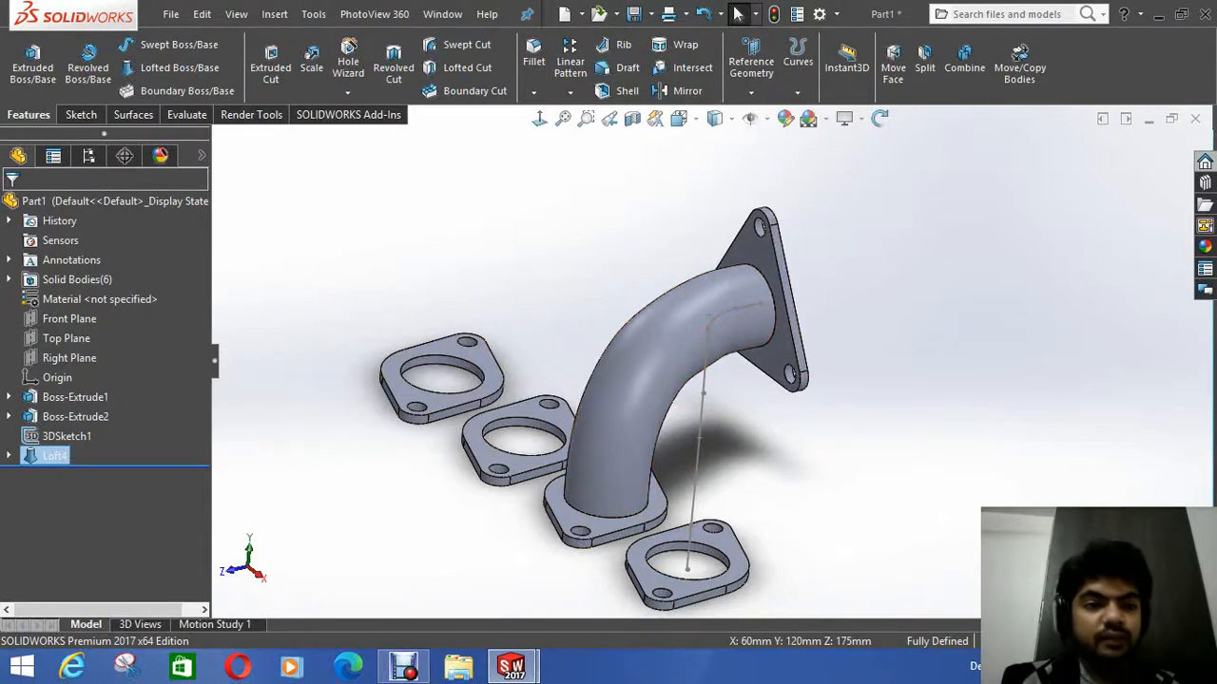
Step: Loft a second pipe from the triangular flange's hole edge to the fourth two-hole flange's hole edge, with 3DSketch1 as the centerline
left_click(173, 67)
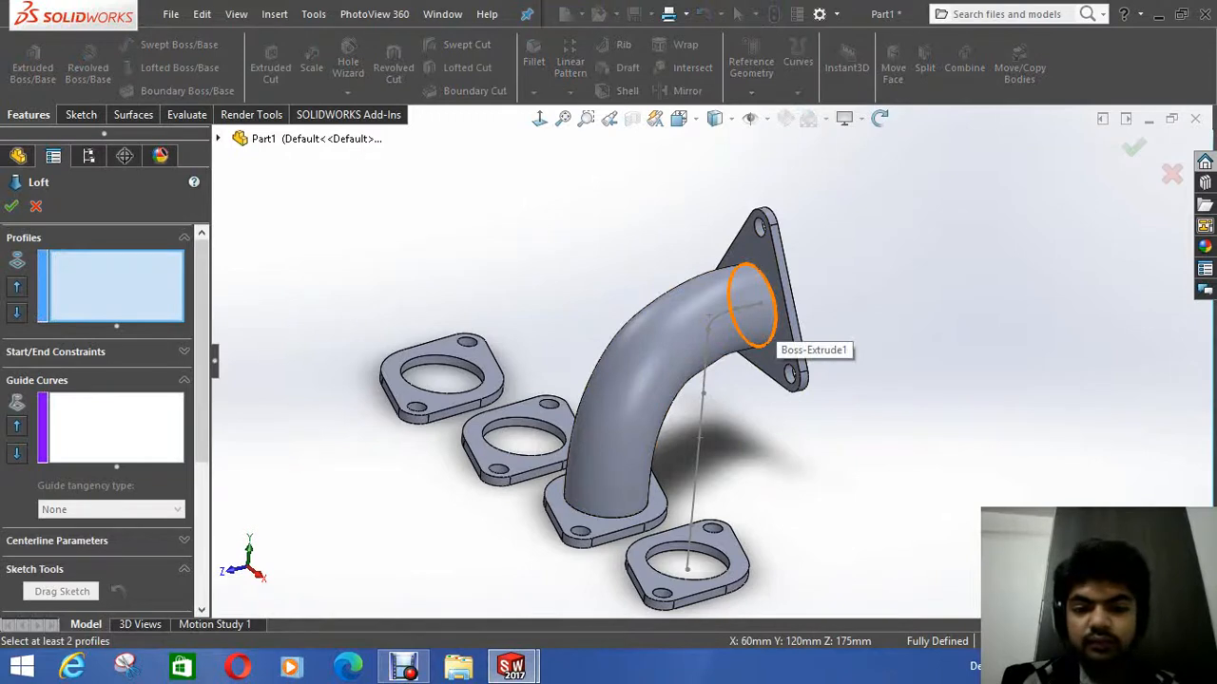
left_click(774, 313)
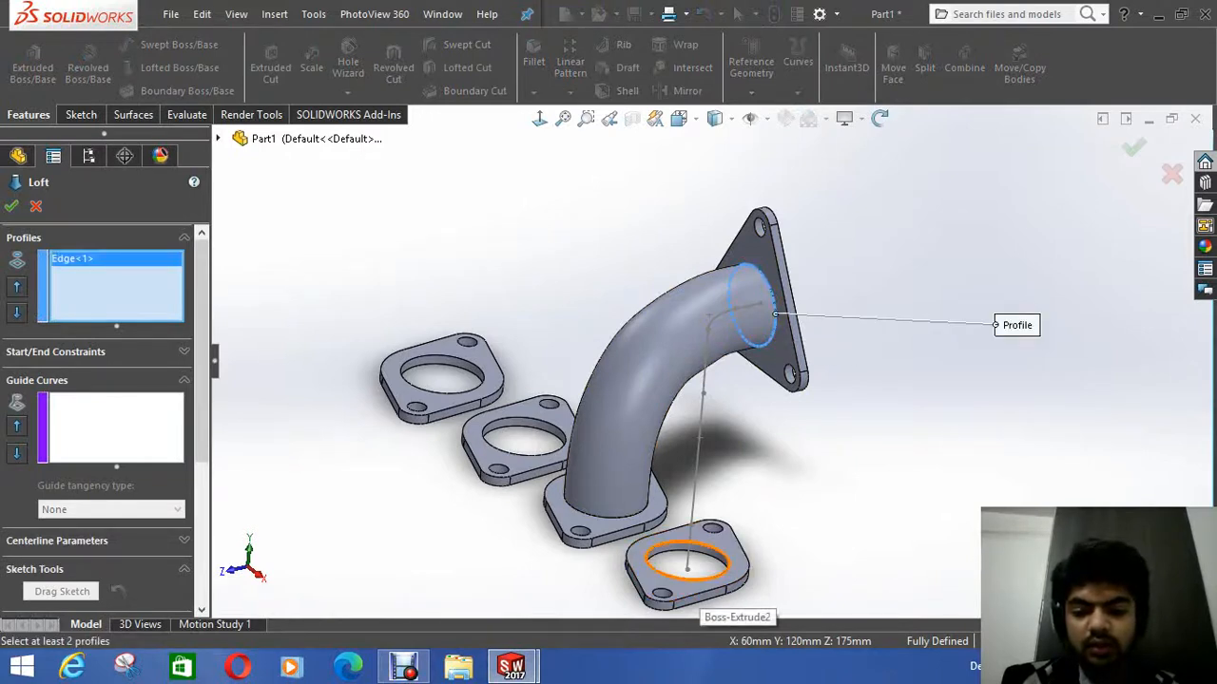
left_click(699, 579)
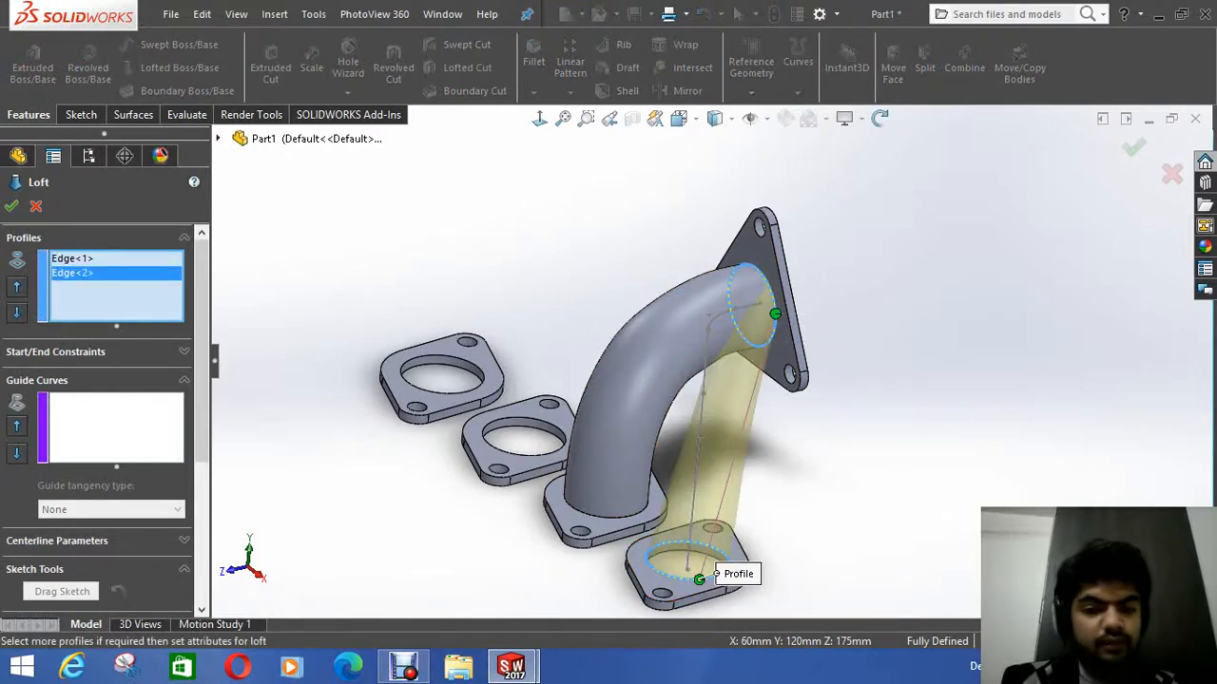
left_click(116, 428)
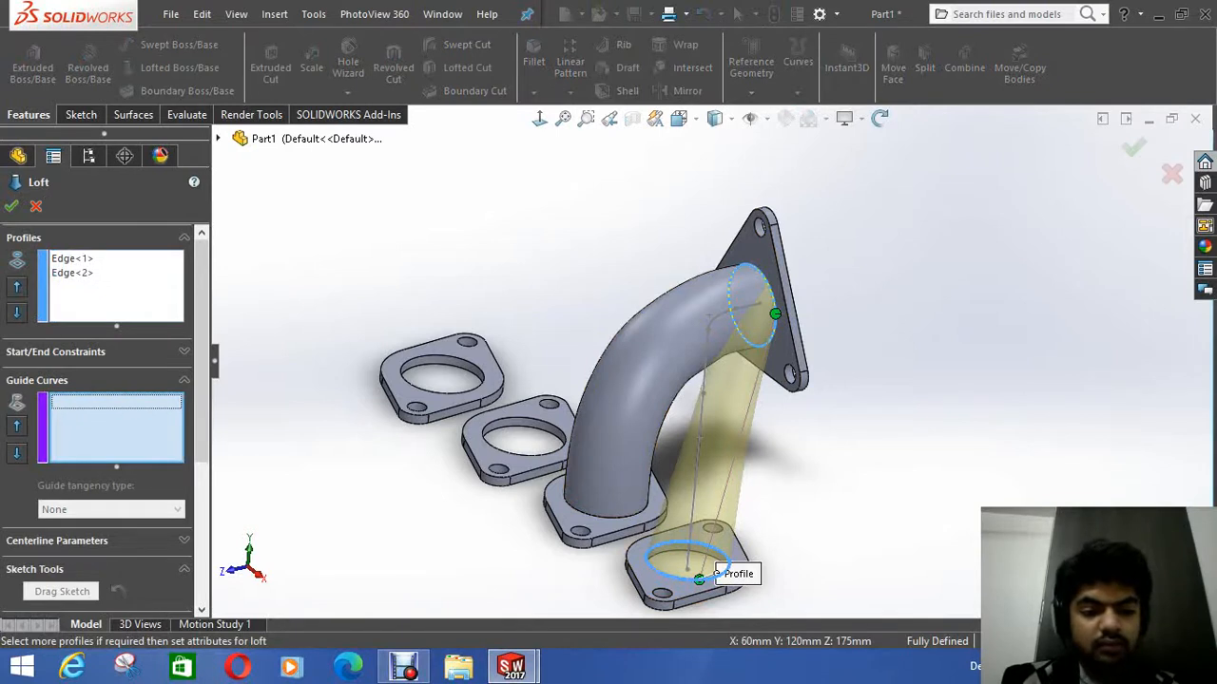
scroll(105, 428, "down", 1)
left_click(183, 445)
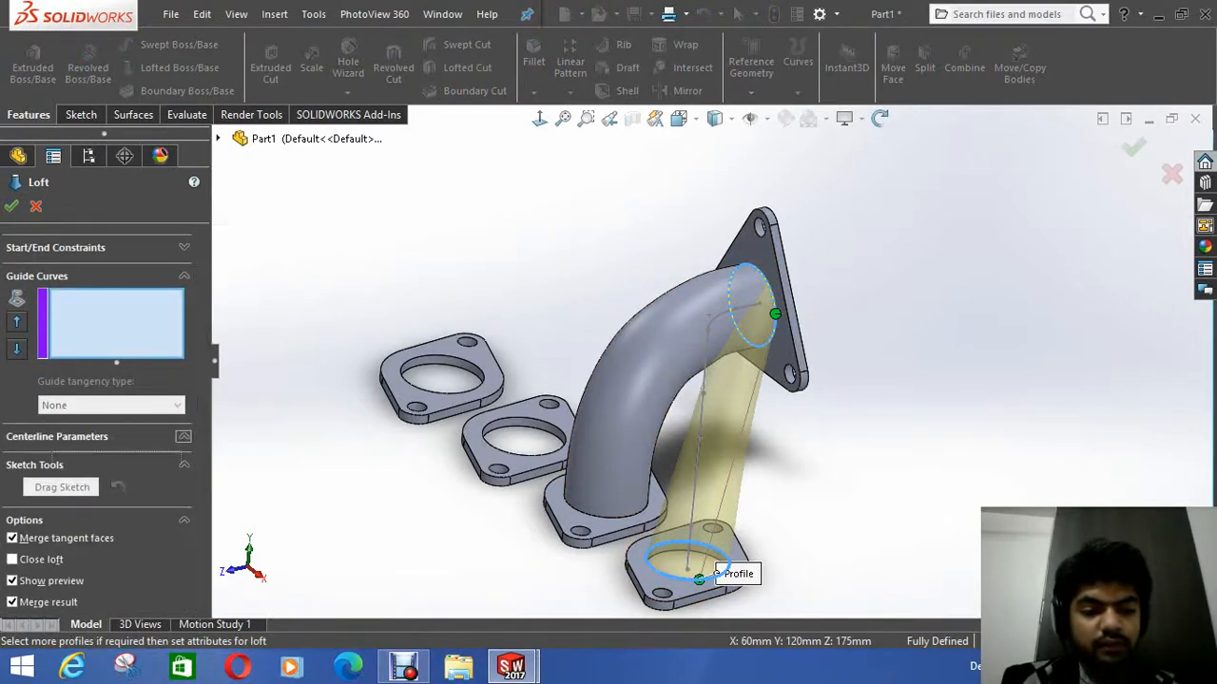
left_click(704, 370)
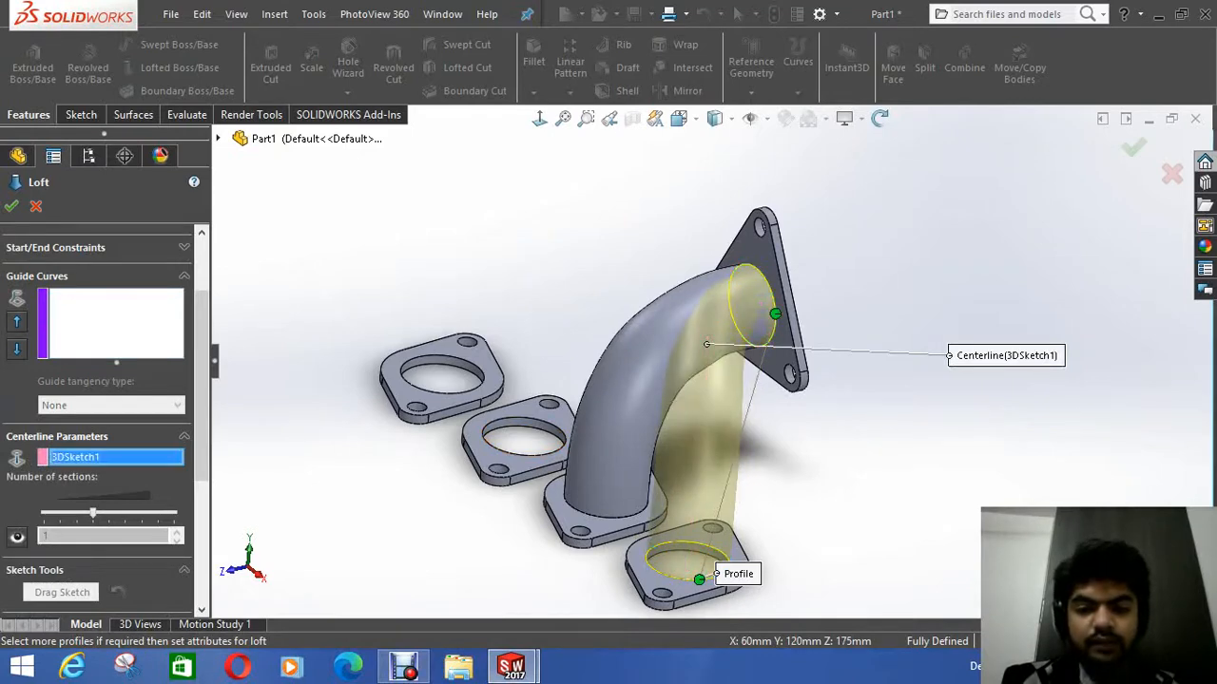
key("Return")
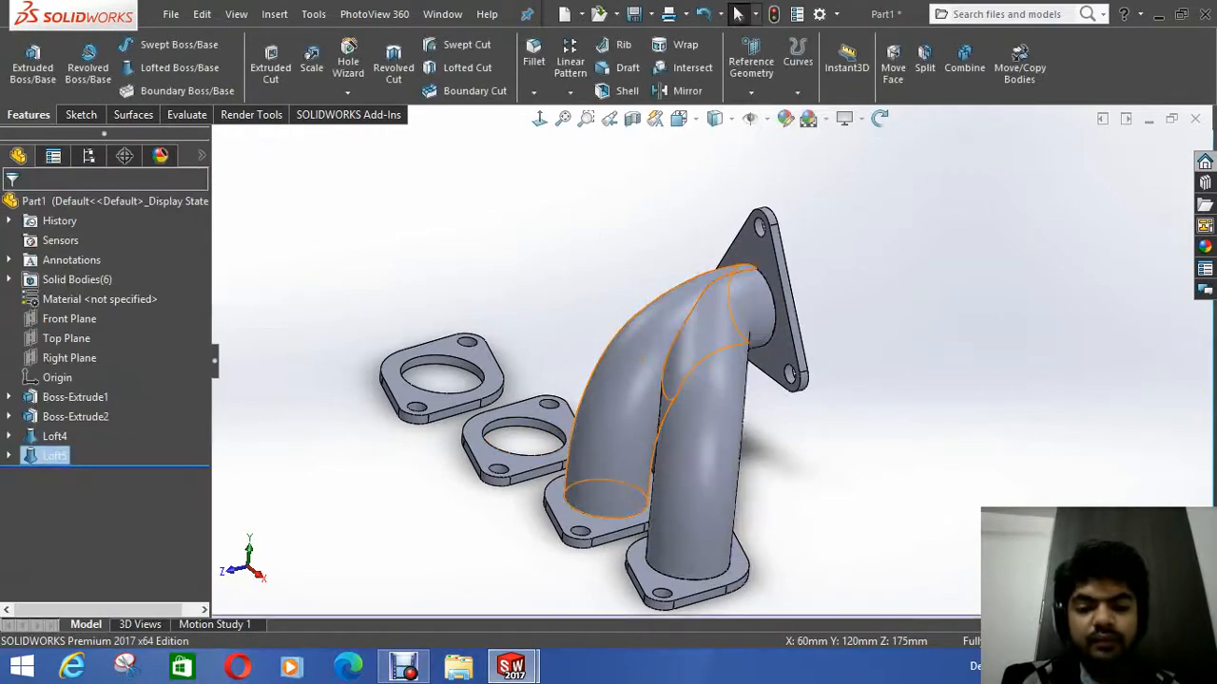
middle_click_drag(704, 370, 703, 437)
left_click(648, 371)
middle_click_drag(585, 346, 703, 323)
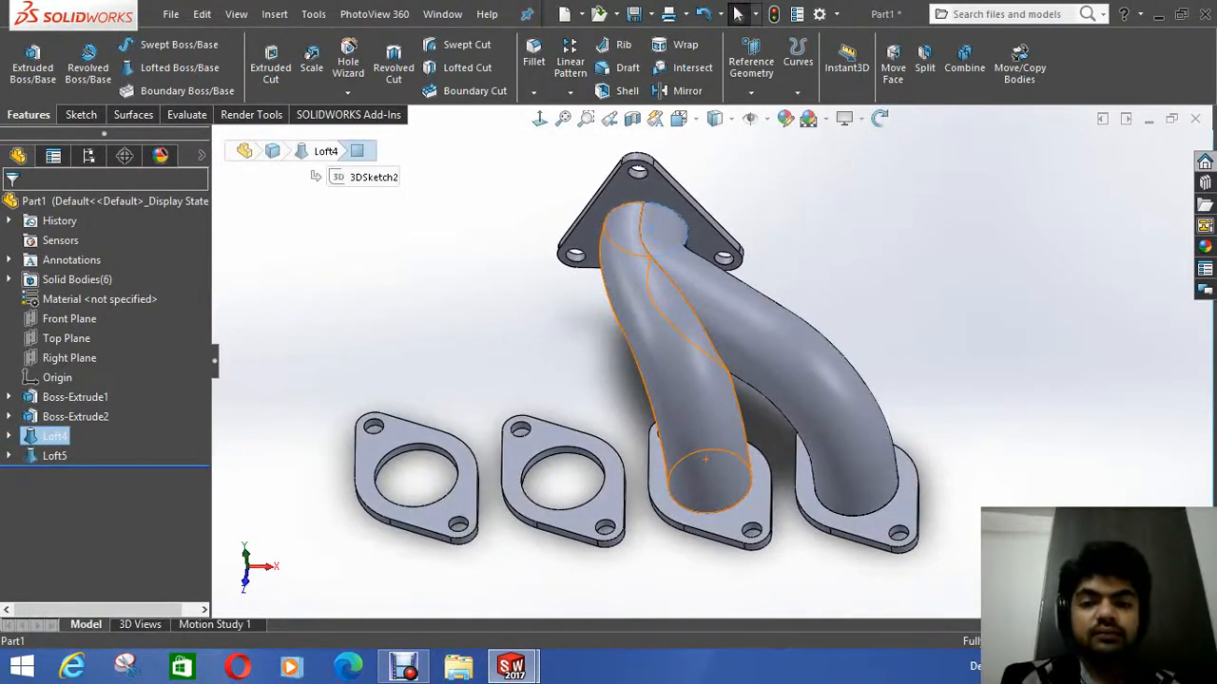
Step: Review the part's list of solid bodies
middle_click_drag(761, 380, 751, 328)
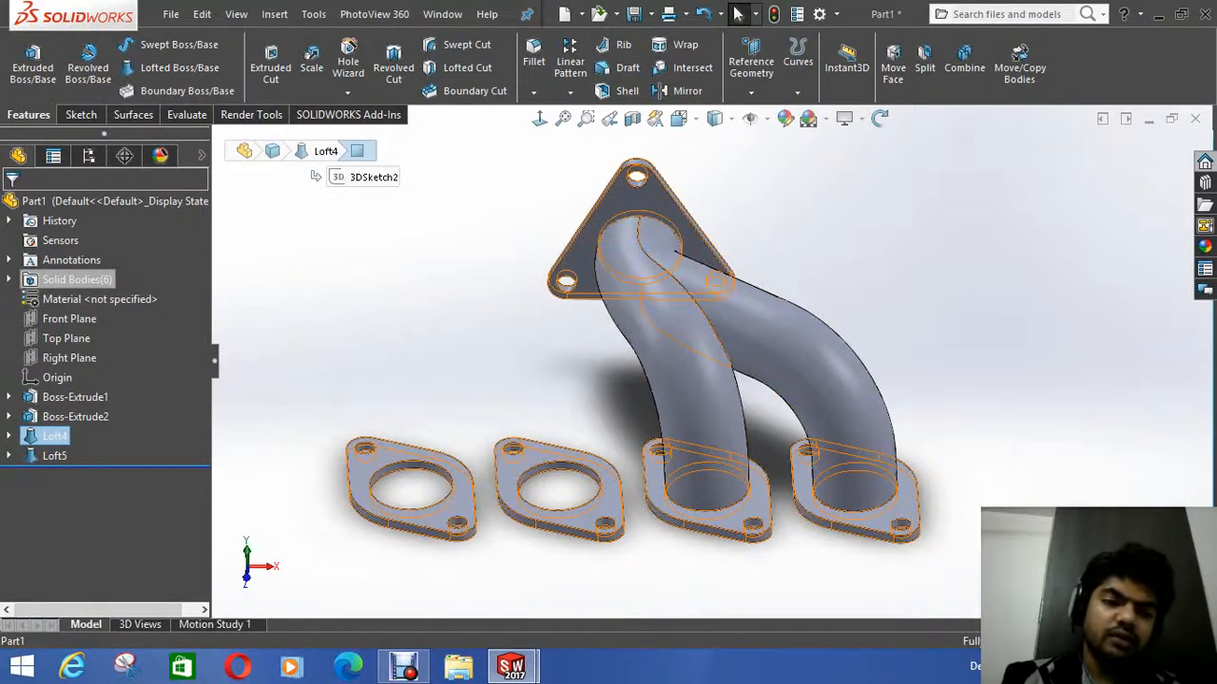
left_click(8, 279)
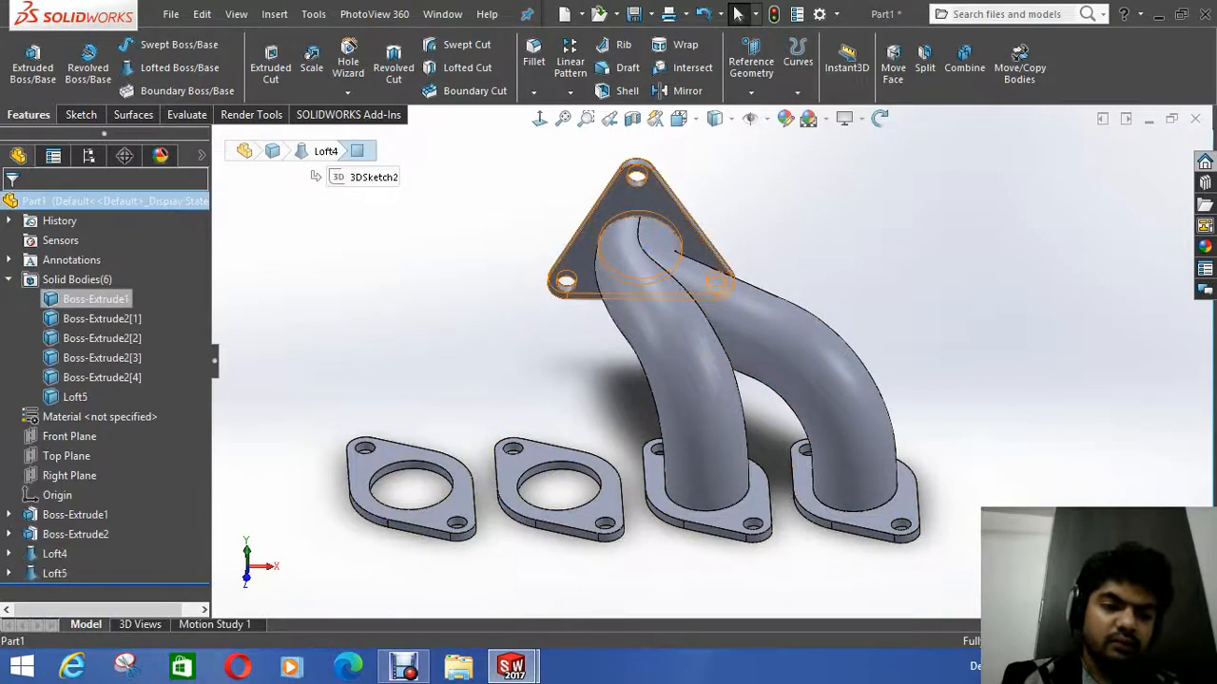
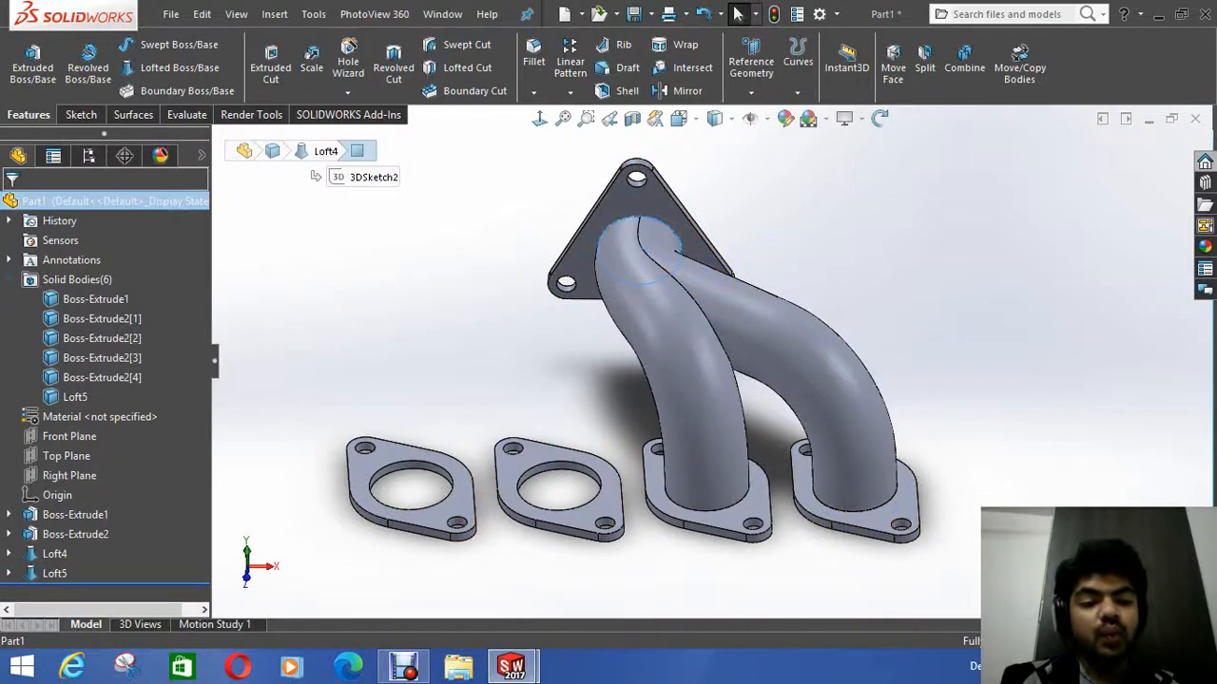
left_click(9, 280)
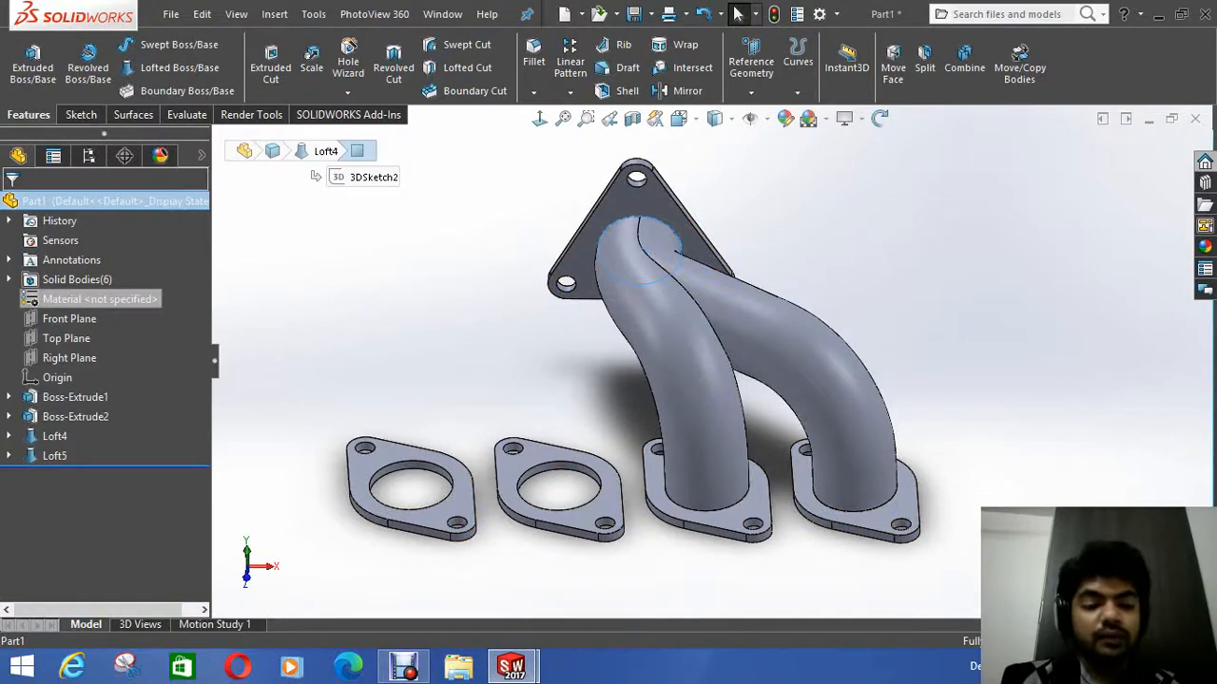
key("Escape")
middle_click_drag(665, 380, 643, 389)
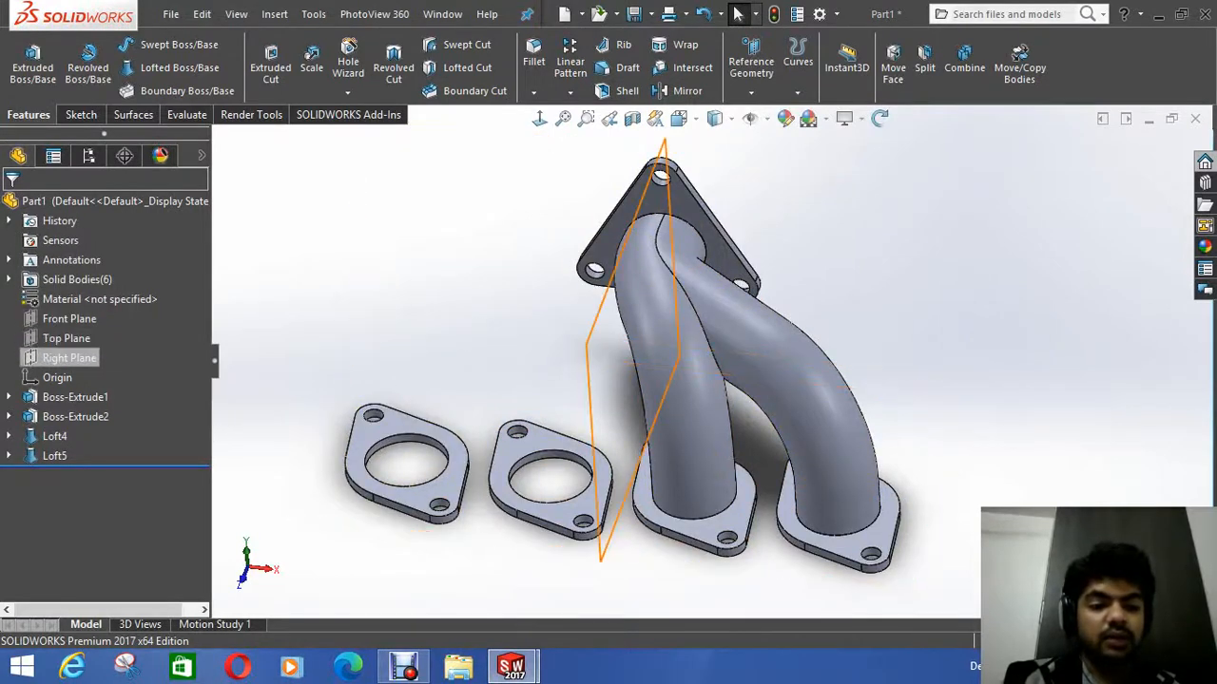
Step: Mirror the two lofted pipes about the Right Plane with Geometry Pattern turned on
left_click(69, 357)
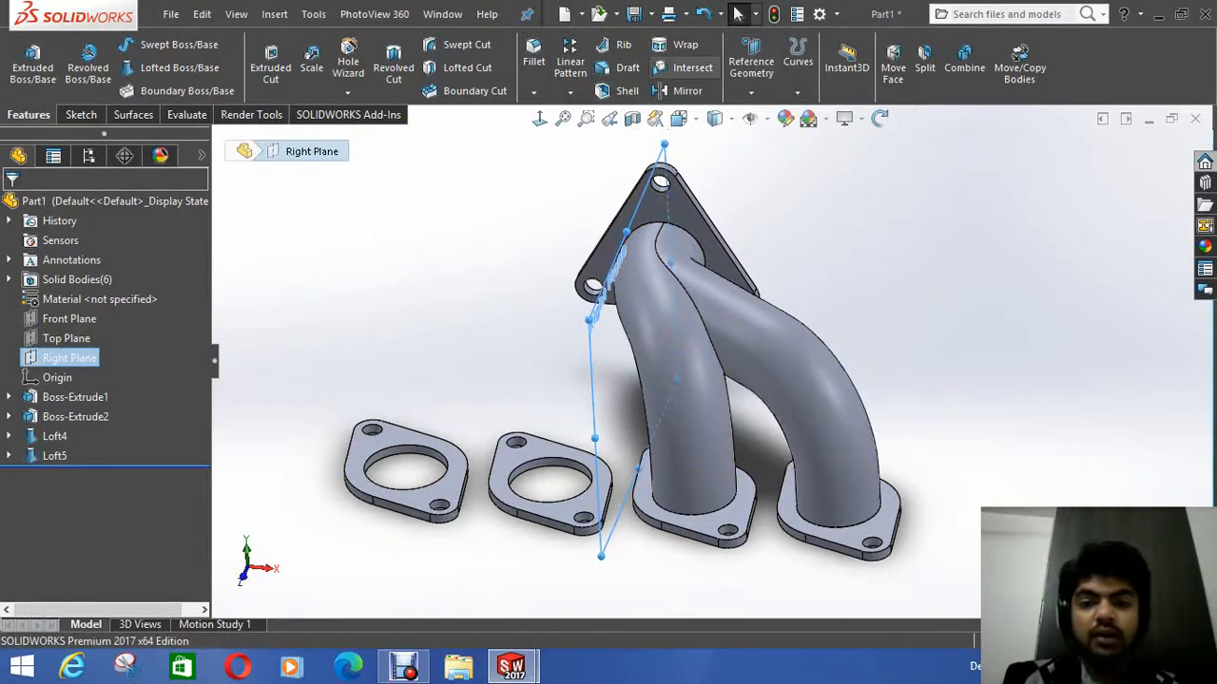
left_click(686, 90)
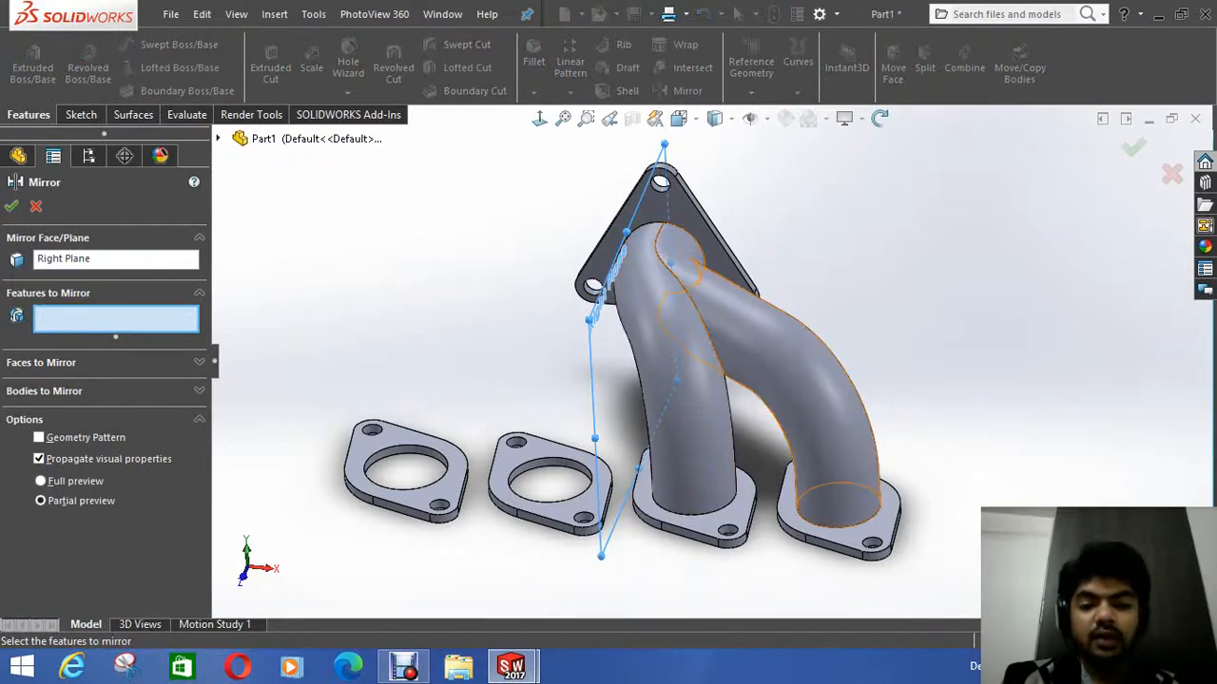
left_click(779, 394)
left_click(697, 419)
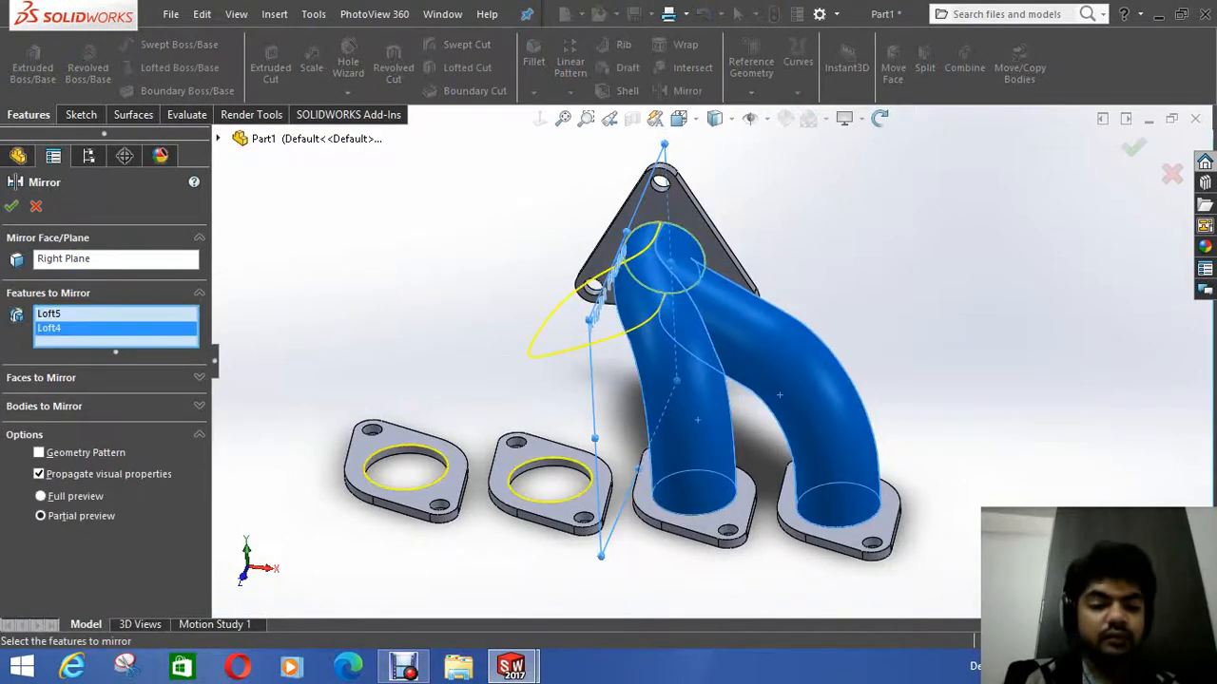
left_click(11, 205)
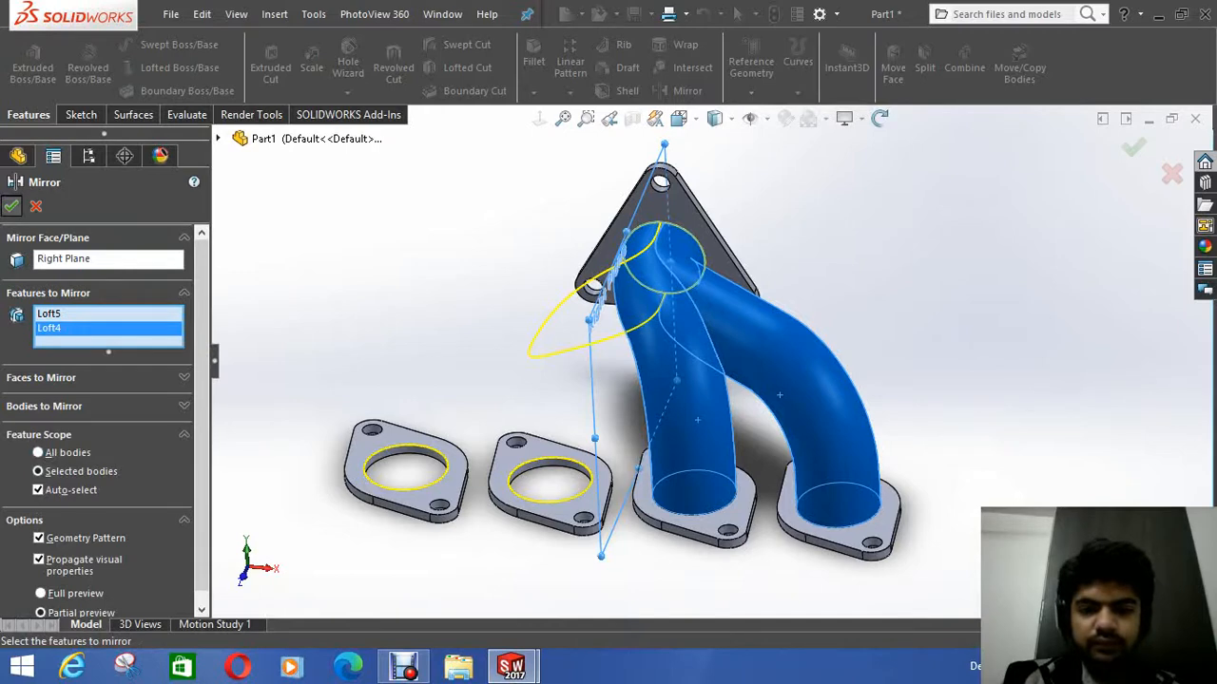
left_click(11, 206)
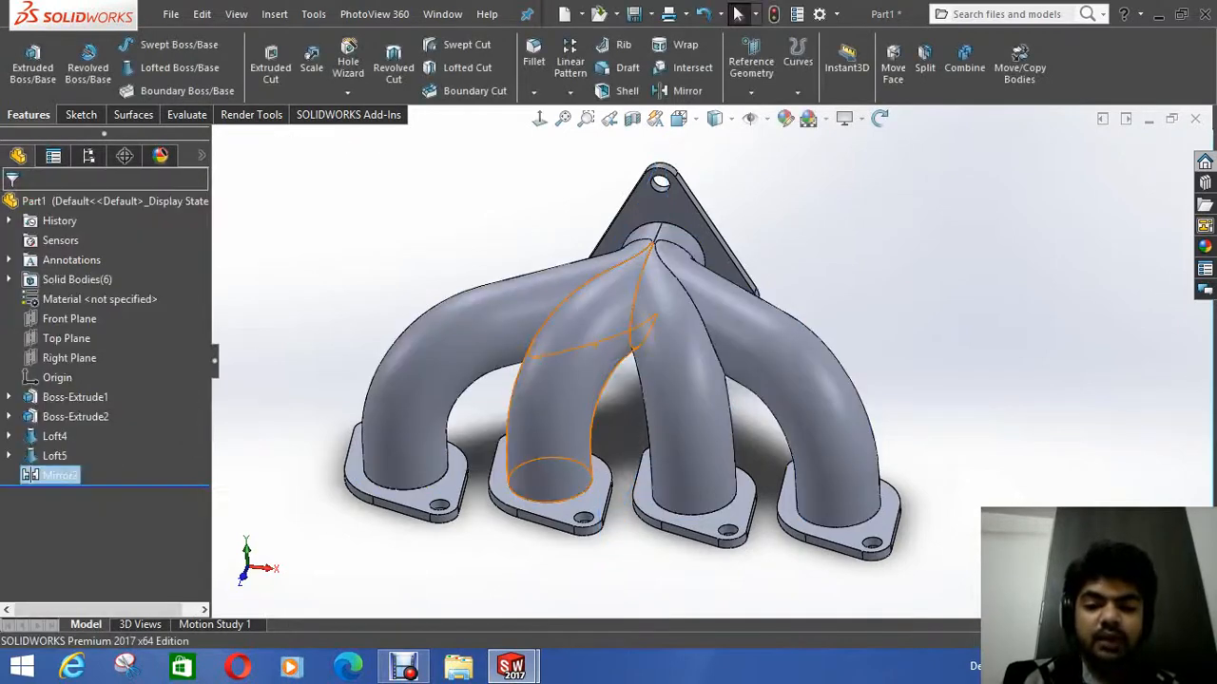
Step: Start a shell and select the pipes' end faces at the triangular flange and all four two-hole flanges as faces to remove
middle_click_drag(561, 399, 513, 409)
middle_click_drag(608, 399, 522, 371)
middle_click_drag(553, 325, 537, 297)
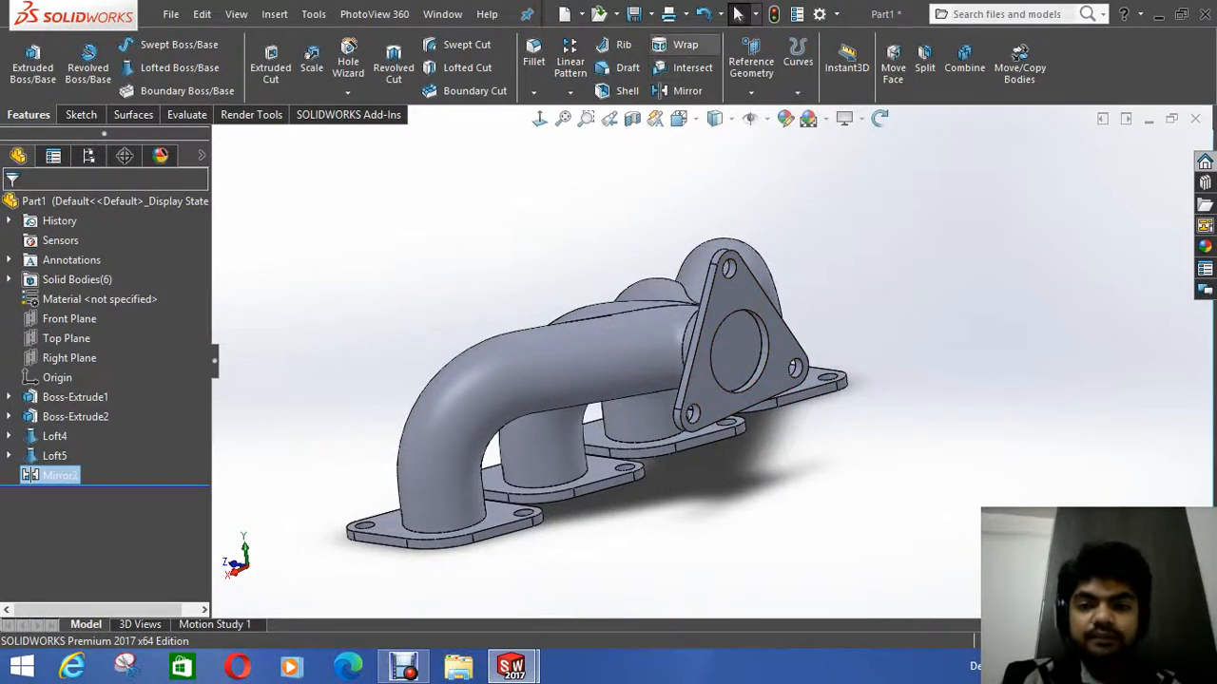
left_click(622, 90)
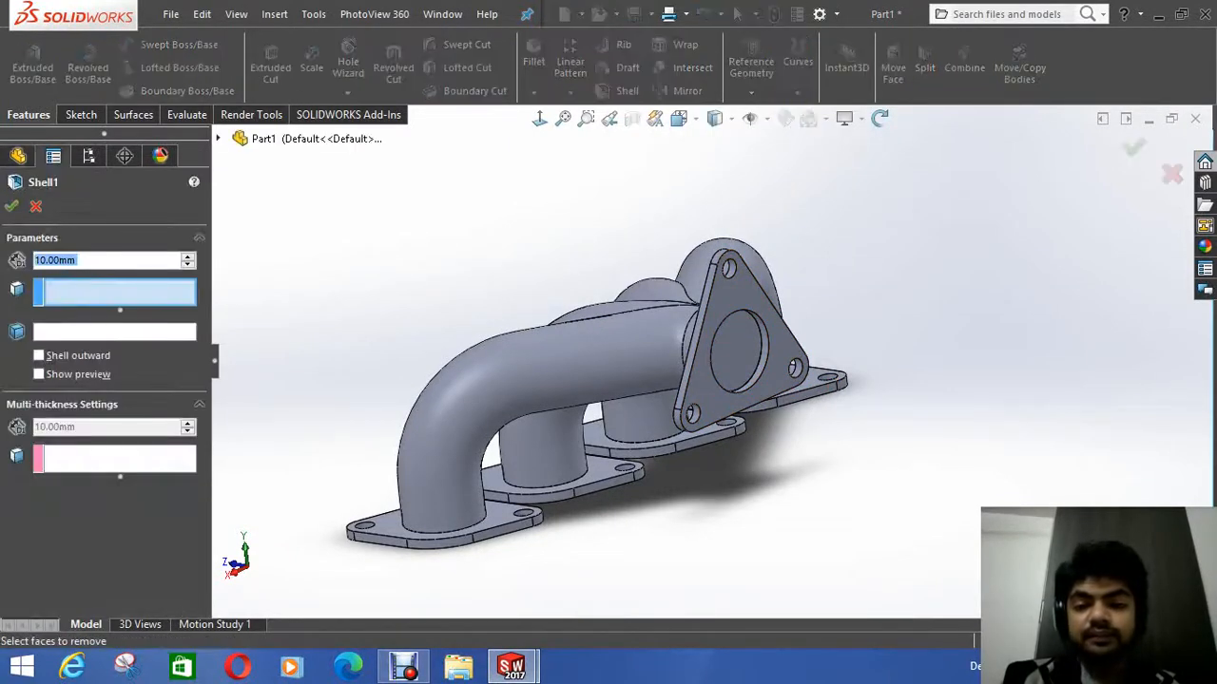
left_click(739, 373)
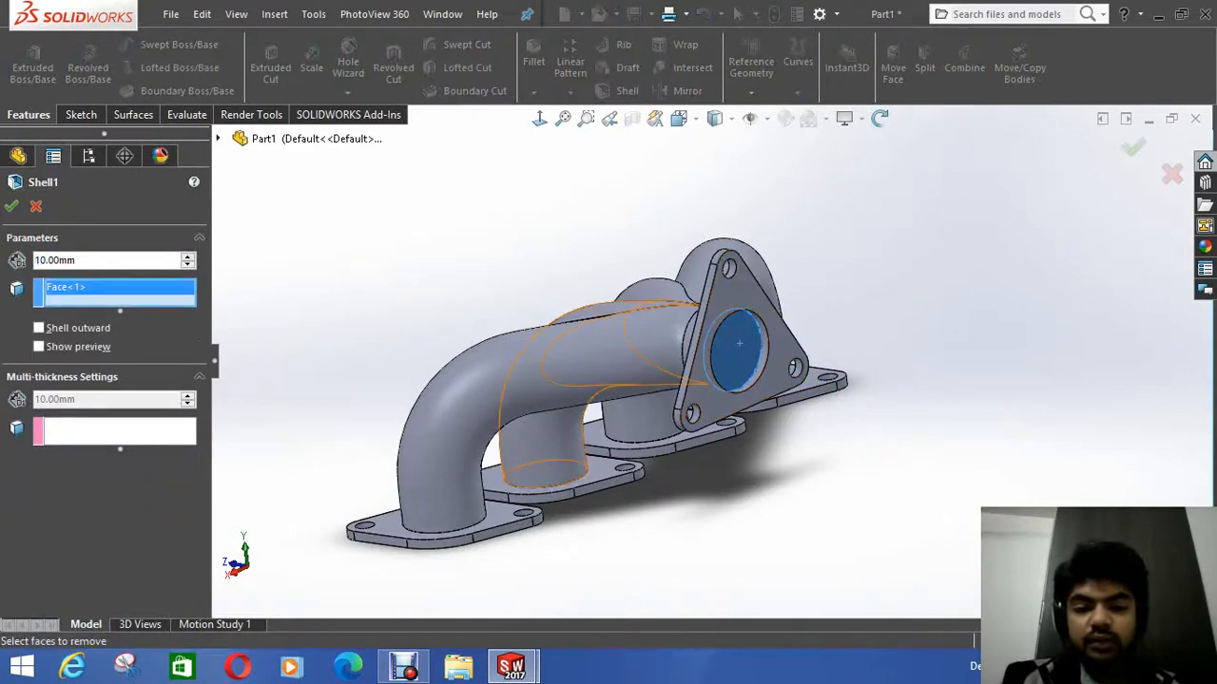
middle_click_drag(740, 372, 627, 266)
left_click(558, 283)
left_click(566, 389)
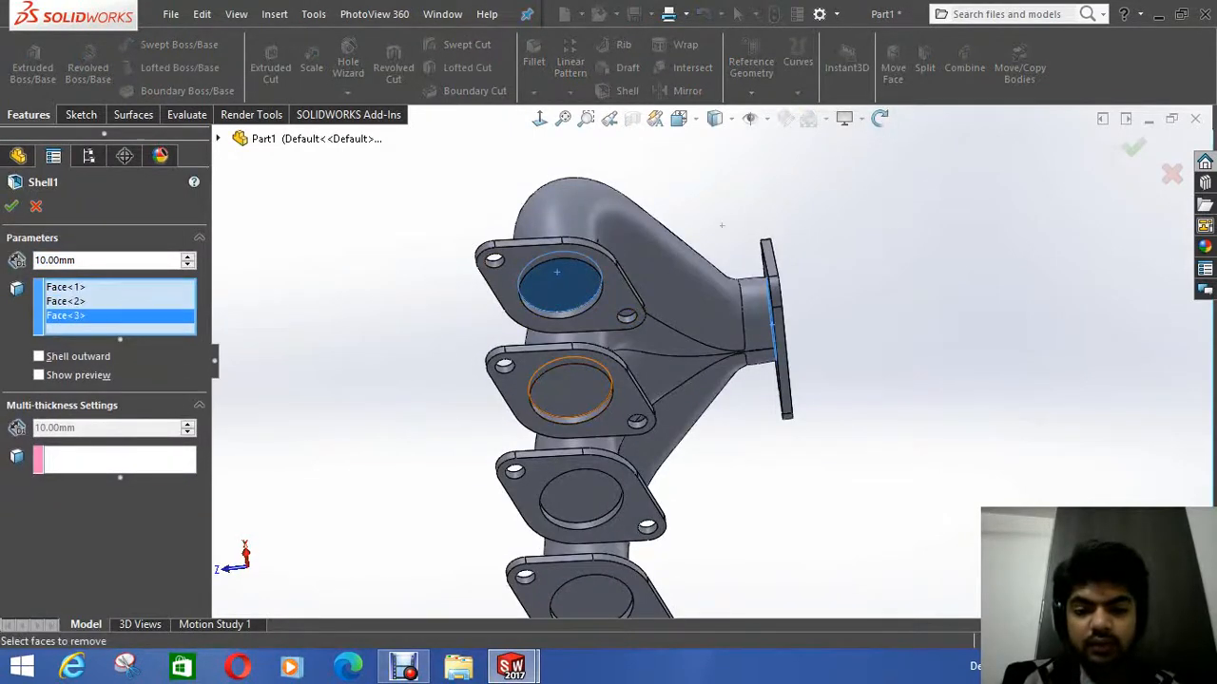
left_click(582, 494)
left_click(591, 597)
Step: Set the shell thickness to 4 mm and finish hollowing the pipes
middle_click_drag(646, 228, 722, 403)
scroll(715, 364, "up", 3)
scroll(715, 364, "down", 3)
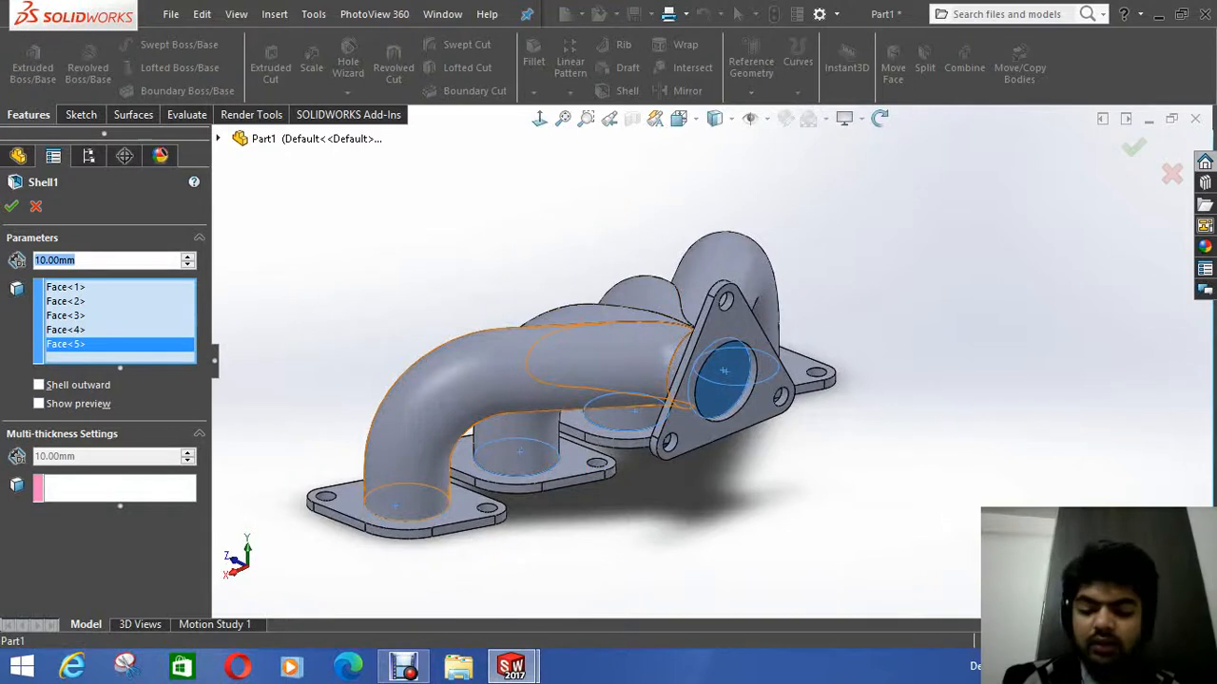
type("4")
key("Return")
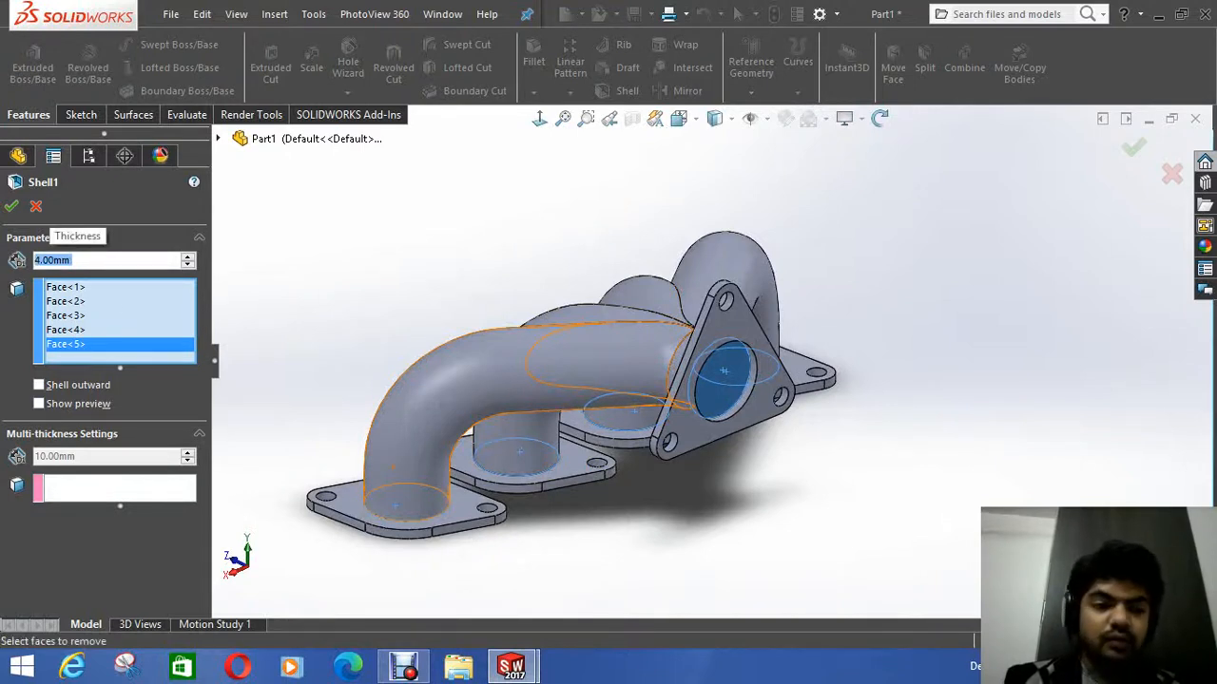
left_click(11, 206)
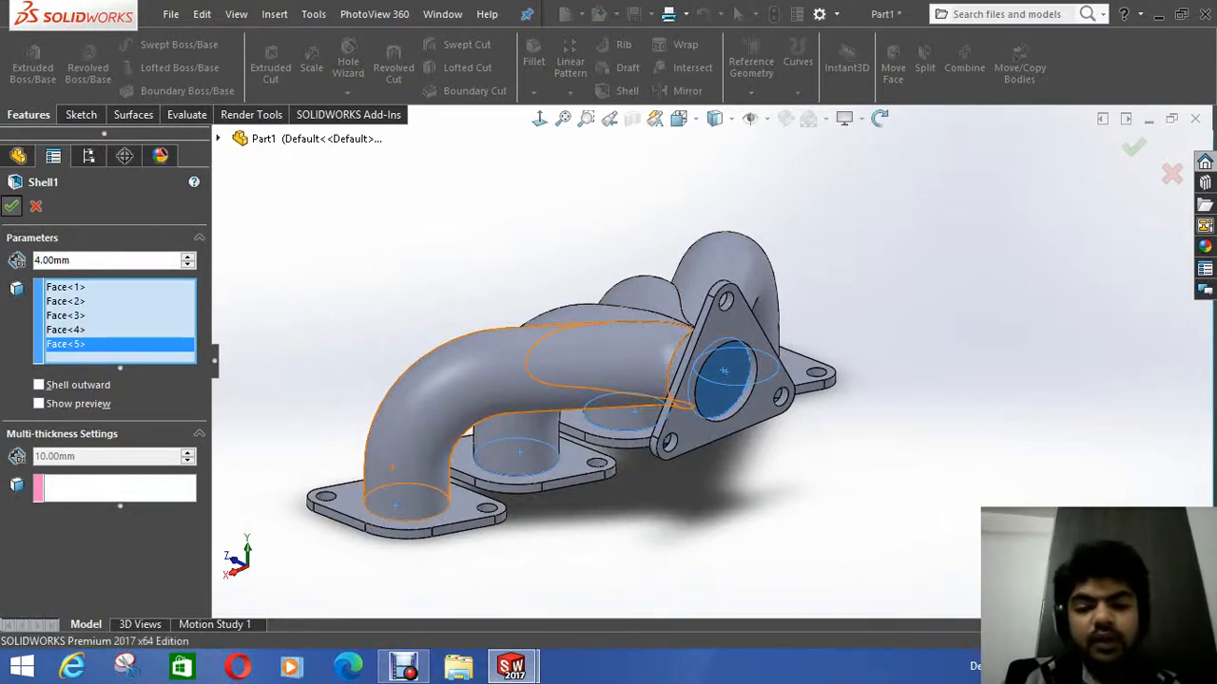
middle_click_drag(608, 380, 589, 351)
key("Escape")
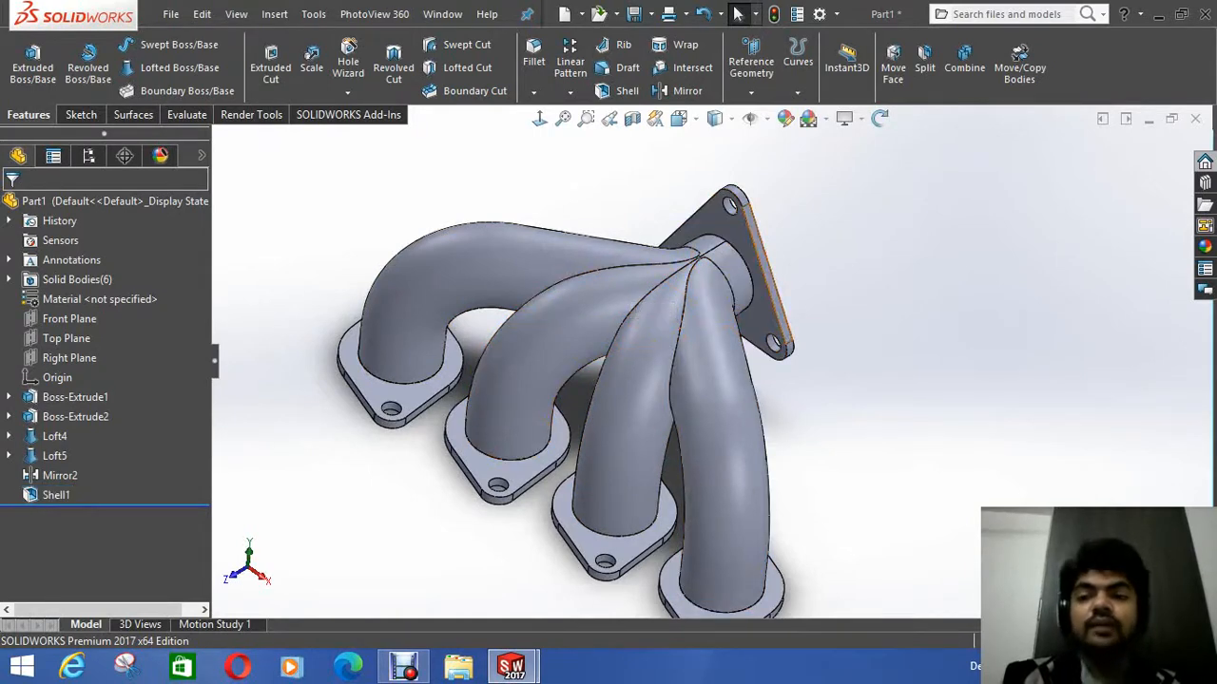
Step: Try to combine the triangular flange, the four two-hole flanges and the shelled pipes into one body with the Add operation
left_click(964, 59)
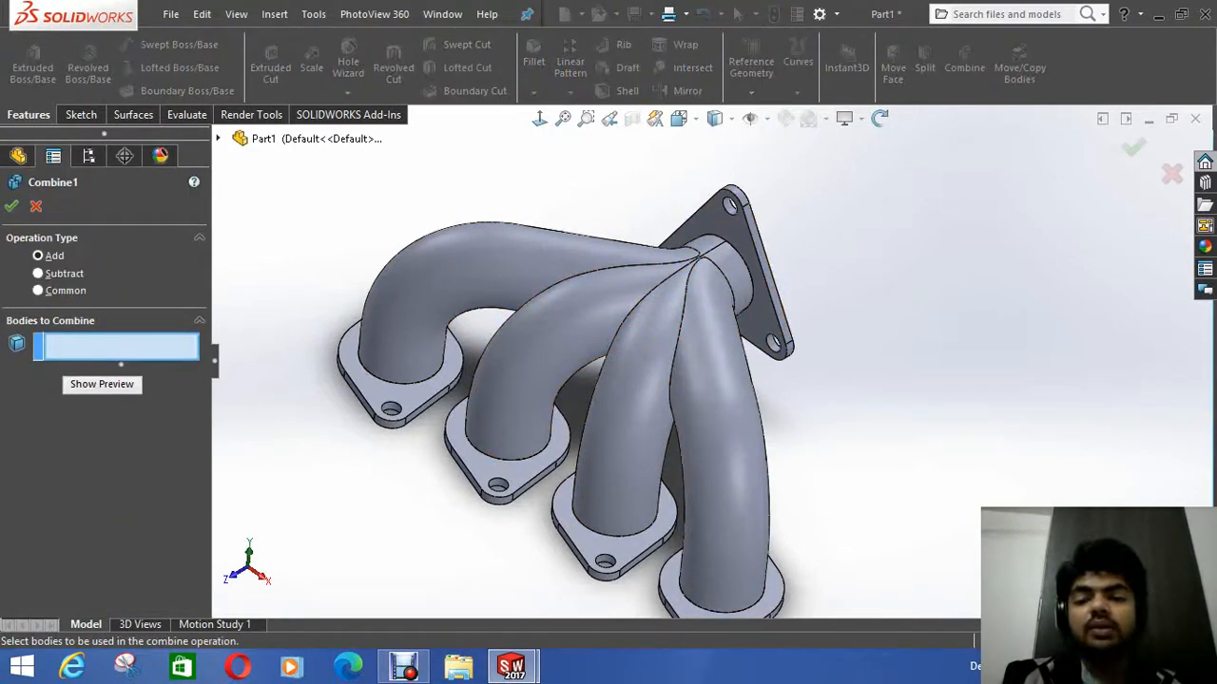
left_click(218, 139)
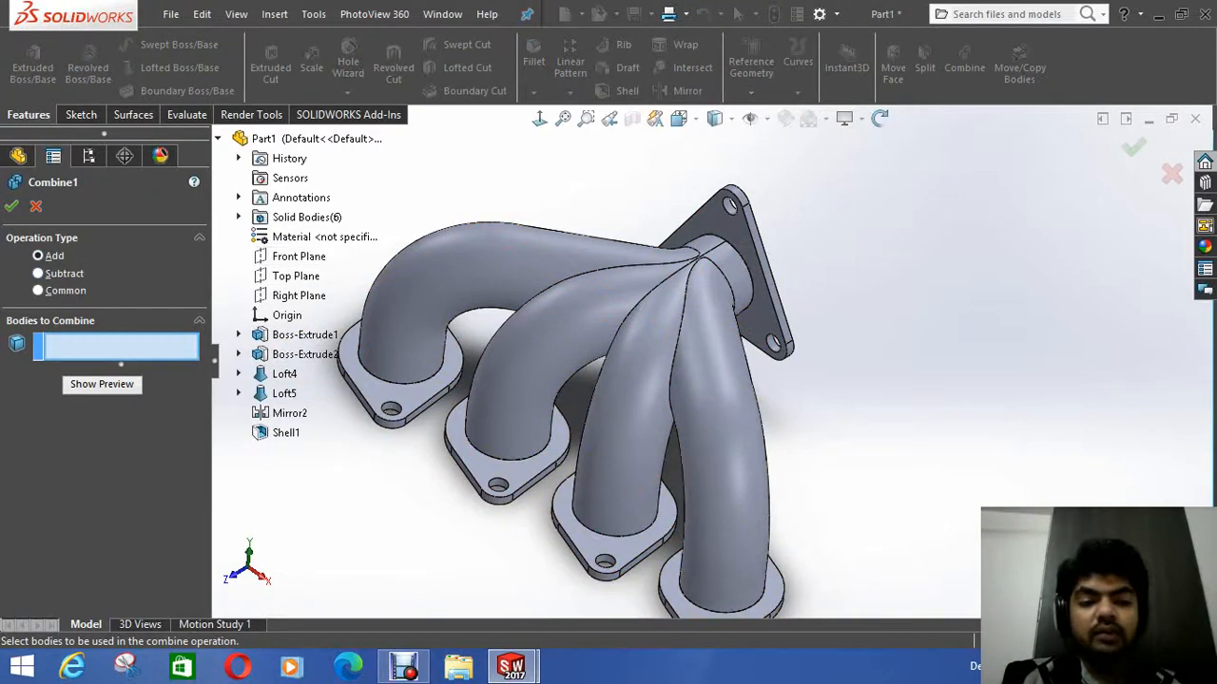
left_click(239, 217)
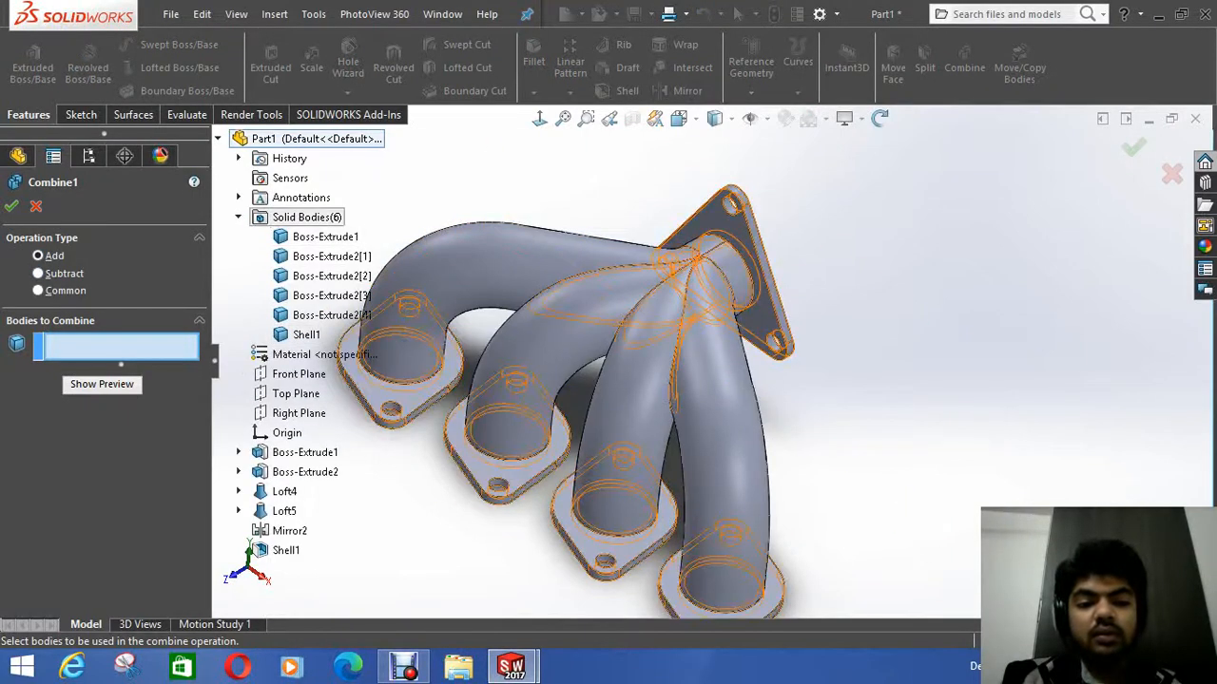
left_click(325, 237)
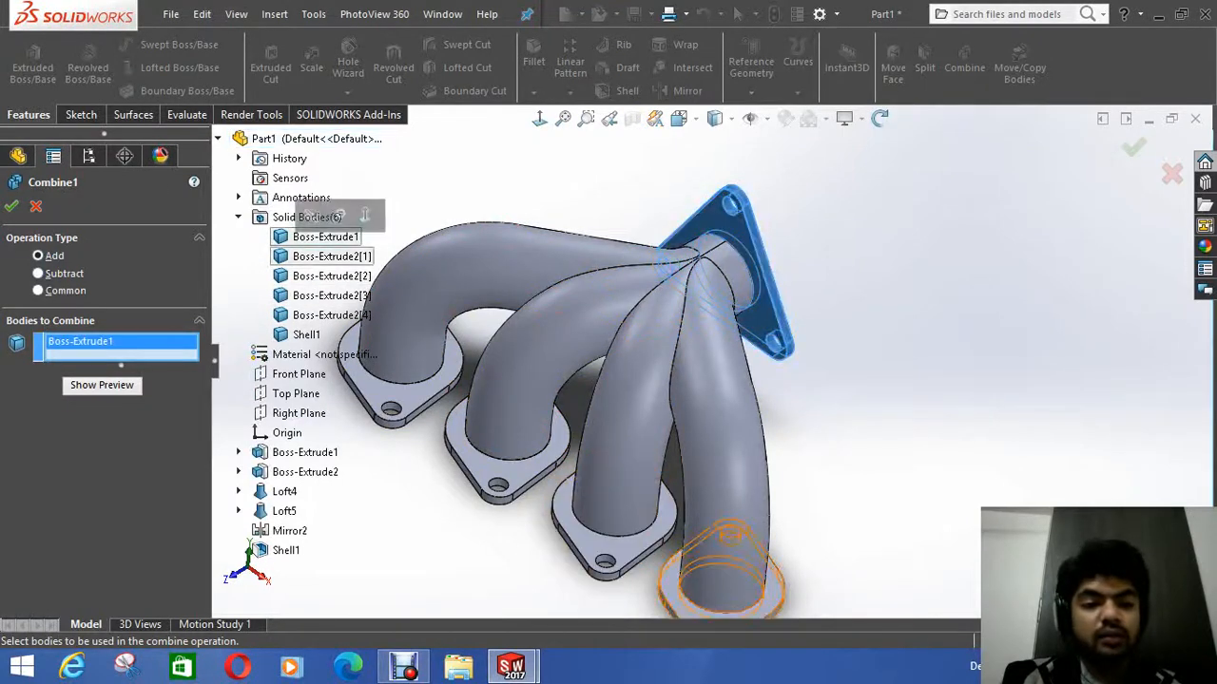
left_click(331, 257)
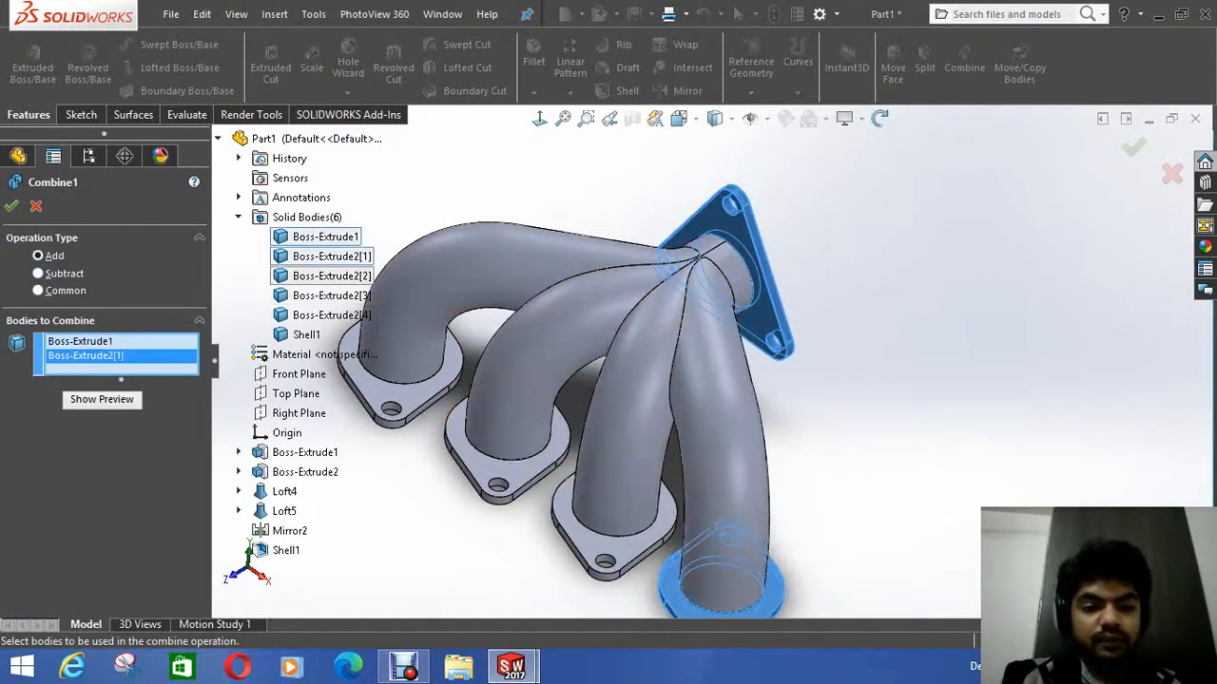
left_click(332, 276)
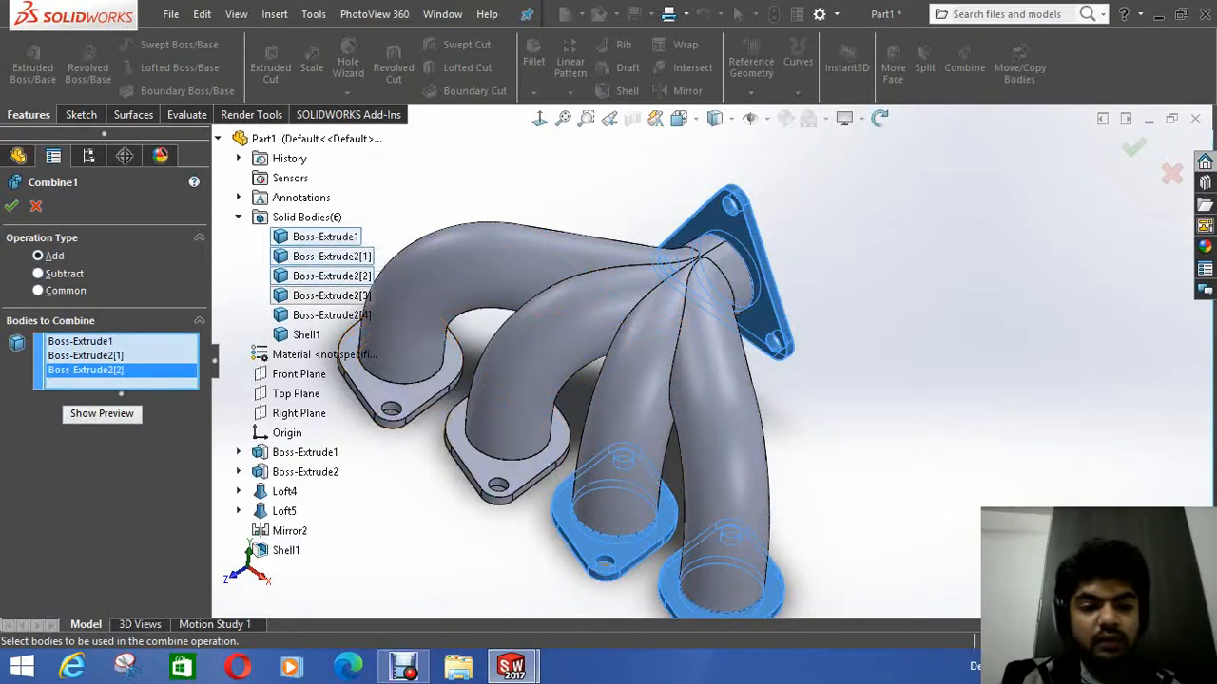
left_click(331, 296)
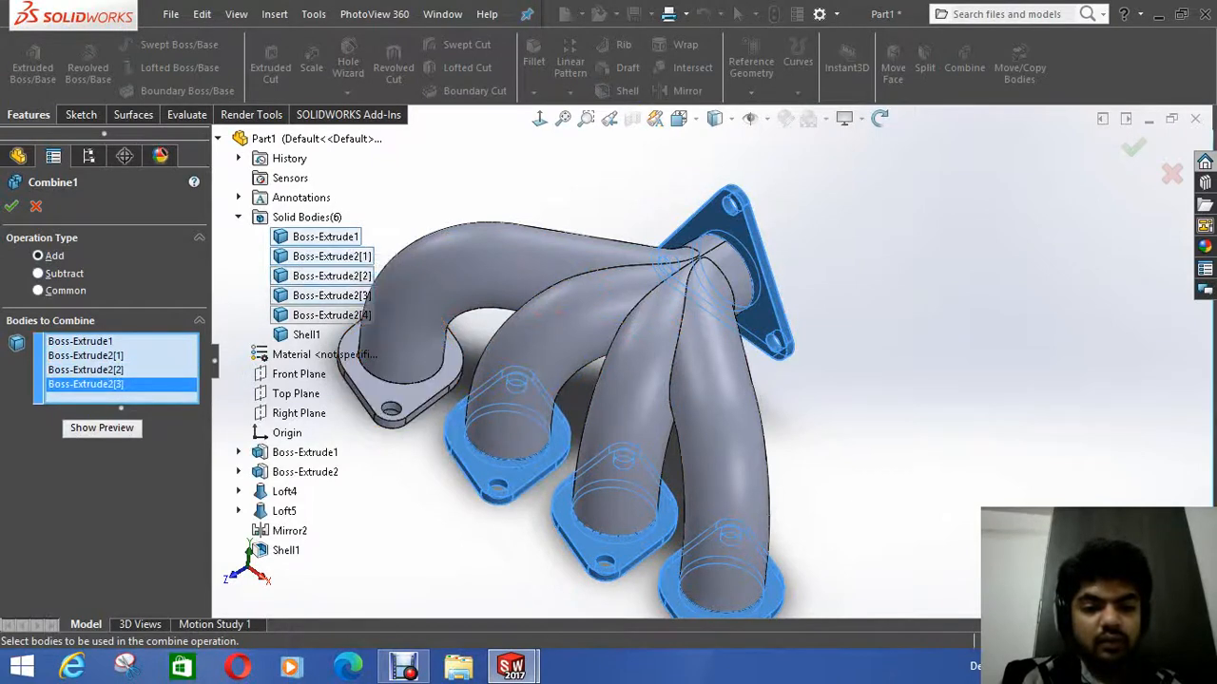
left_click(332, 315)
left_click(306, 335)
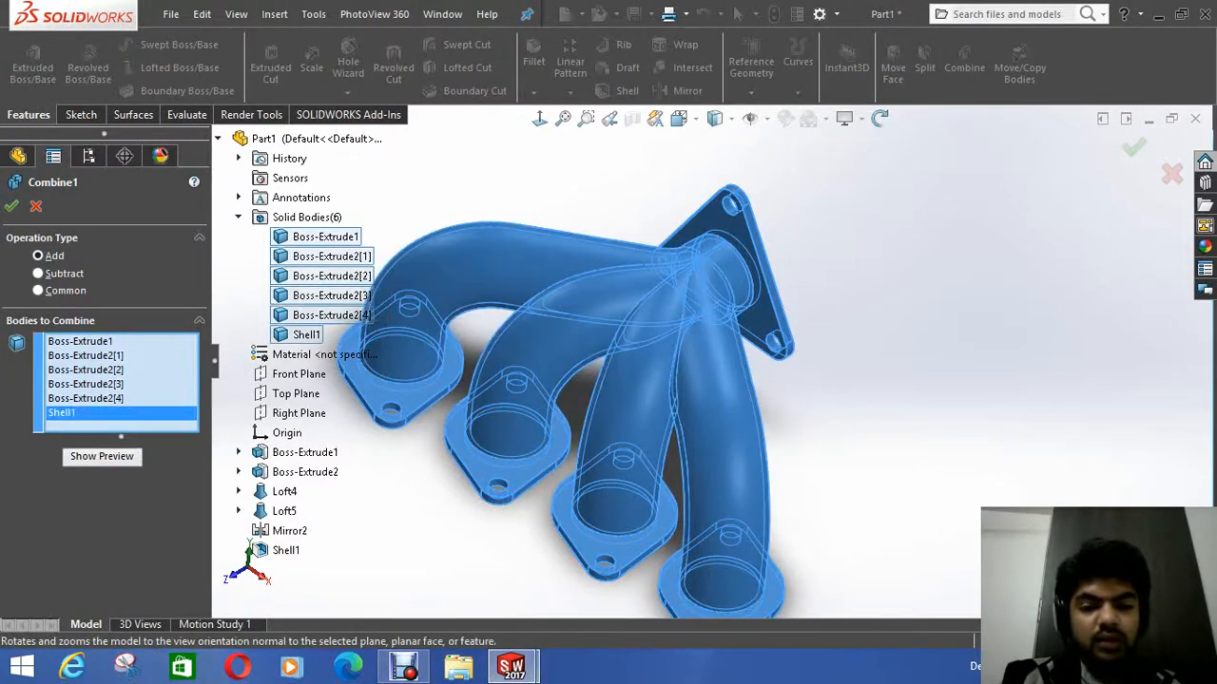
middle_click_drag(533, 313, 789, 323)
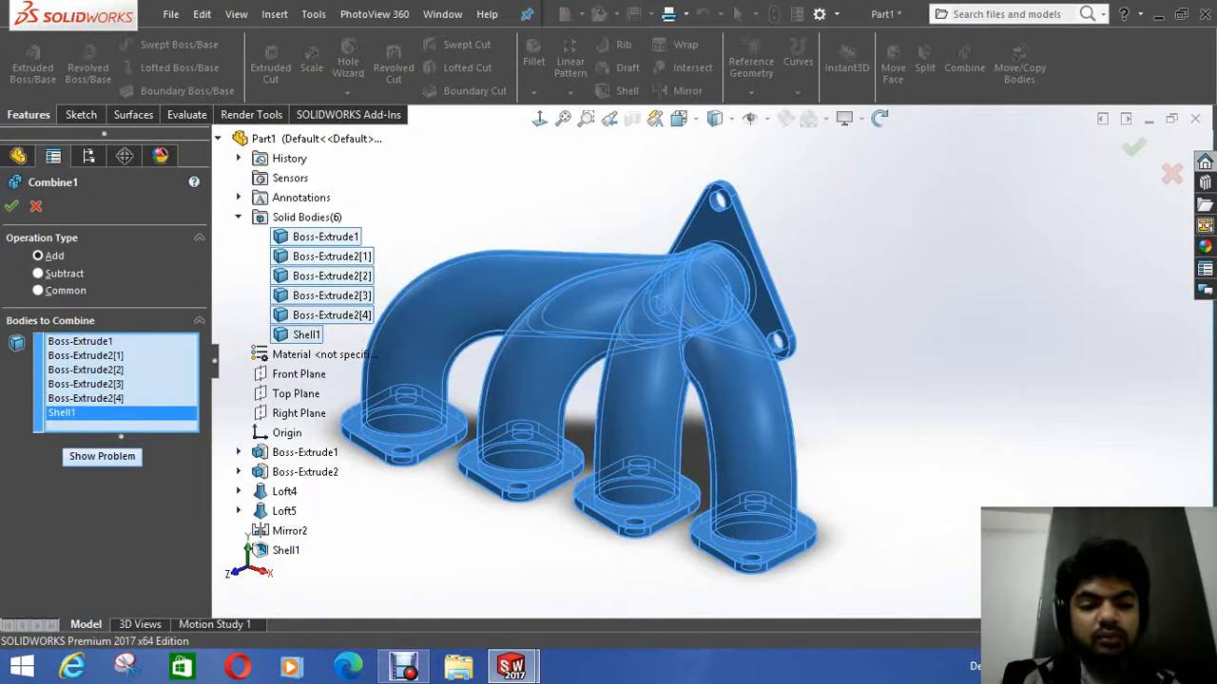
left_click(102, 456)
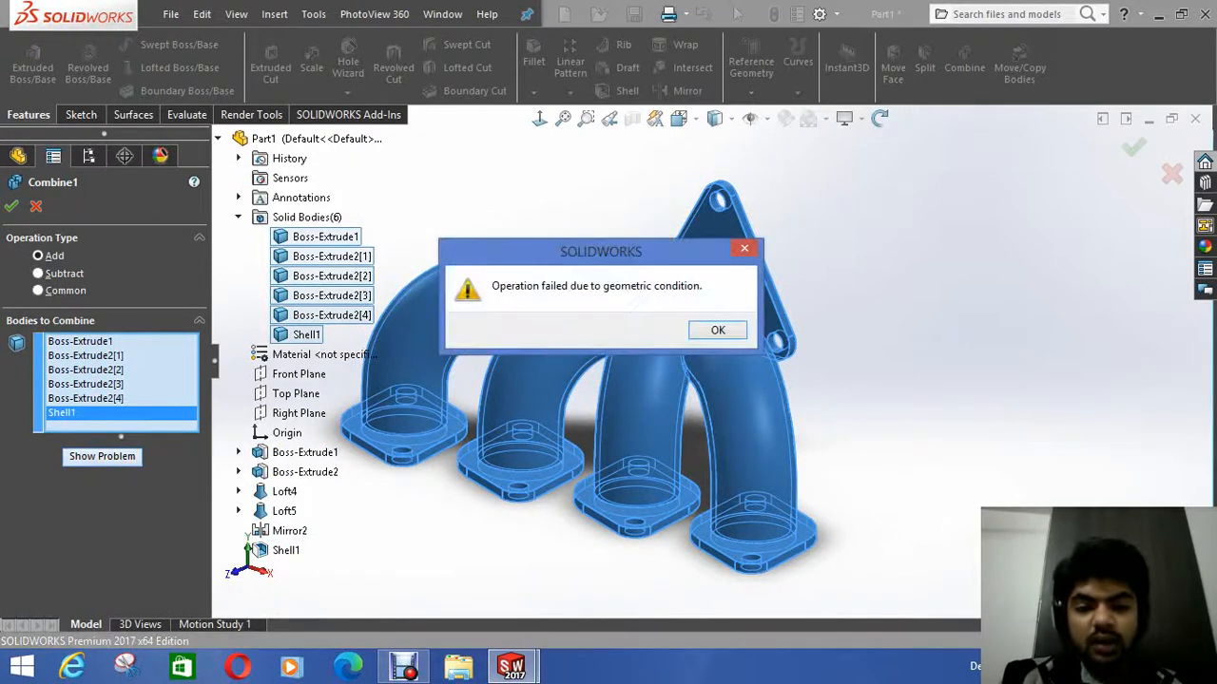
key("Return")
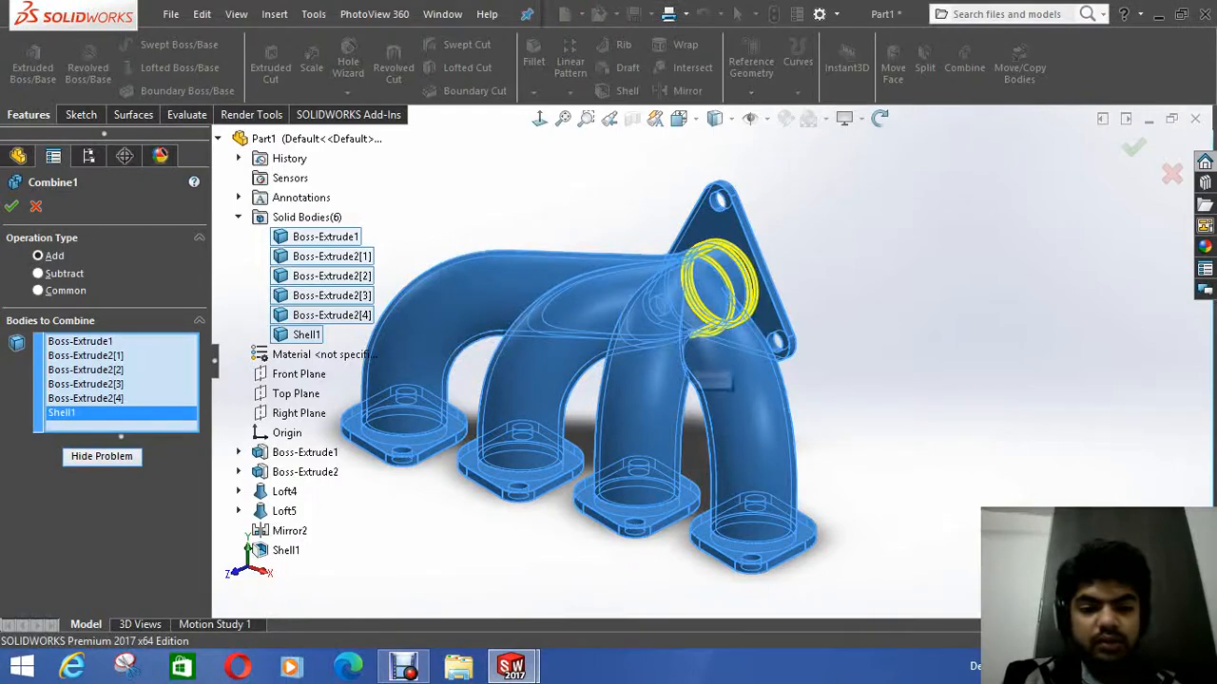
Step: Examine the problem edges where the pipes meet the triangular flange, retry the combine and cancel it
middle_click_drag(751, 333, 618, 332)
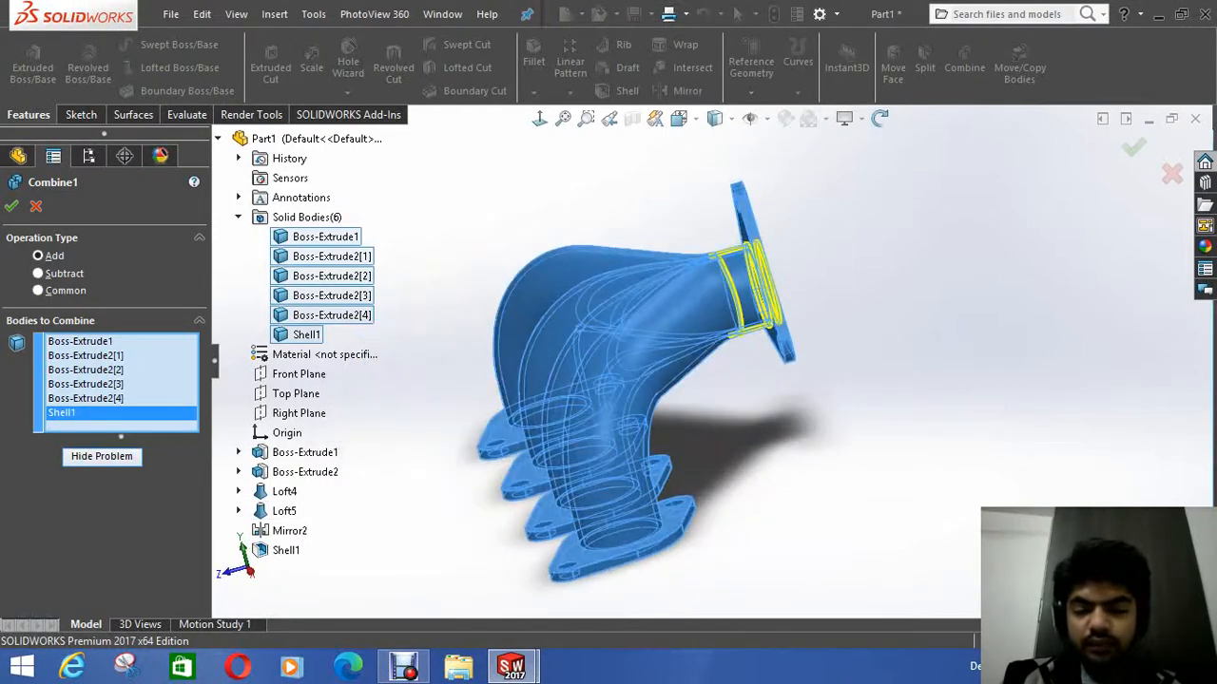
scroll(746, 371, "up", 3)
scroll(760, 313, "down", 7)
middle_click_drag(780, 295, 736, 304)
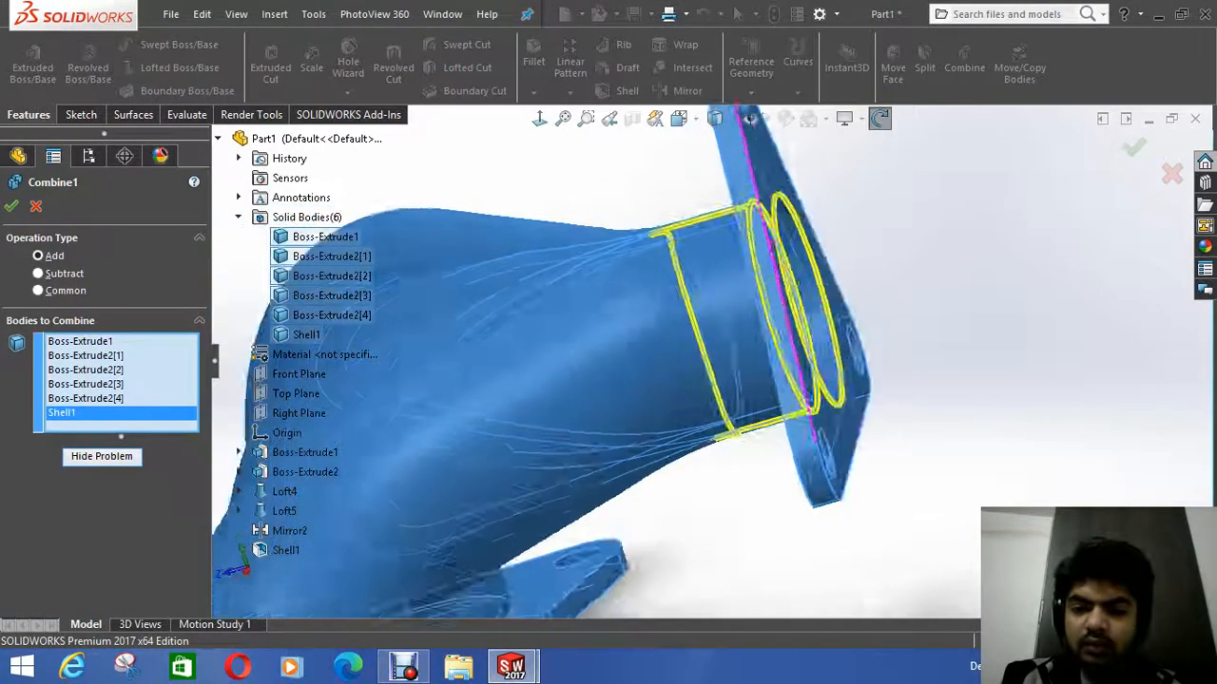
middle_click_drag(750, 118, 776, 253)
key("Return")
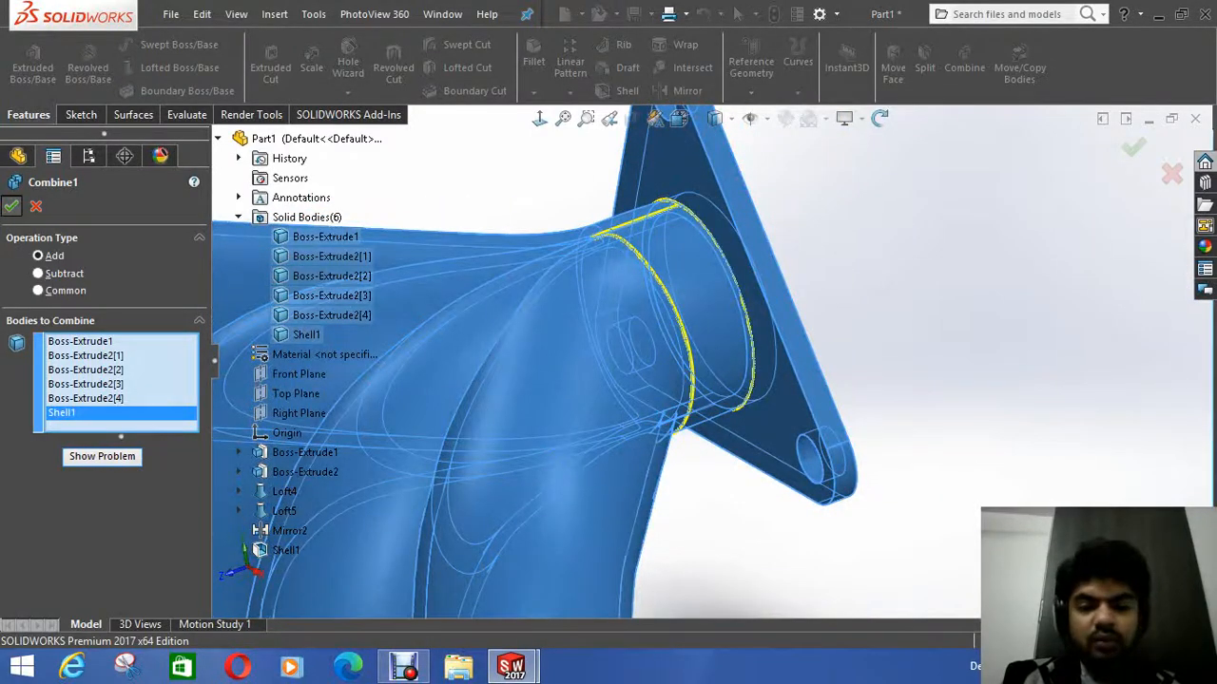
left_click(36, 205)
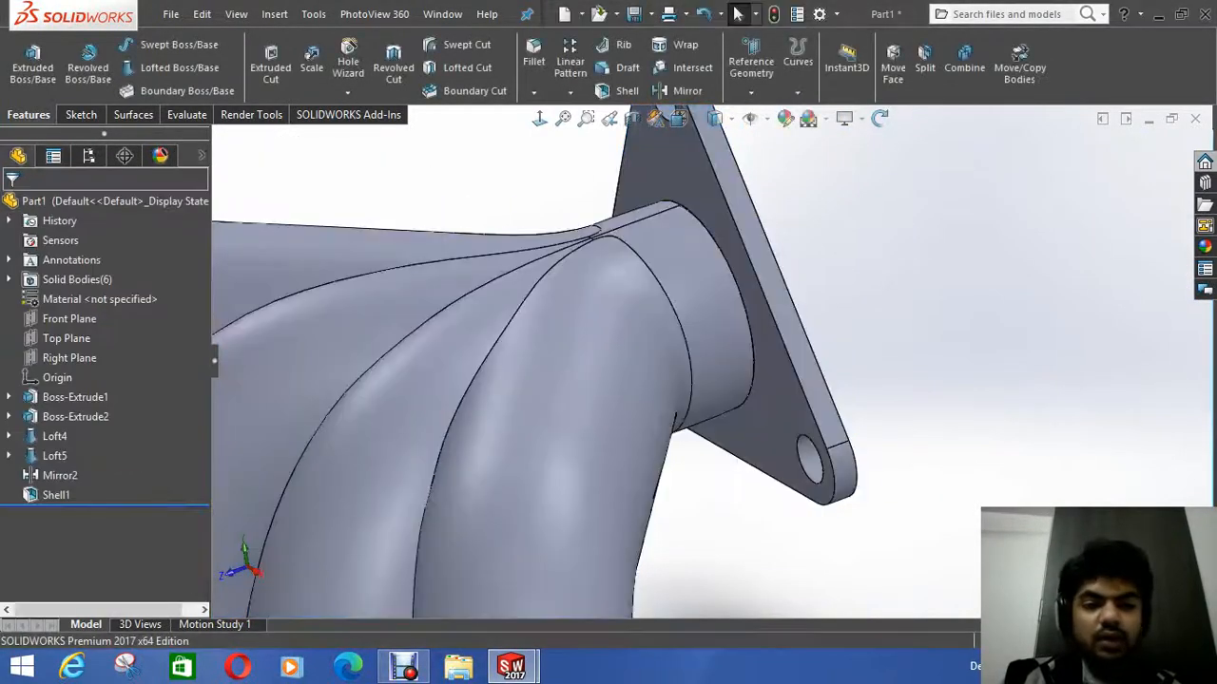
Step: Change the end condition of the triangular flange's extrusion to Blind
scroll(713, 361, "up", 7)
right_click(74, 396)
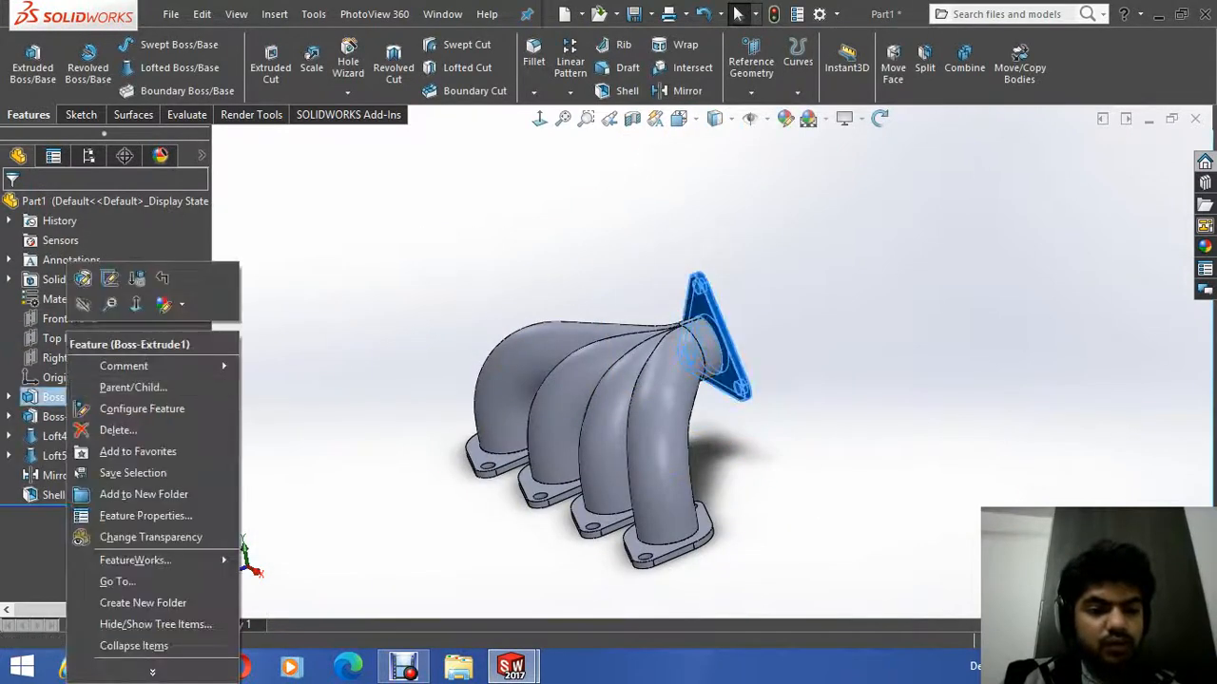
key("Escape")
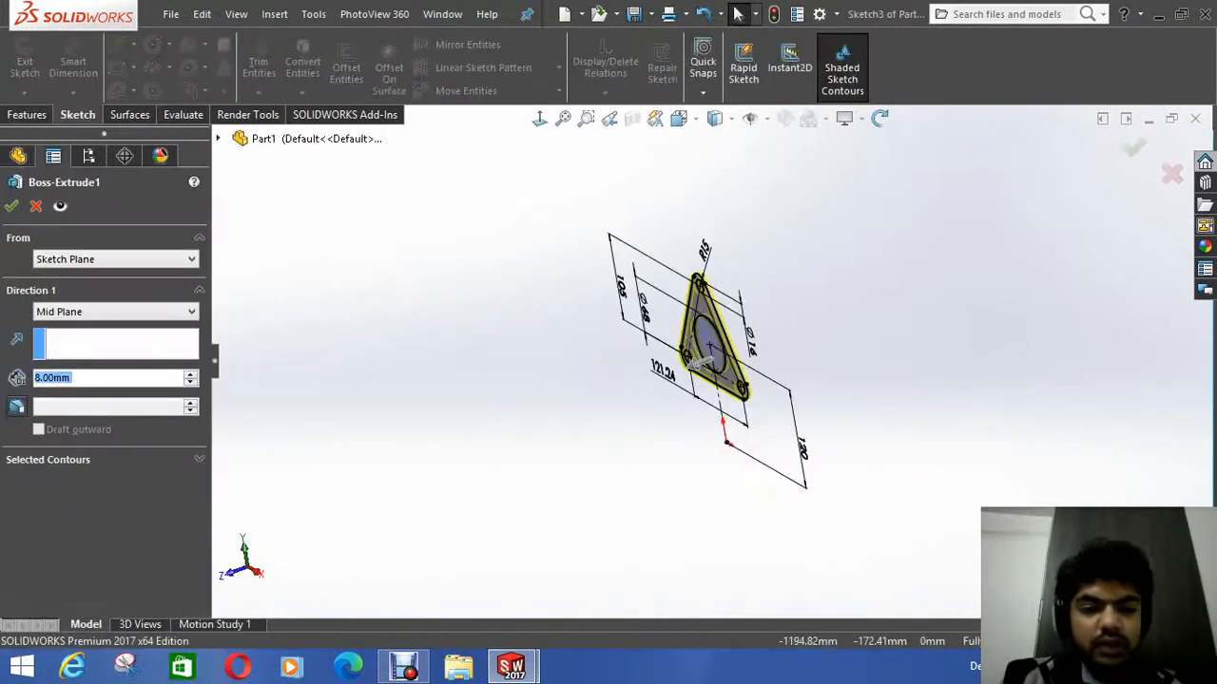
left_click(115, 312)
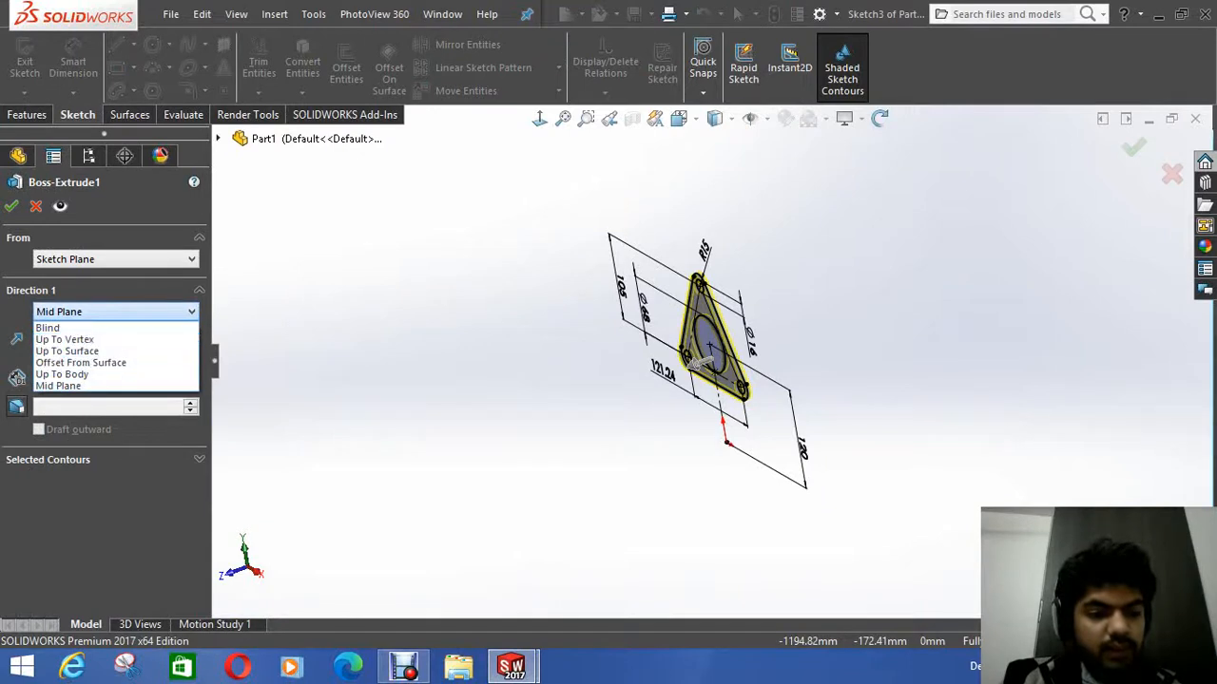
left_click(115, 327)
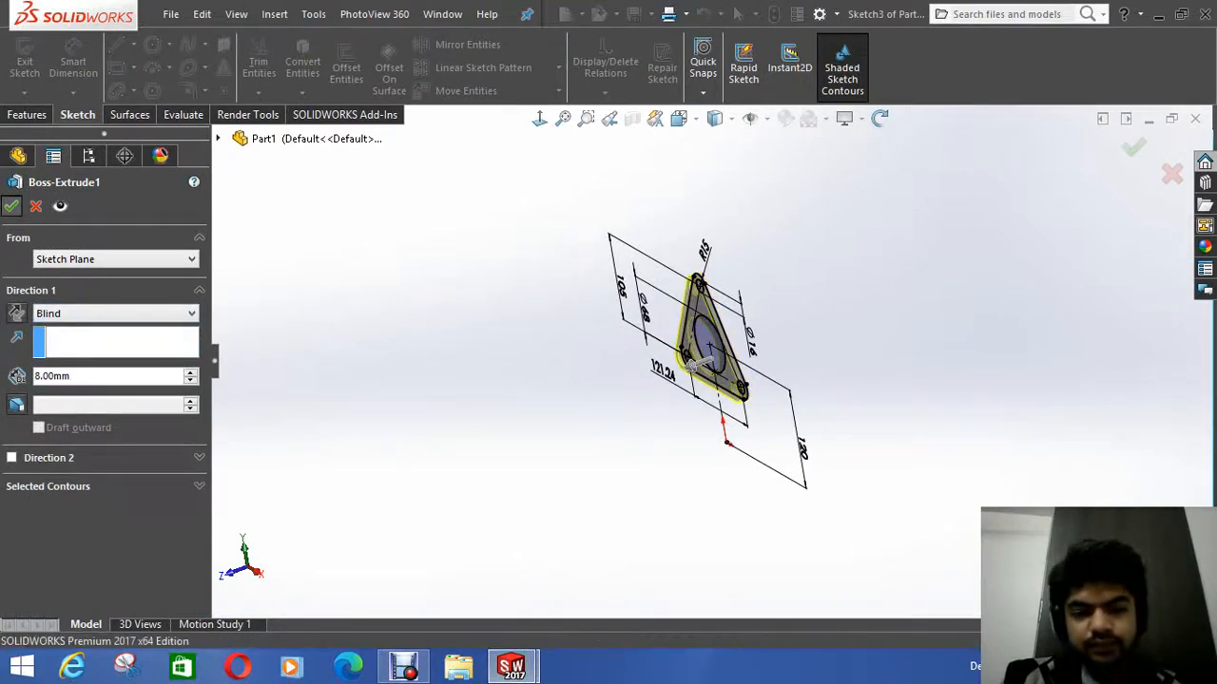
Step: Delete the shell feature from the pipes
middle_click_drag(608, 418, 722, 456)
scroll(67, 436, "down", 1)
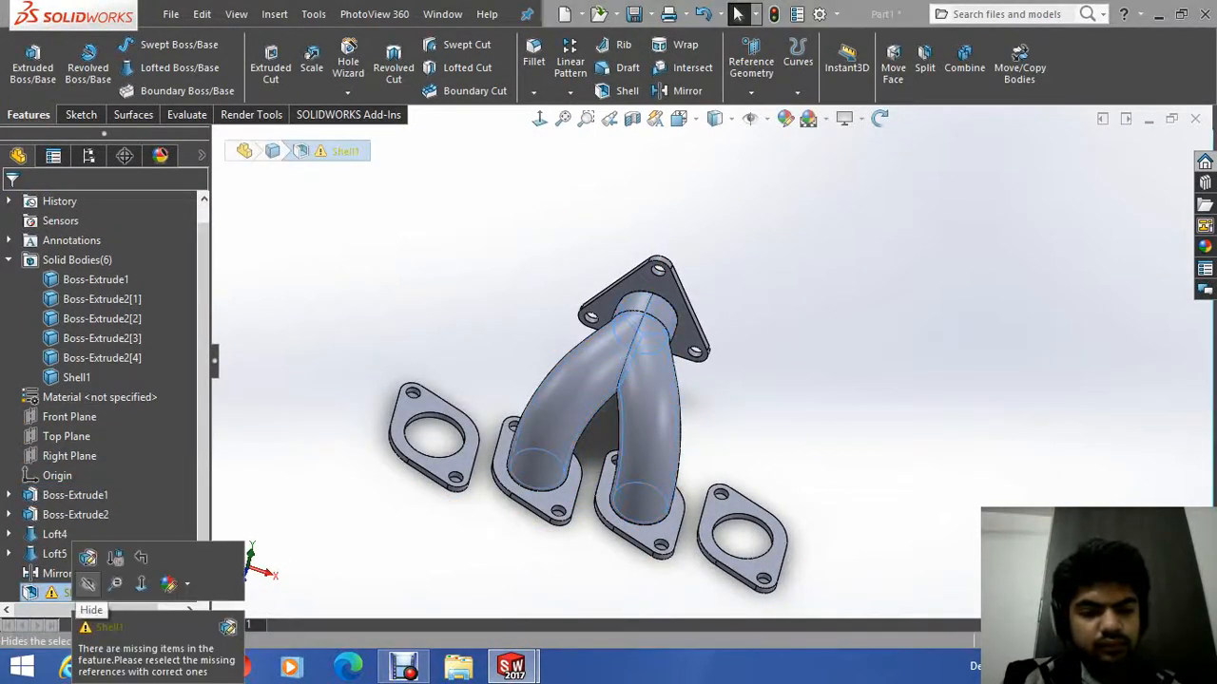
left_click(77, 593)
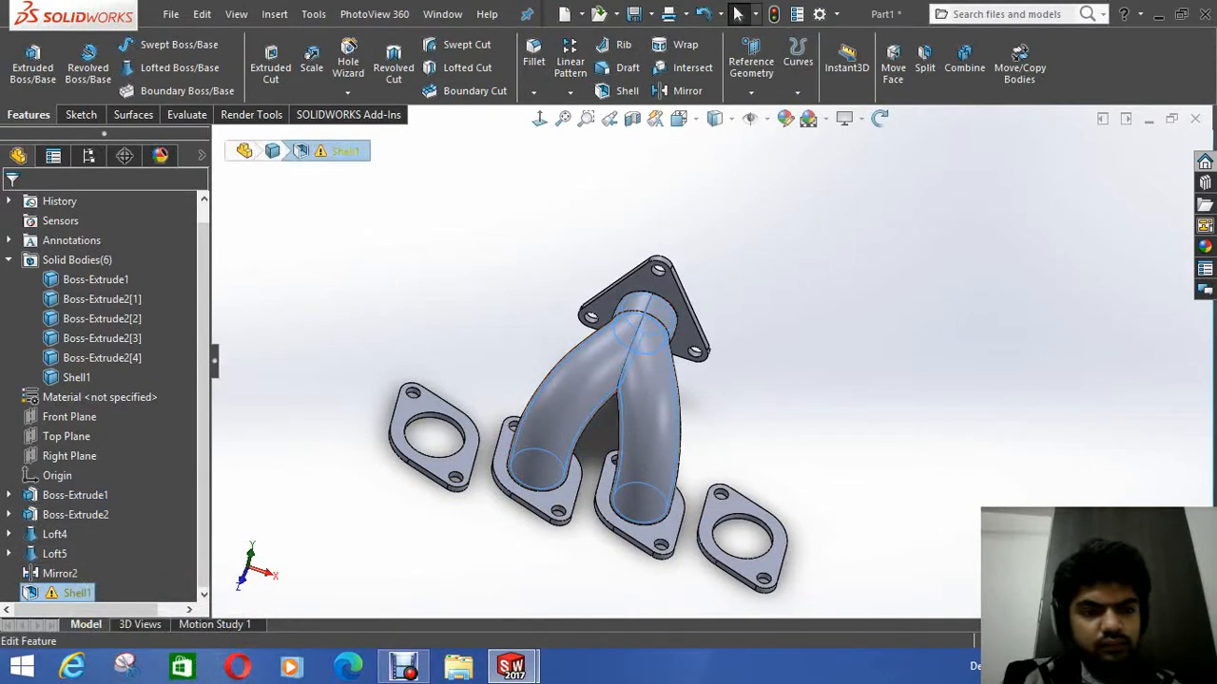
key("Delete")
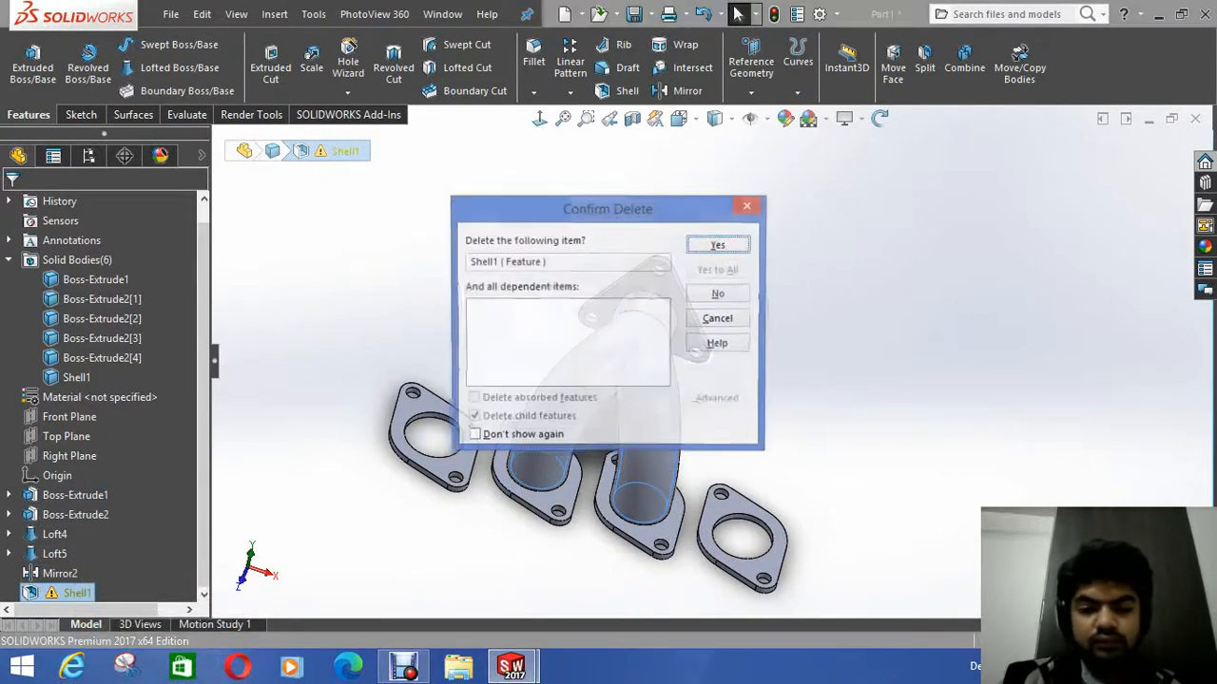
key("Escape")
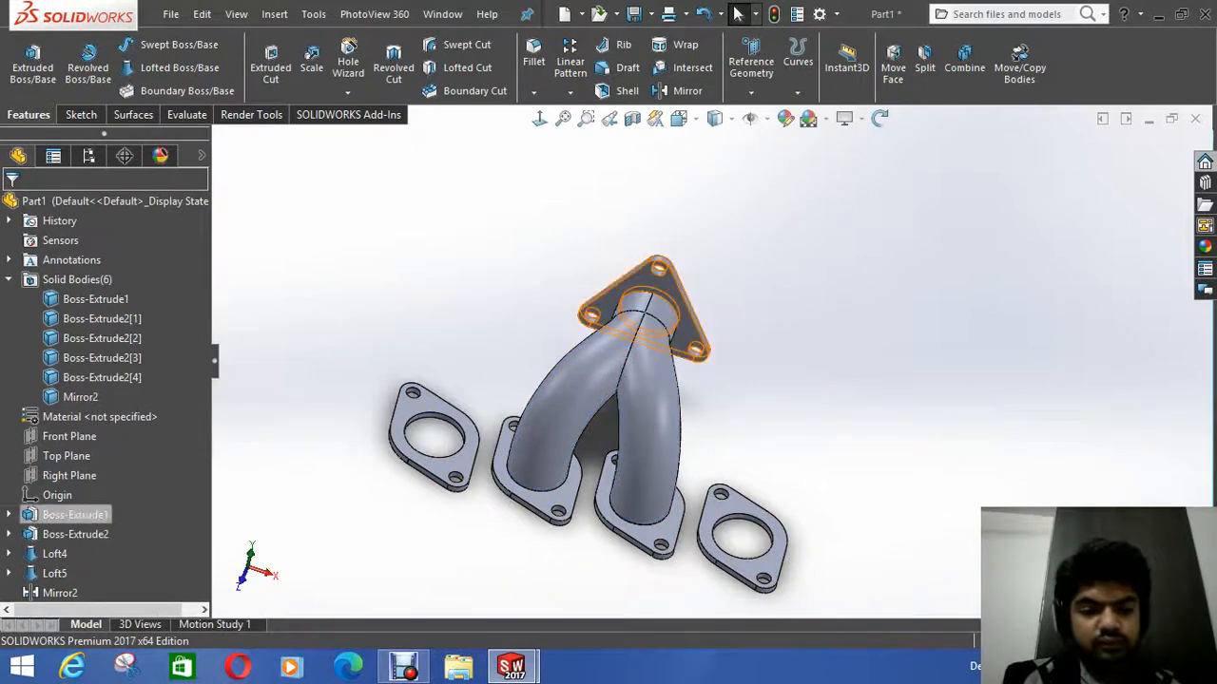
Step: Examine the two pipe lofts and the 3D centerline sketches they use
left_click(54, 554)
left_click(54, 573)
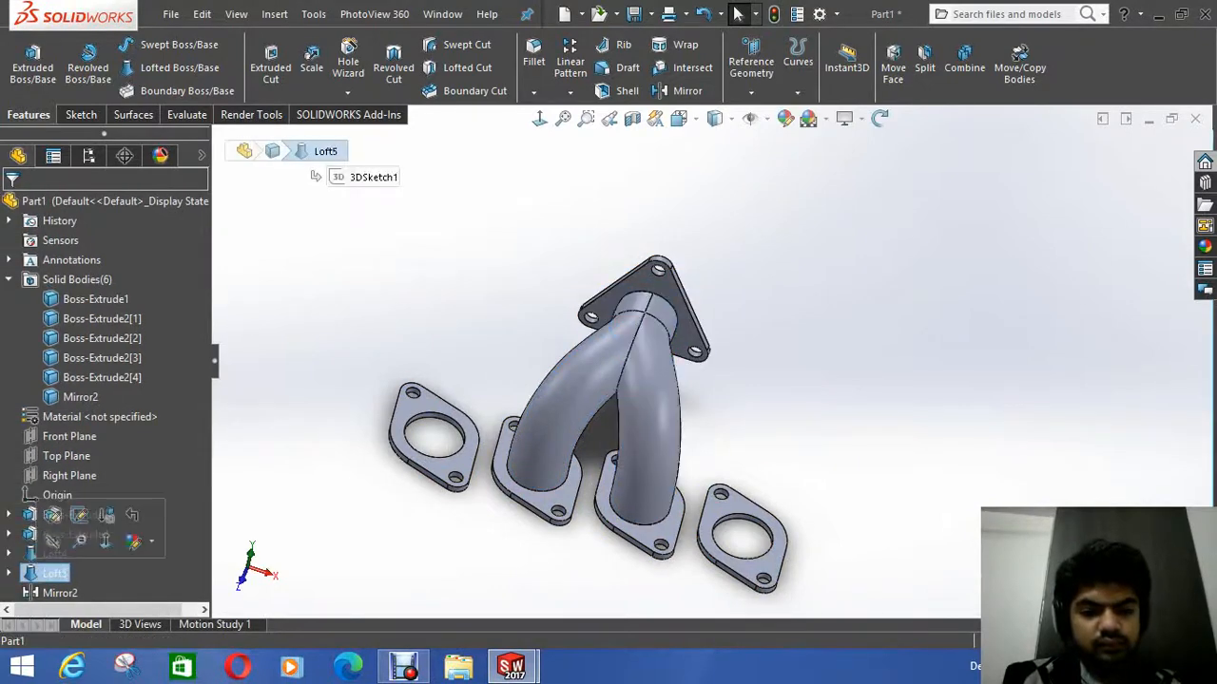
middle_click_drag(647, 409, 950, 408)
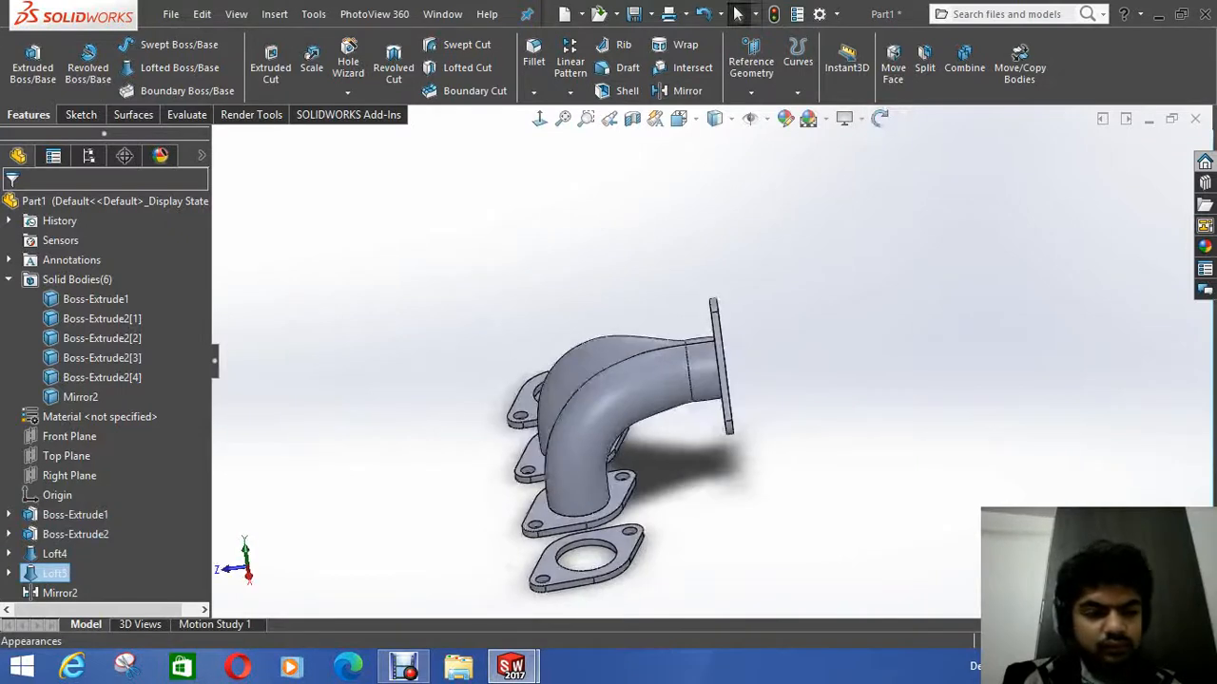
left_click(9, 279)
left_click(9, 435)
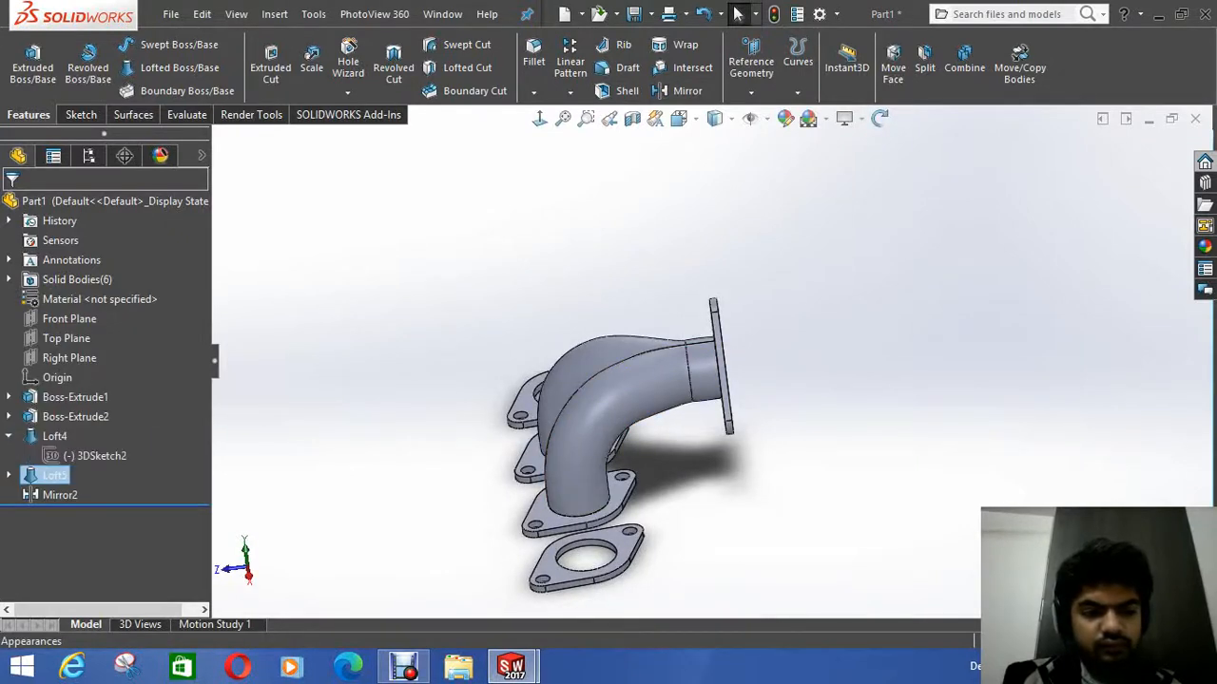
left_click(95, 455)
left_click(8, 476)
left_click(95, 495)
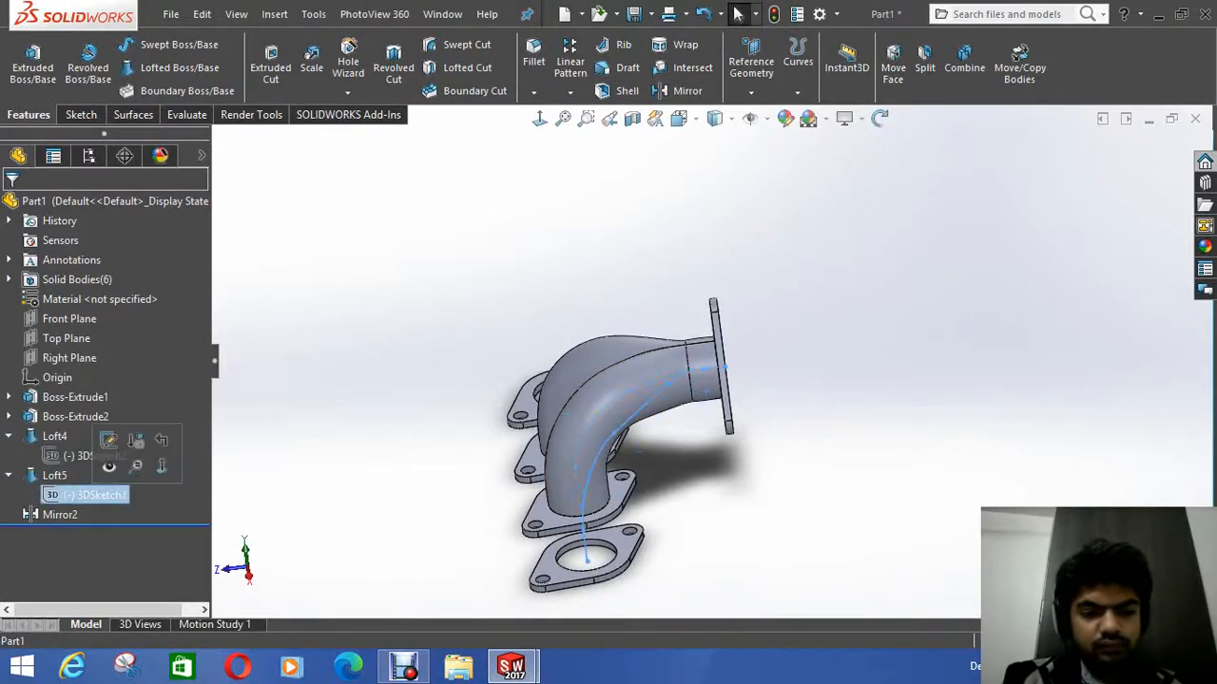
mouse_move(587, 428)
middle_mouse_down()
mouse_move(703, 427)
mouse_move(688, 447)
middle_mouse_up()
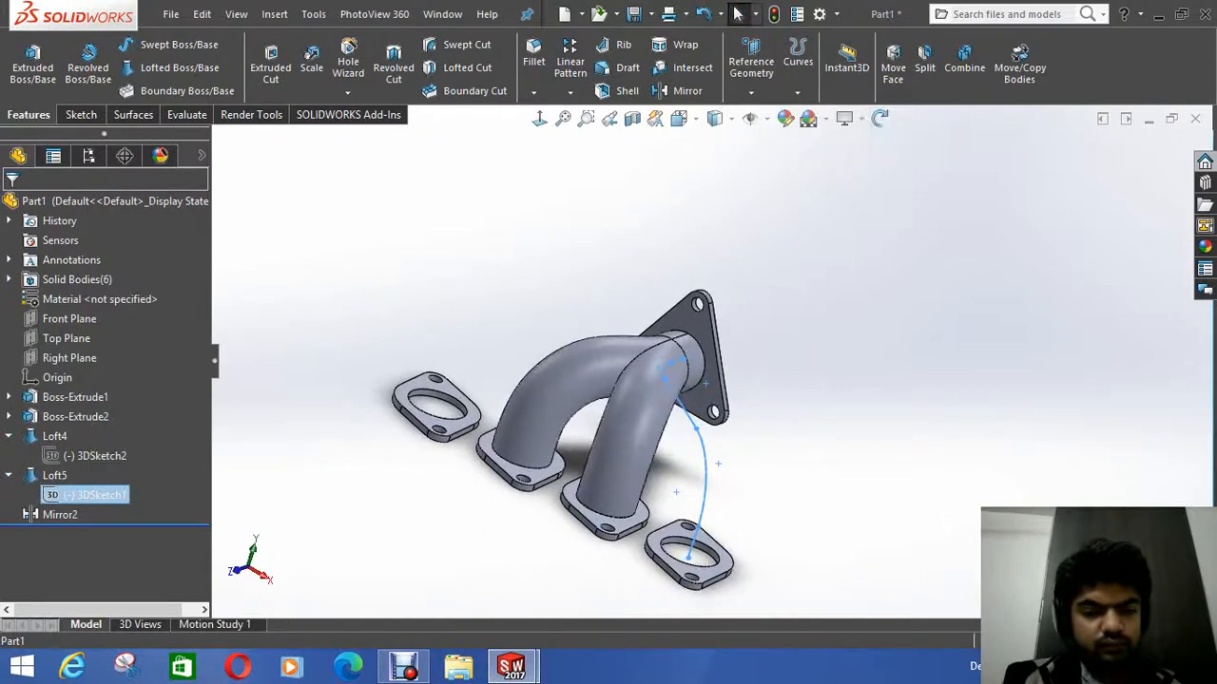
Step: Delete the outer pipe loft Loft5 together with its dependent mirror feature, keeping its 3D sketch
left_click(54, 476)
key("Delete")
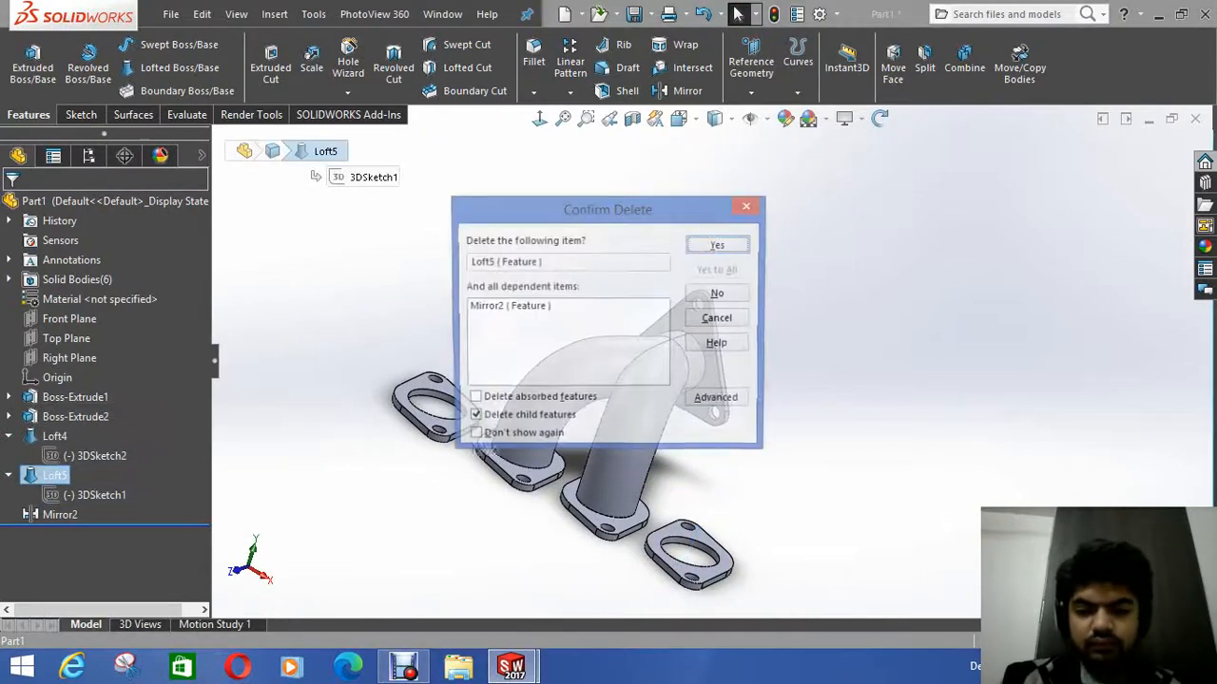
key("Return")
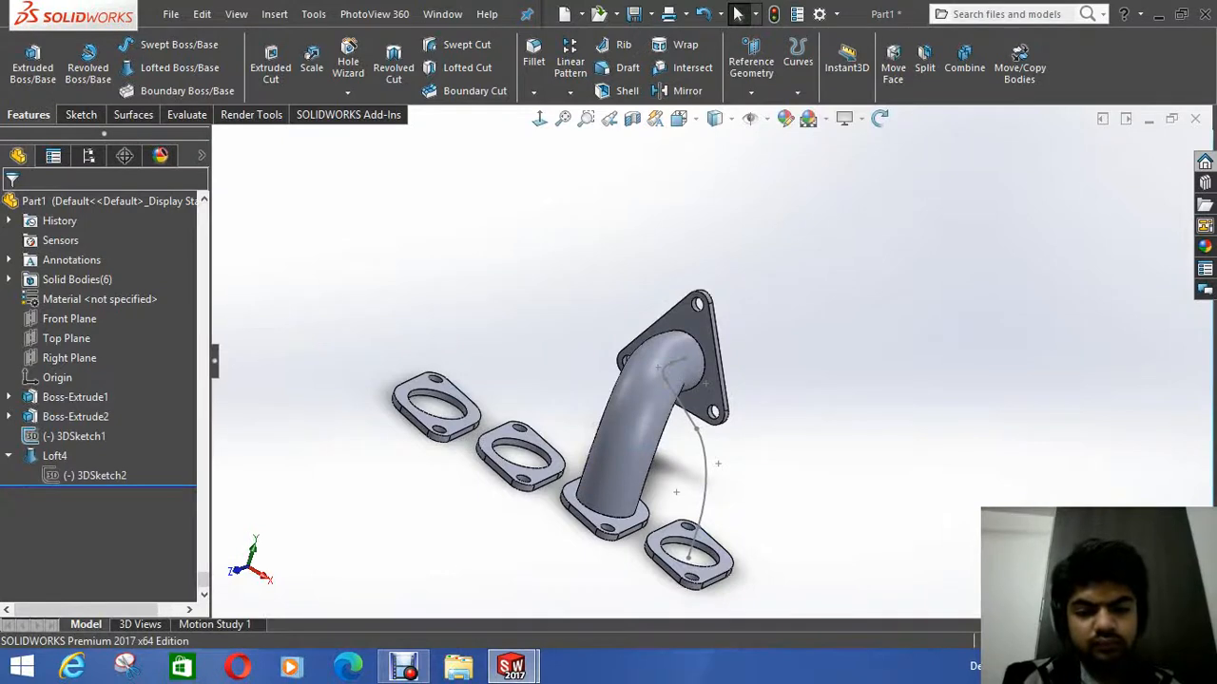
Step: Loft the outer pipe from the existing pipe's circular edge at the triangular flange to the end two-hole flange's hole, using 3DSketch1 as centerline
middle_click_drag(688, 447, 670, 452)
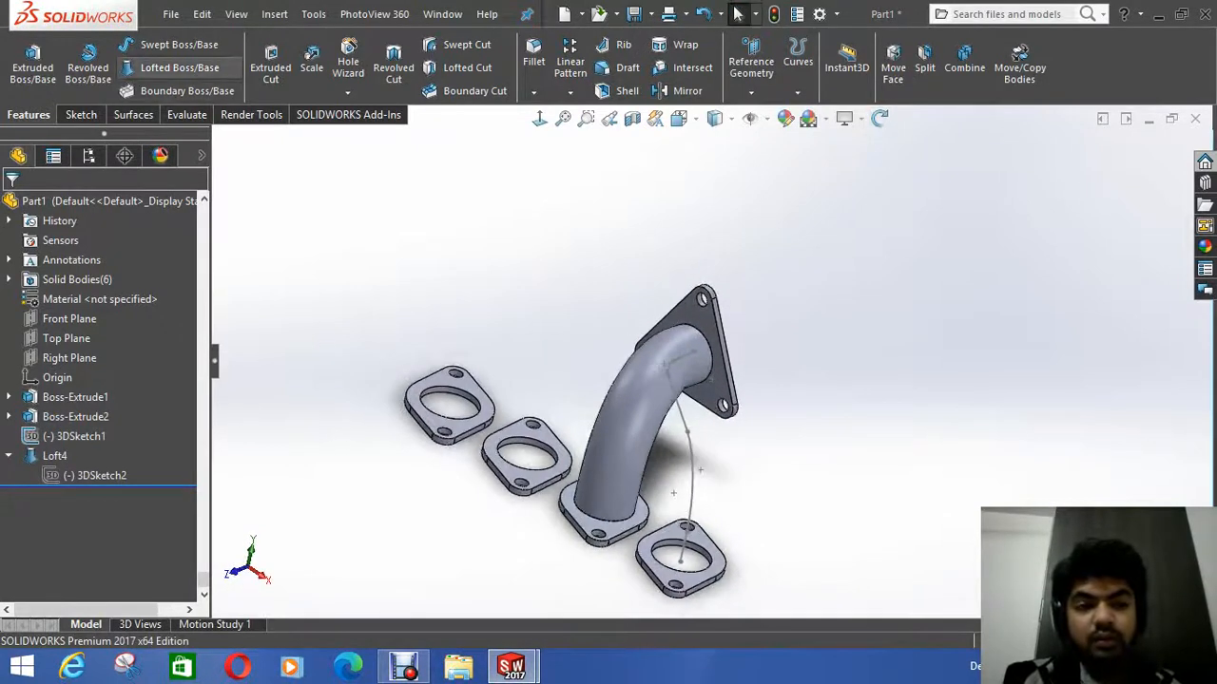
left_click(177, 68)
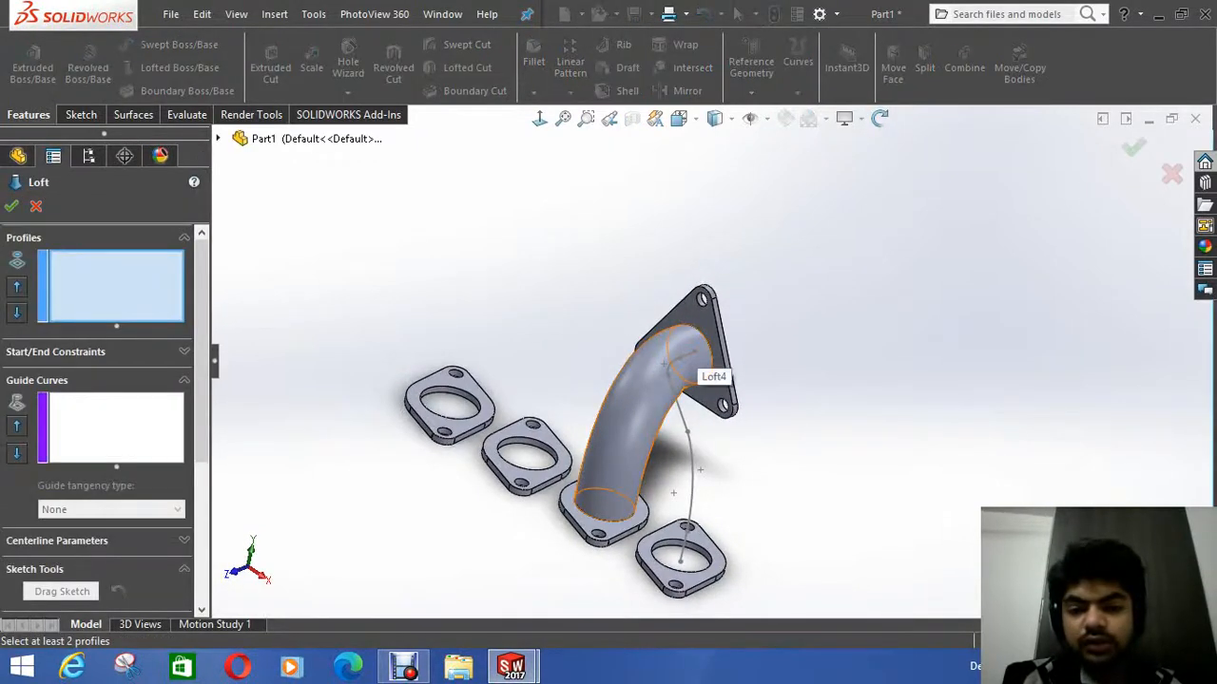
left_click(680, 357)
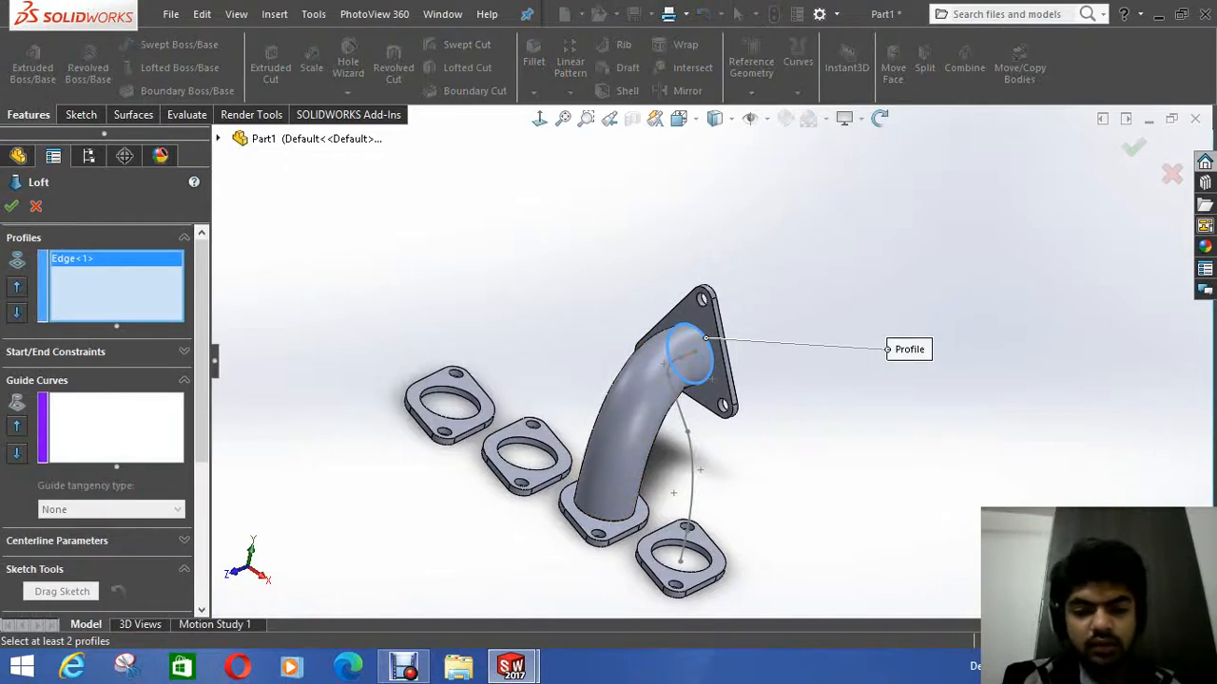
left_click(677, 568)
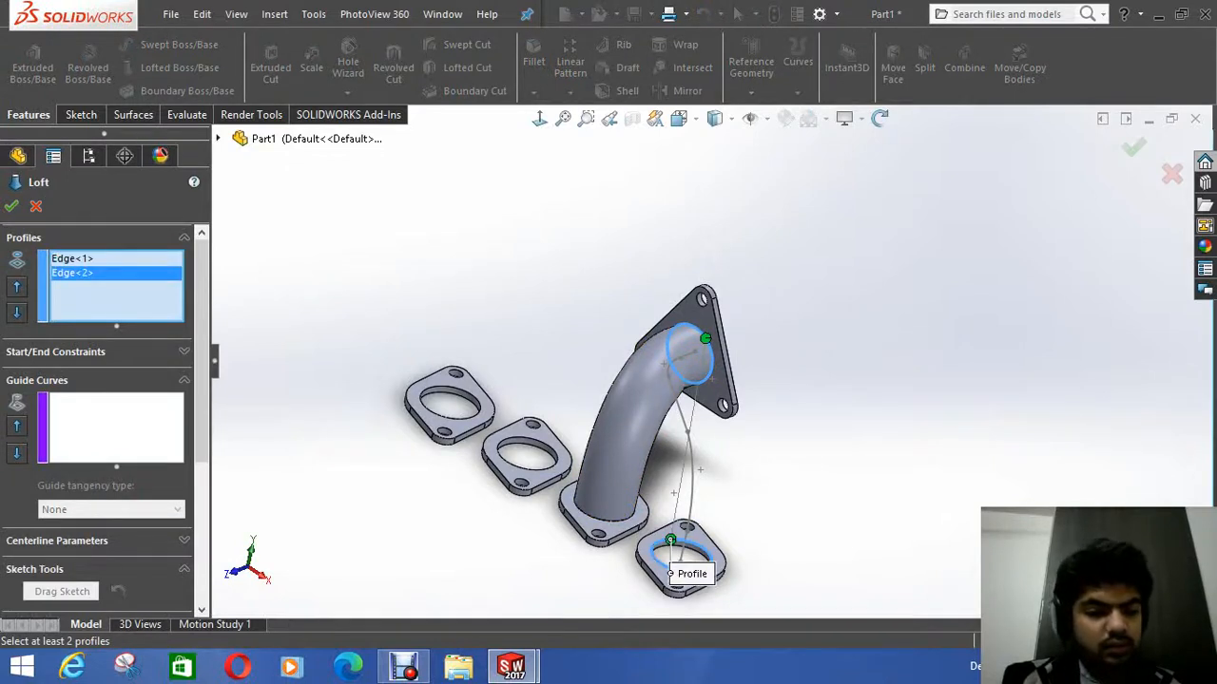
scroll(100, 419, "down", 5)
left_click(183, 292)
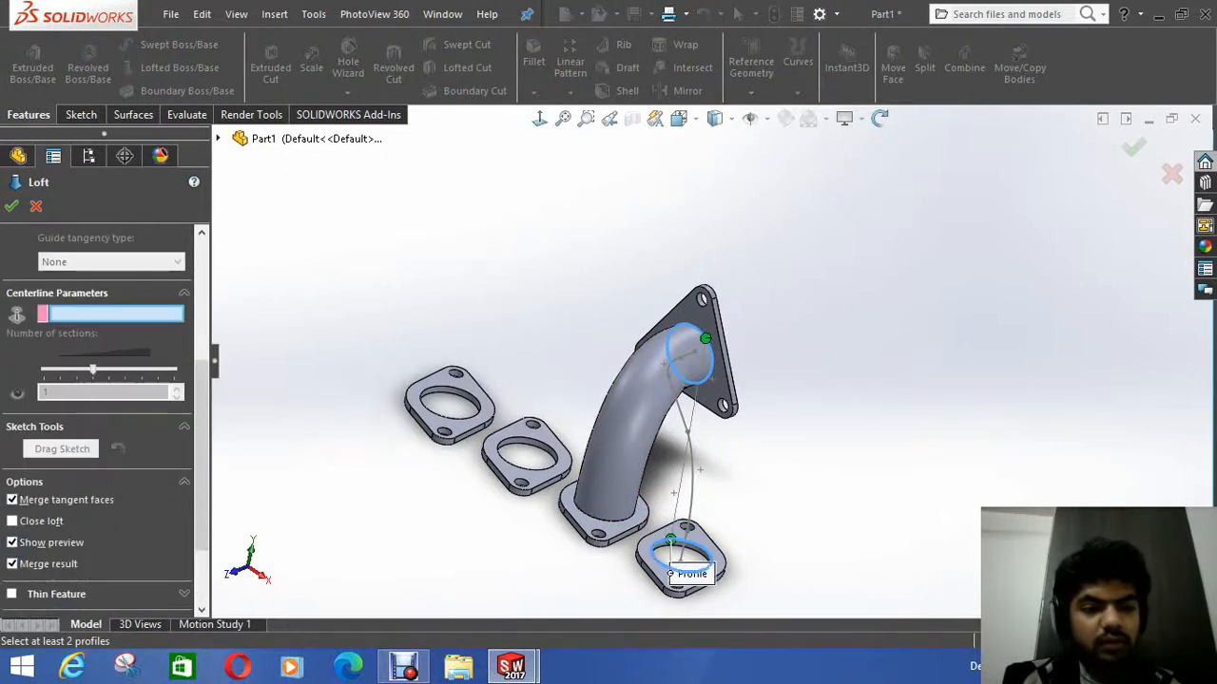
left_click(693, 469)
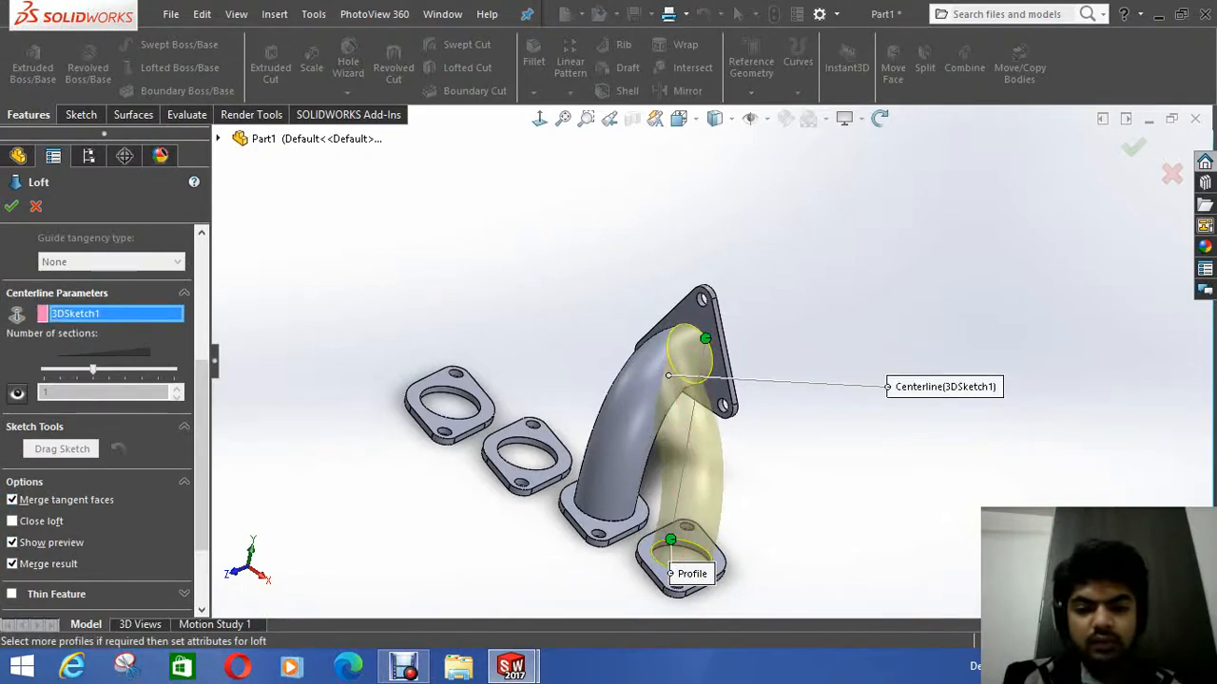
key("Return")
middle_click_drag(666, 428, 746, 418)
left_click(737, 13)
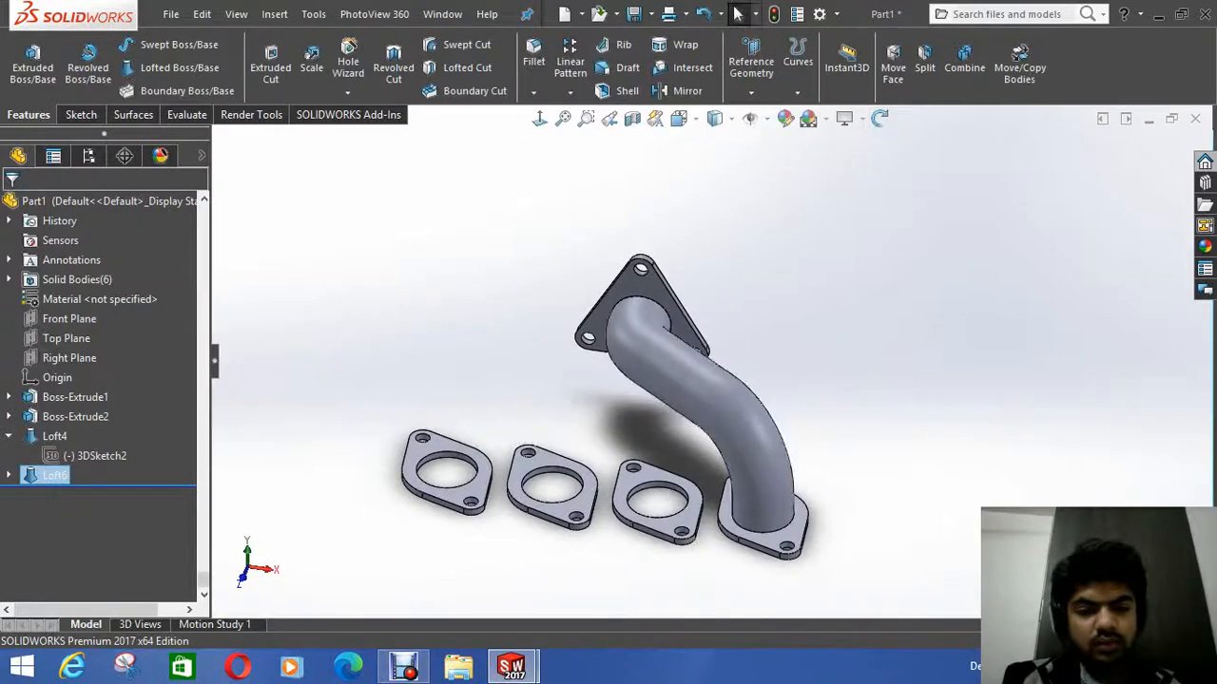
Step: Delete the inner pipe loft Loft4 along with the dependent outer pipe loft, keeping both 3D centerline sketches
left_click(54, 435)
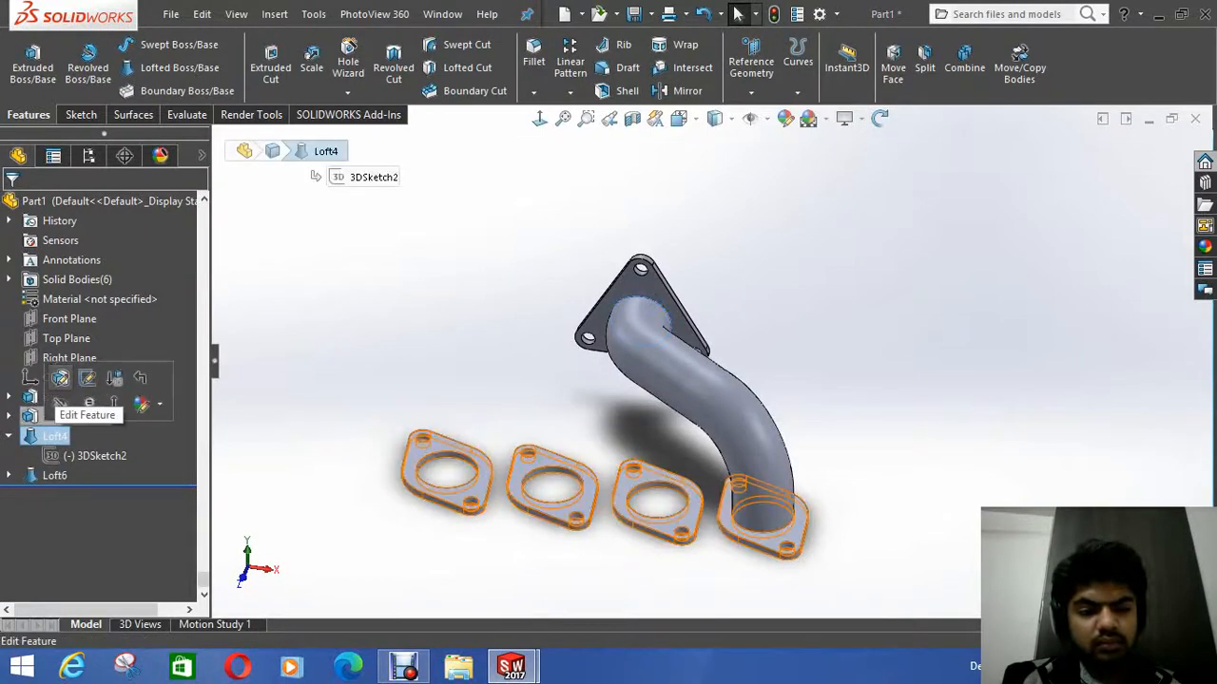
right_click(47, 415)
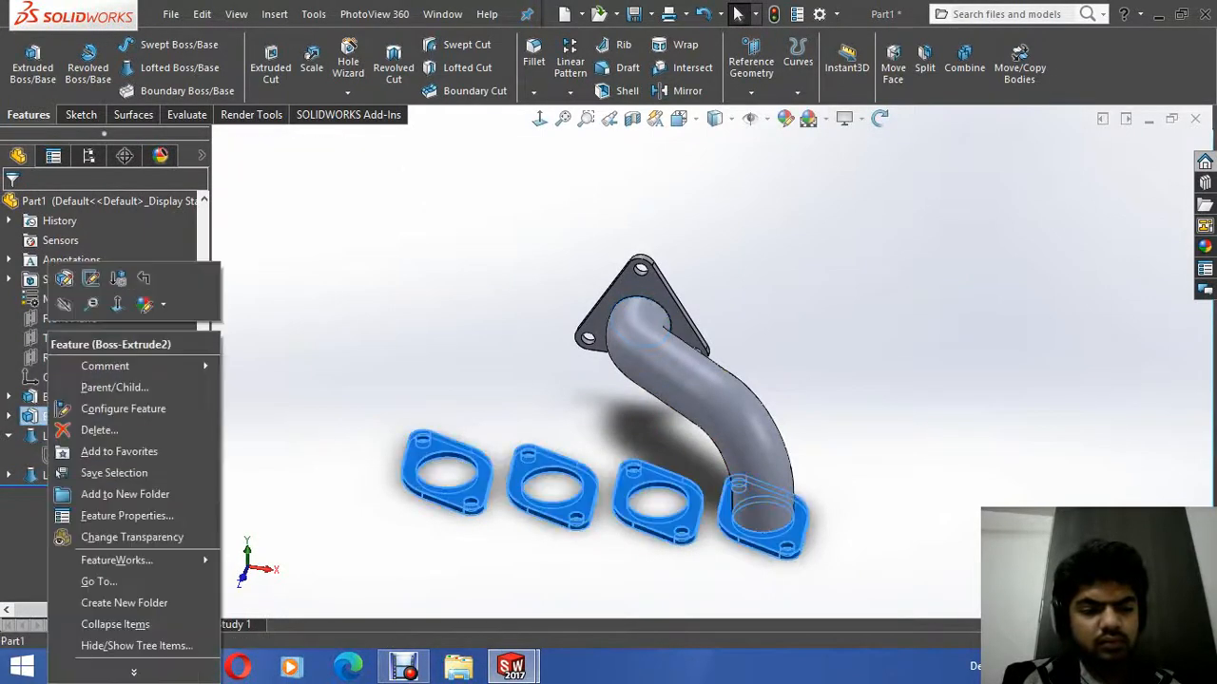
key("Escape")
right_click(54, 435)
left_click(99, 408)
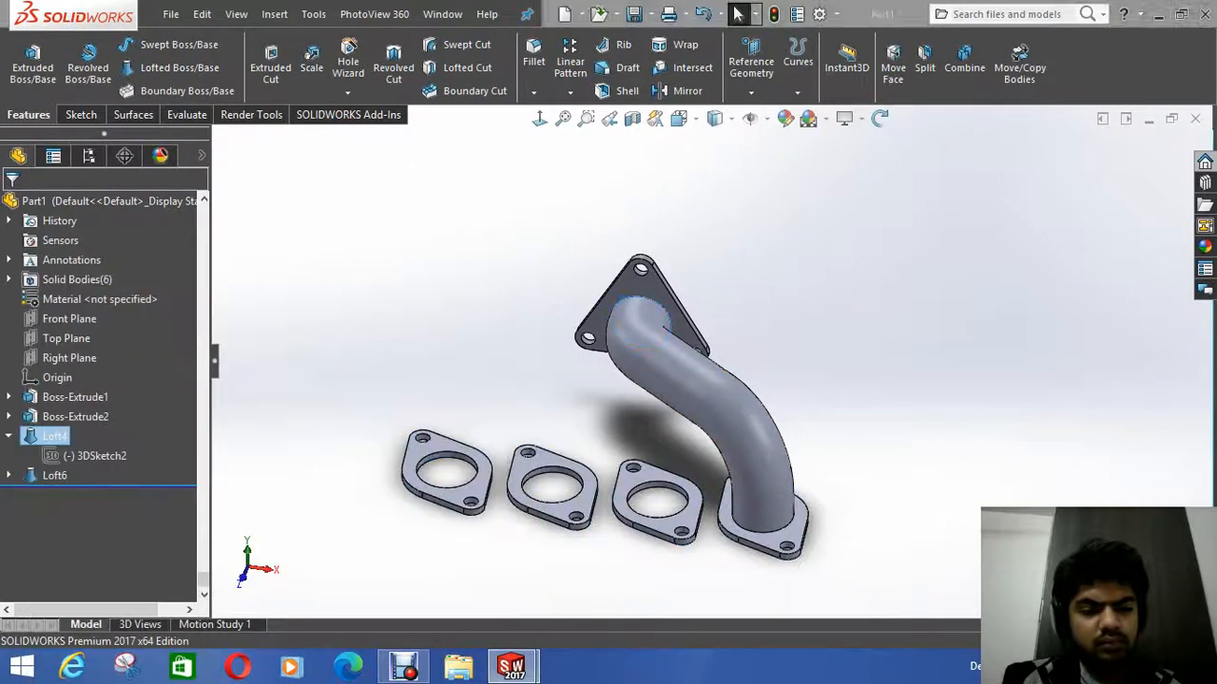
key("Return")
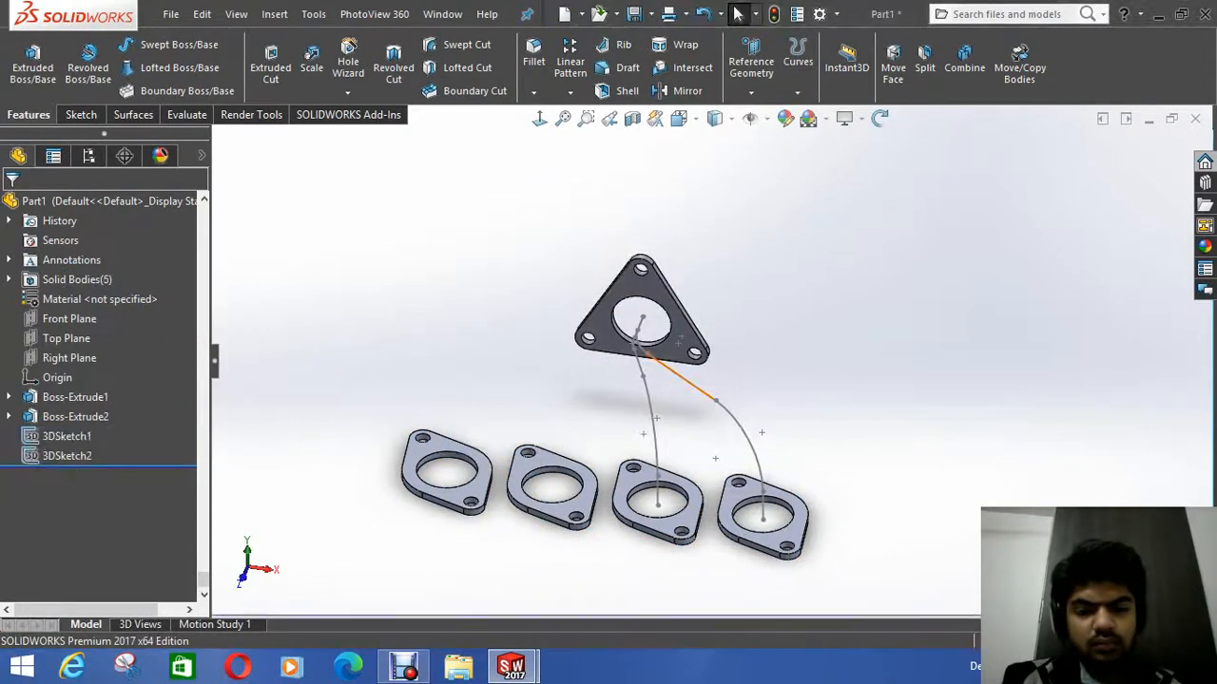
Step: Loft the inner pipe from the triangular flange's hole edge to the adjacent inner two-hole flange's hole edge, using 3DSketch2 as centerline
middle_click_drag(713, 380, 608, 428)
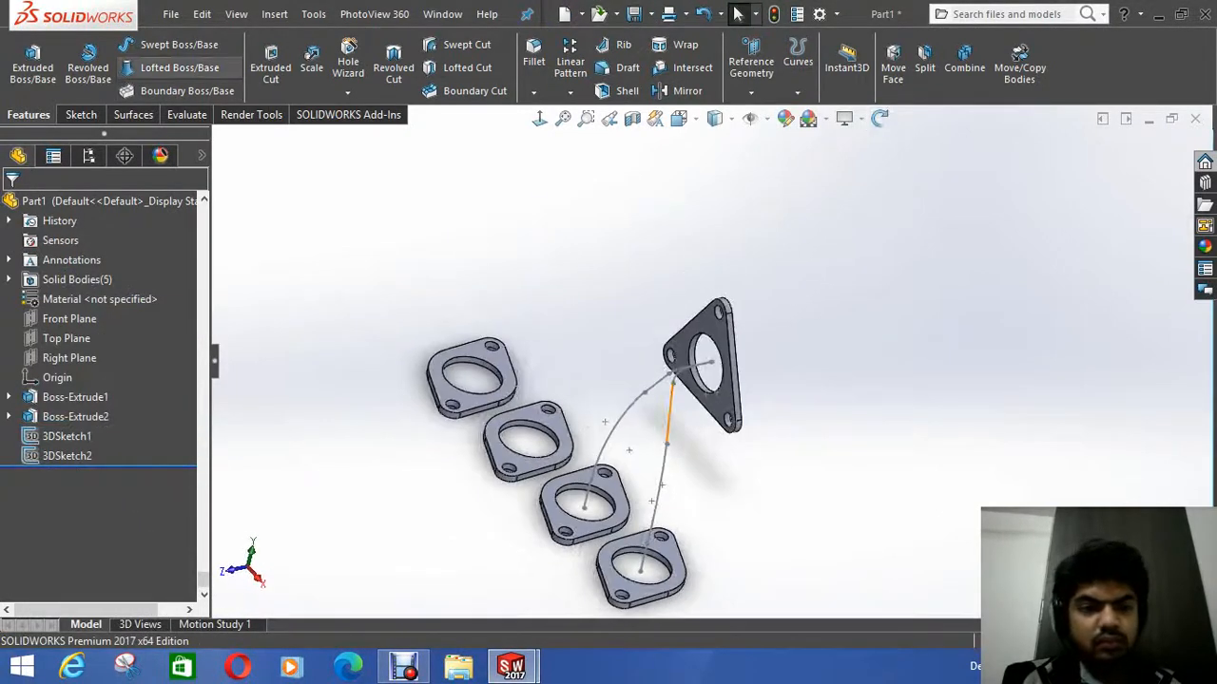
left_click(179, 67)
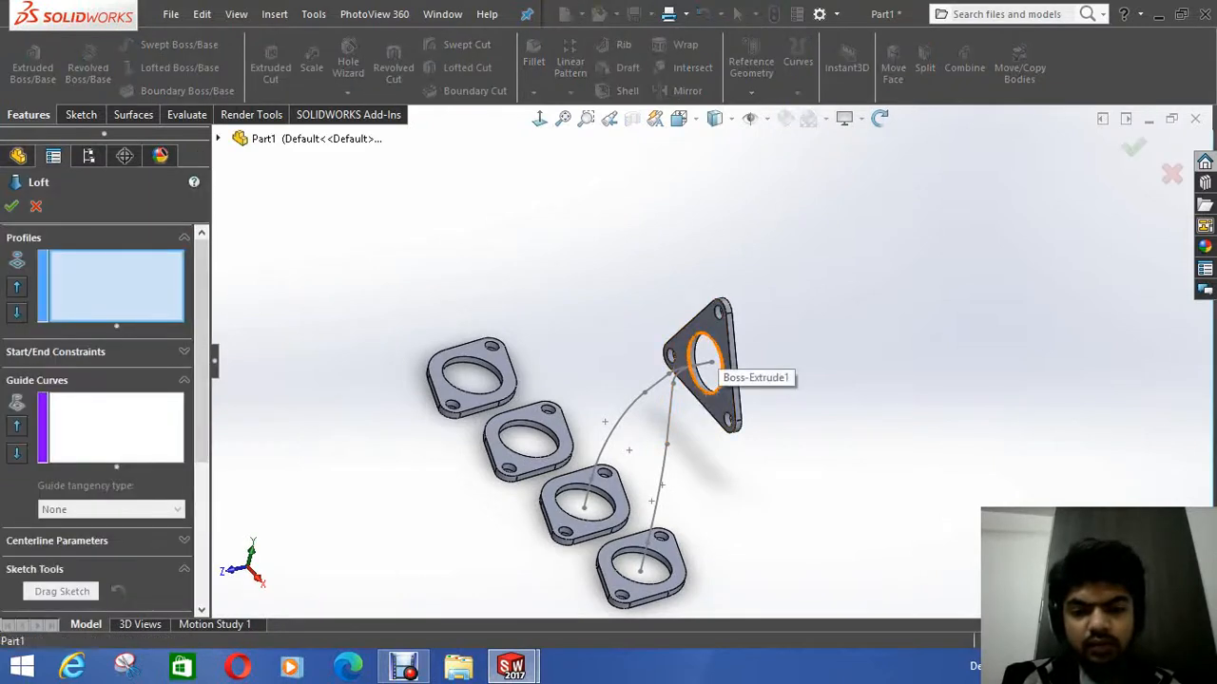
left_click(718, 367)
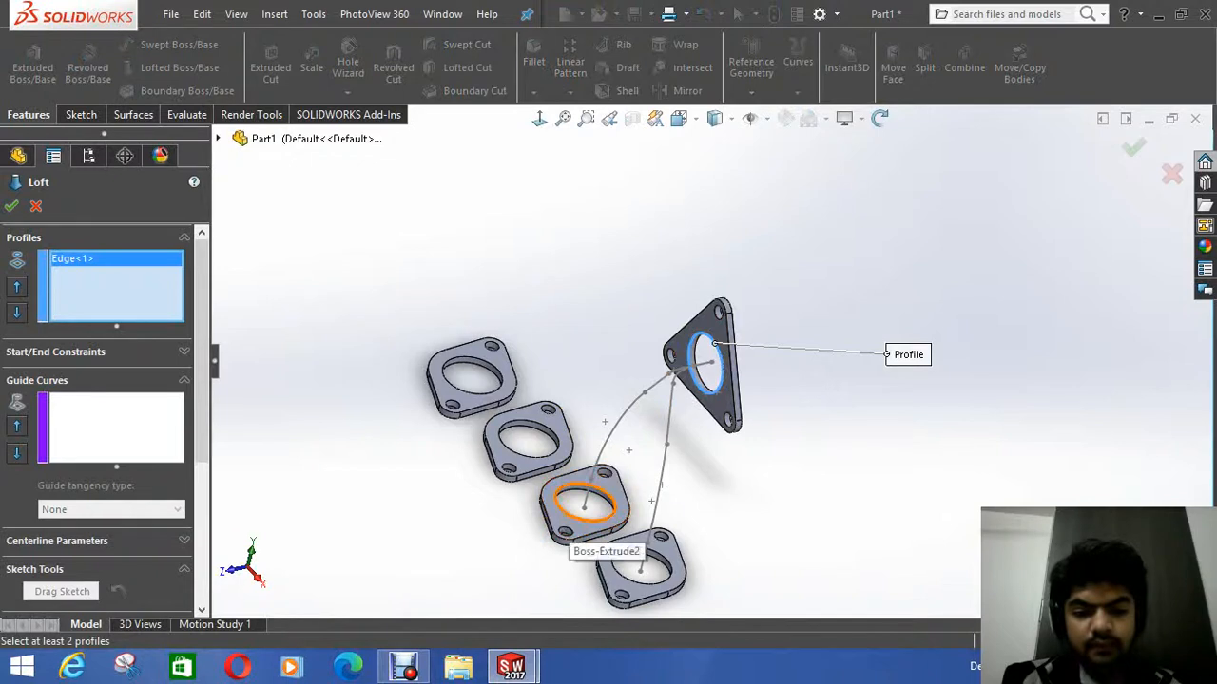
left_click(584, 518)
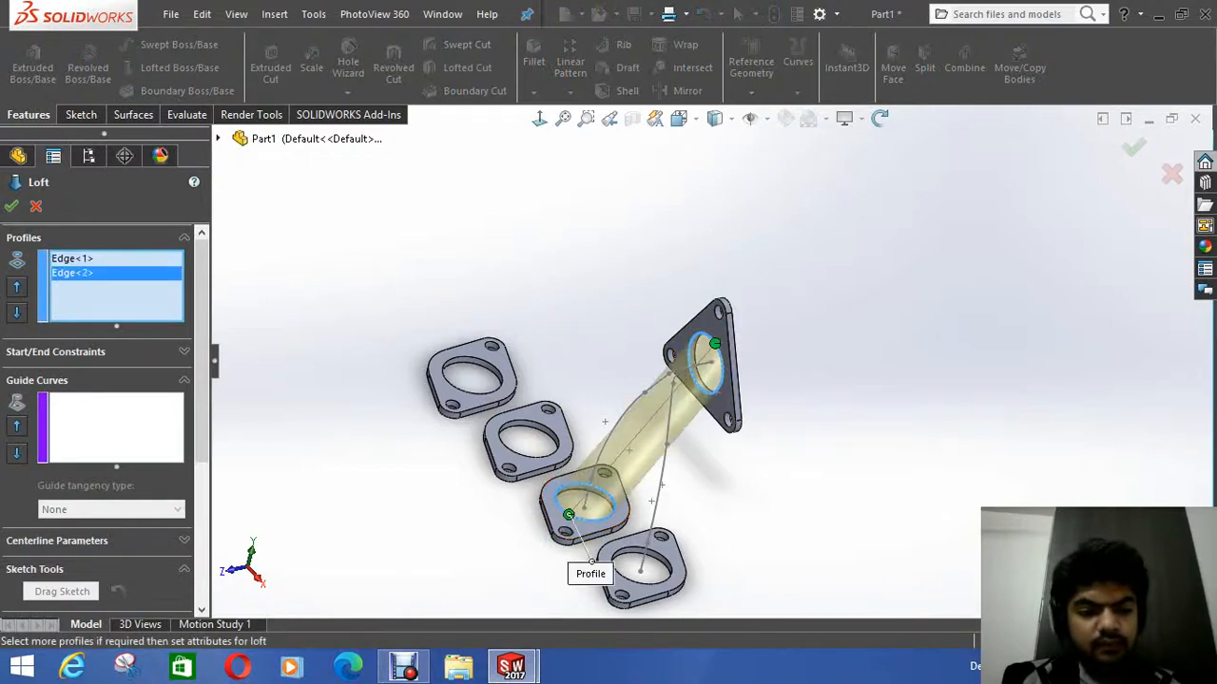
scroll(100, 380, "down", 5)
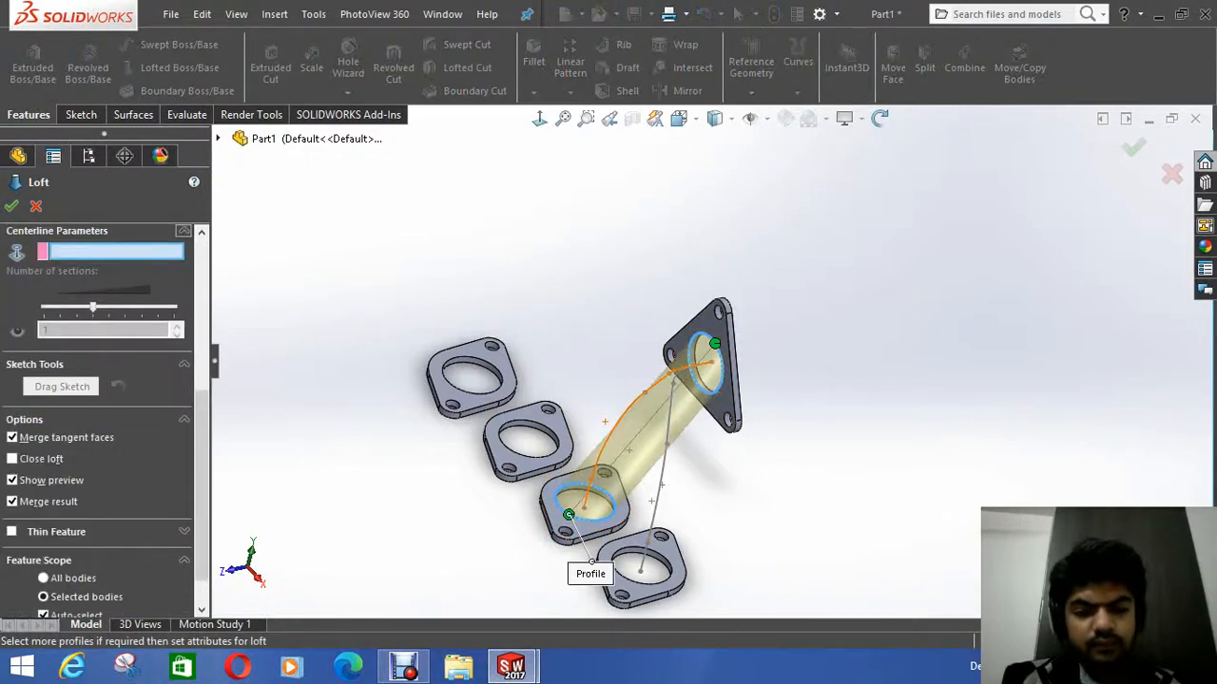
left_click(610, 439)
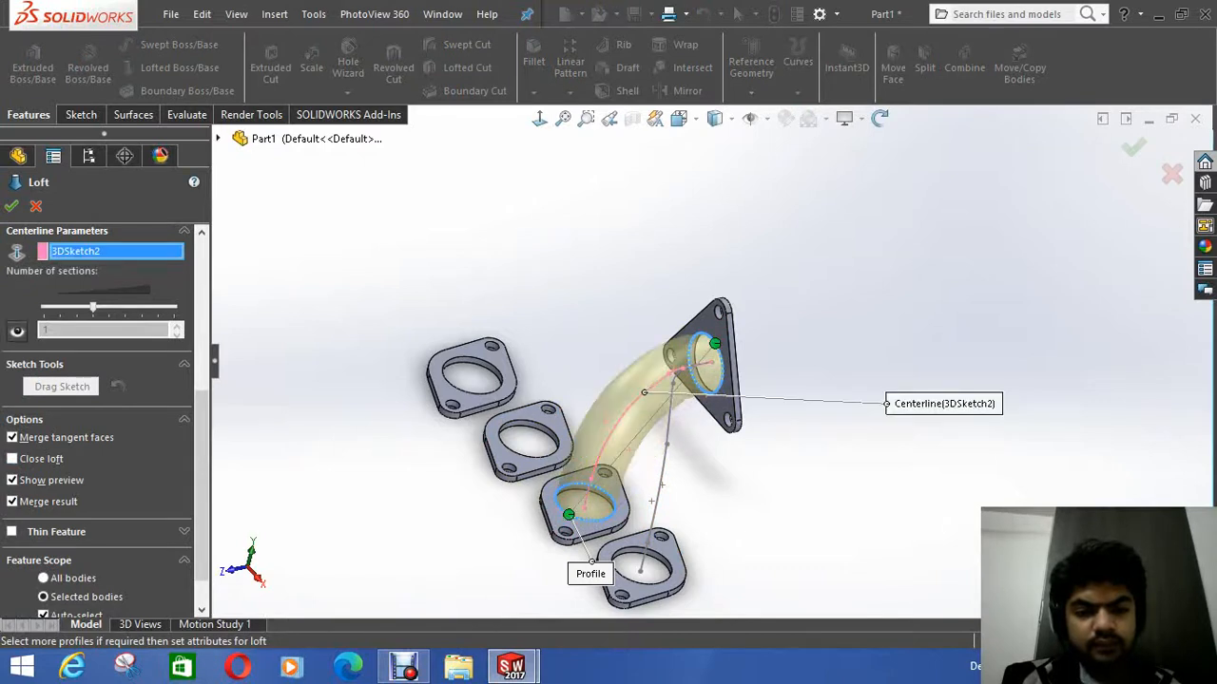
key("Return")
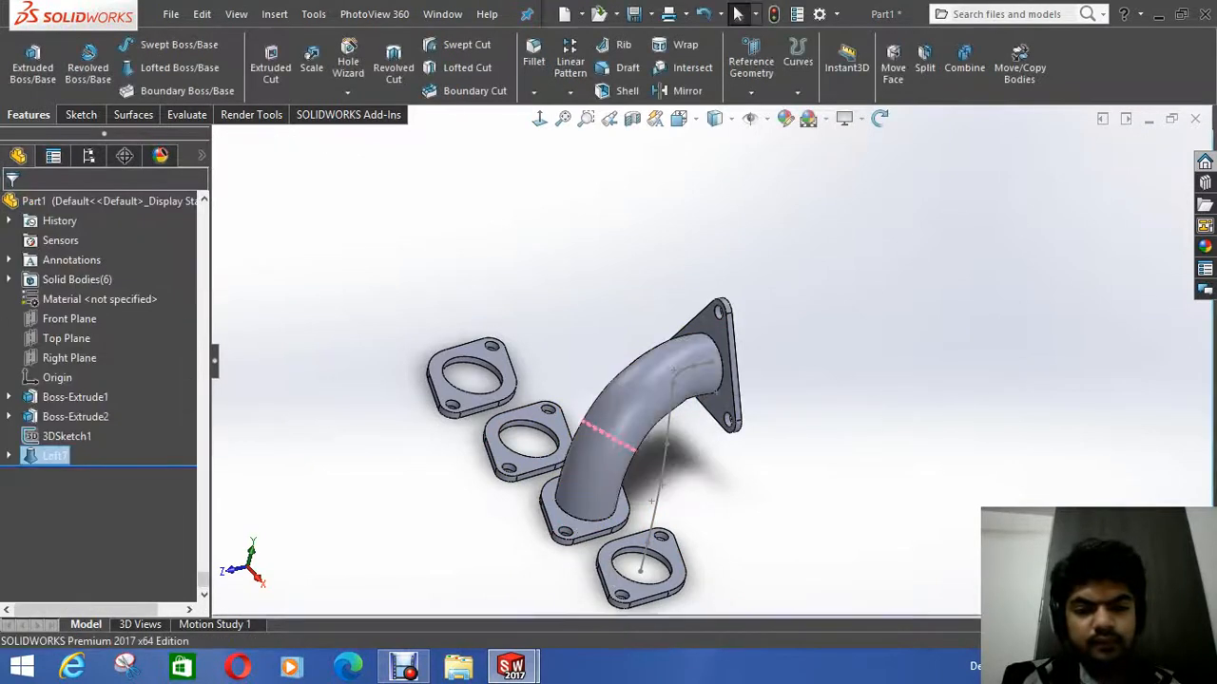
Step: Loft the outer pipe from the existing pipe's circular edge at the triangular flange to the end two-hole flange's hole edge, using 3DSketch1 as centerline
left_click(723, 361)
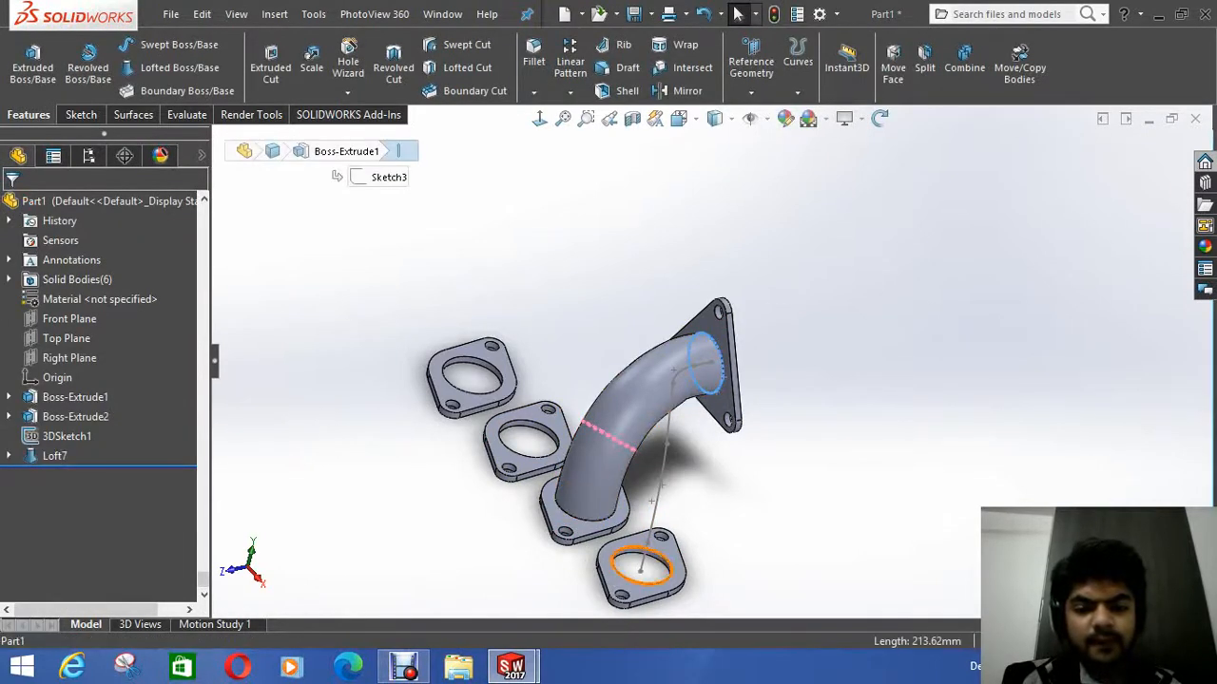
left_click(641, 569, "ctrl")
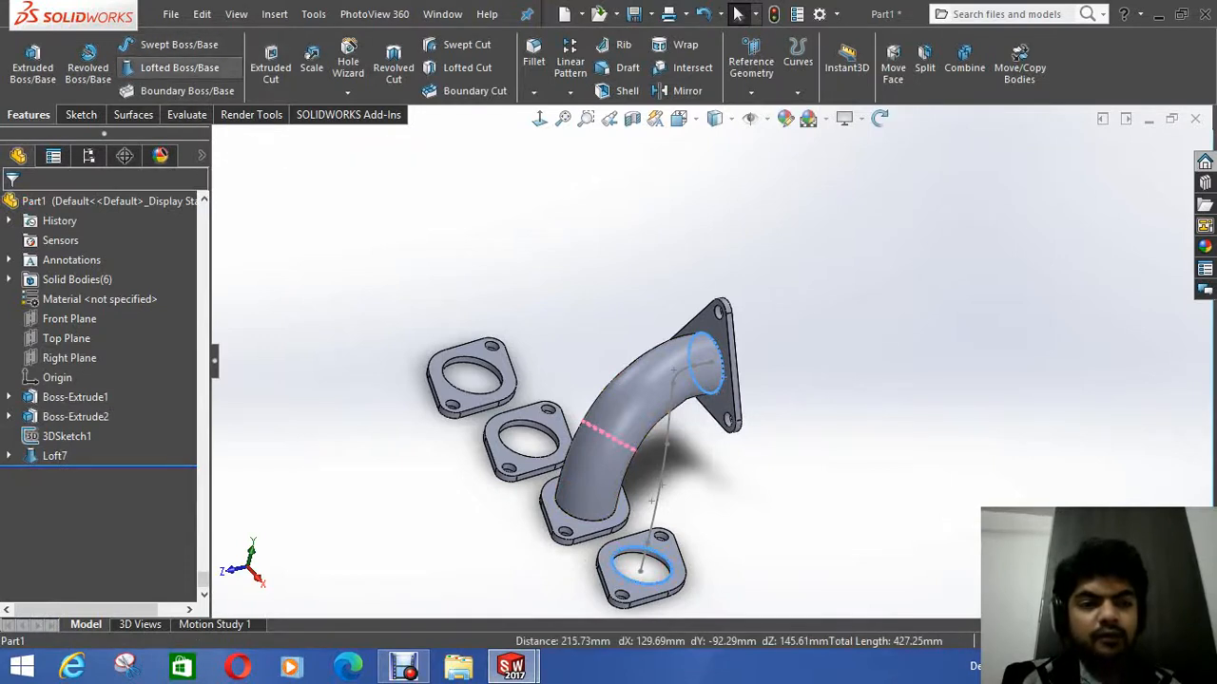
left_click(171, 67)
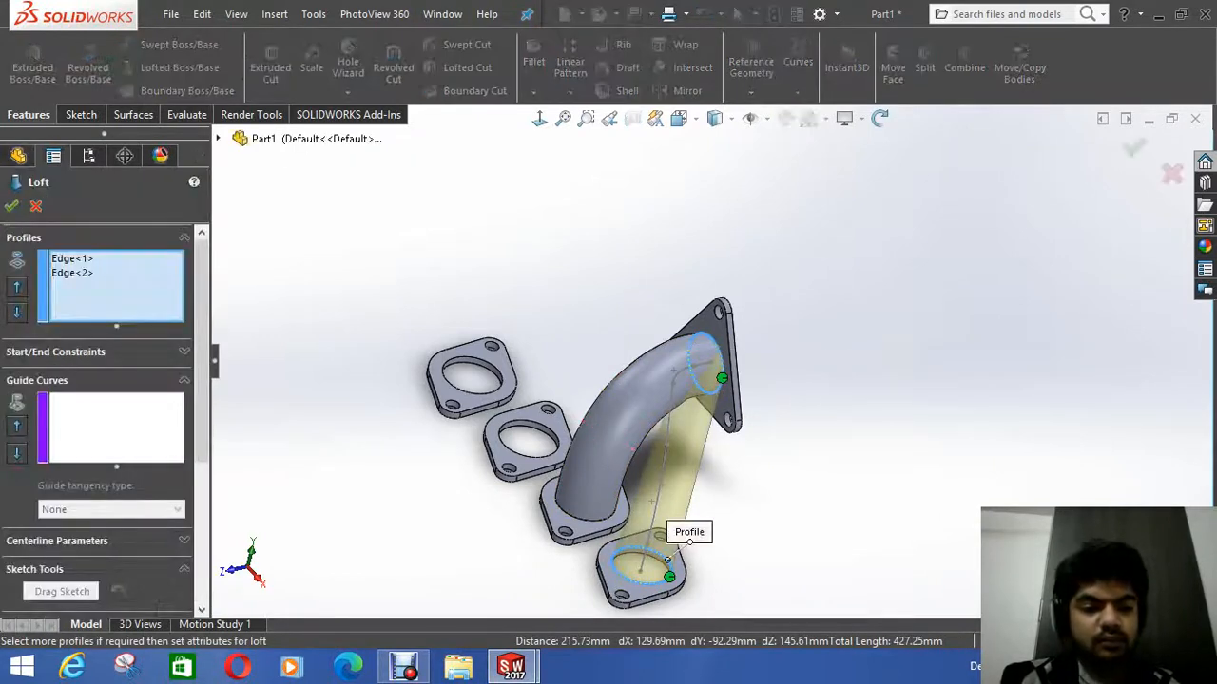
scroll(99, 418, "down", 5)
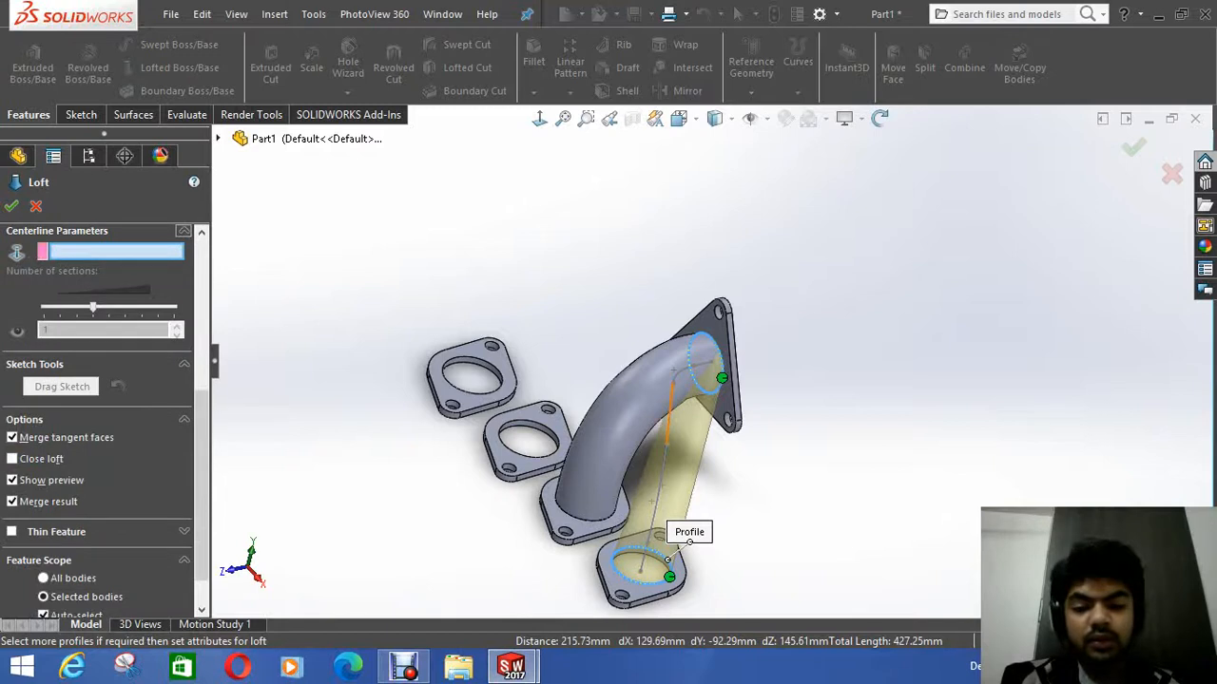
left_click(672, 385)
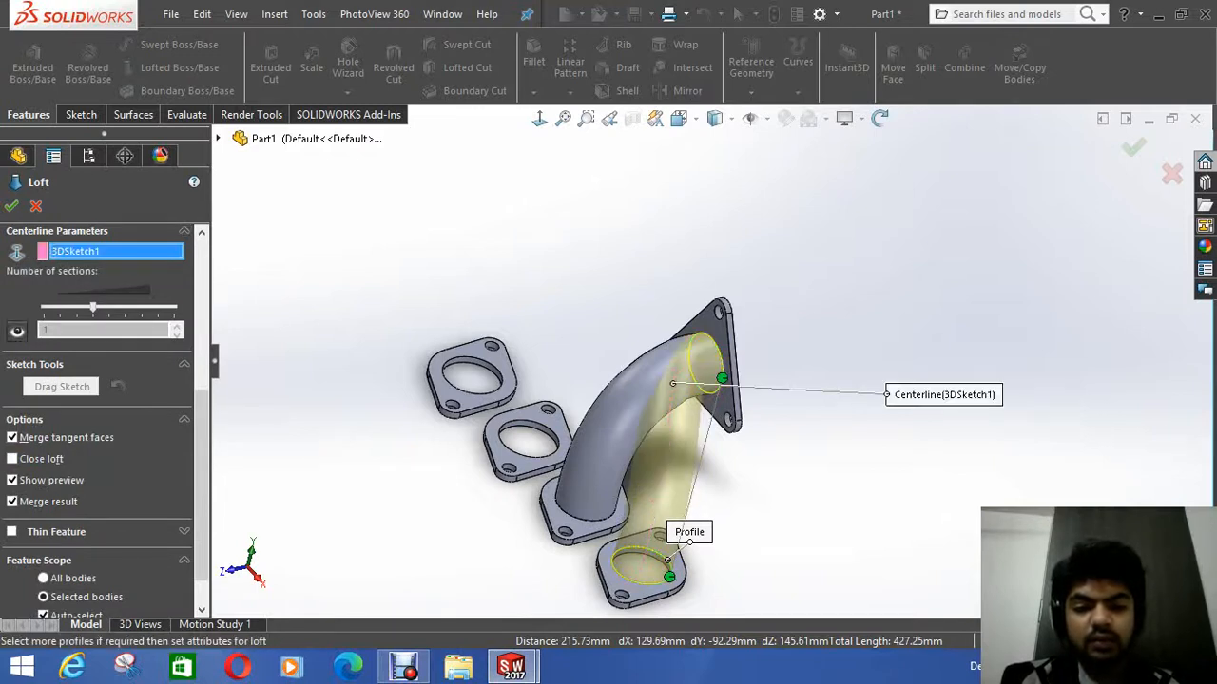
key("Return")
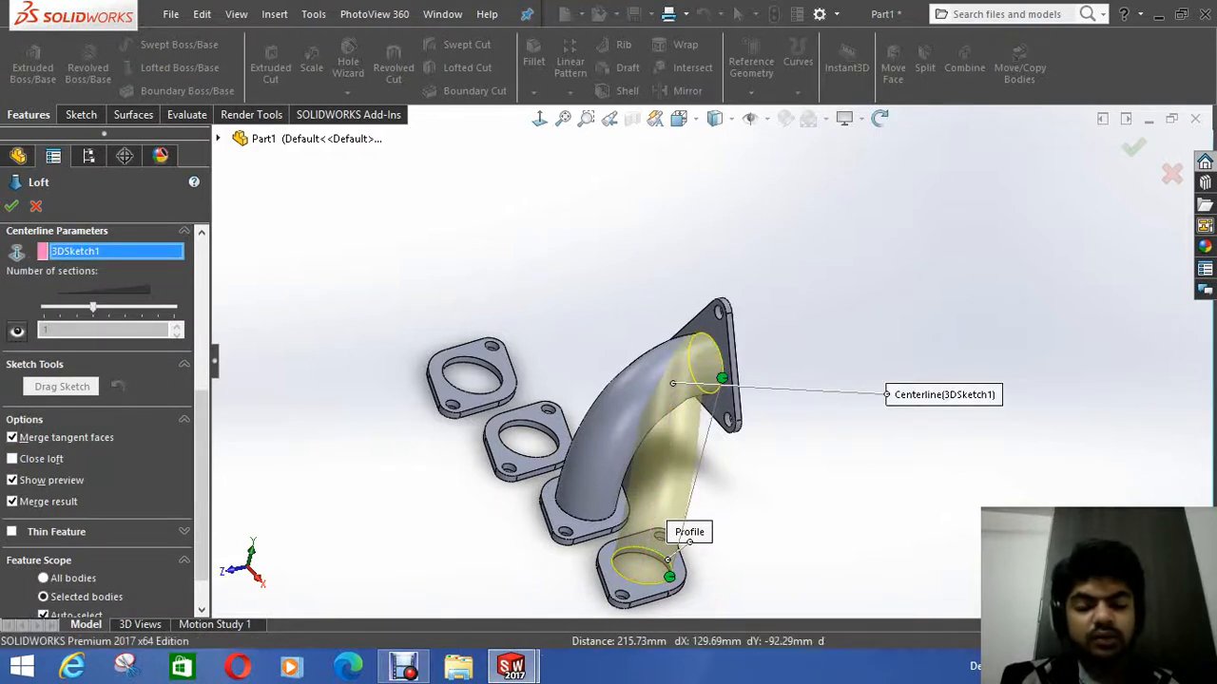
middle_click_drag(723, 408, 646, 370)
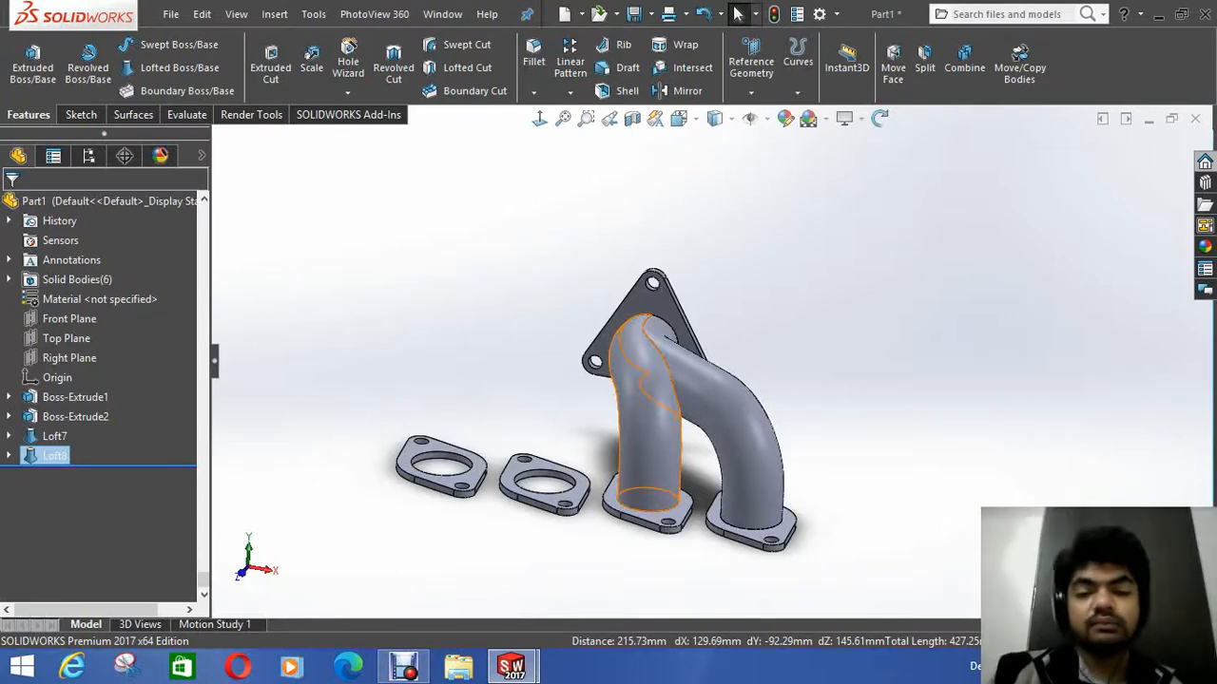
middle_click_drag(694, 371, 731, 356)
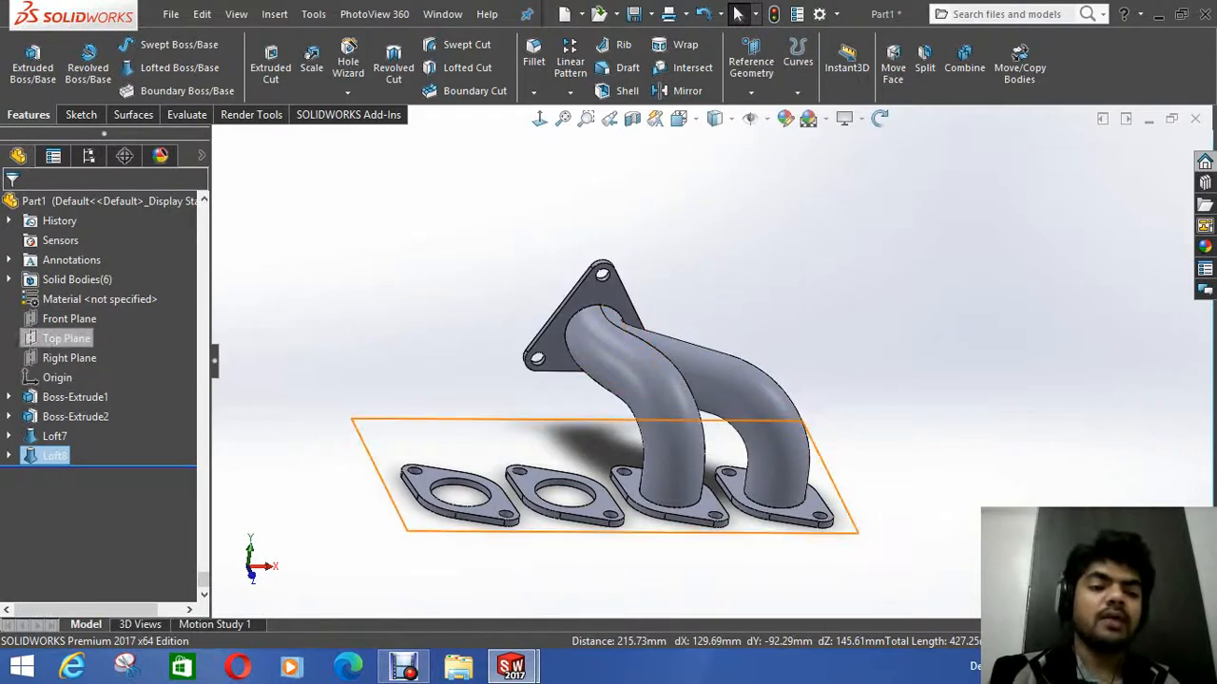
Step: Mirror both pipe lofts, Loft7 and Loft8, about the Right Plane with Geometry Pattern enabled
left_click(69, 357)
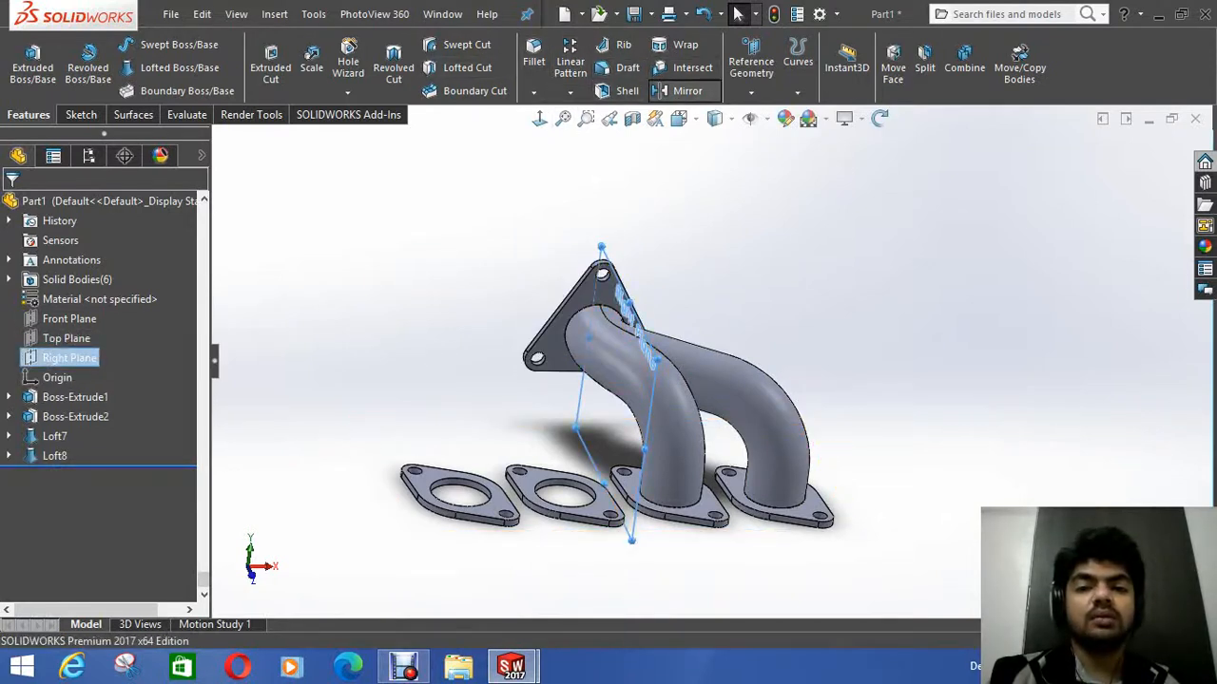
left_click(681, 90)
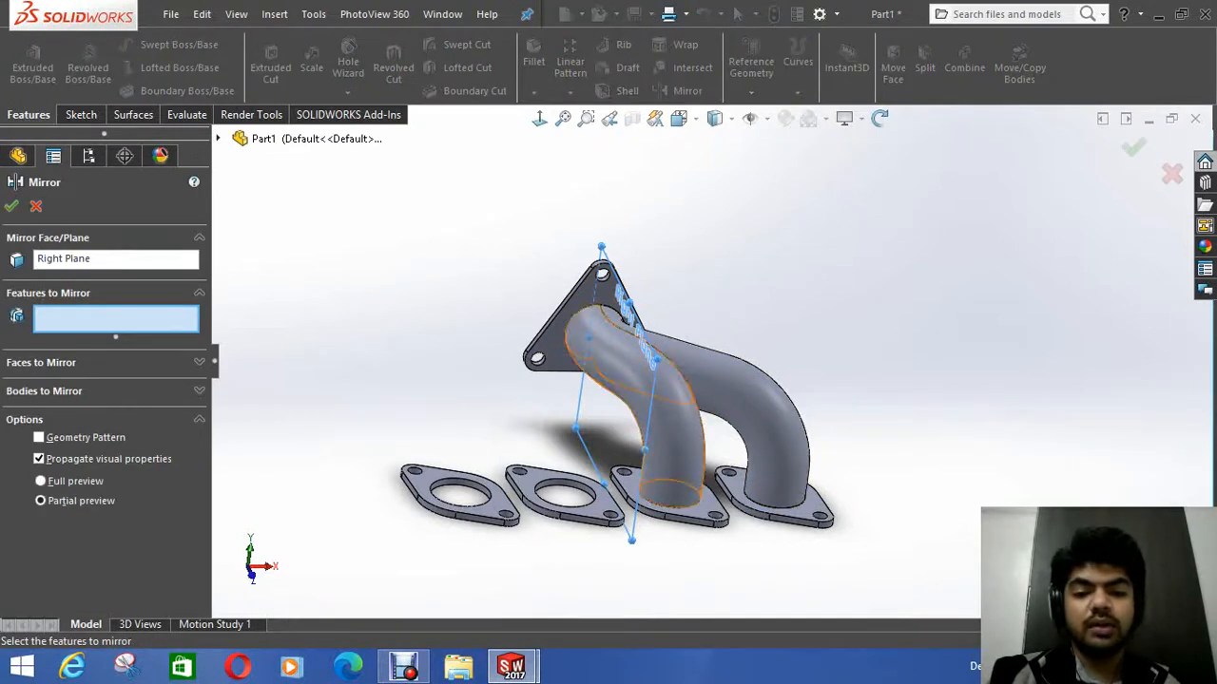
left_click(670, 447)
left_click(750, 387)
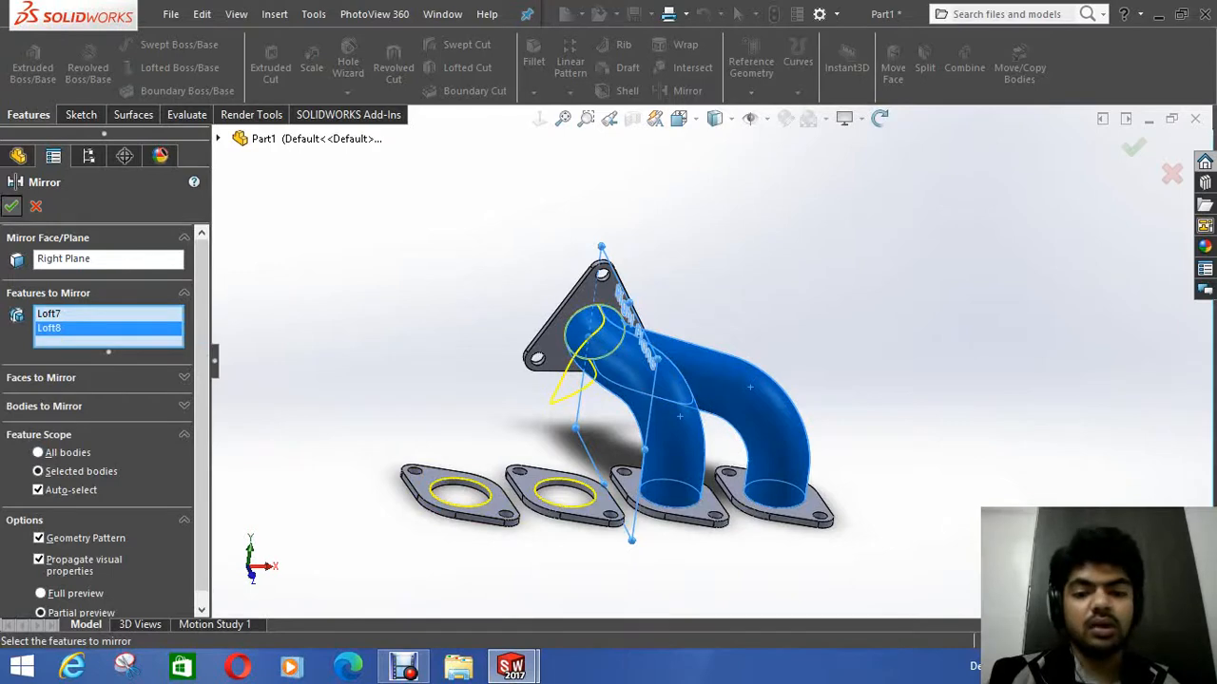
left_click(11, 206)
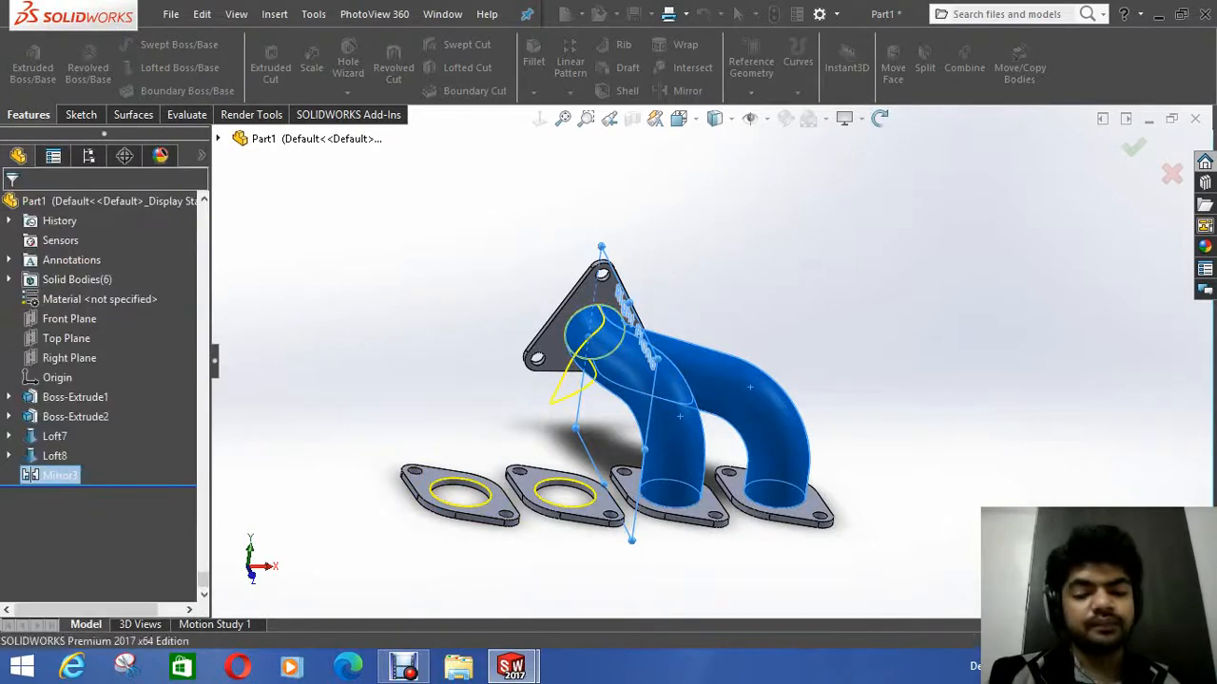
middle_click_drag(695, 432, 489, 428)
key("Escape")
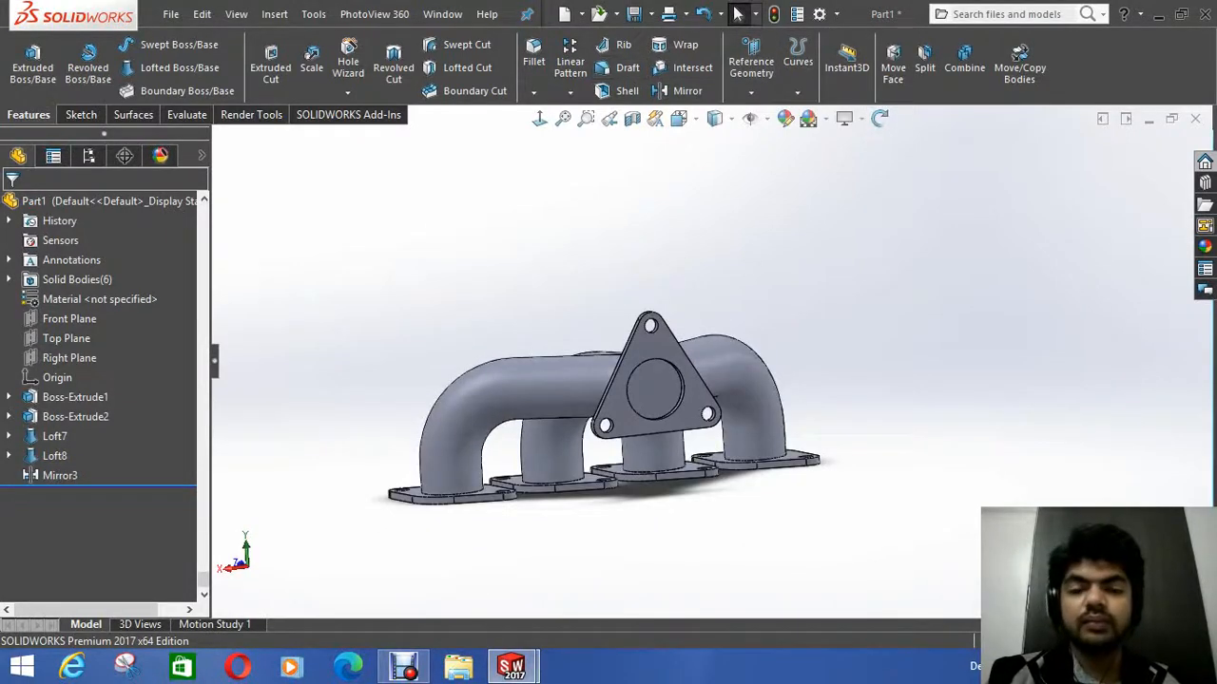
Step: Shell the pipes to a 4 mm wall, removing the end face at the triangular flange and the four end faces at the two-hole flanges
left_click(627, 90)
left_click(654, 385)
middle_click_drag(654, 384, 647, 312)
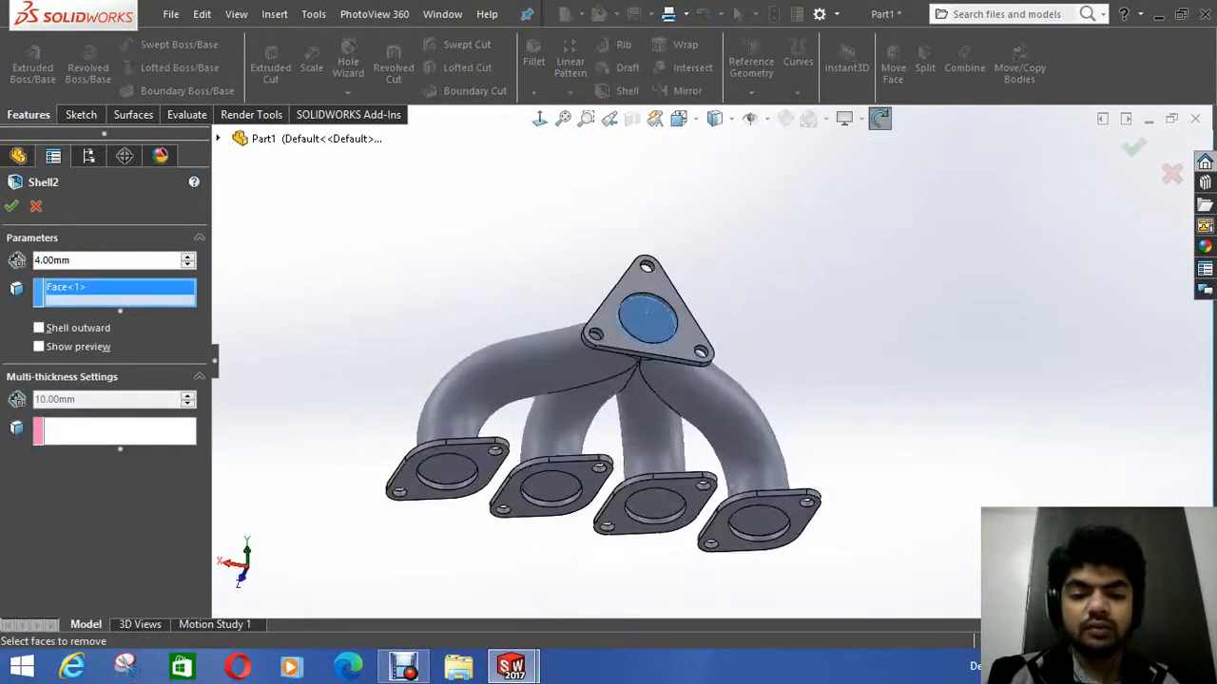
left_click(449, 472)
left_click(548, 480)
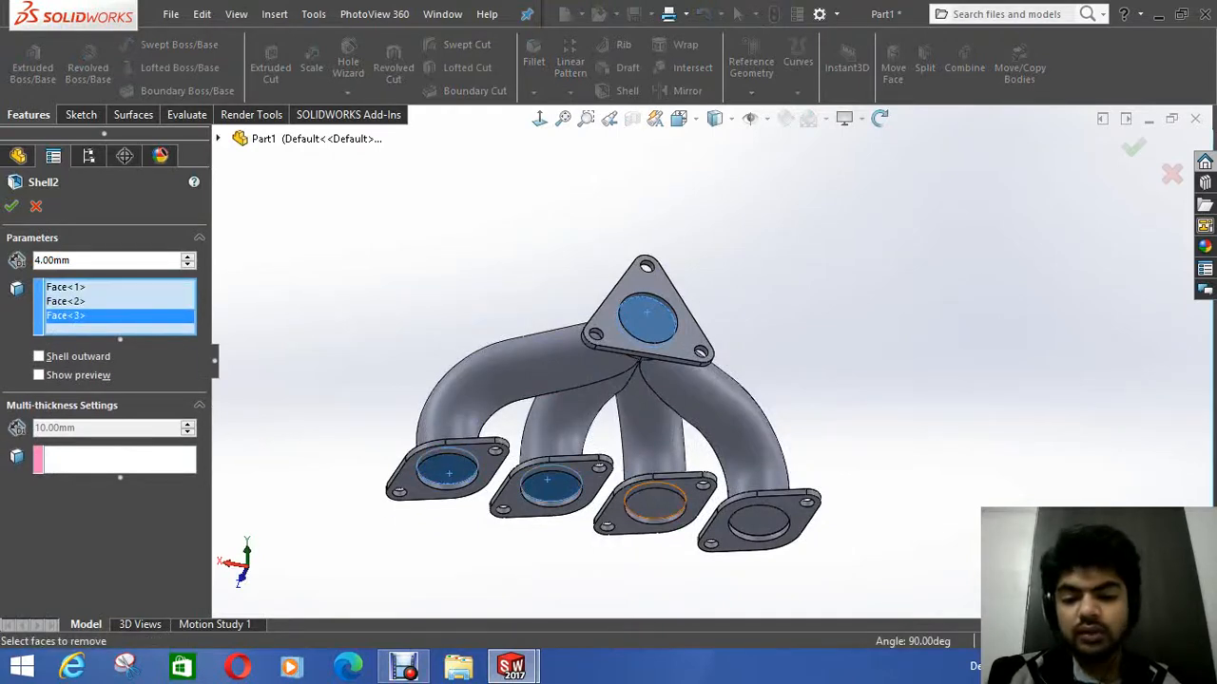
left_click(654, 503)
left_click(759, 521)
middle_click_drag(758, 521, 713, 456)
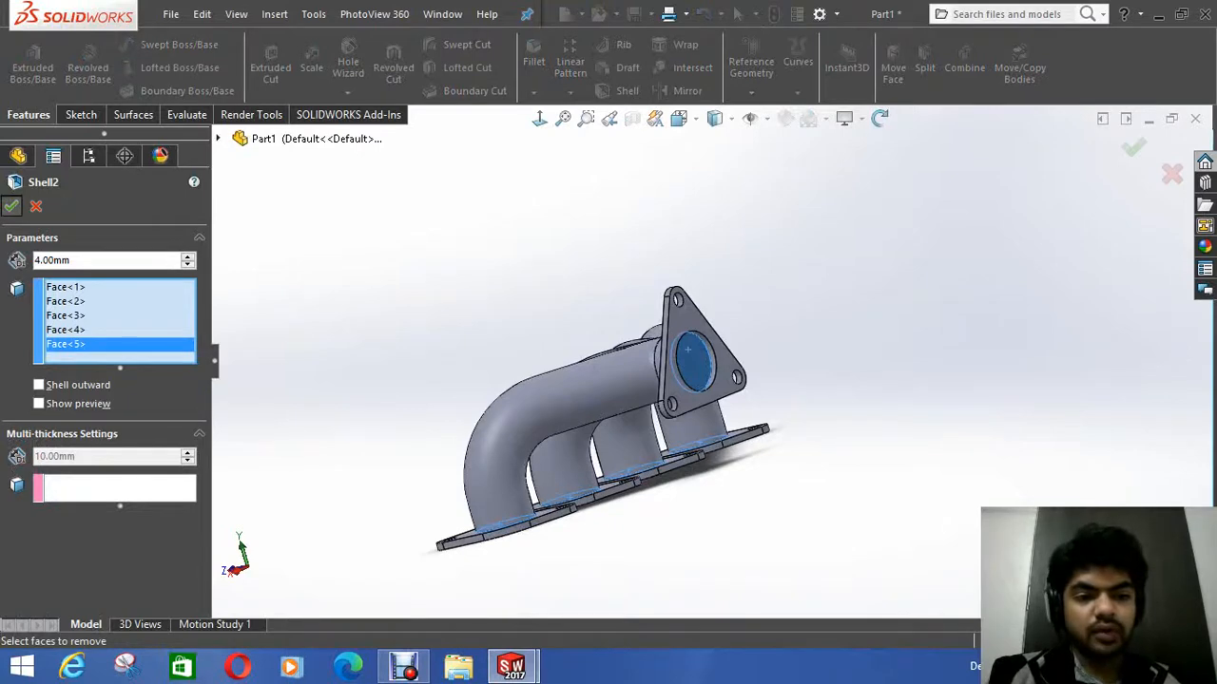
key("Return")
middle_click_drag(666, 361, 715, 407)
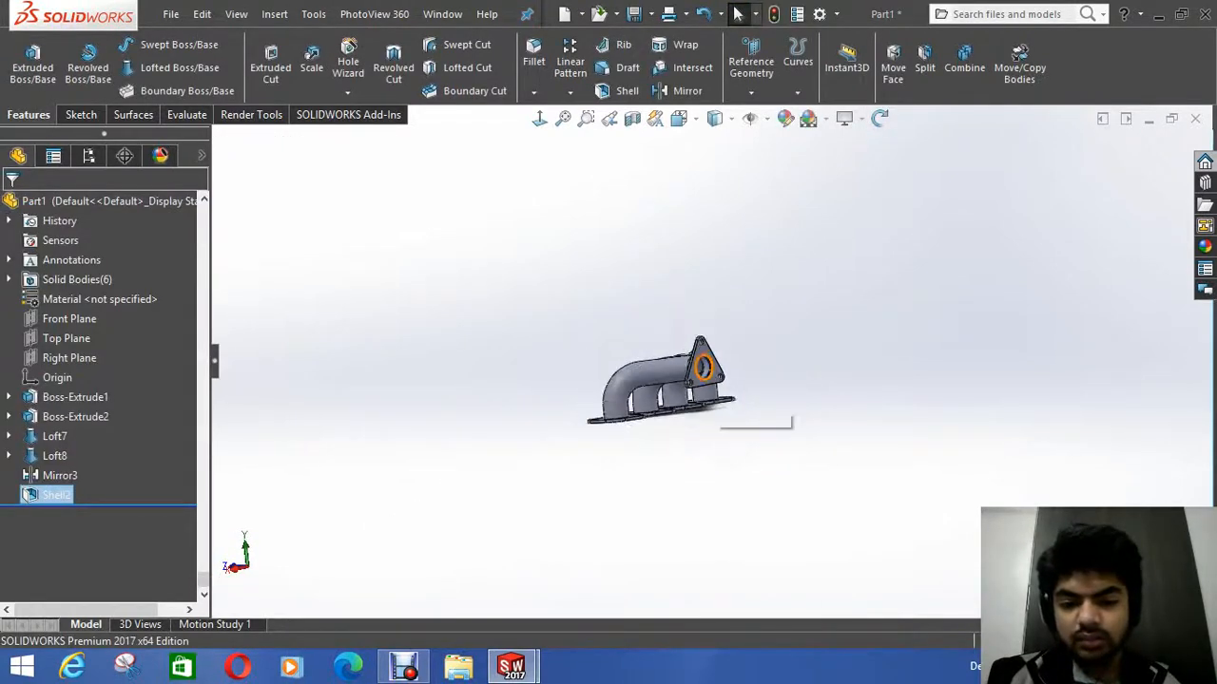
scroll(715, 407, "down", 2)
Step: Edit the pipe shell so its 4 mm thickness is added outward, with the preview turned on
right_click(55, 494)
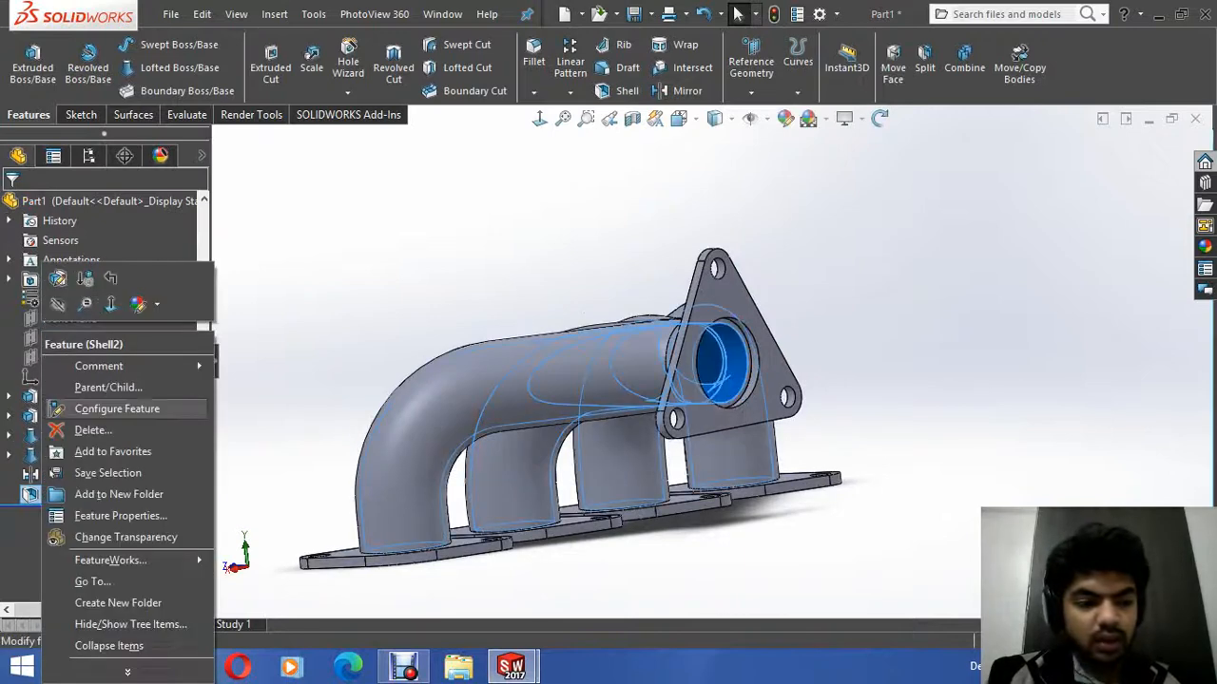
left_click(57, 279)
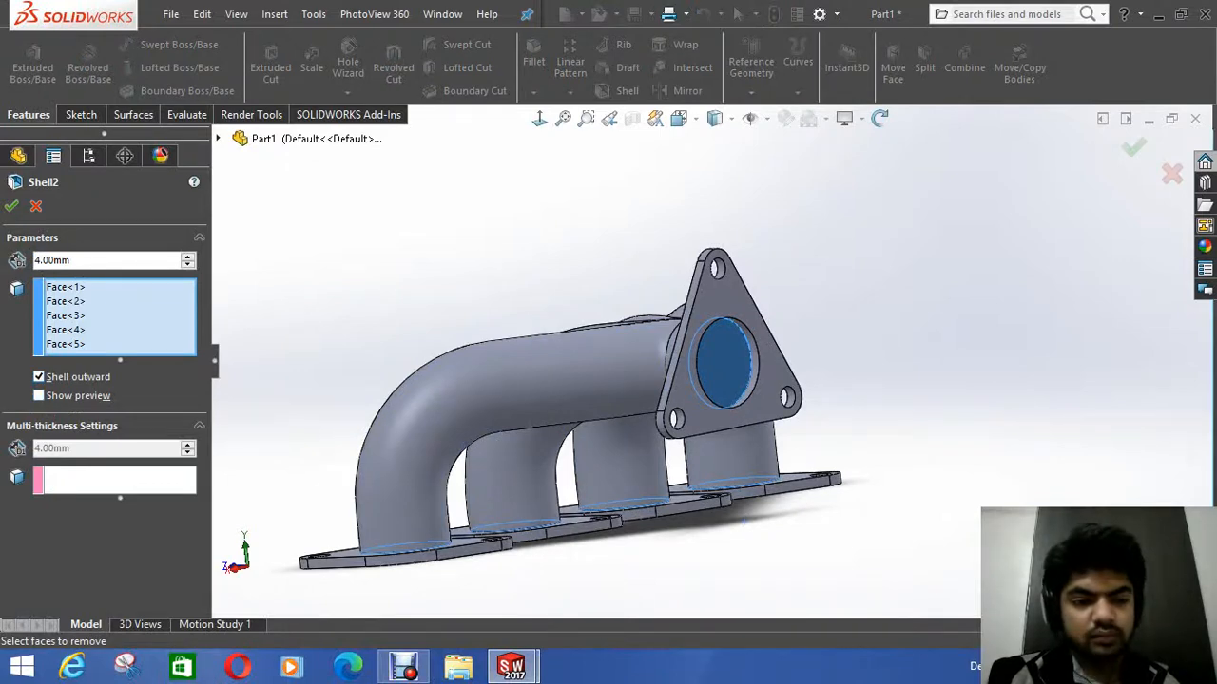
left_click(39, 395)
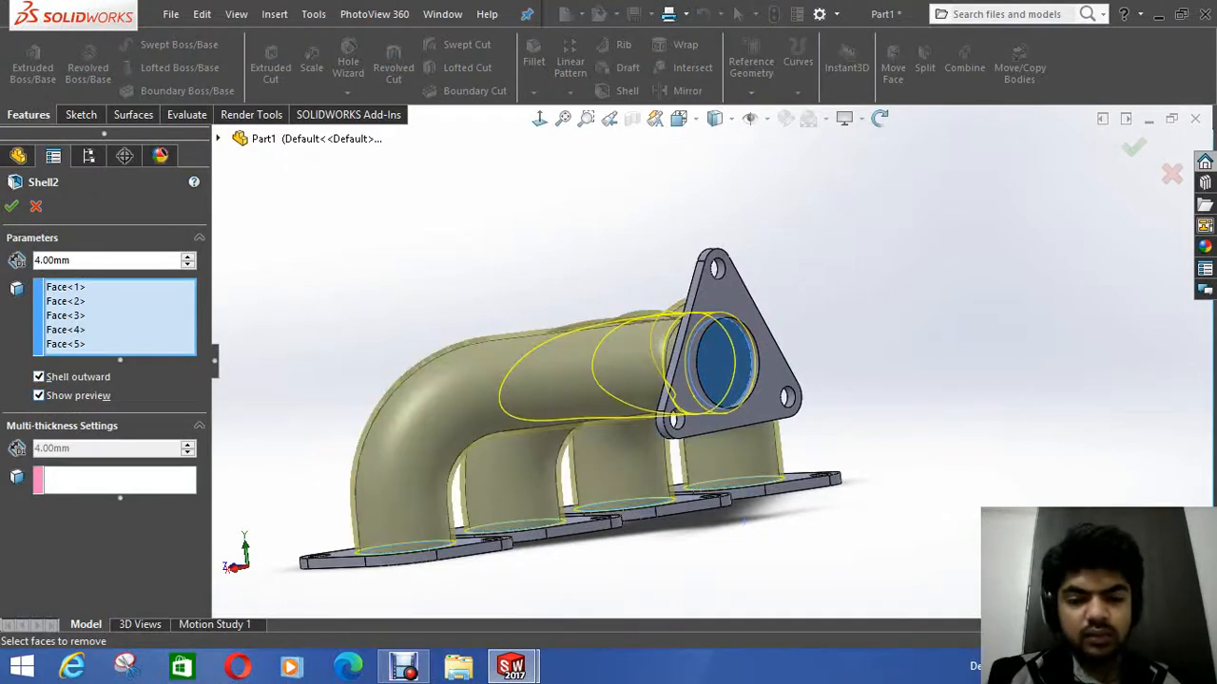
middle_click_drag(742, 520, 684, 514)
key("Return")
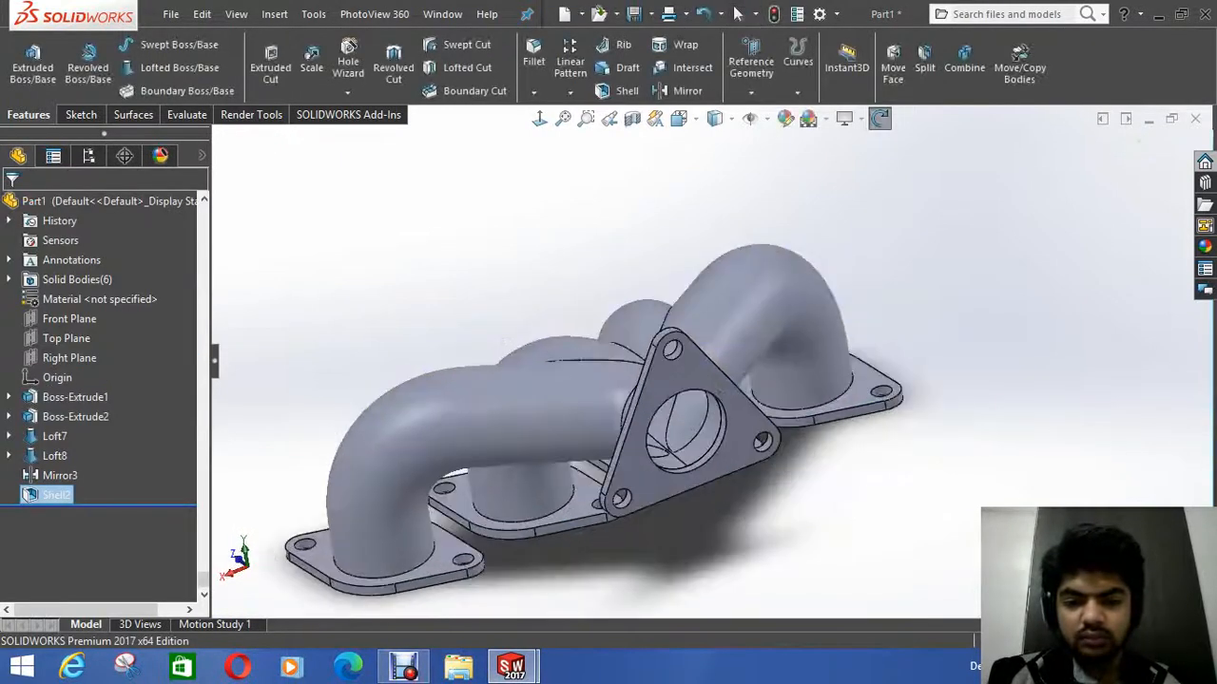
middle_click_drag(718, 391, 823, 475)
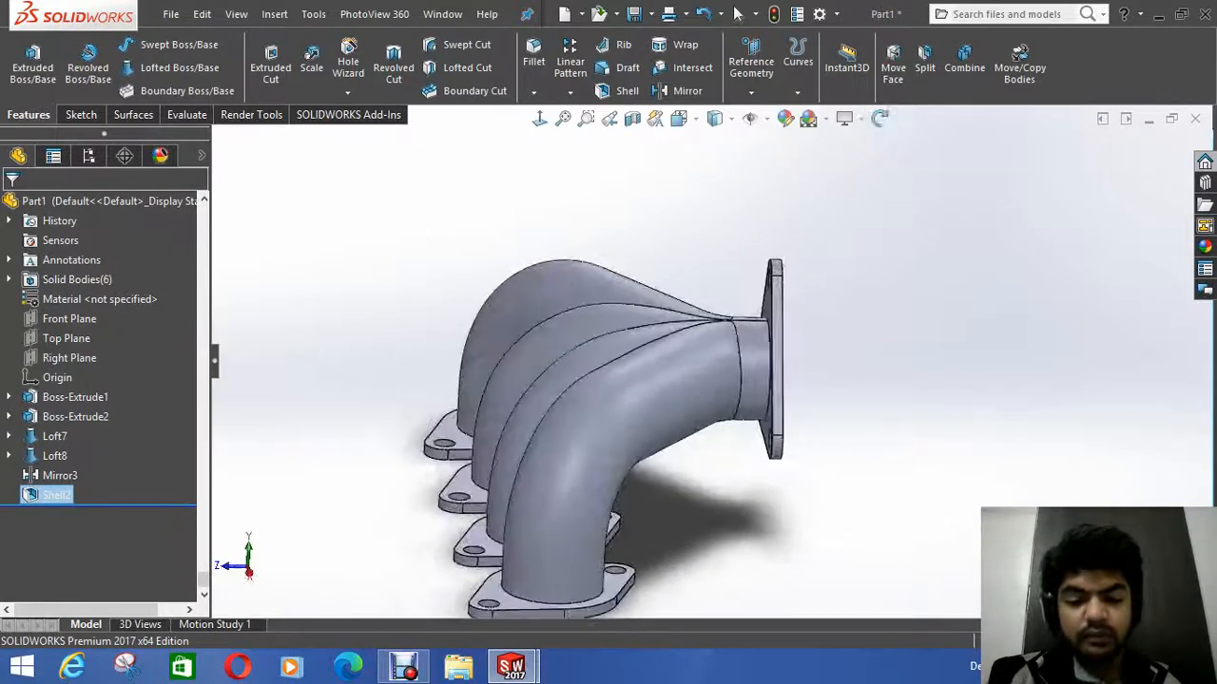
Step: Combine the triangular flange, the four two-hole flanges and the shelled pipes into one body with the Add operation
left_click(963, 64)
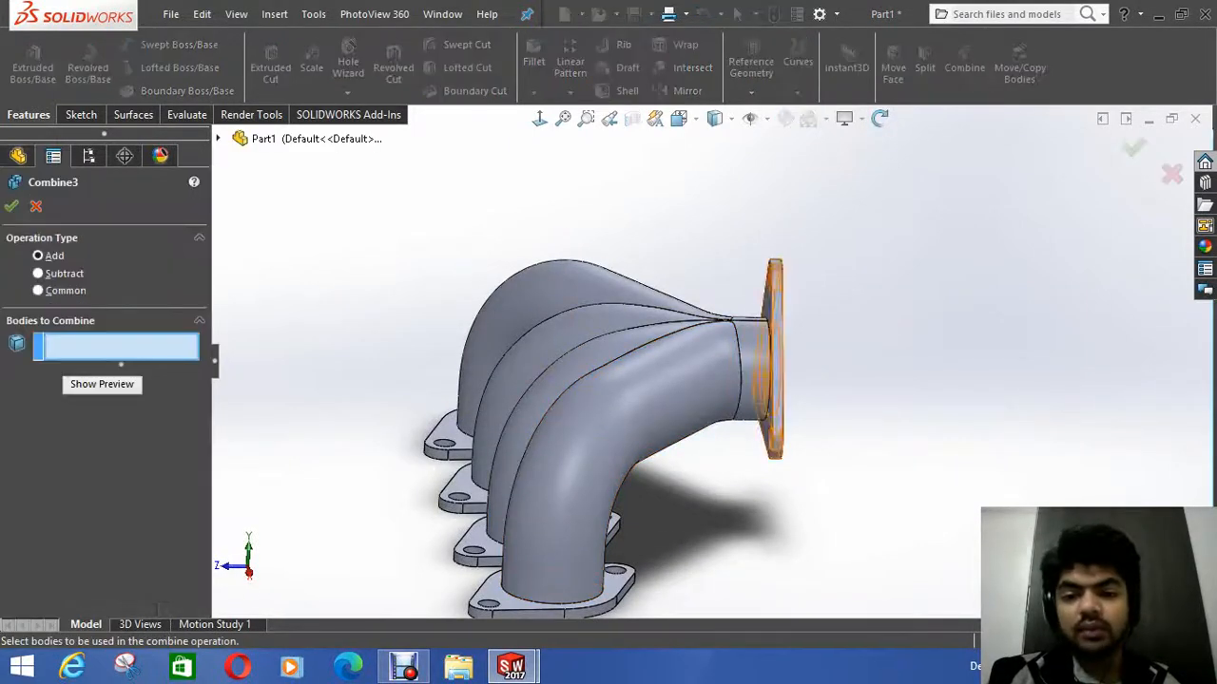
left_click(217, 138)
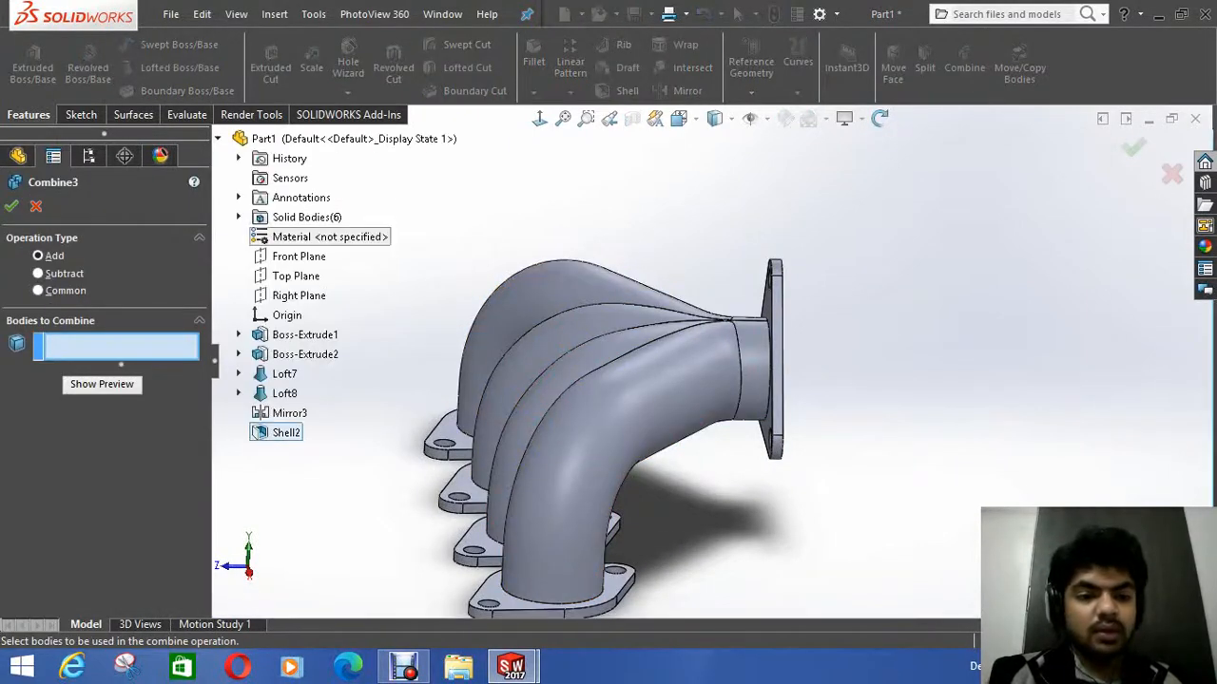
left_click(237, 217)
left_click(325, 237)
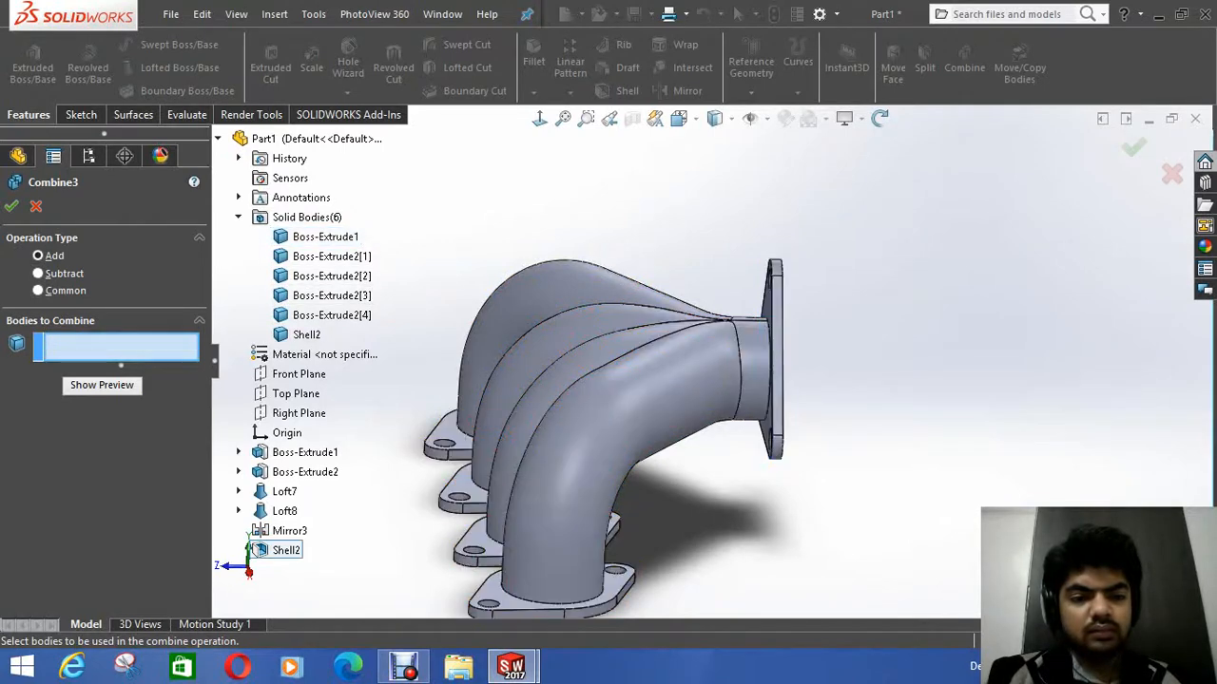
left_click(306, 334, "shift")
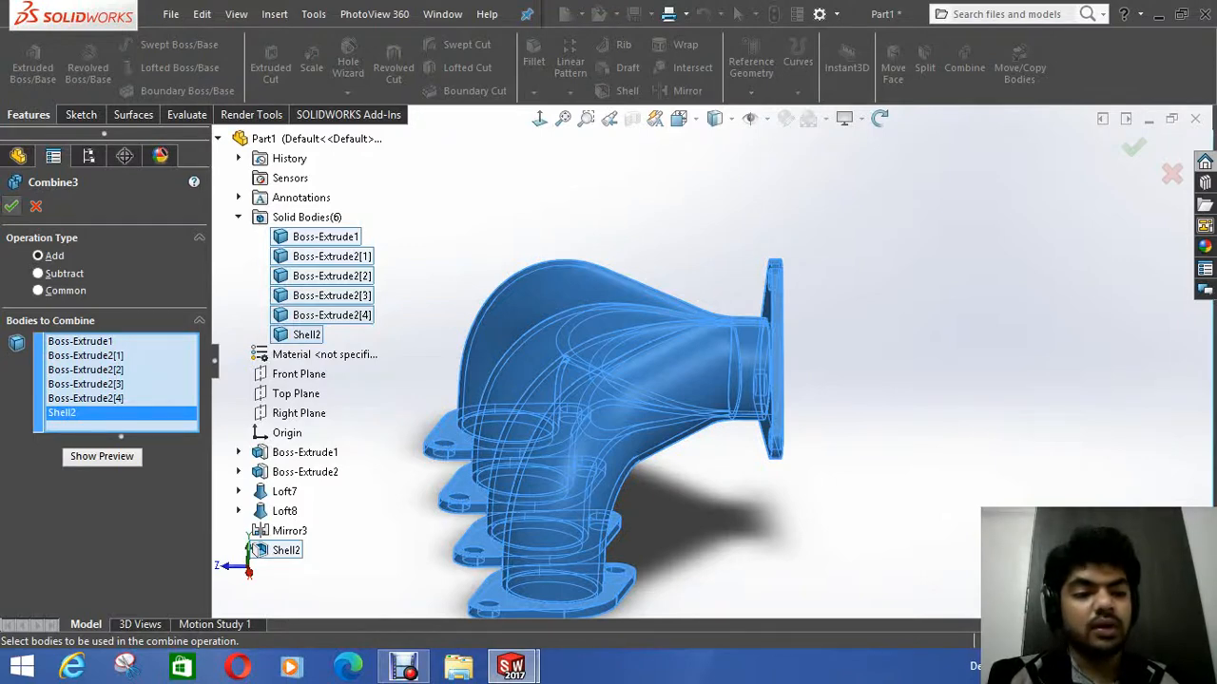
key("Return")
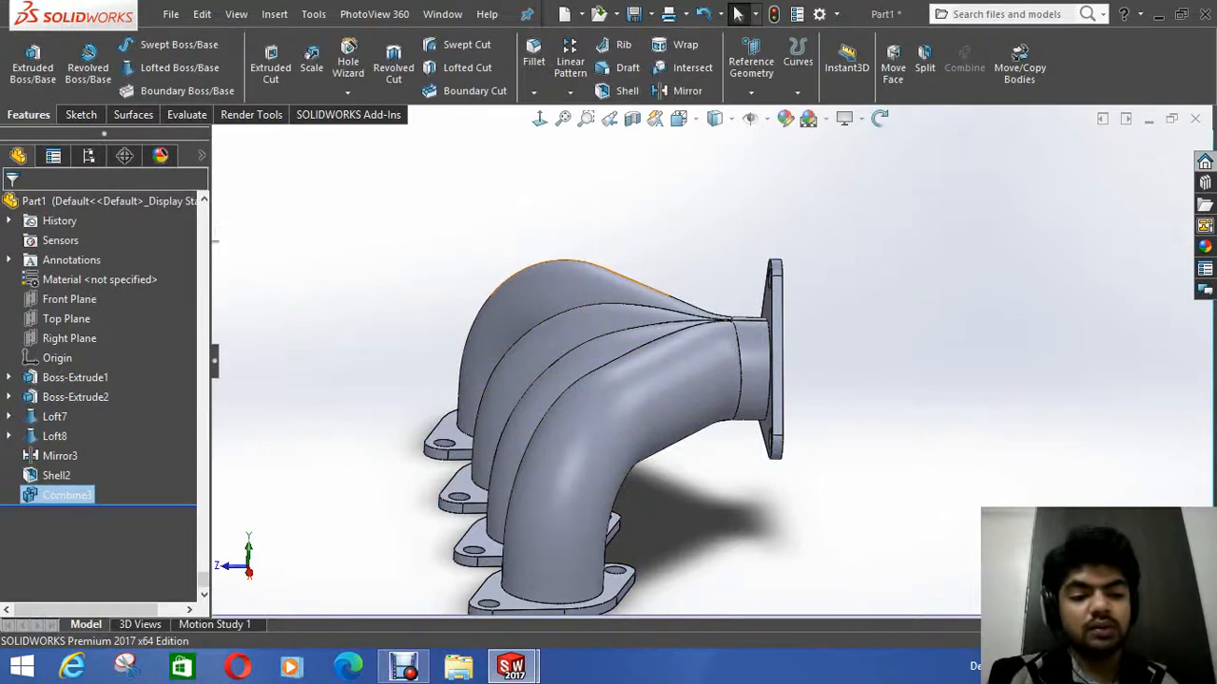
Step: Examine the combined manifold from several sides, checking the pipe surfaces and their junction near the triangular flange
scroll(708, 351, "up", 3)
middle_click_drag(708, 370, 632, 366)
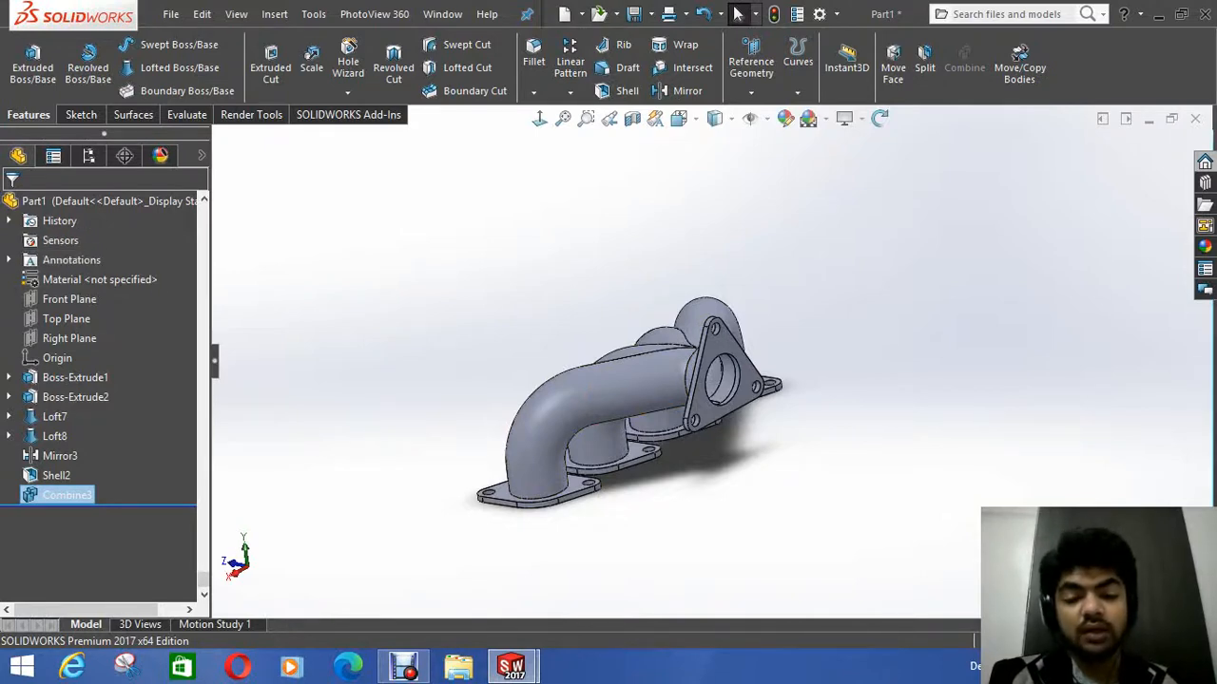
middle_click_drag(632, 380, 760, 426)
left_click(644, 380)
scroll(761, 425, "down", 2)
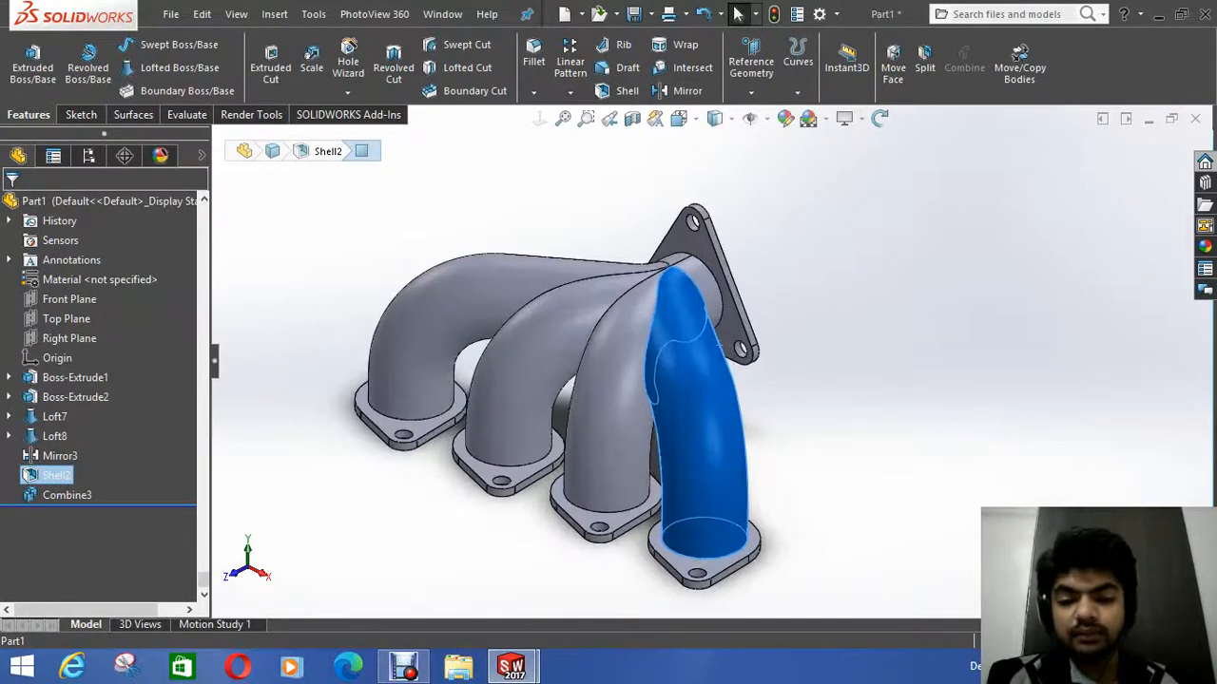
scroll(719, 346, "up", 3)
middle_click_drag(718, 346, 688, 323)
scroll(686, 323, "down", 3)
middle_click_drag(760, 399, 719, 399)
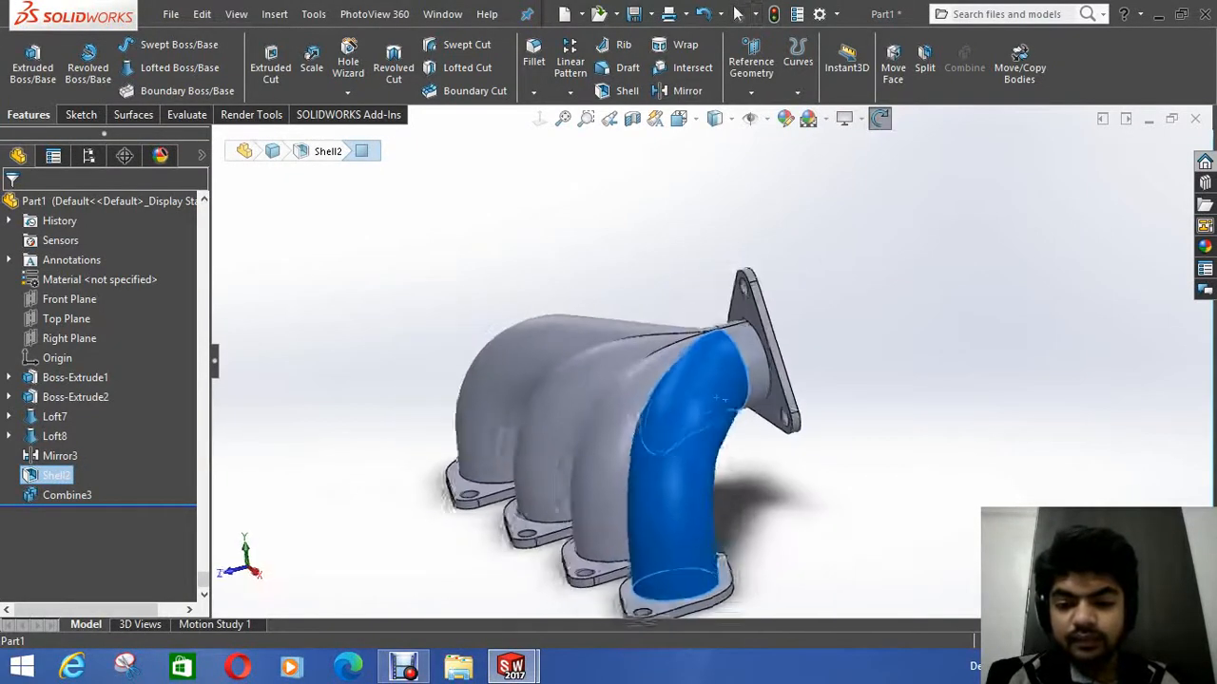
left_click(618, 428)
middle_click_drag(618, 428, 666, 428)
key("Escape")
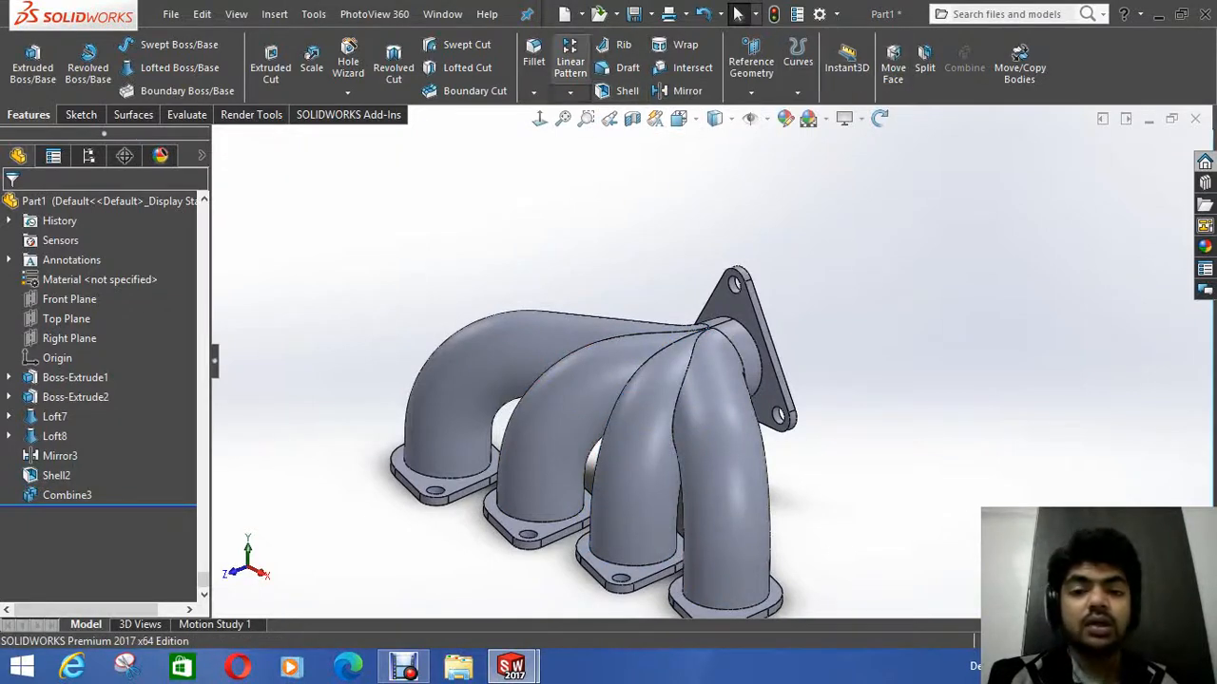
Step: Fillet the circular edge where the pipe junction meets the triangular flange with a symmetric 10 mm radius
left_click(533, 57)
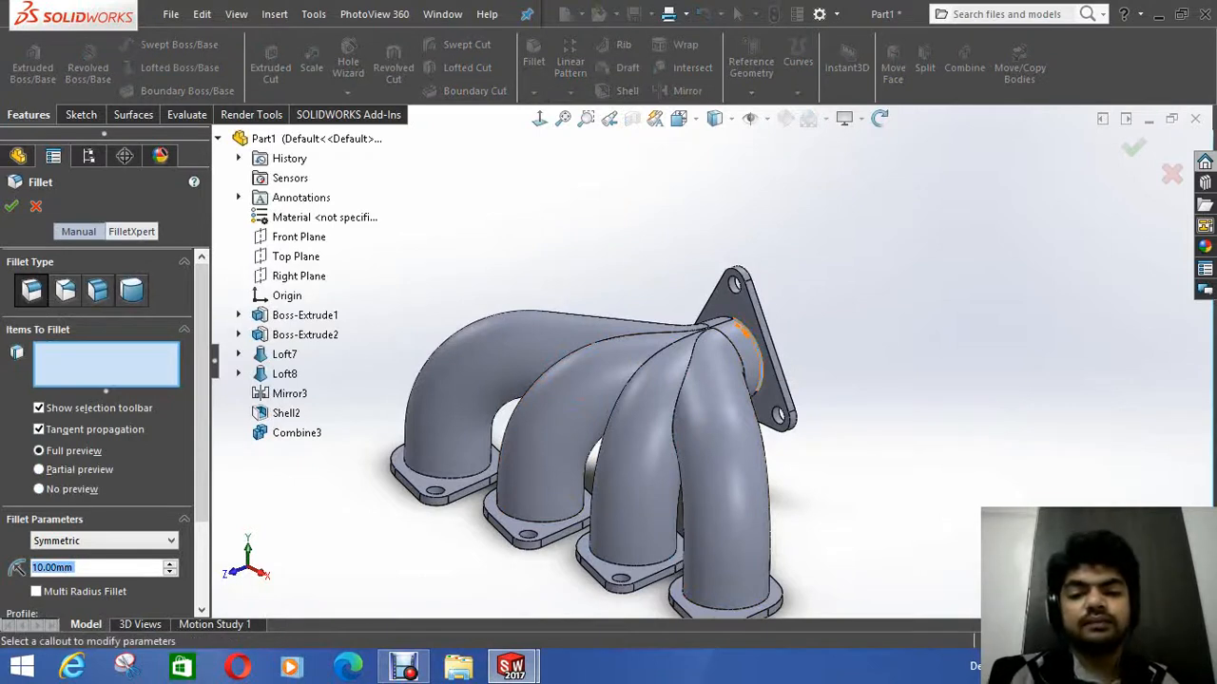
left_click(745, 333)
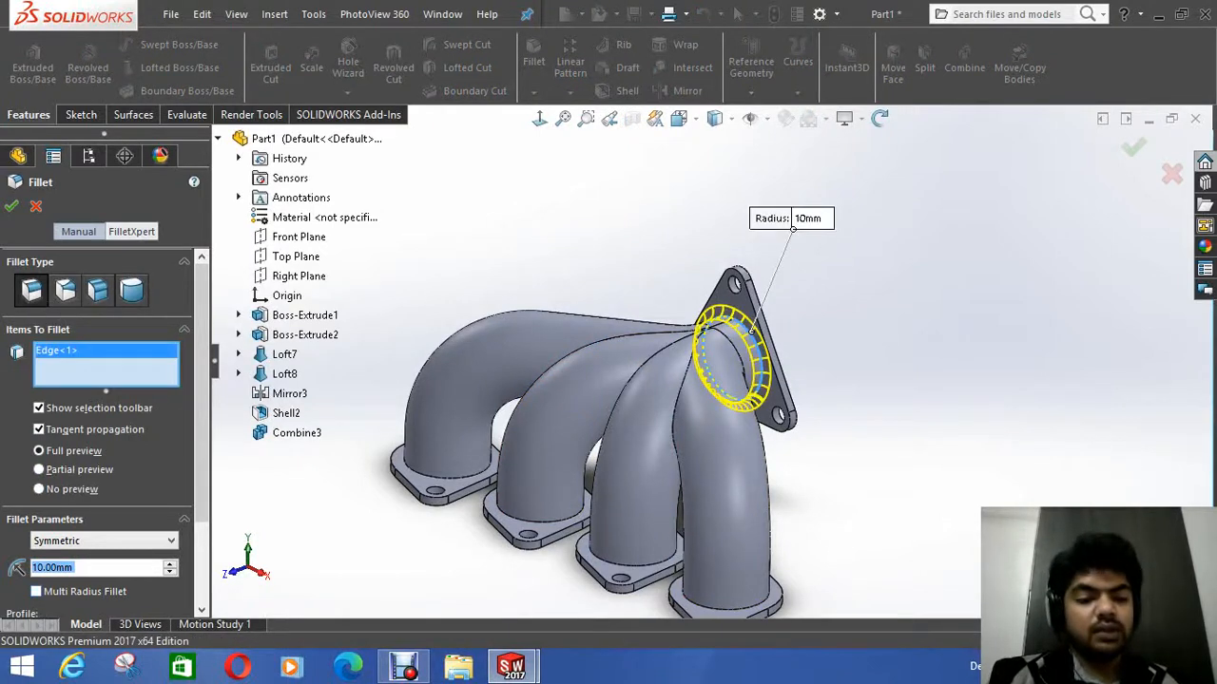
left_click(11, 206)
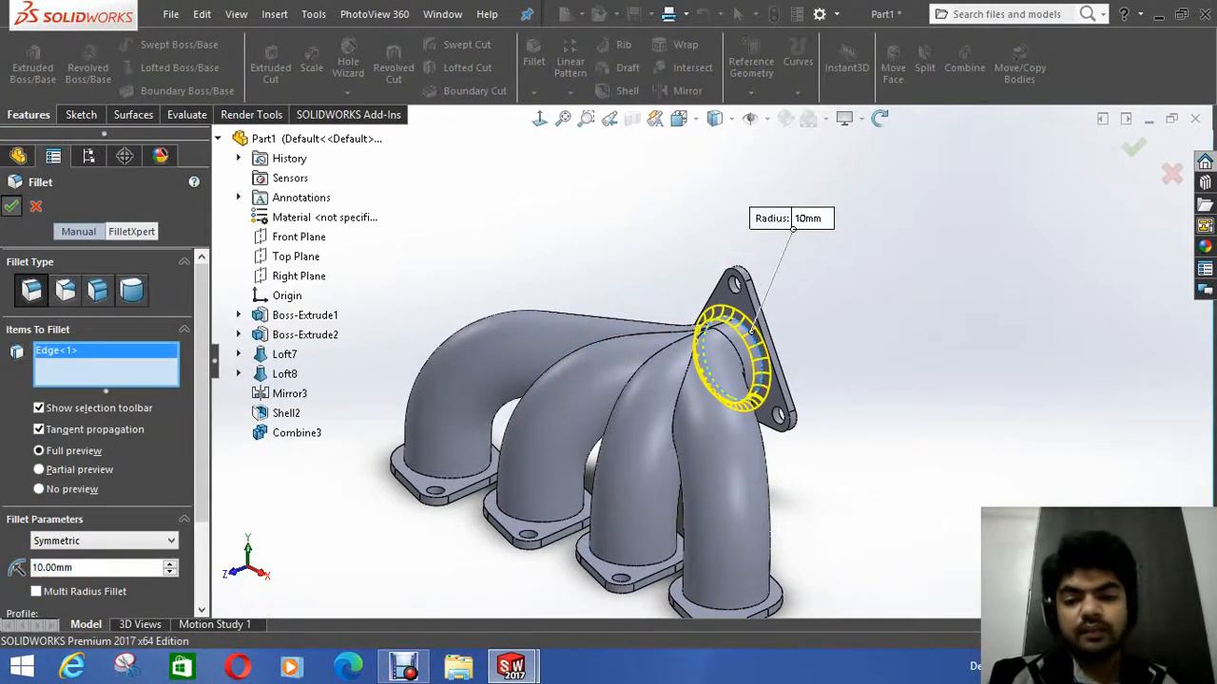
scroll(710, 362, "up", 4)
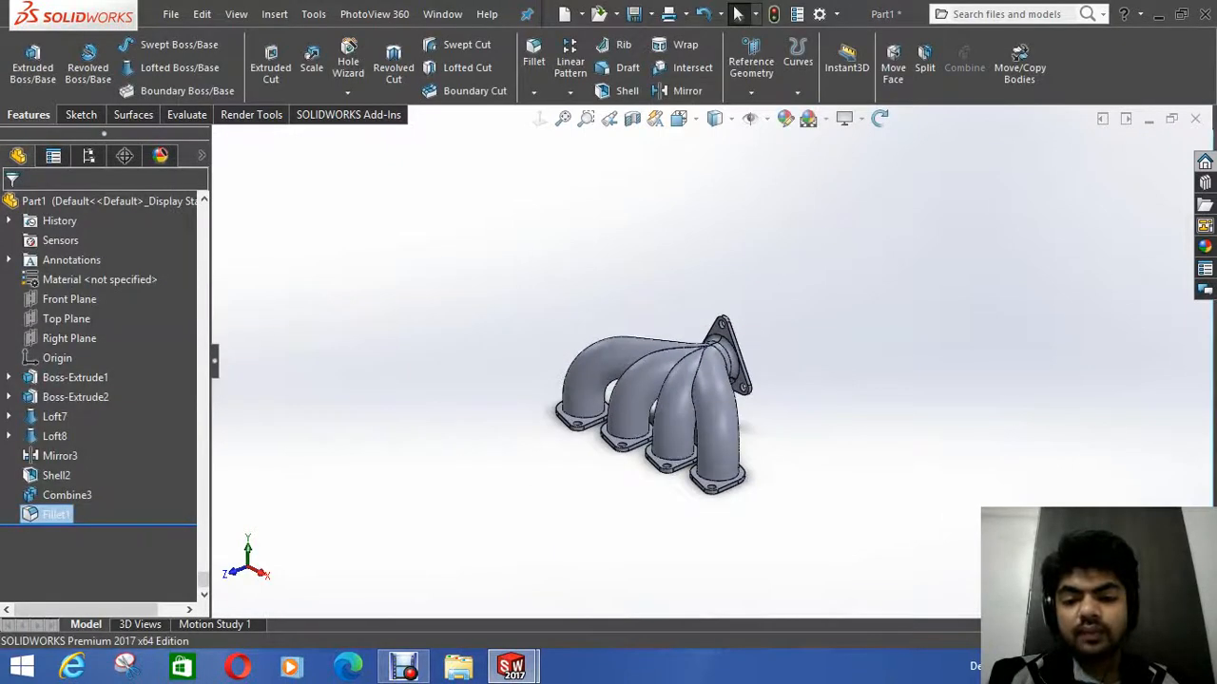
Step: Fillet the four circular edges where the pipes meet the two-hole flanges with a symmetric 10 mm radius
scroll(786, 583, "down", 4)
left_click(639, 334)
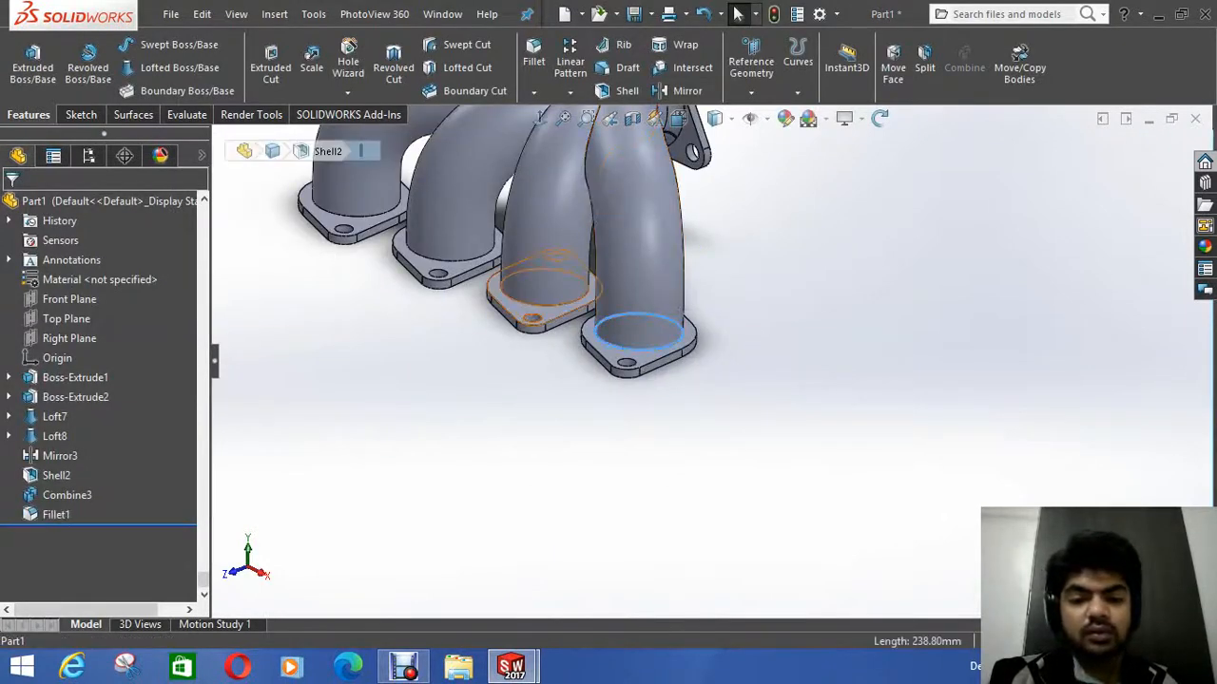
left_click(537, 300)
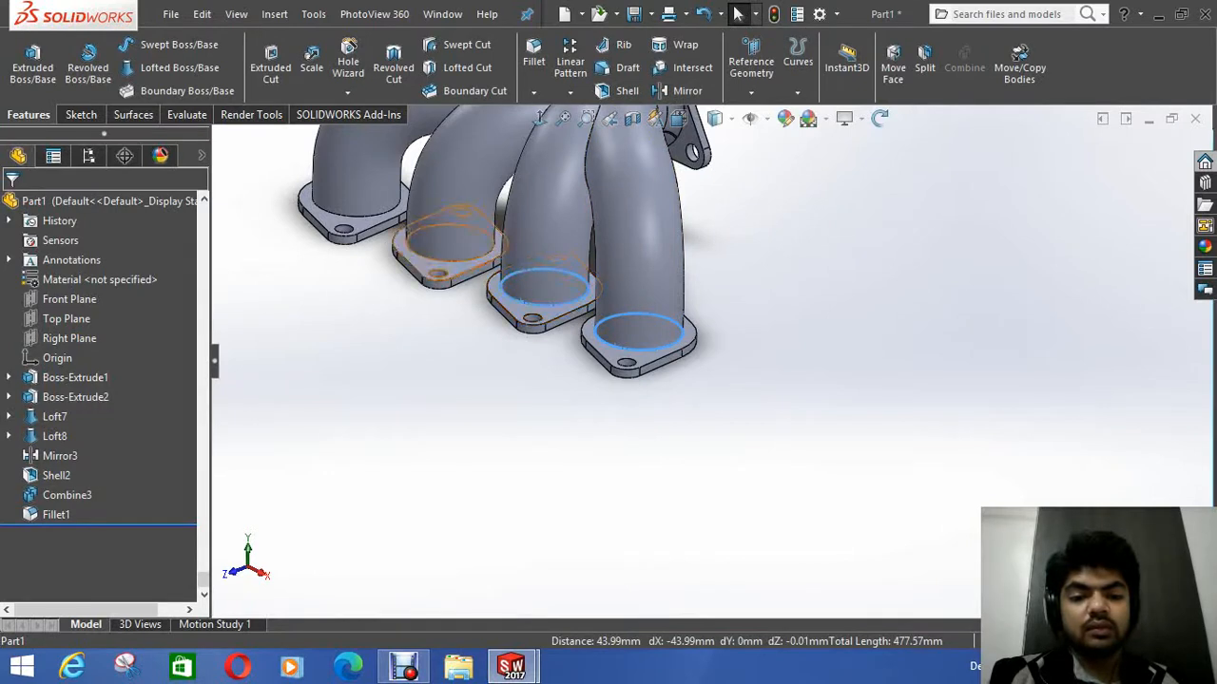
left_click(441, 261, "ctrl")
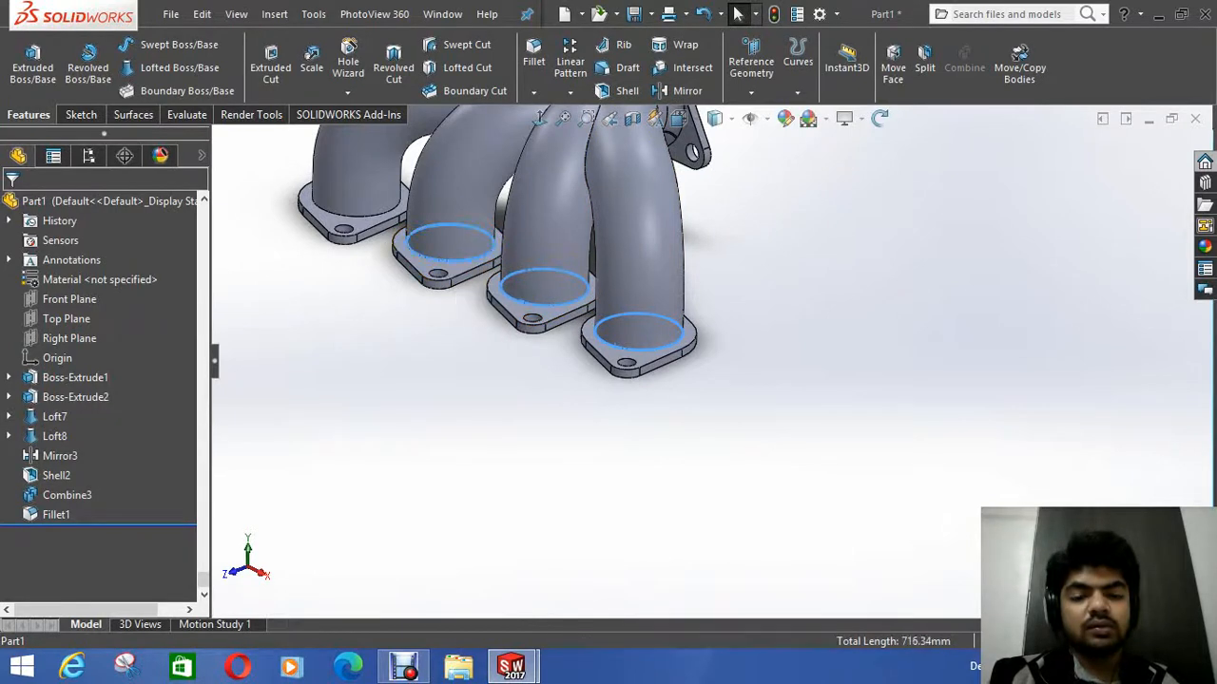
left_click(346, 216, "ctrl")
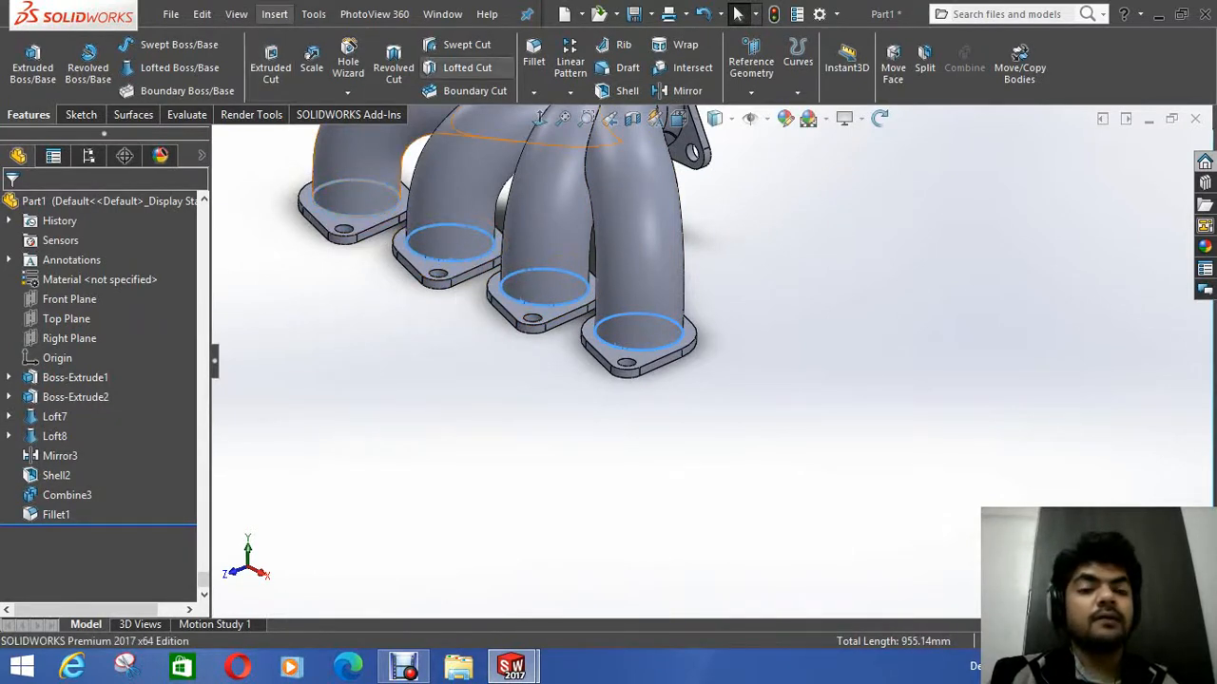
left_click(533, 57)
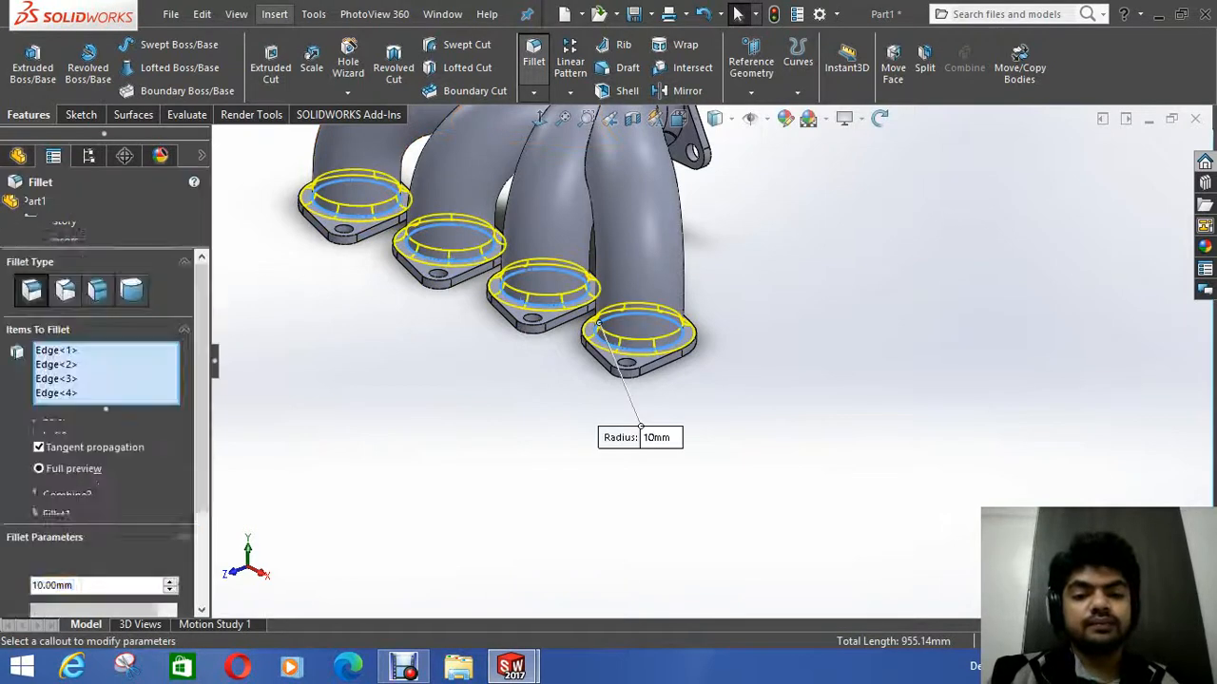
left_click(12, 206)
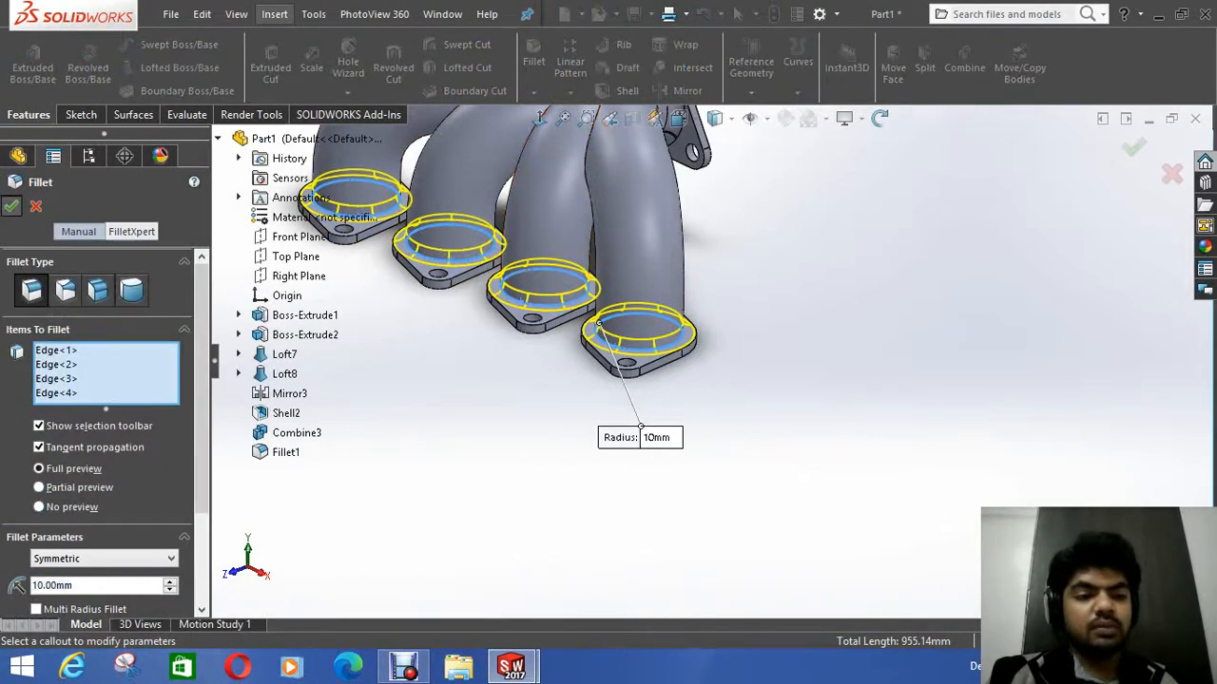
Step: Examine the finished manifold from all sides, checking the filleted pipe bases, the flange openings and the triangular flange
scroll(662, 293, "up", 4)
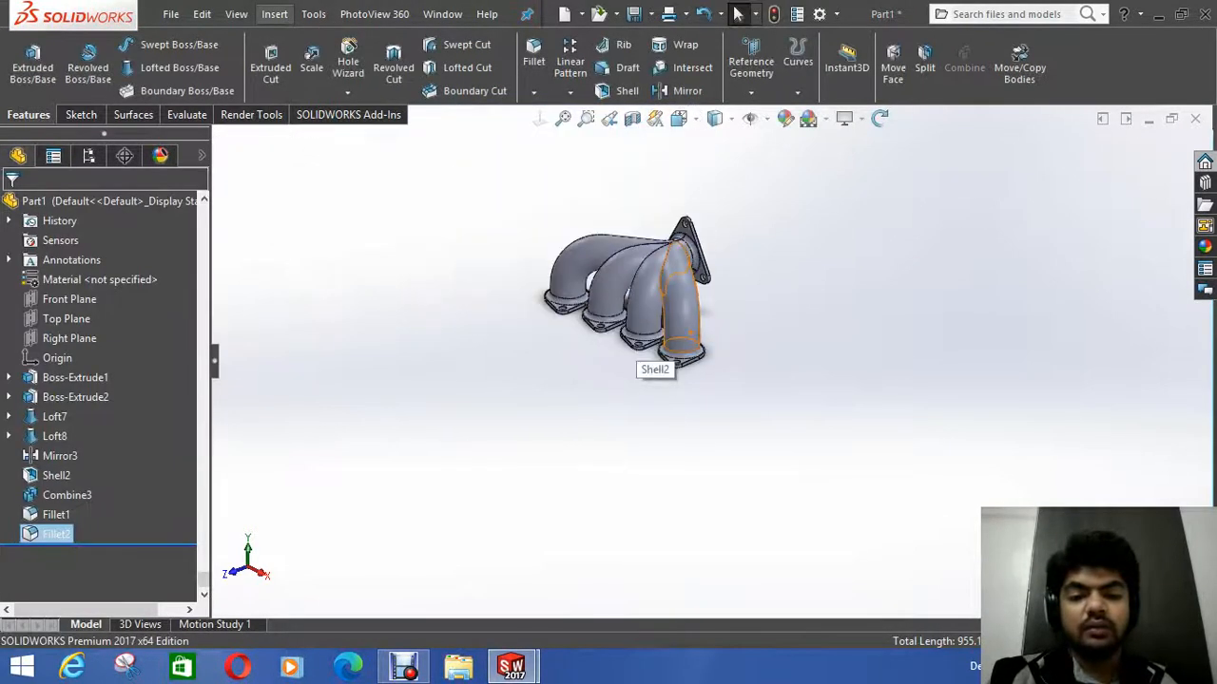
middle_click_drag(662, 352, 841, 285)
key("f")
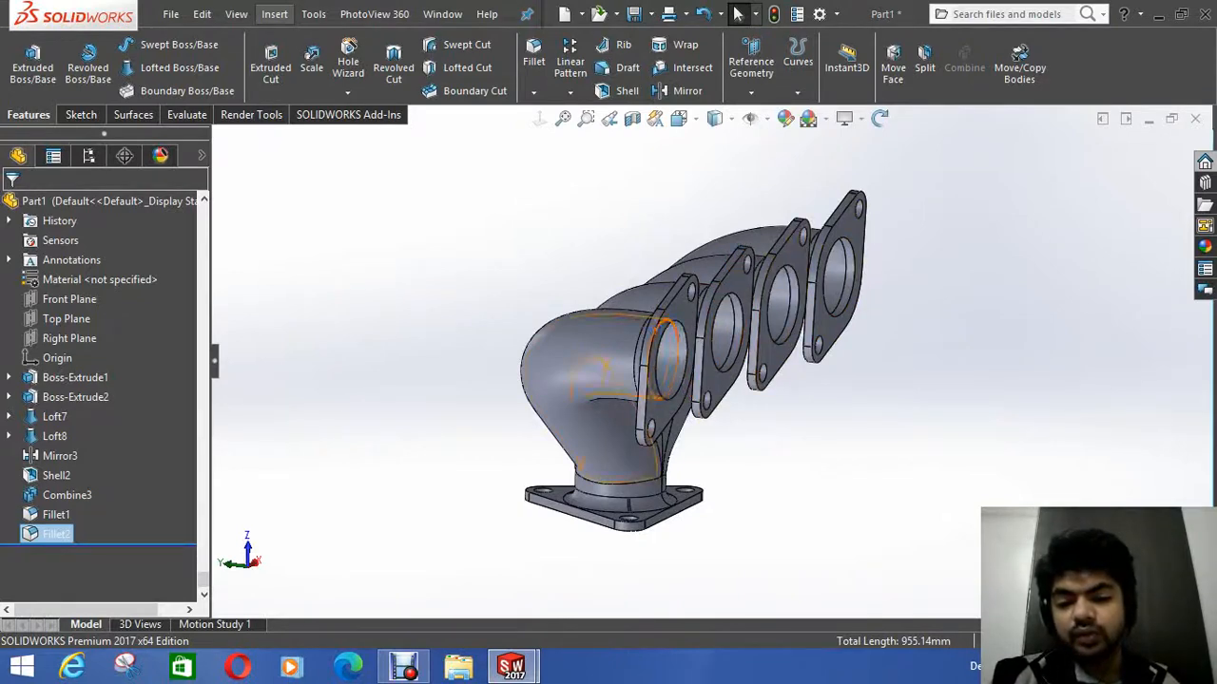
middle_click_drag(570, 361, 761, 374)
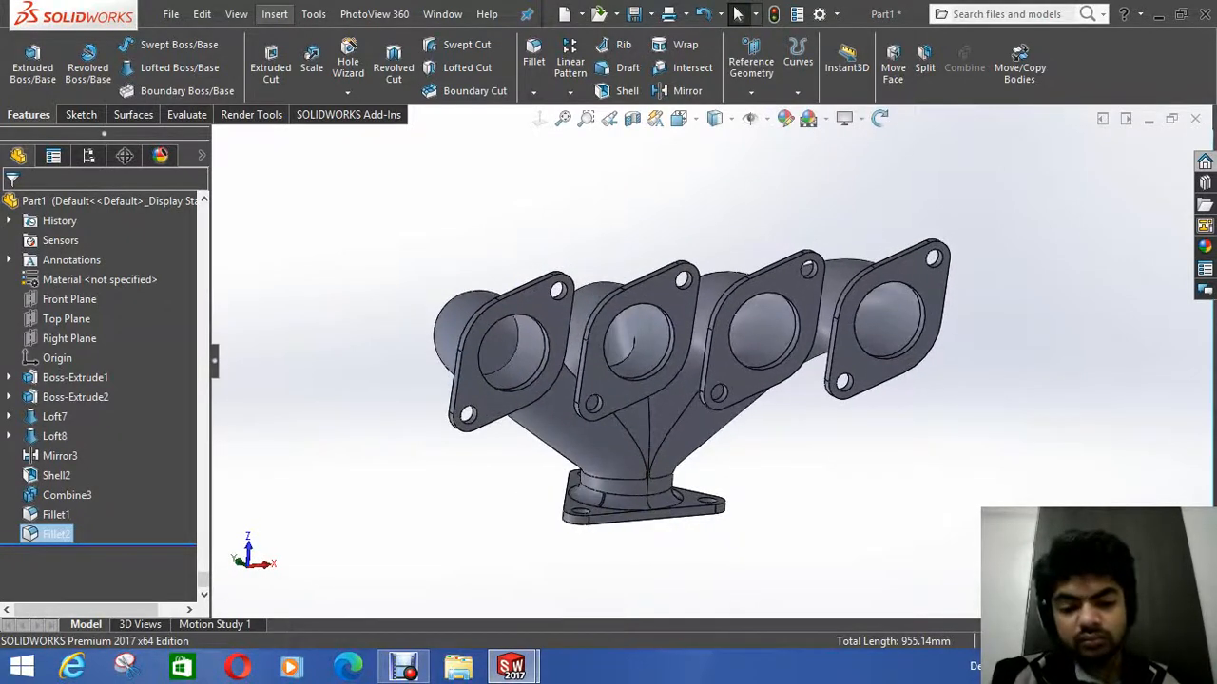
scroll(644, 473, "up", 2)
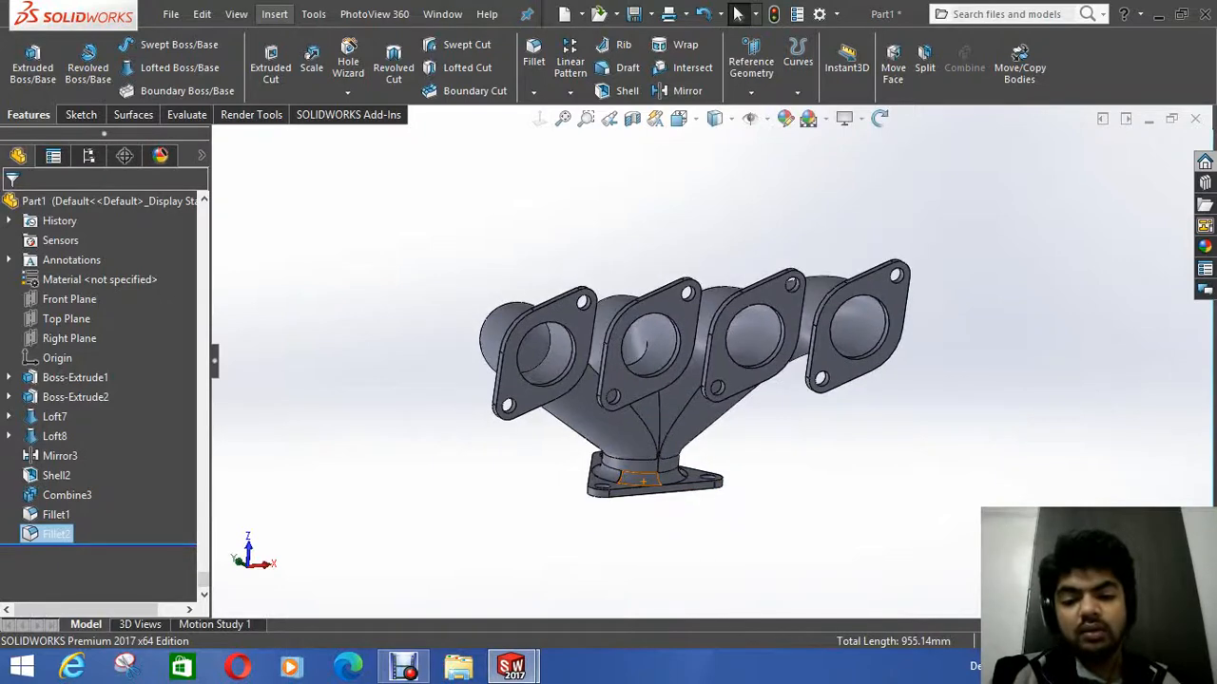
middle_click_drag(645, 473, 684, 451)
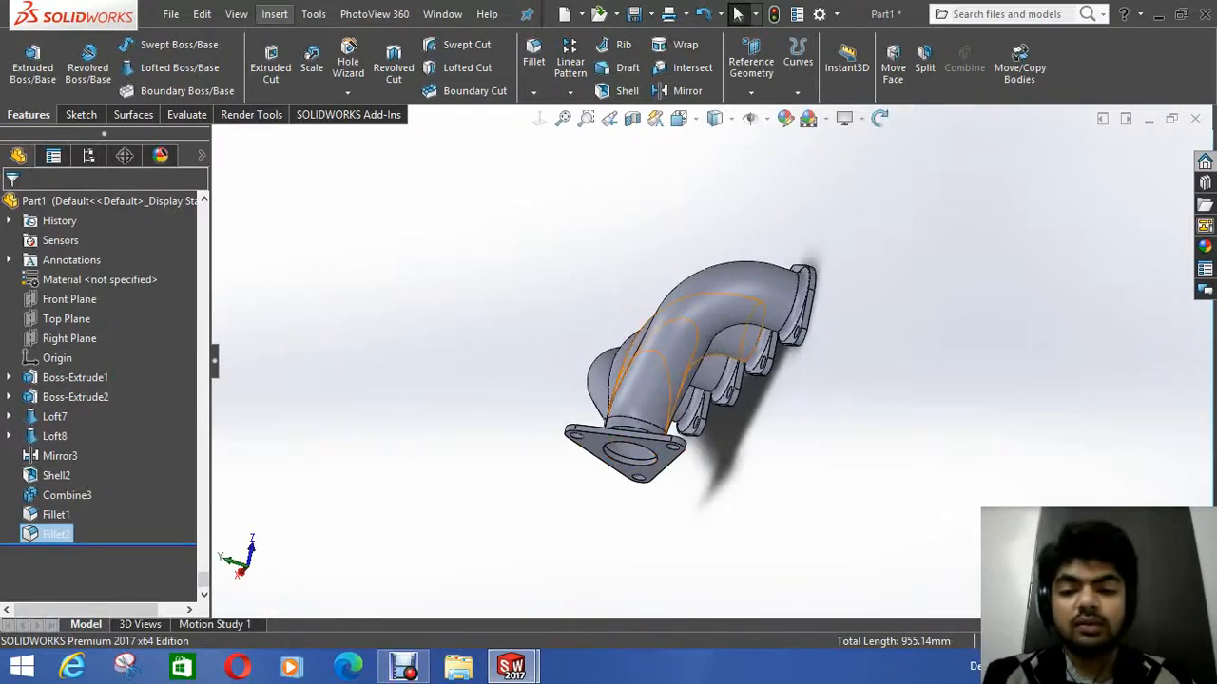
middle_click_drag(713, 380, 751, 390)
mouse_move(655, 380)
middle_mouse_down()
mouse_move(589, 361)
mouse_move(532, 399)
mouse_move(570, 409)
mouse_move(722, 376)
mouse_move(732, 361)
mouse_move(618, 380)
mouse_move(689, 390)
mouse_move(674, 385)
middle_mouse_up()
left_click(737, 13)
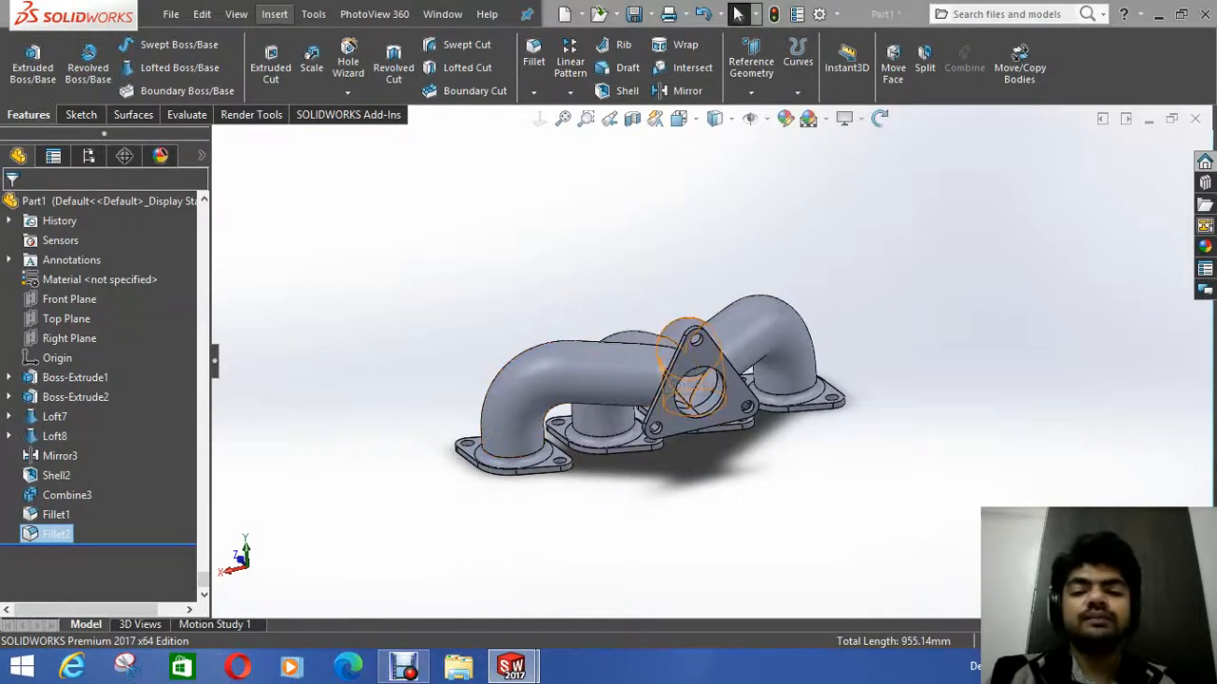
middle_click_drag(654, 411, 673, 393)
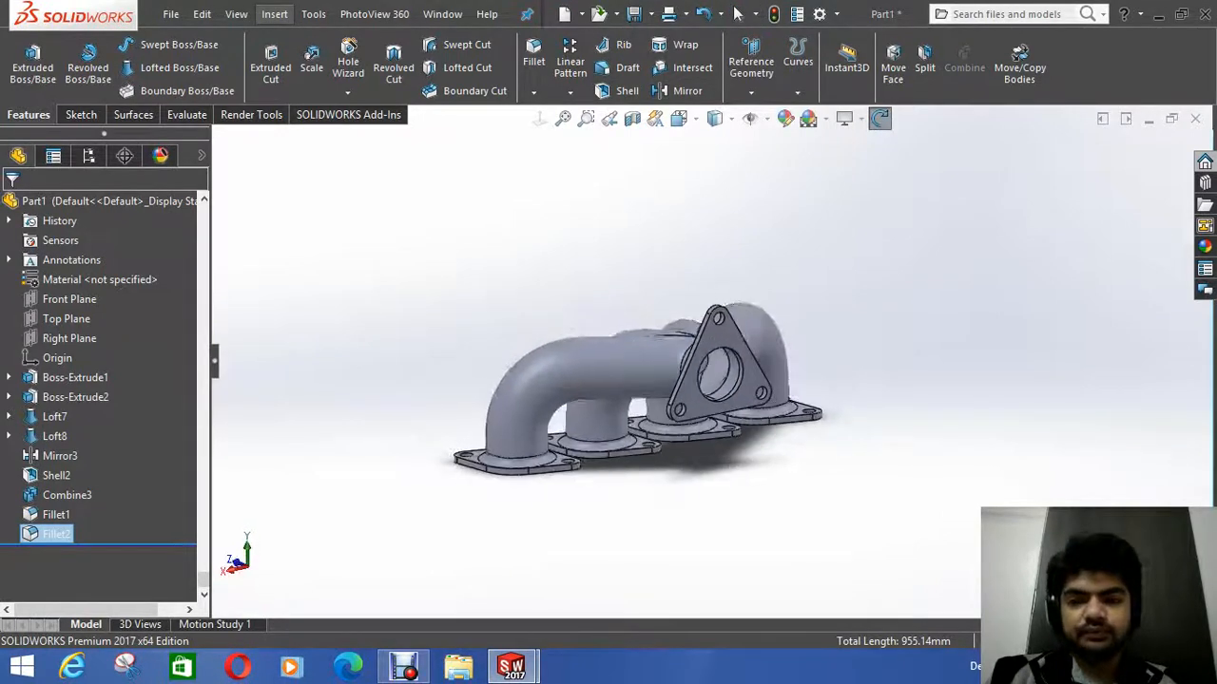